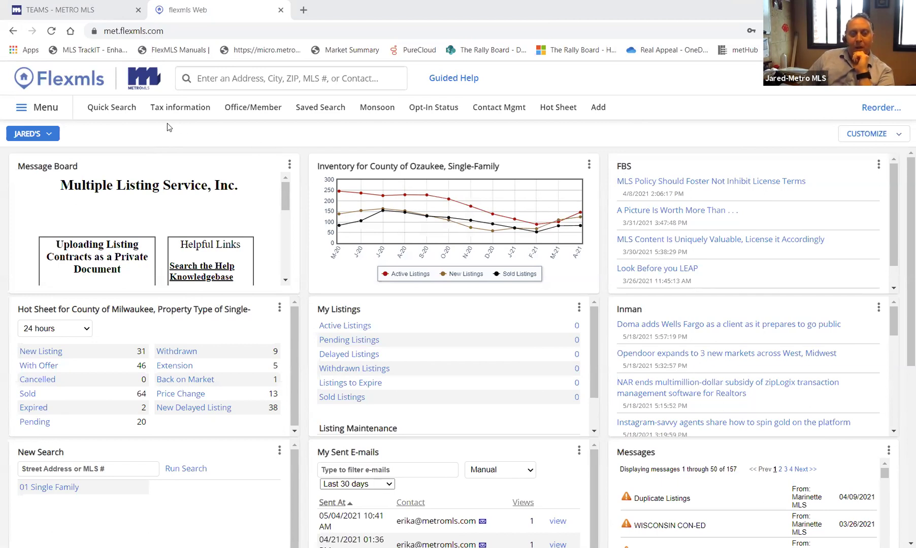
# - Start a 01 Single Family search and expand the Municipality, Listing Date, Bedrooms and Garage Type criteria
pyautogui.click(118, 116)
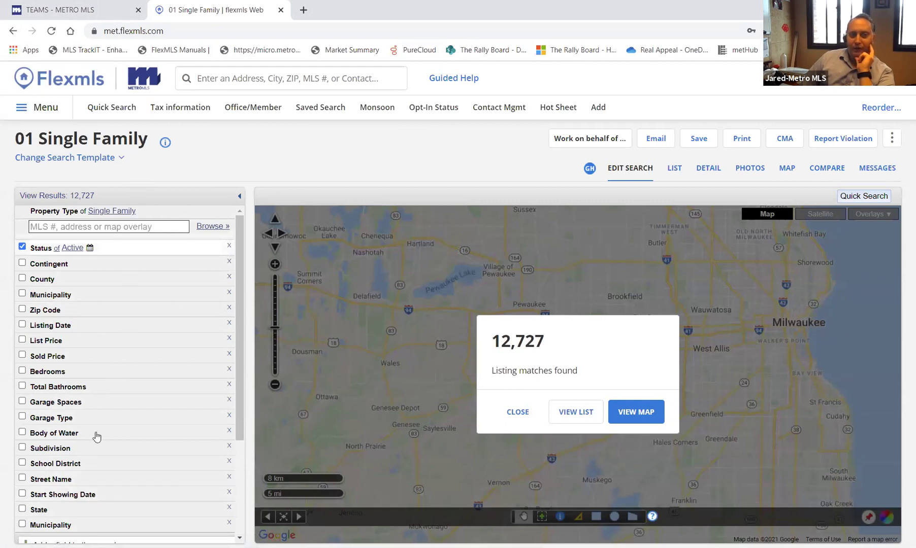
pyautogui.click(66, 295)
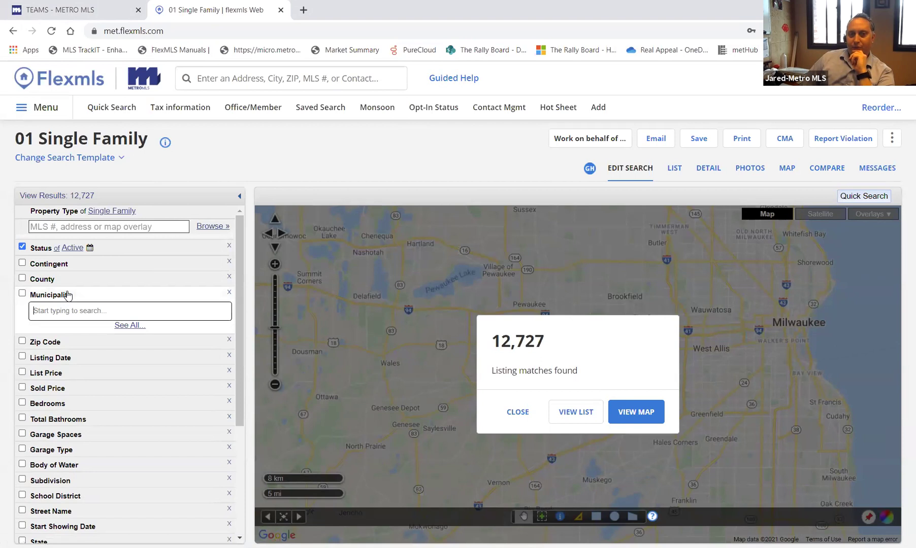
pyautogui.click(65, 358)
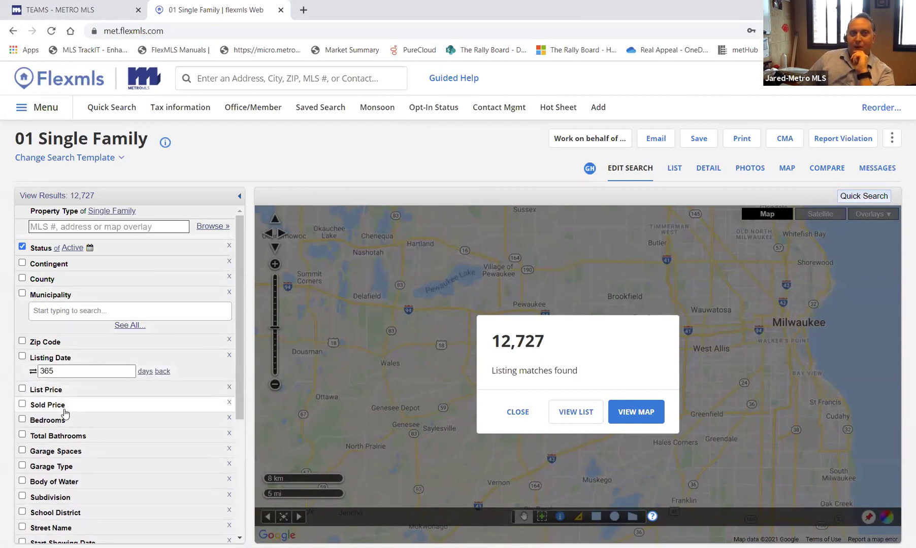
pyautogui.click(65, 426)
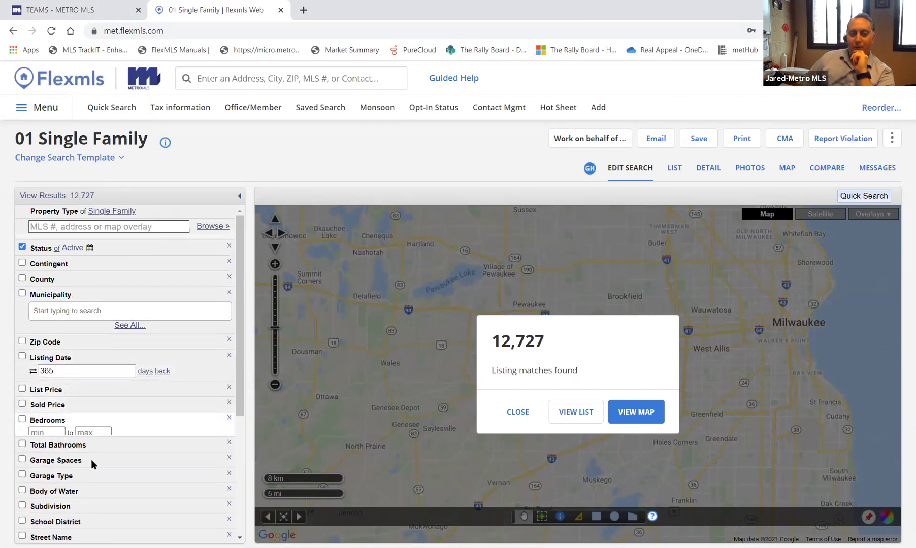
pyautogui.click(86, 480)
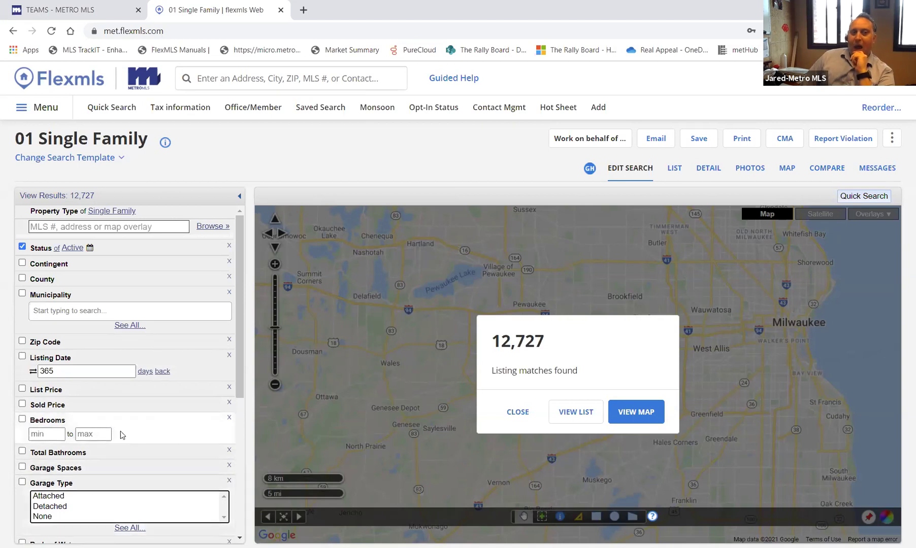
# - Expand the Contingent, County and Zip Code criteria and close the listing match count
pyautogui.click(58, 266)
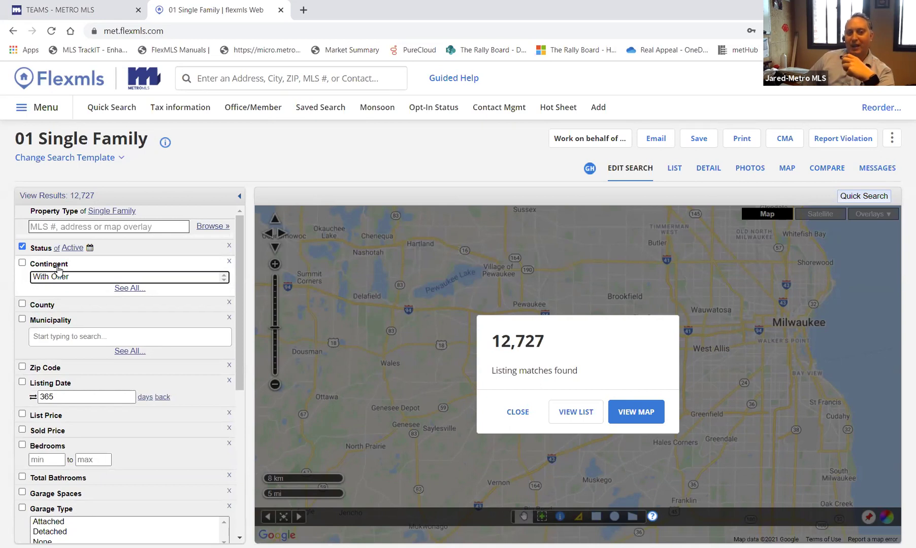
pyautogui.click(42, 305)
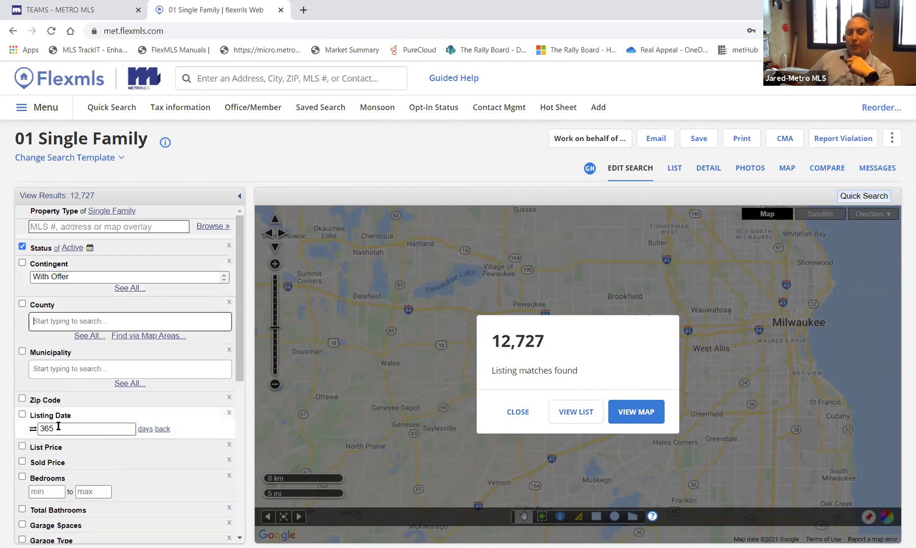
pyautogui.click(56, 401)
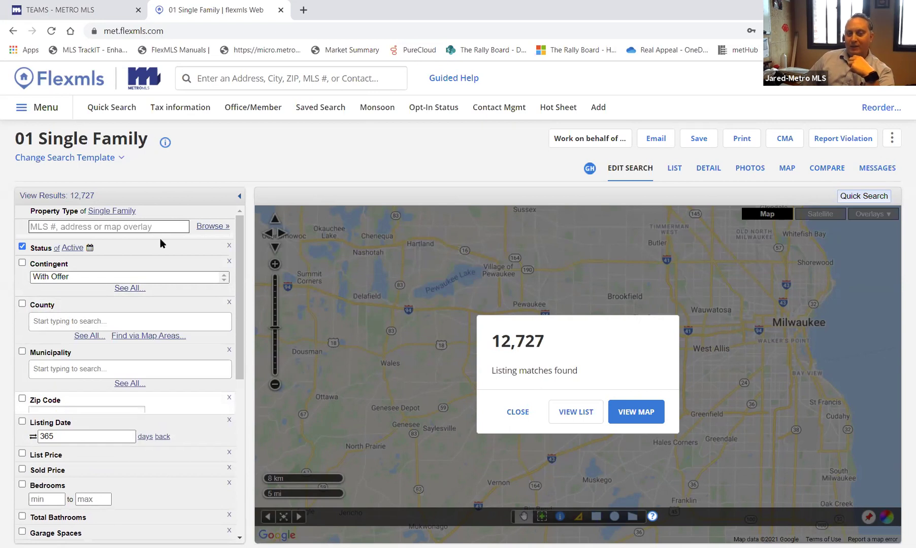
pyautogui.click(519, 417)
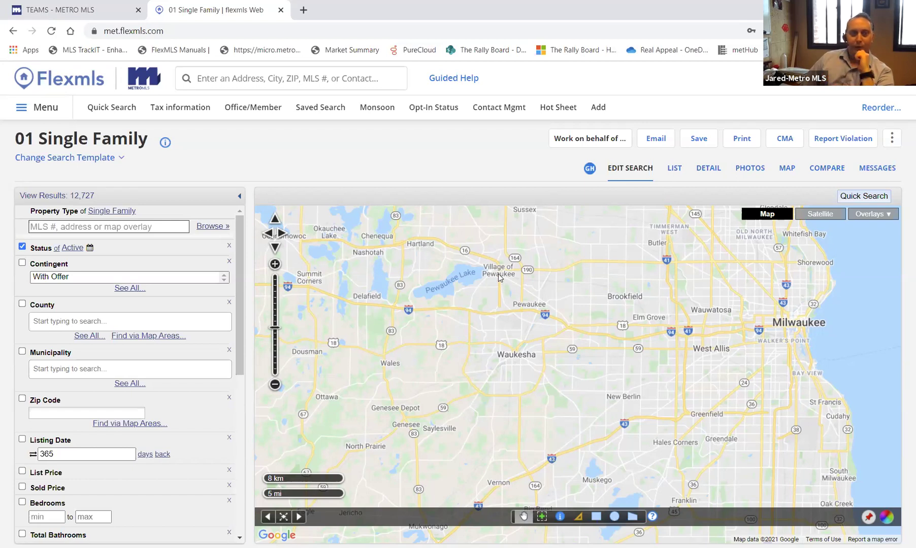
# - Go to Menu > Preferences > Default Map to view the current Milwaukee–Waukesha default rectangle
pyautogui.click(51, 111)
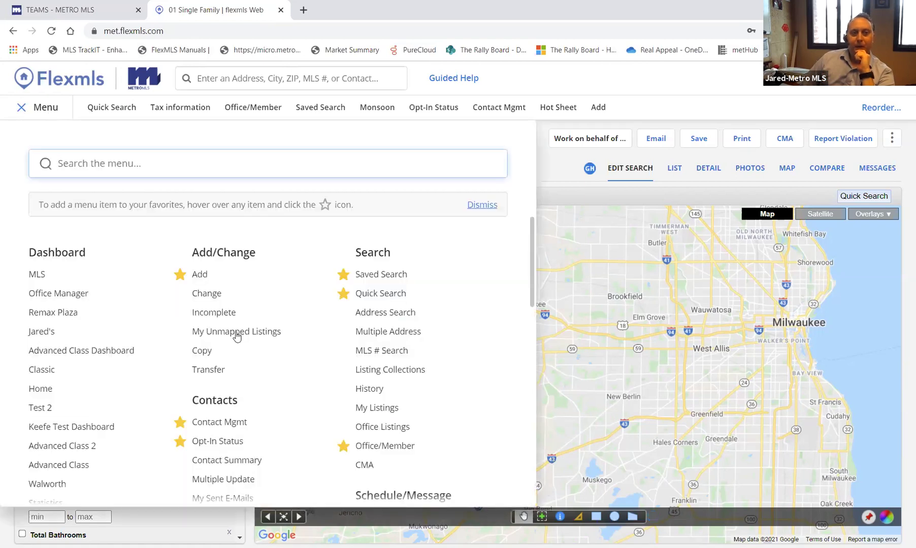
pyautogui.scroll(-7, 233, 341)
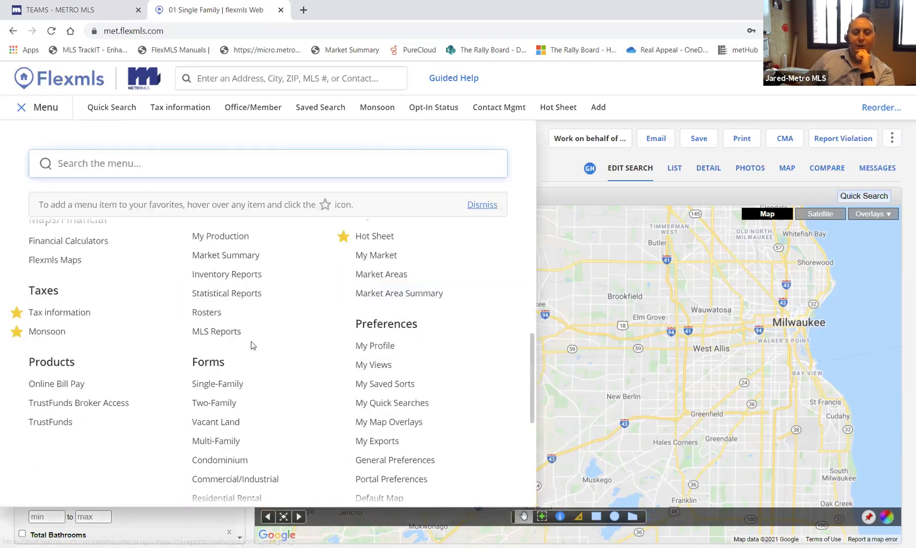
pyautogui.scroll(-2, 414, 319)
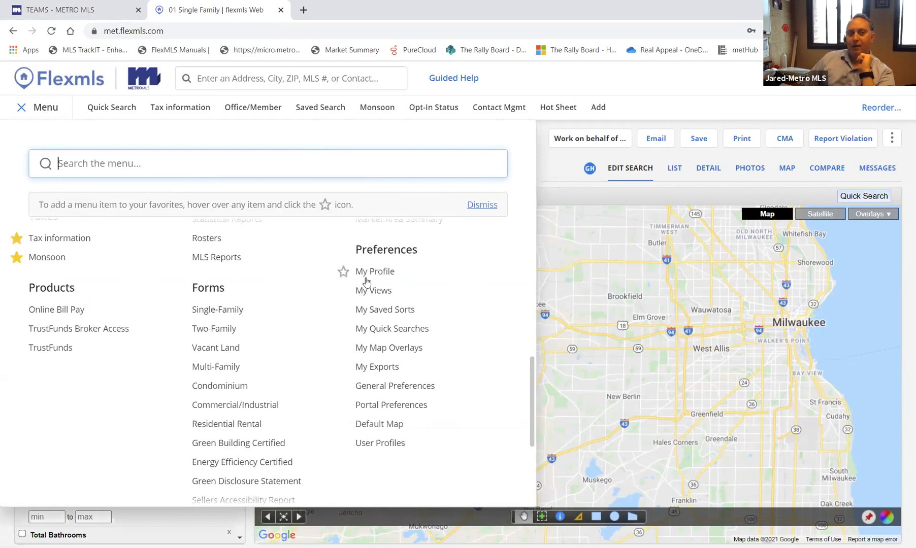
pyautogui.scroll(3, 320, 322)
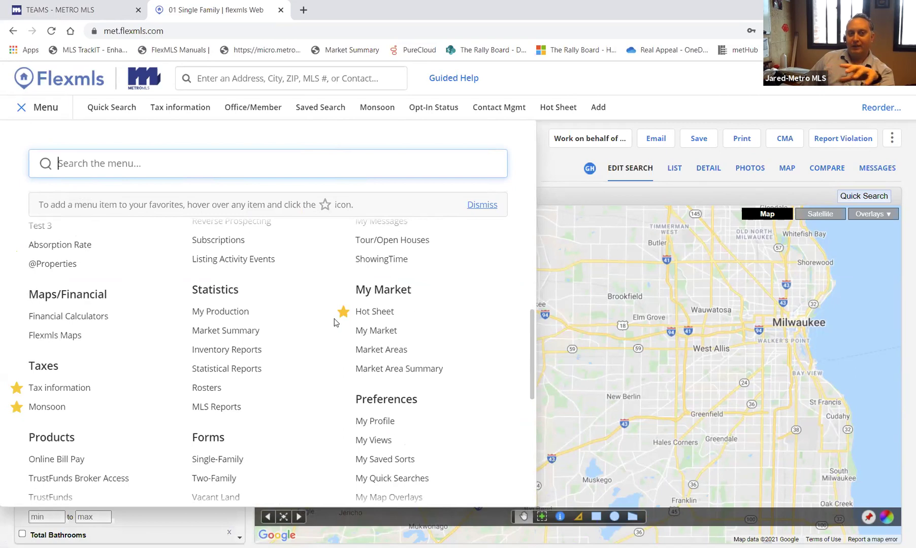
pyautogui.scroll(-6, 332, 323)
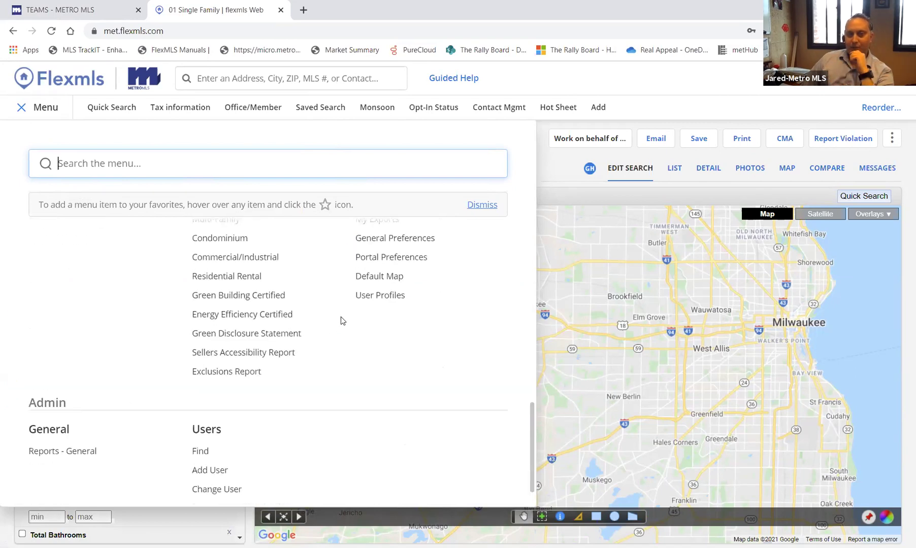
pyautogui.scroll(2, 341, 317)
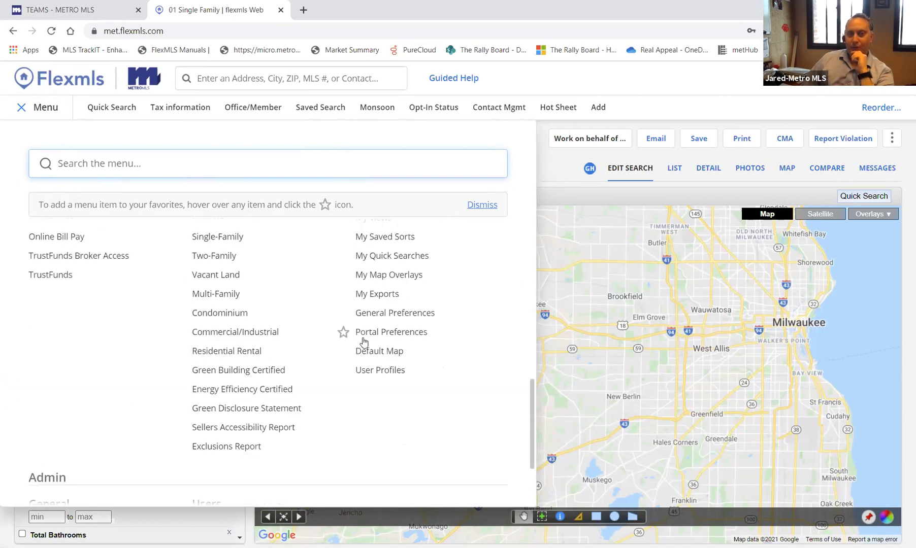
pyautogui.click(392, 354)
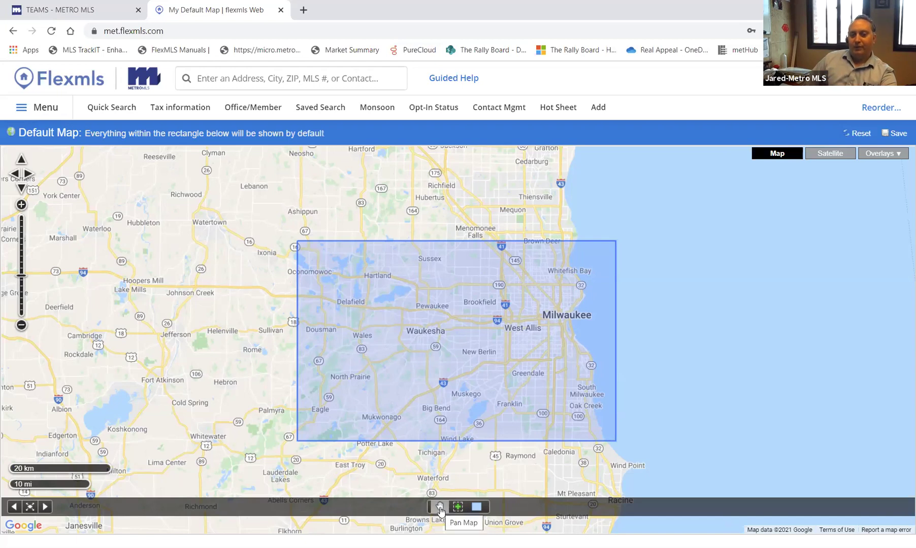
# - Pan the map and zoom in around Ixonia
pyautogui.click(439, 507)
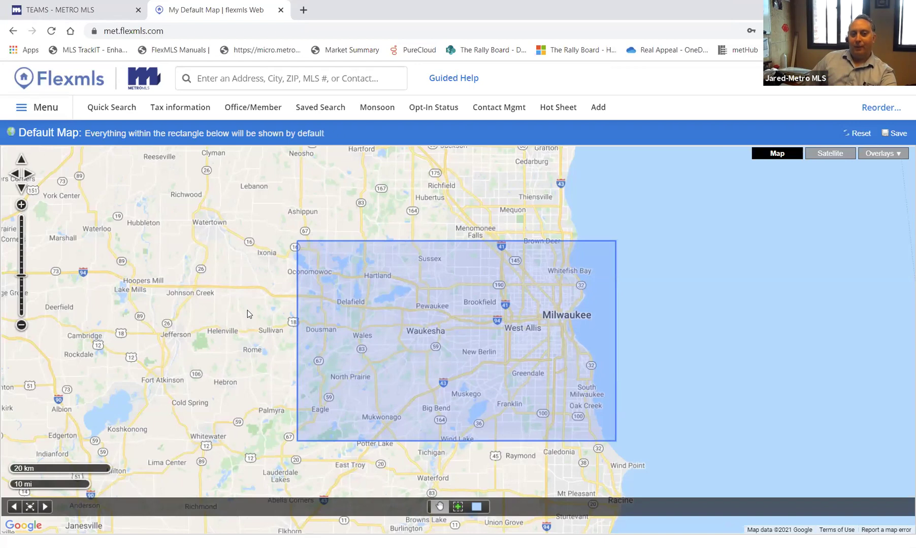
pyautogui.moveTo(182, 302); pyautogui.dragTo(252, 339)
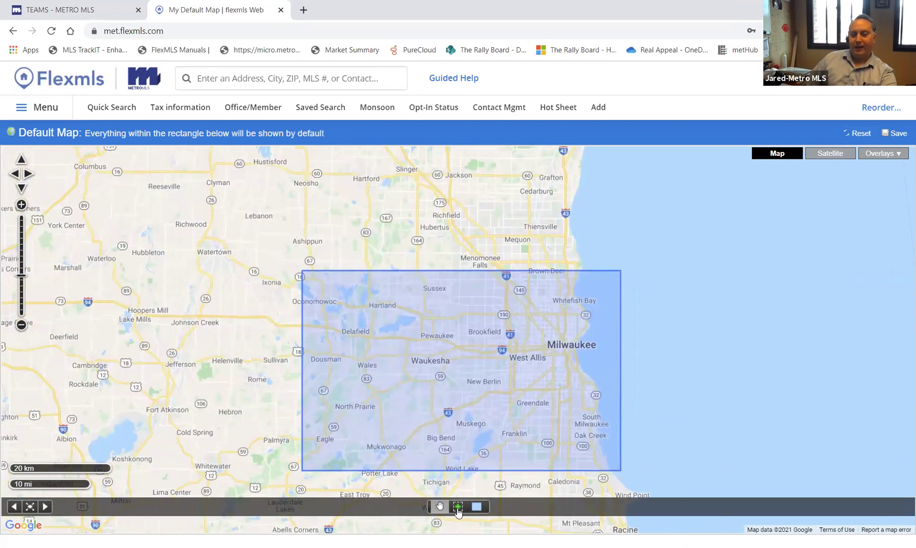
pyautogui.click(458, 508)
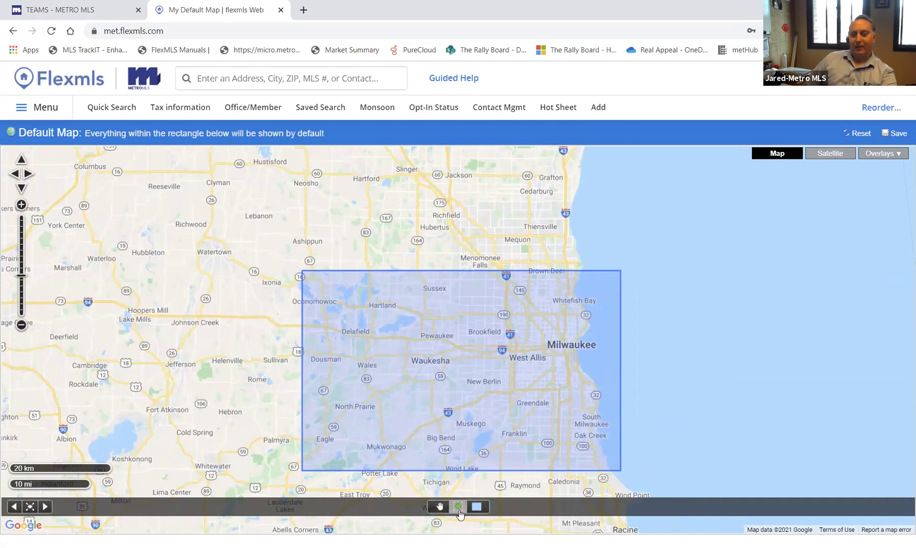
pyautogui.click(276, 288)
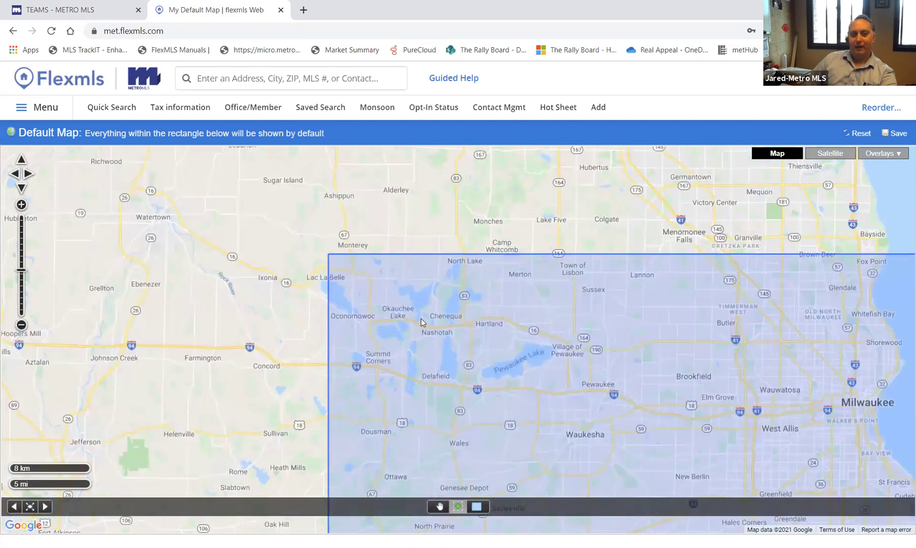
pyautogui.click(21, 205)
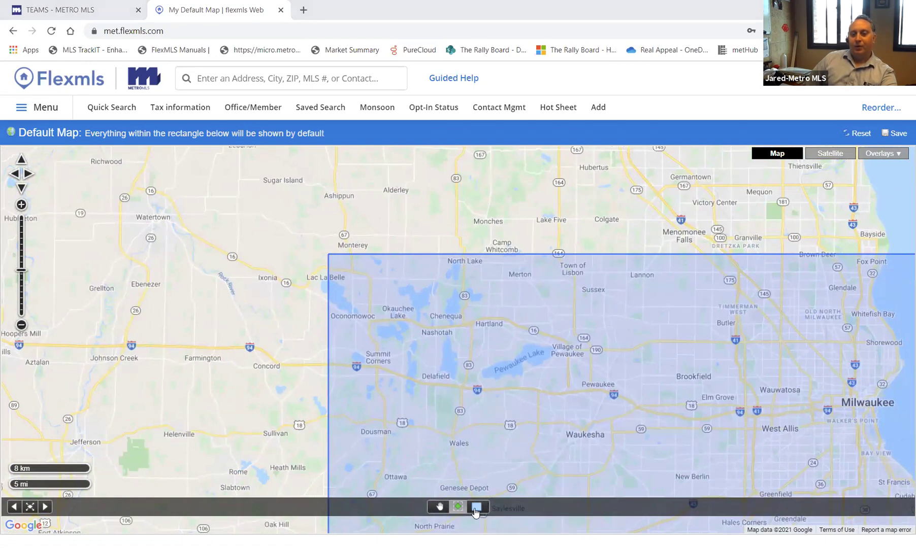
# - Draw a new default rectangle from Ashippun to Brookfield and return to the Single Family search
pyautogui.click(476, 508)
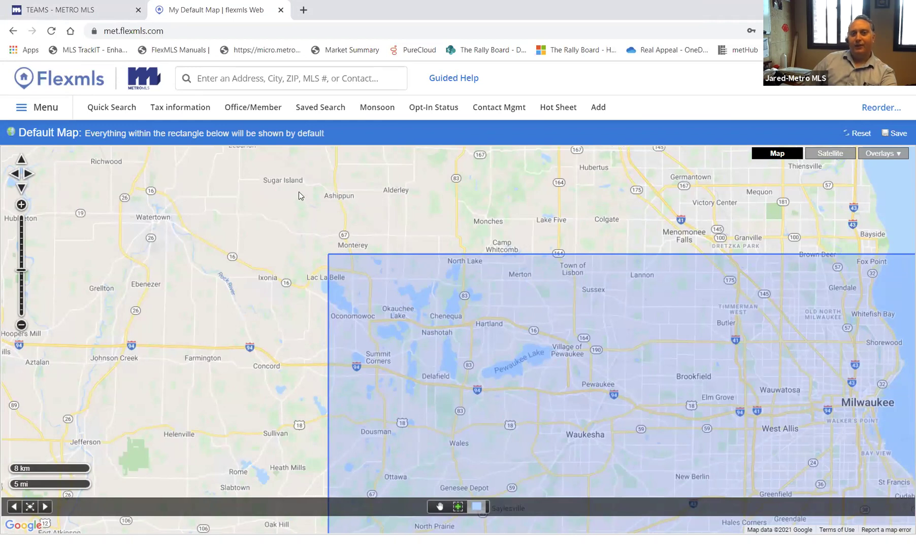
pyautogui.moveTo(299, 195); pyautogui.dragTo(304, 198)
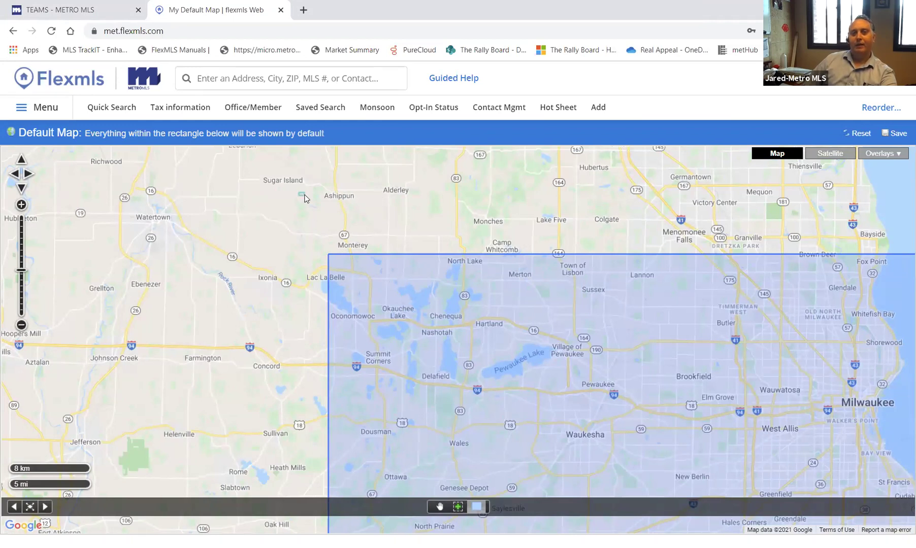
pyautogui.moveTo(304, 199); pyautogui.dragTo(686, 422)
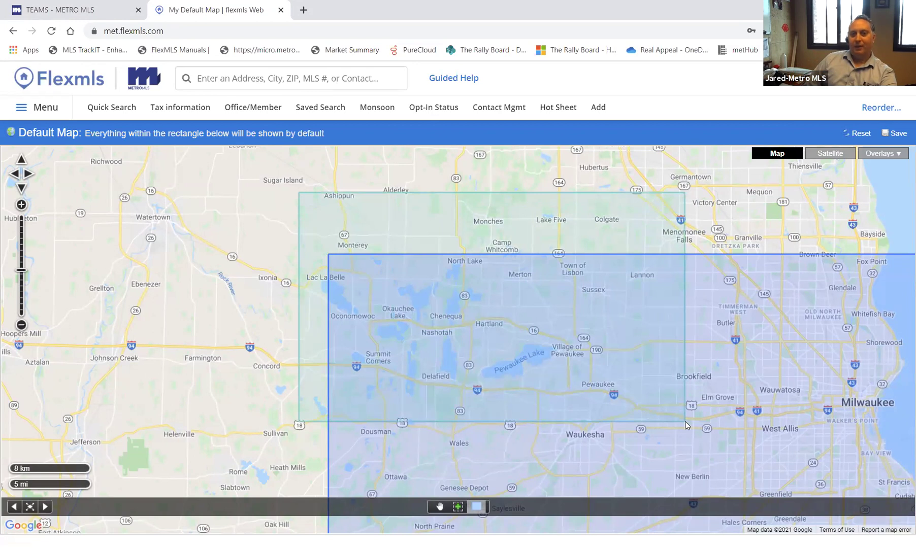
pyautogui.moveTo(685, 421); pyautogui.dragTo(685, 421)
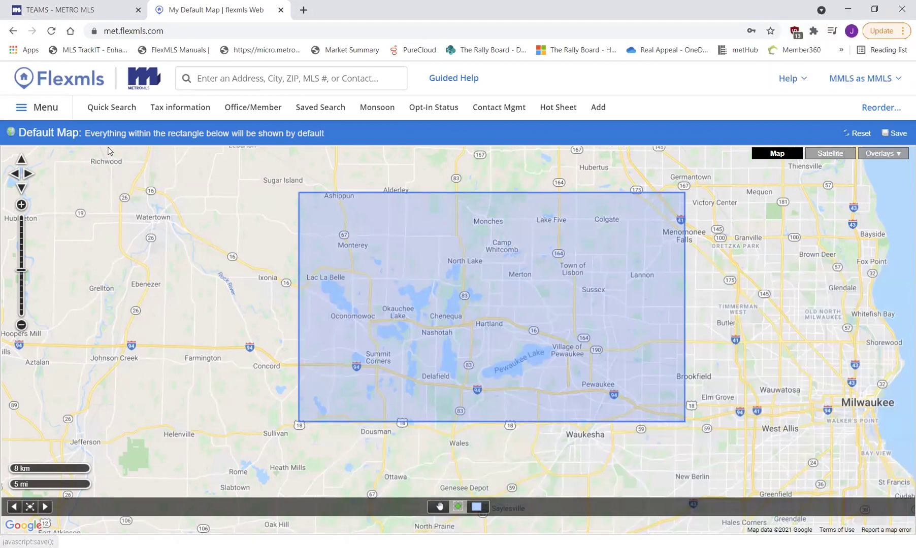
pyautogui.click(112, 108)
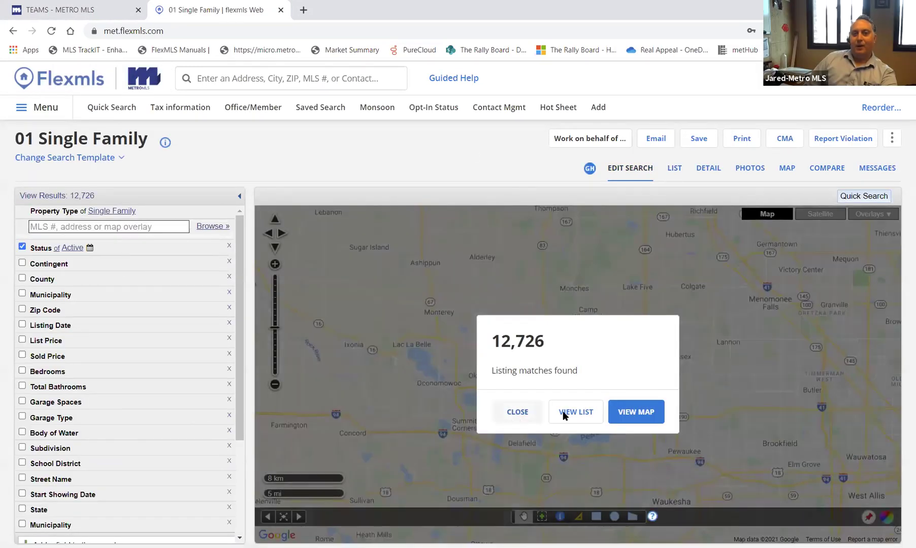
# - Close the listing matches dialog to reveal the map over Oconomowoc, Pewaukee Lake and Brookfield
pyautogui.click(430, 335)
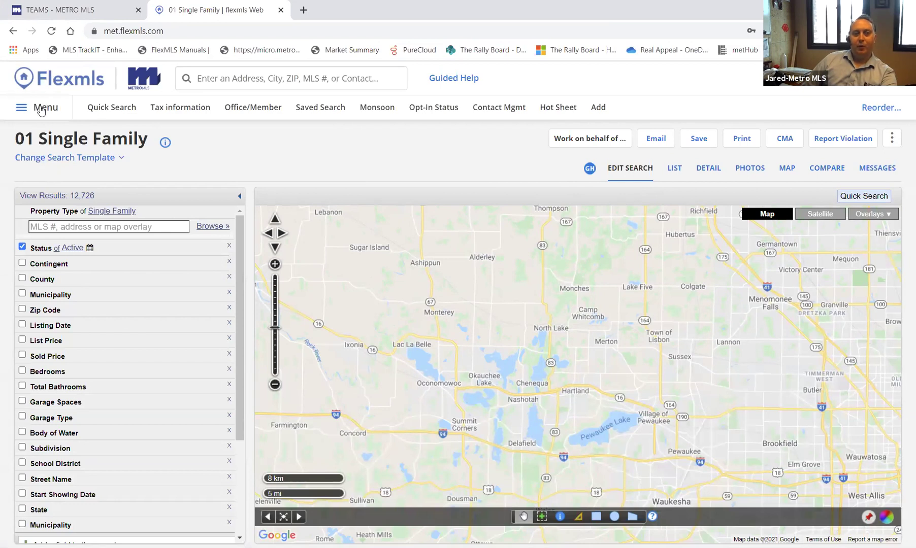
# - Check 'Expand all fields for Quick Searches' in General Preferences and save
pyautogui.click(41, 110)
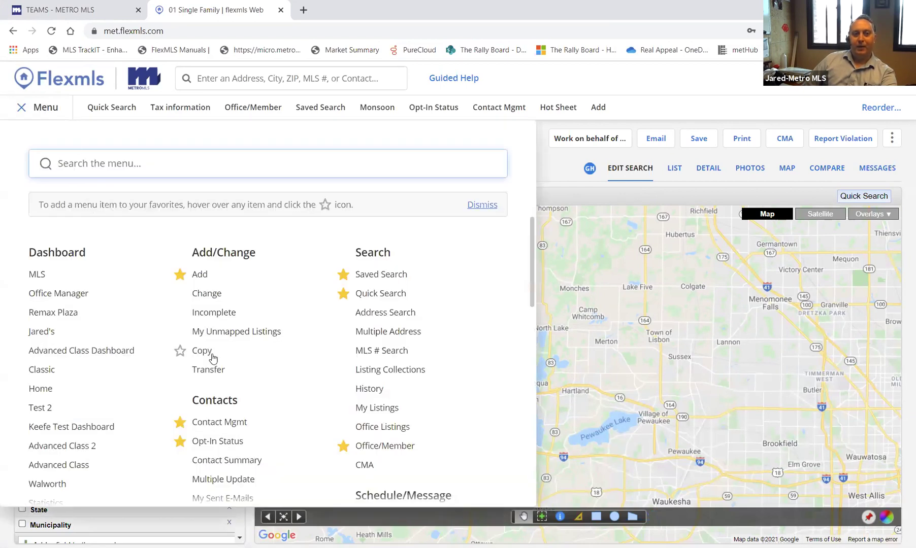
pyautogui.scroll(-8, 414, 343)
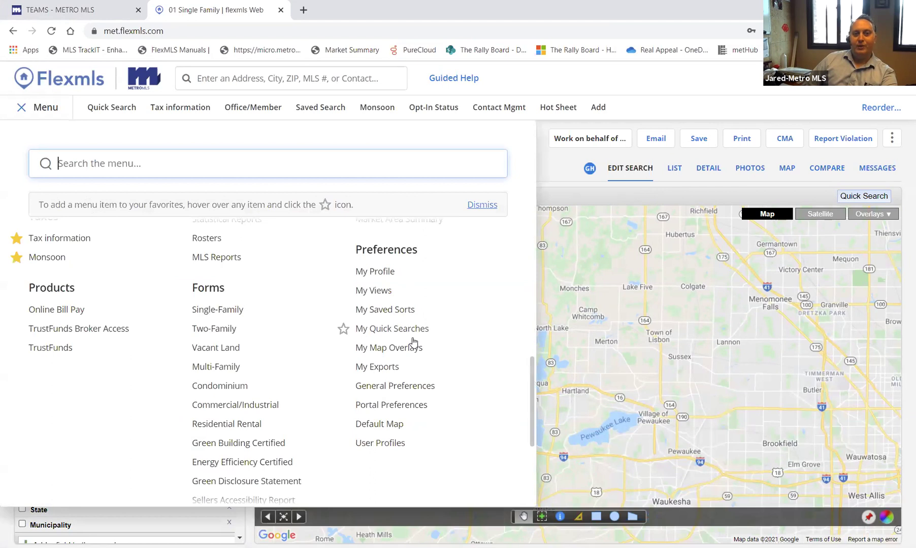
pyautogui.click(423, 388)
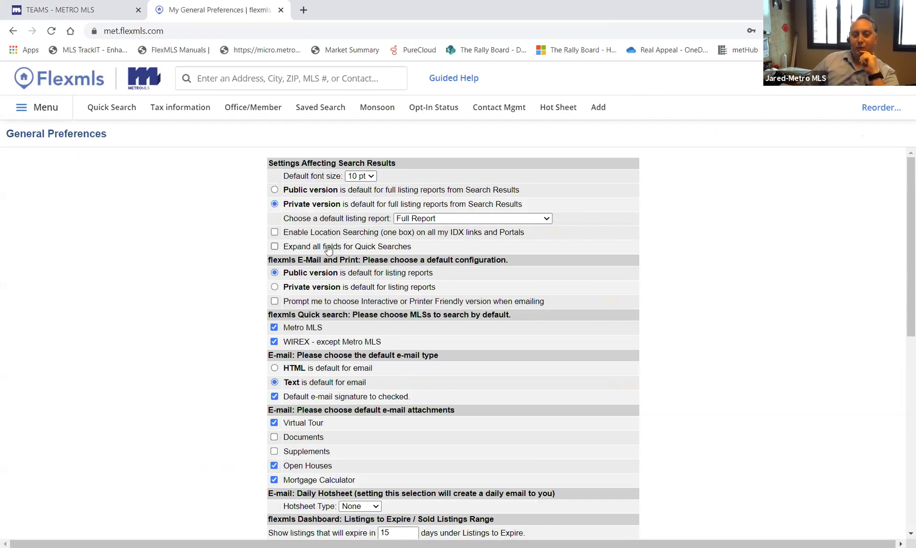
pyautogui.click(274, 247)
pyautogui.scroll(-10, 173, 398)
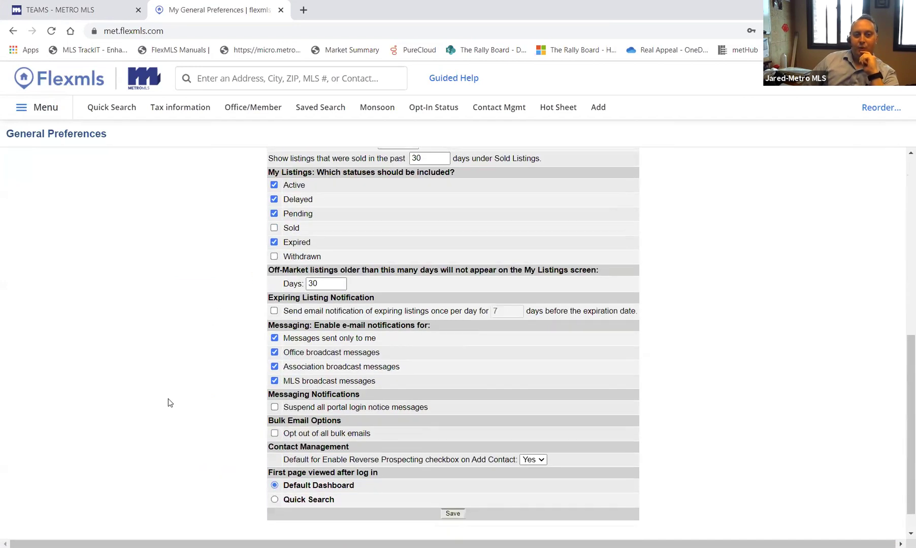
pyautogui.click(457, 486)
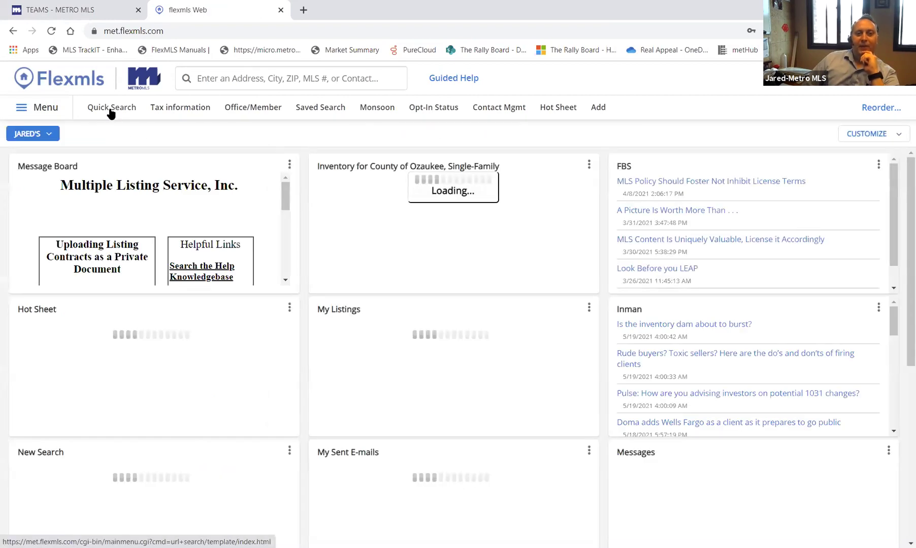
# - Open the 01 Single Family quick search showing 12,727 matches and review its criteria panel
pyautogui.click(112, 109)
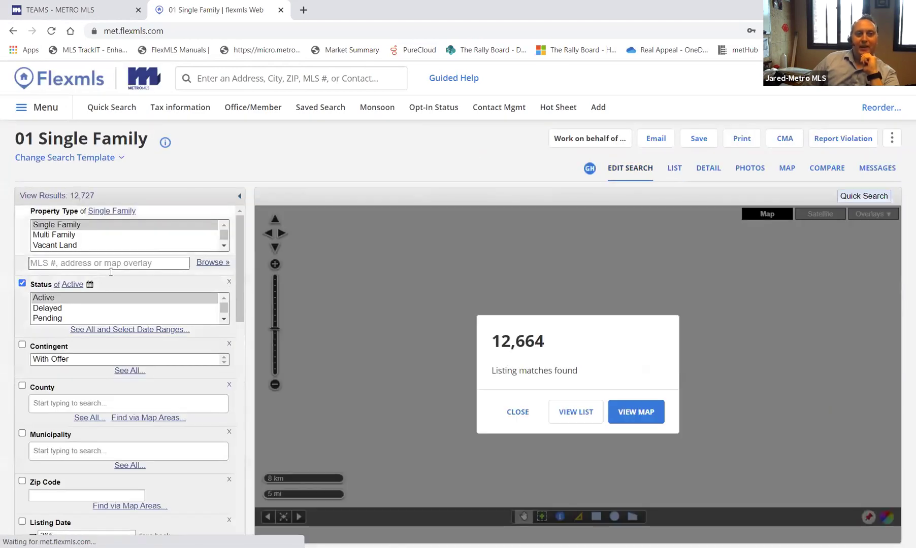
pyautogui.scroll(-6, 111, 272)
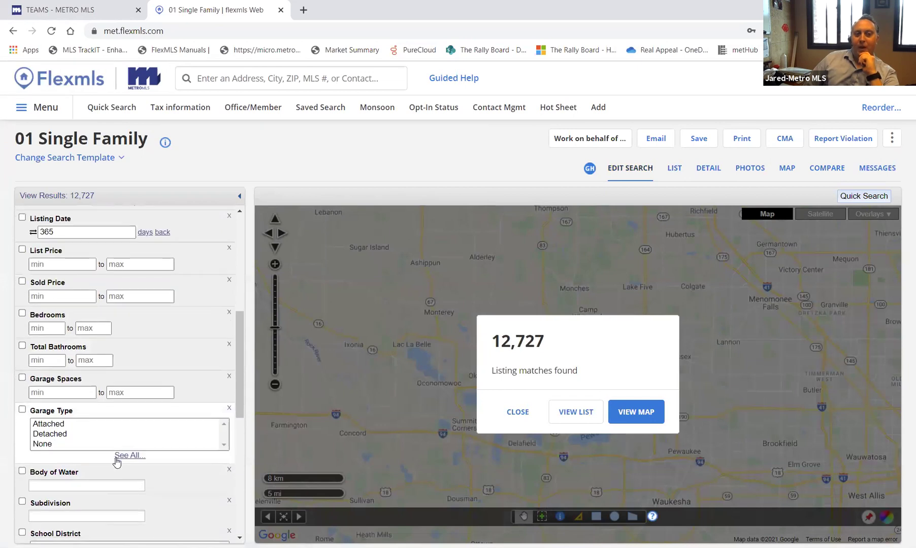
pyautogui.scroll(-5, 117, 461)
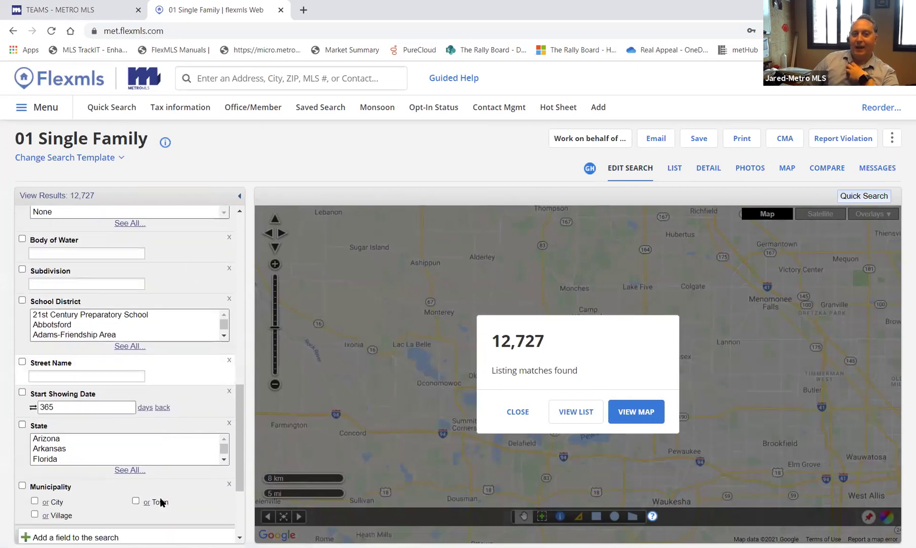
pyautogui.scroll(-1, 161, 502)
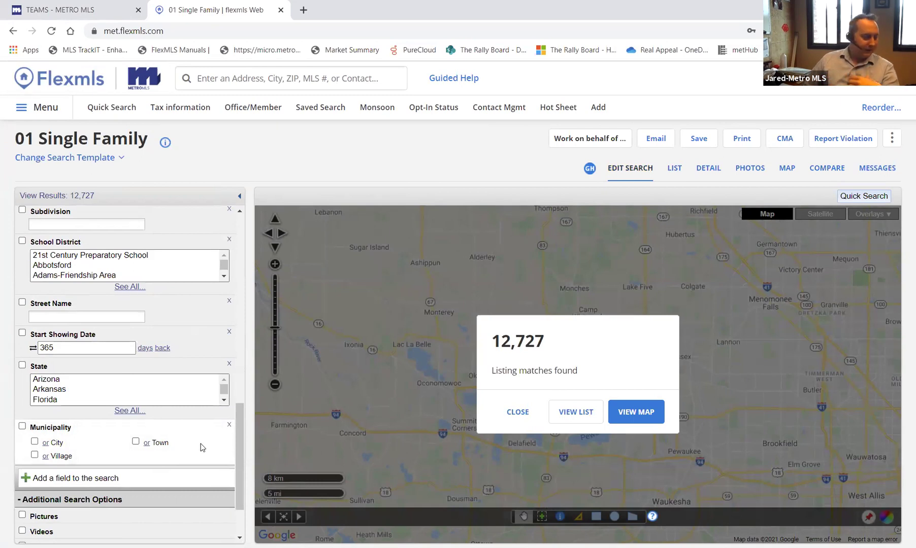
pyautogui.scroll(10, 202, 447)
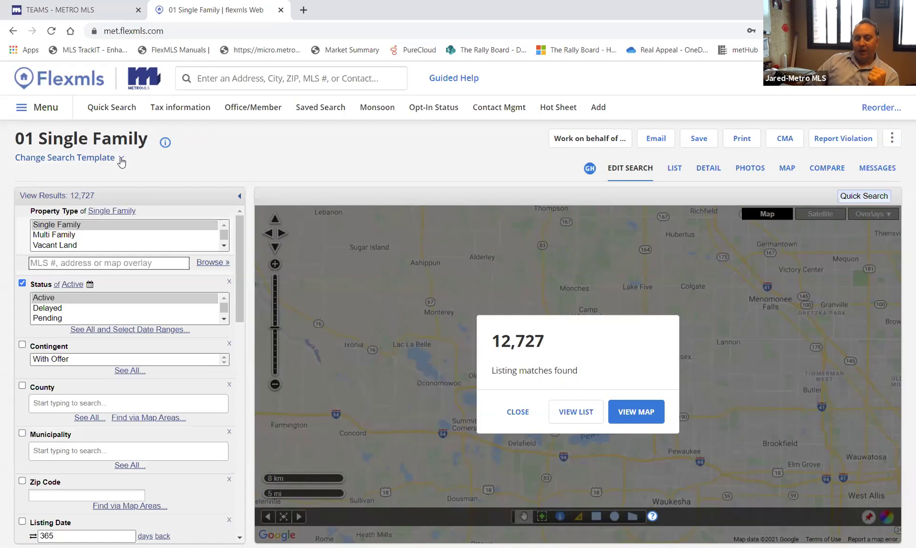
pyautogui.click(121, 162)
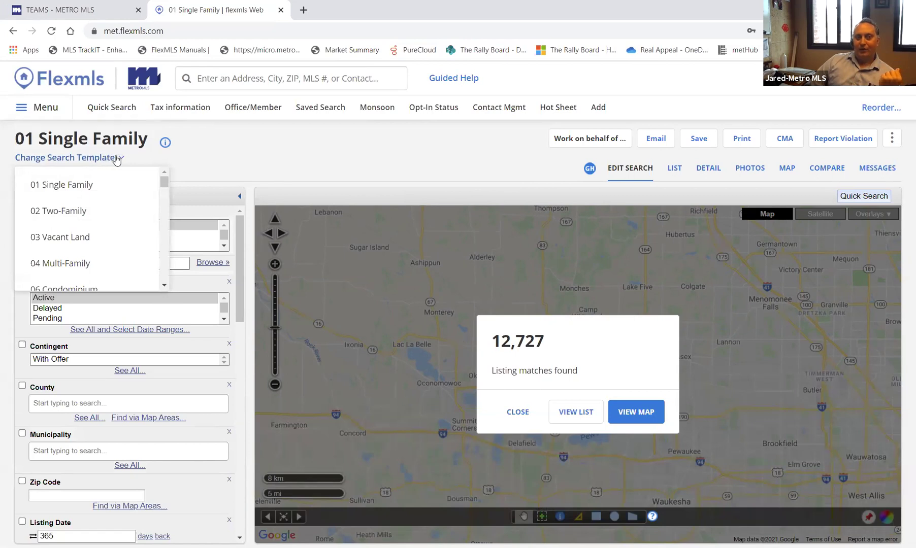
pyautogui.click(75, 237)
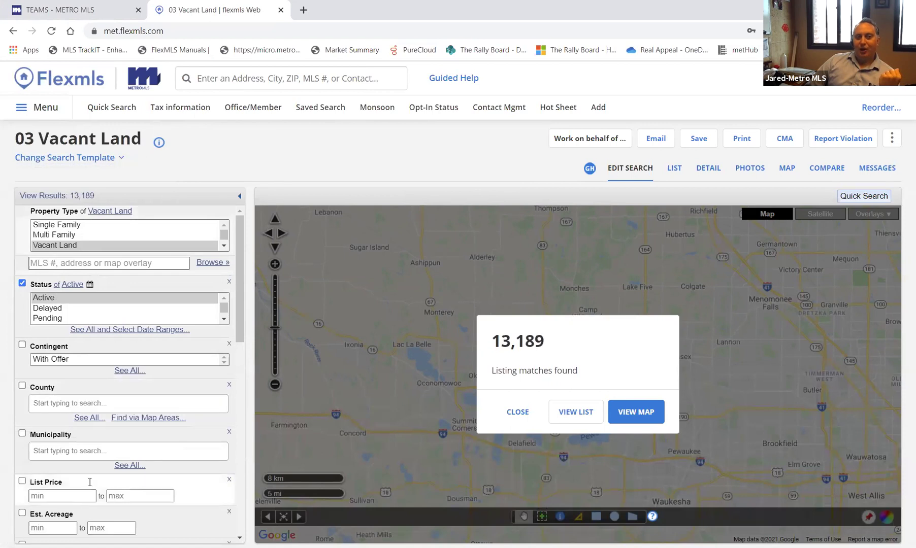
pyautogui.scroll(-5, 145, 346)
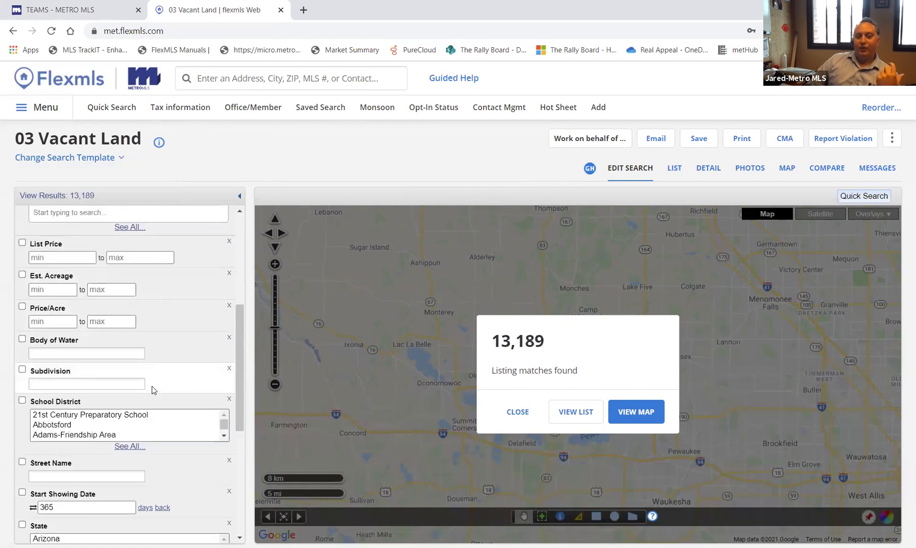
pyautogui.scroll(-5, 152, 386)
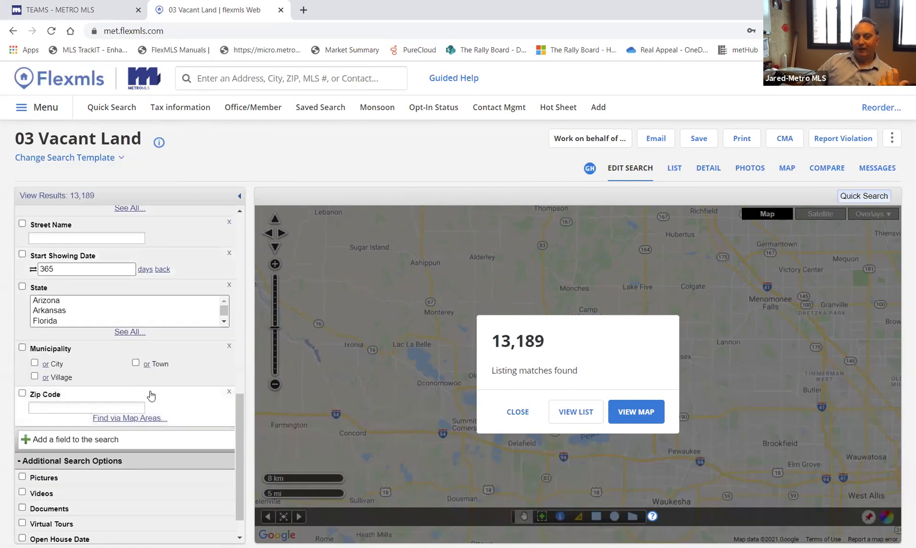
pyautogui.scroll(10, 152, 393)
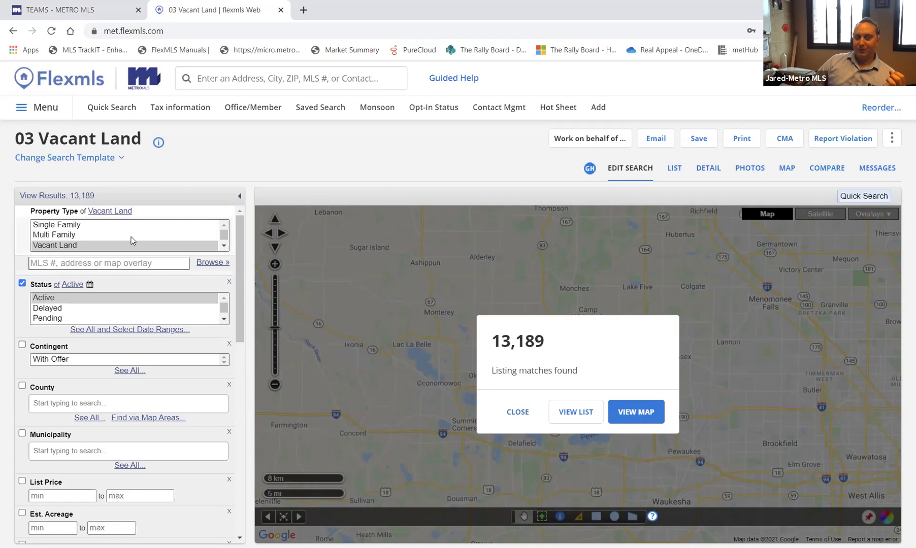
pyautogui.click(118, 158)
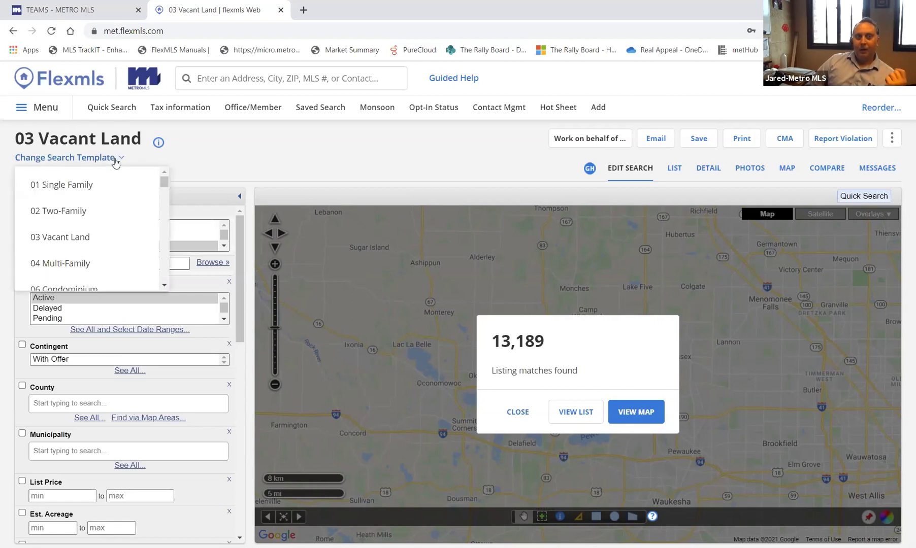
pyautogui.click(86, 186)
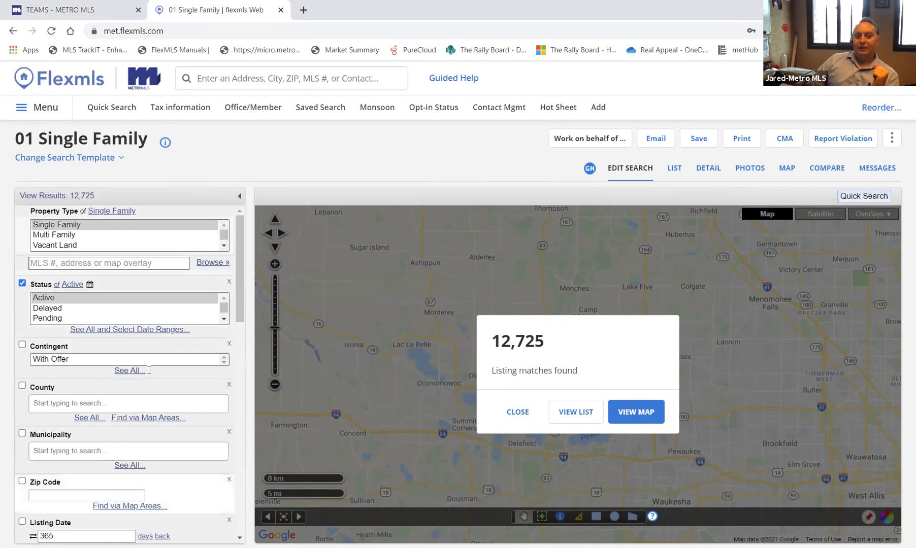
pyautogui.scroll(-2, 162, 304)
pyautogui.scroll(-1, 152, 459)
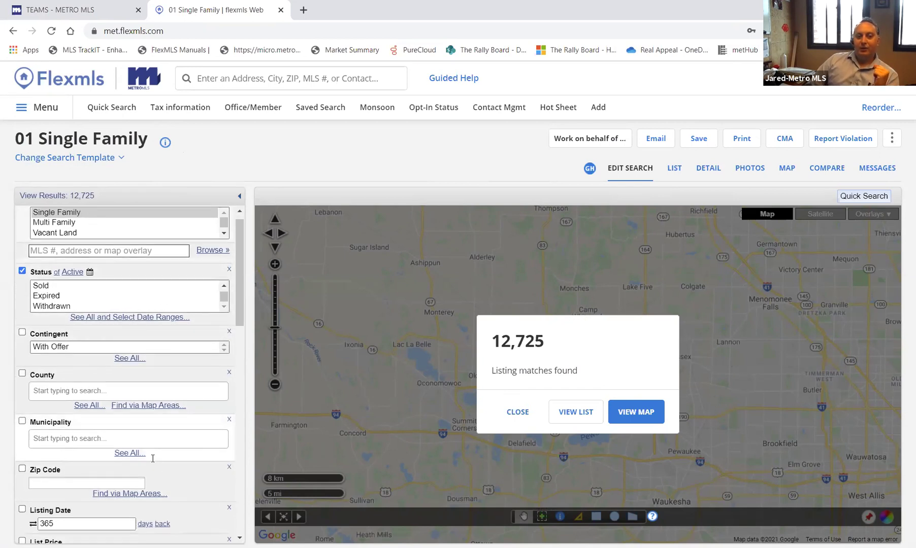
pyautogui.scroll(-10, 152, 459)
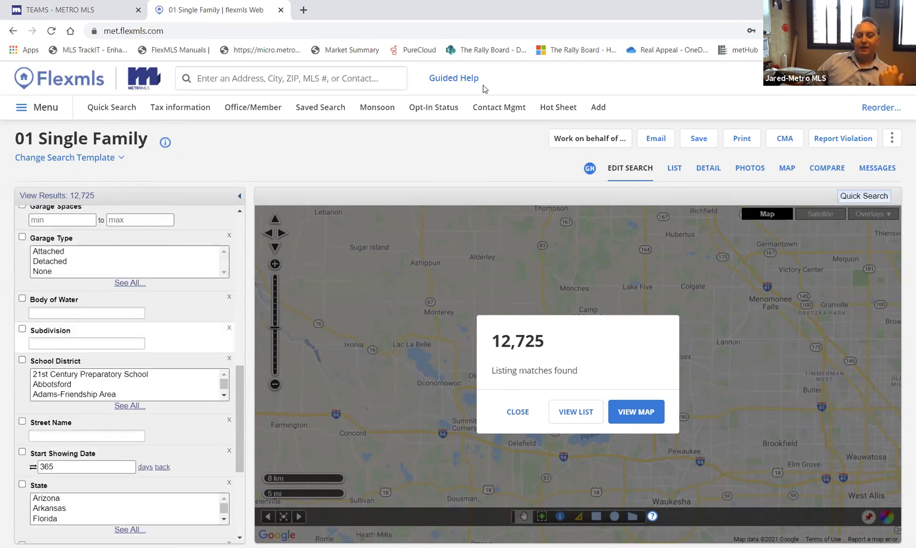
pyautogui.scroll(12, 164, 422)
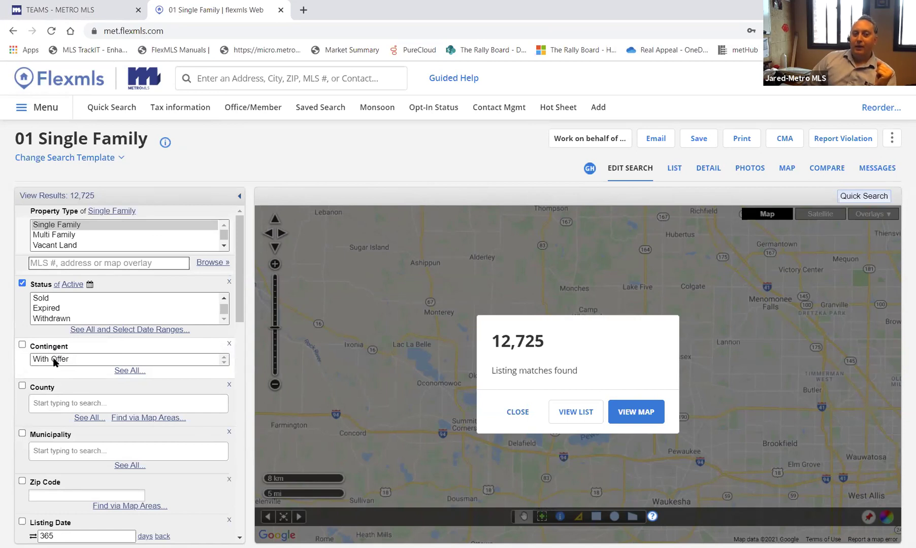
# - Set Contingent to 'not of' With Offer, leaving 4,470 matches
pyautogui.click(52, 359)
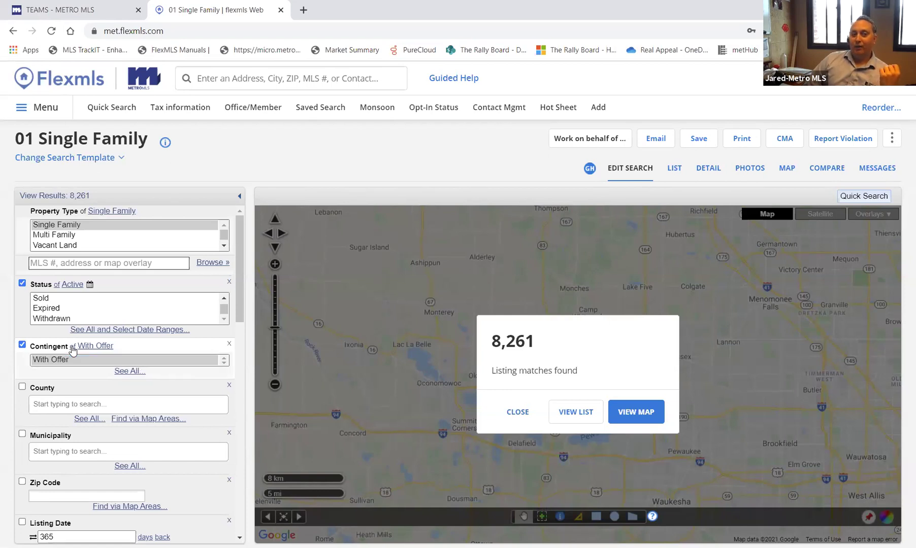
pyautogui.click(76, 348)
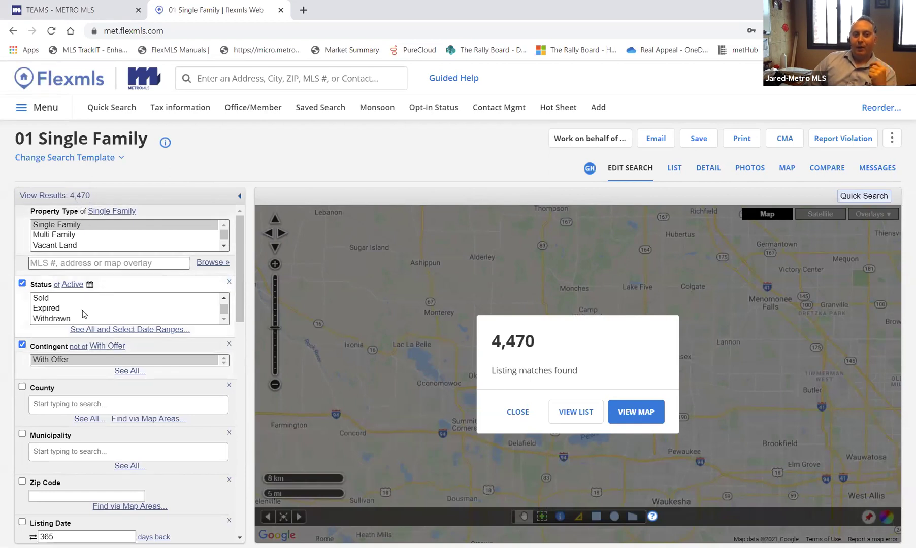
pyautogui.scroll(3, 84, 314)
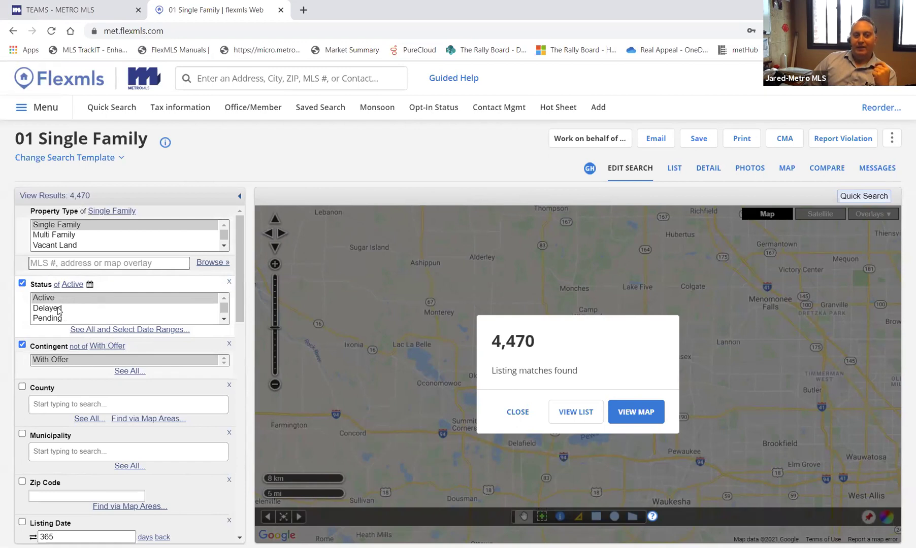
pyautogui.scroll(-3, 61, 307)
# - Set Status to Sold with a Sold Date of 30 days back, giving 5,552 matches
pyautogui.click(44, 300)
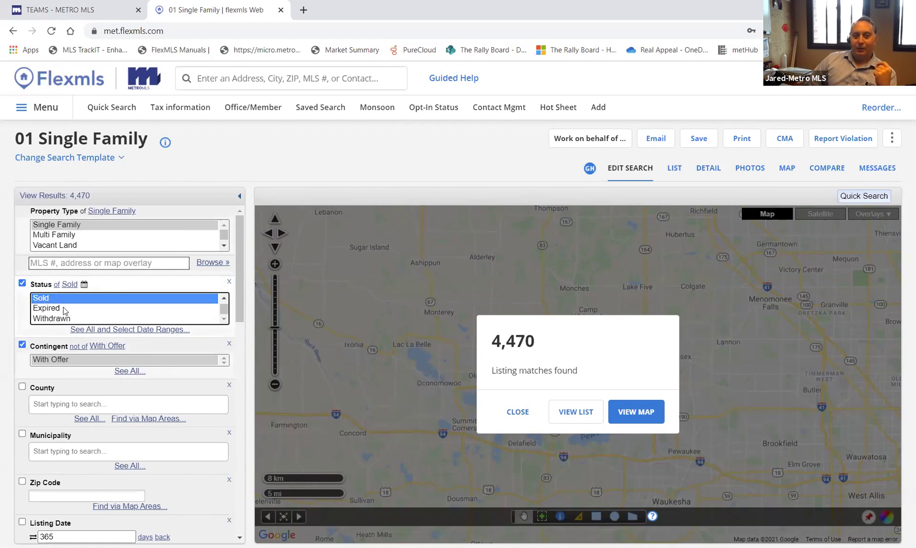
pyautogui.click(103, 330)
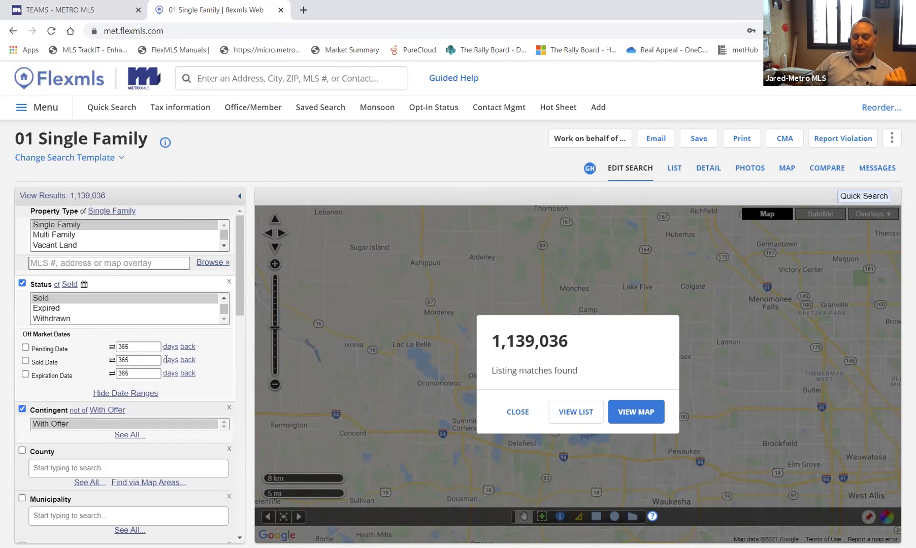
pyautogui.doubleClick(140, 360)
pyautogui.write('30')
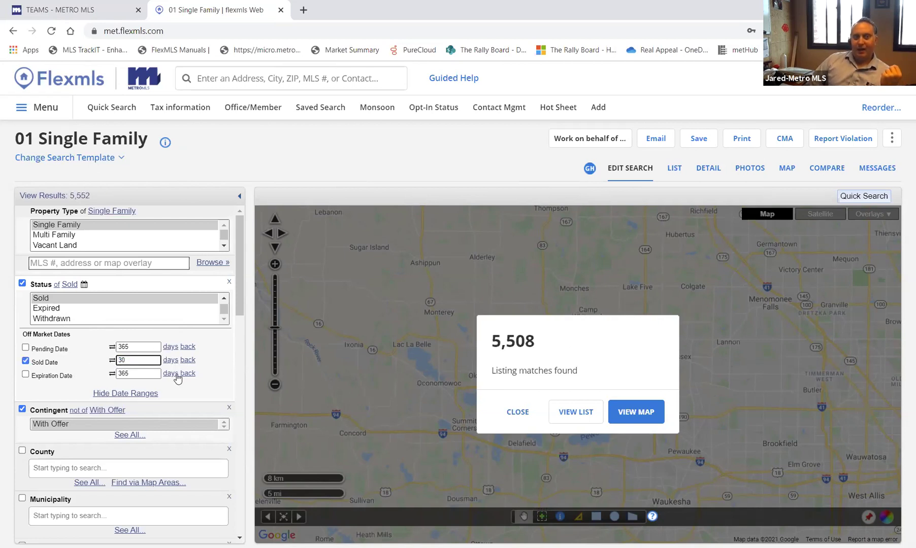
pyautogui.click(112, 361)
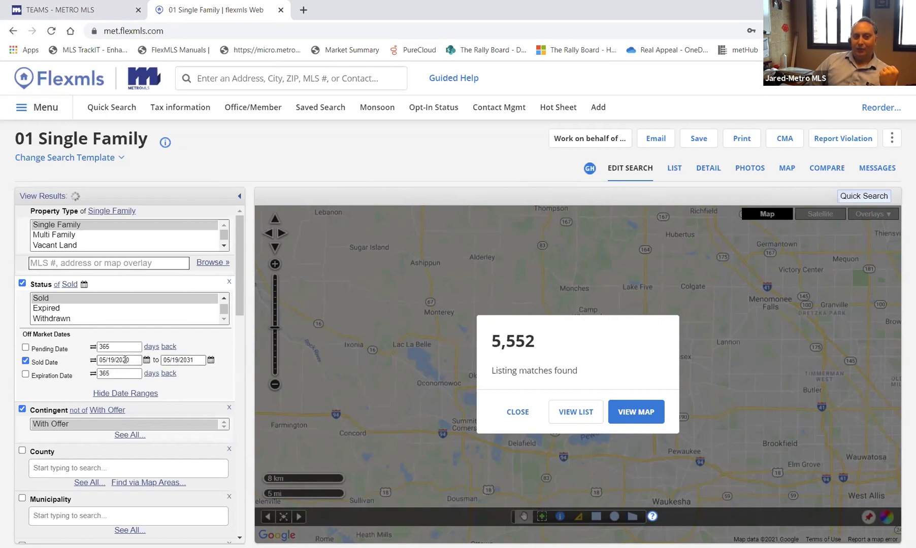
pyautogui.click(94, 361)
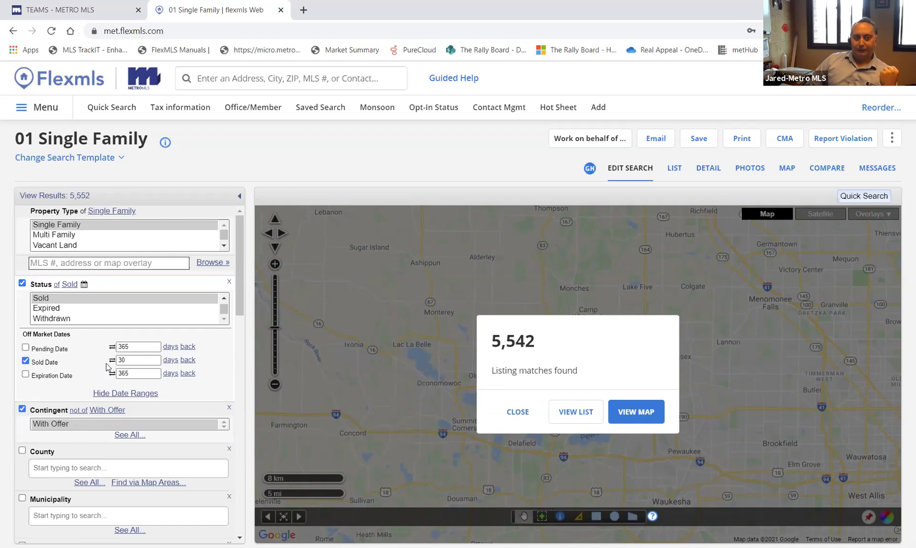
pyautogui.scroll(-2, 112, 368)
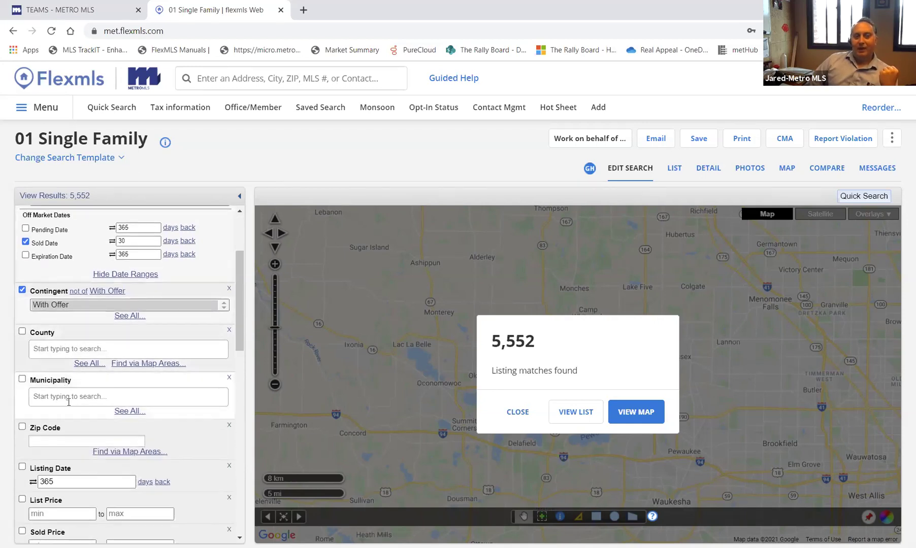
# - Limit County to Menominee, Olmsted and Ozaukee, narrowing results to 75 sold listings
pyautogui.click(90, 349)
pyautogui.write('oz')
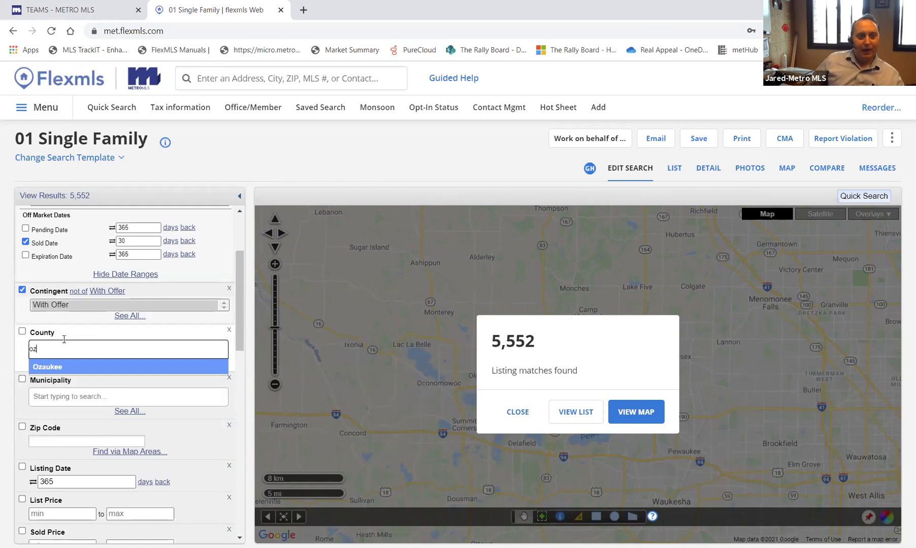
pyautogui.click(55, 368)
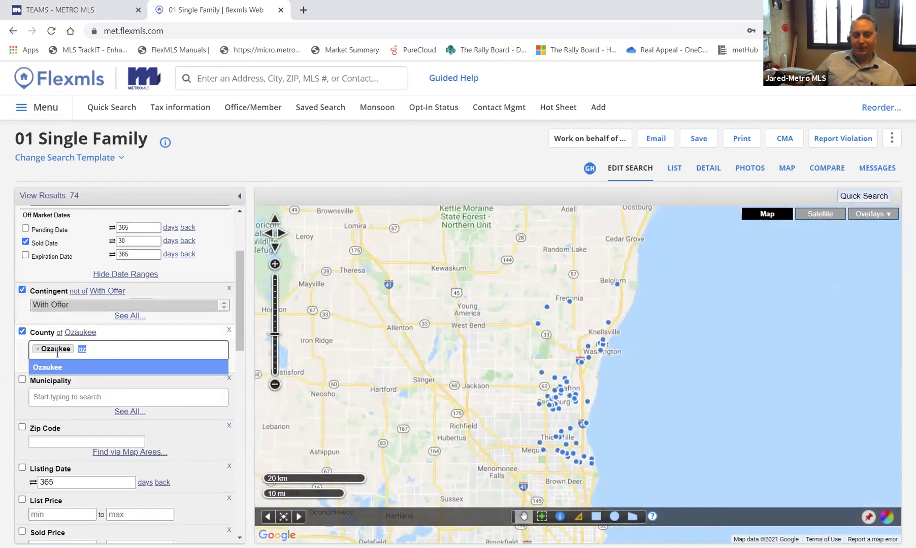
pyautogui.click(116, 338)
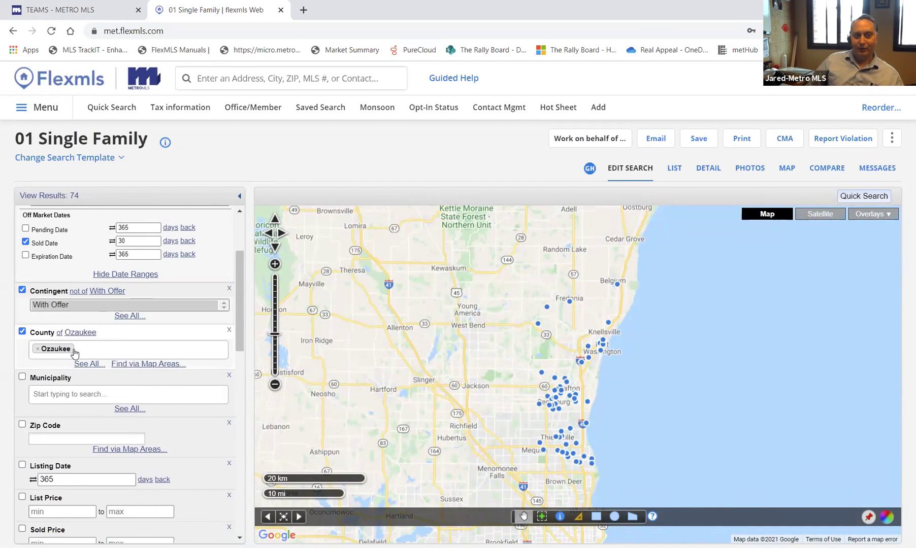
pyautogui.click(99, 349)
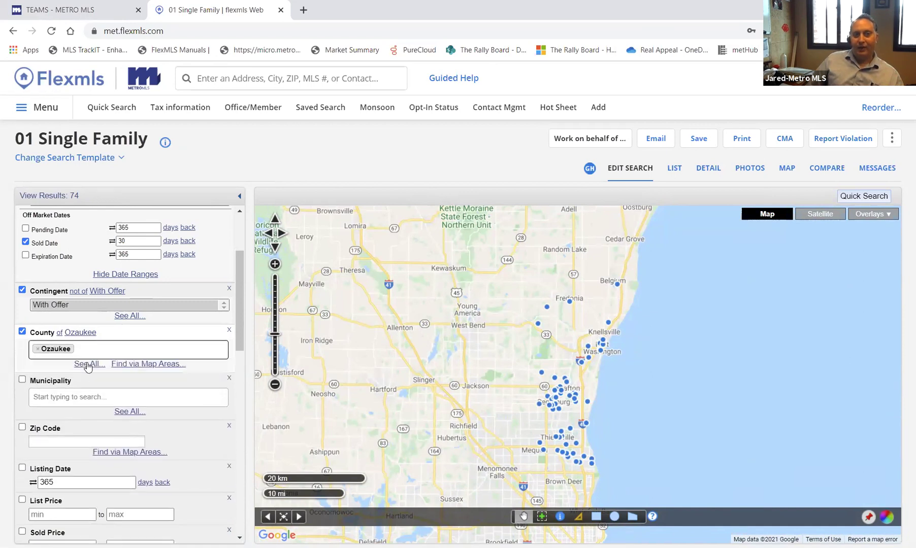
pyautogui.click(89, 364)
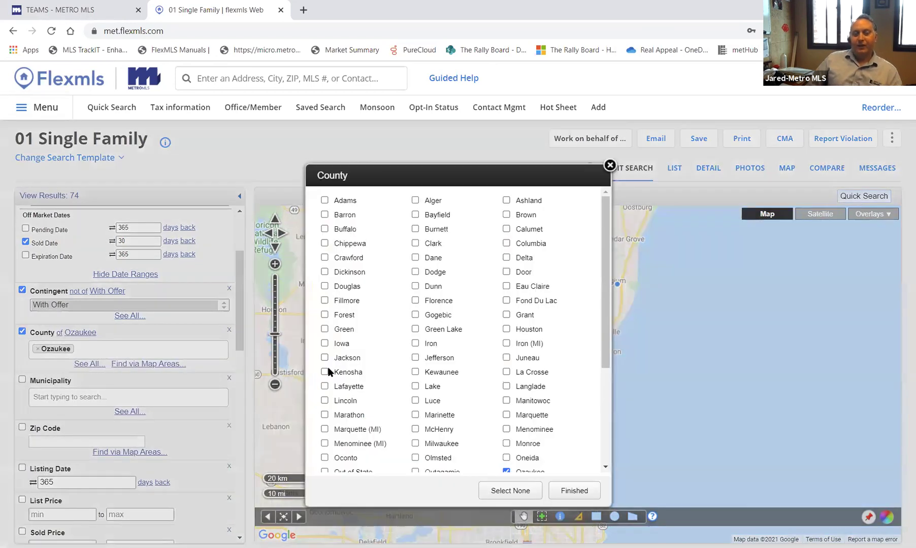
pyautogui.scroll(-3, 457, 355)
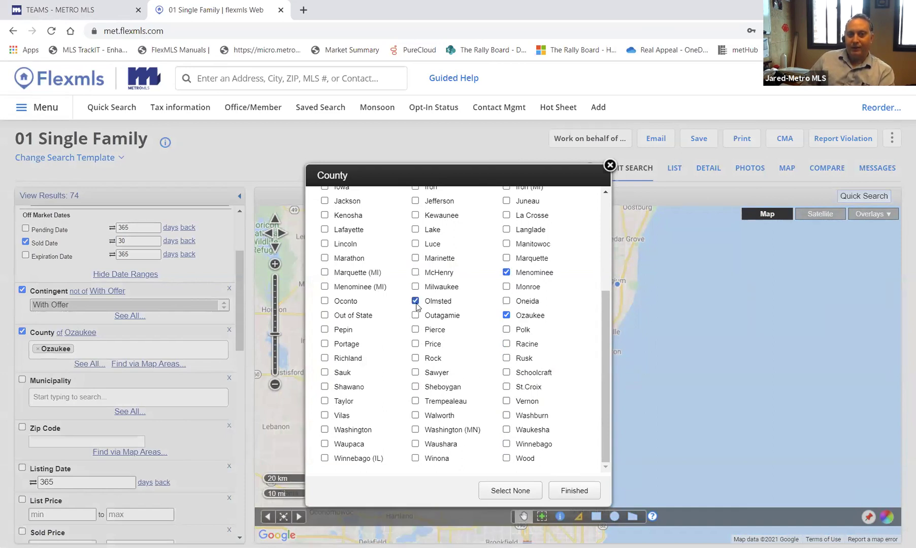
pyautogui.click(586, 490)
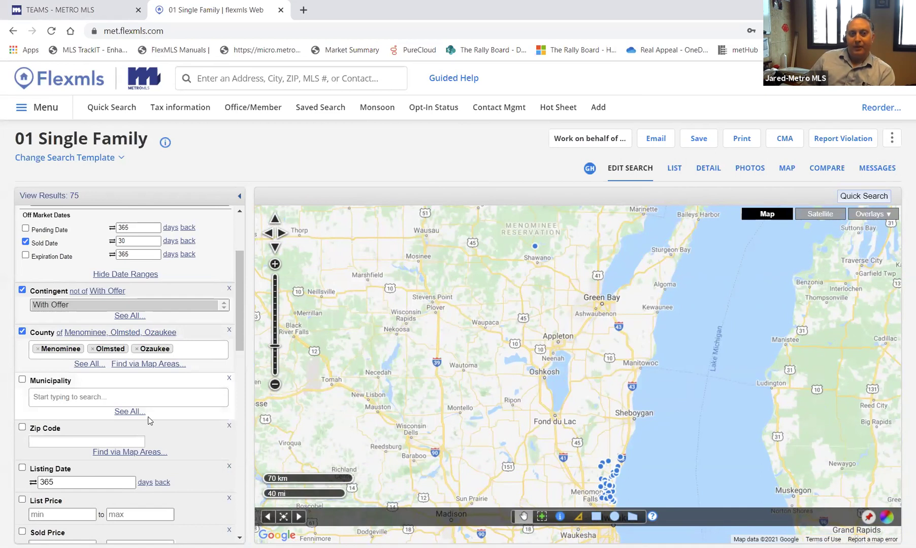
# - Collapse and re-expand Municipality, then bring up its full checklist with See All
pyautogui.click(130, 412)
pyautogui.click(176, 380)
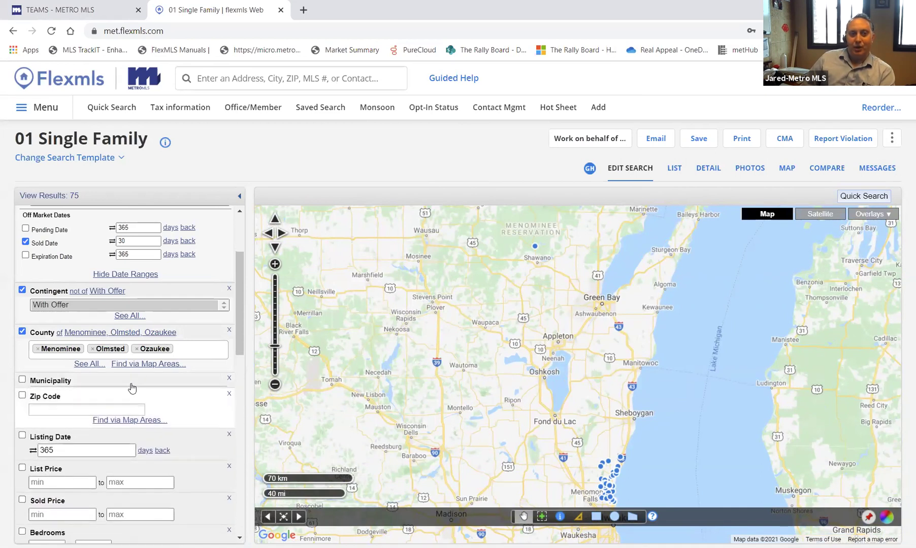
pyautogui.click(147, 382)
pyautogui.click(128, 413)
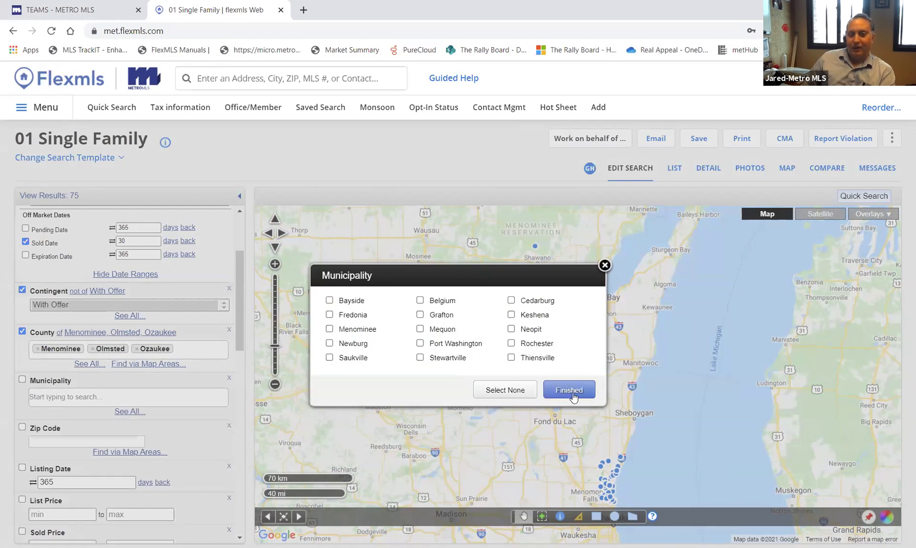
# - Close the checklist and set Municipality to Grafton, cutting results to 18
pyautogui.click(604, 265)
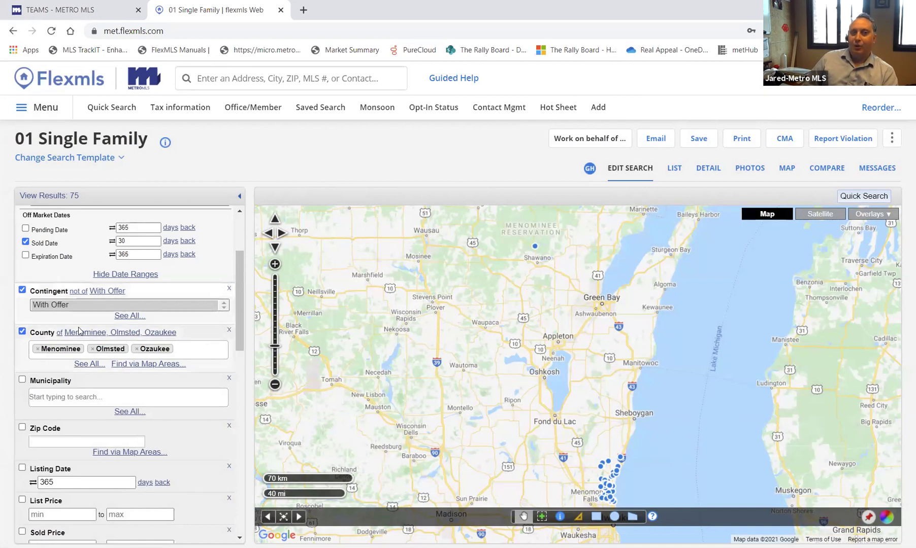
pyautogui.click(93, 394)
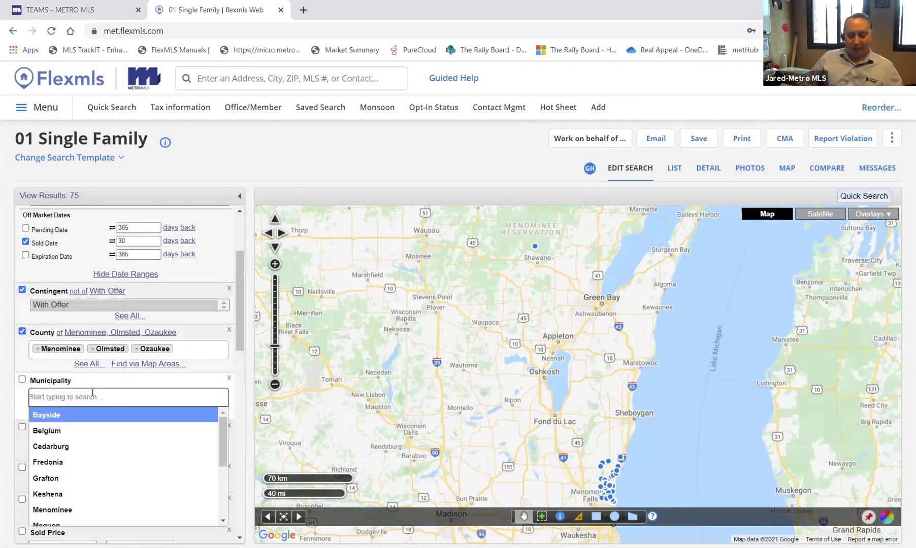
pyautogui.write('graftro')
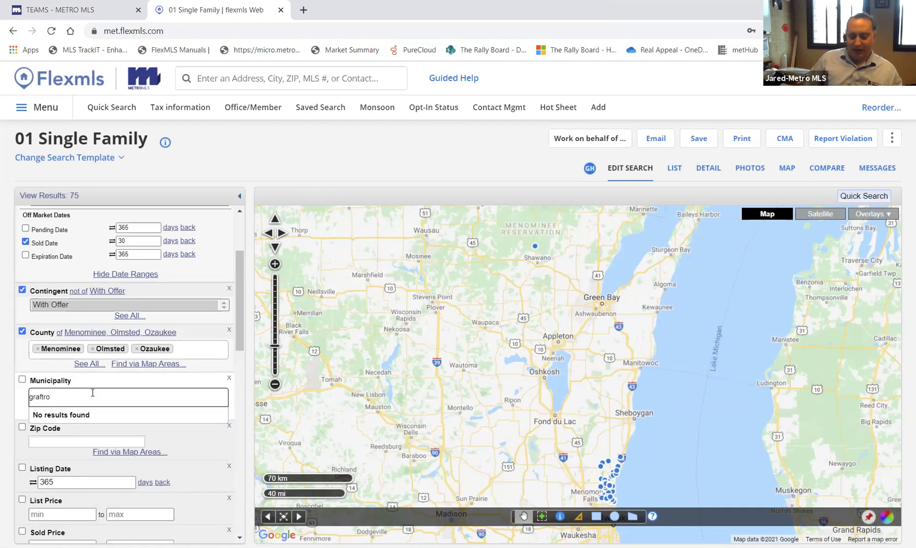
pyautogui.press('BackSpace')
pyautogui.press('BackSpace')
pyautogui.click(73, 416)
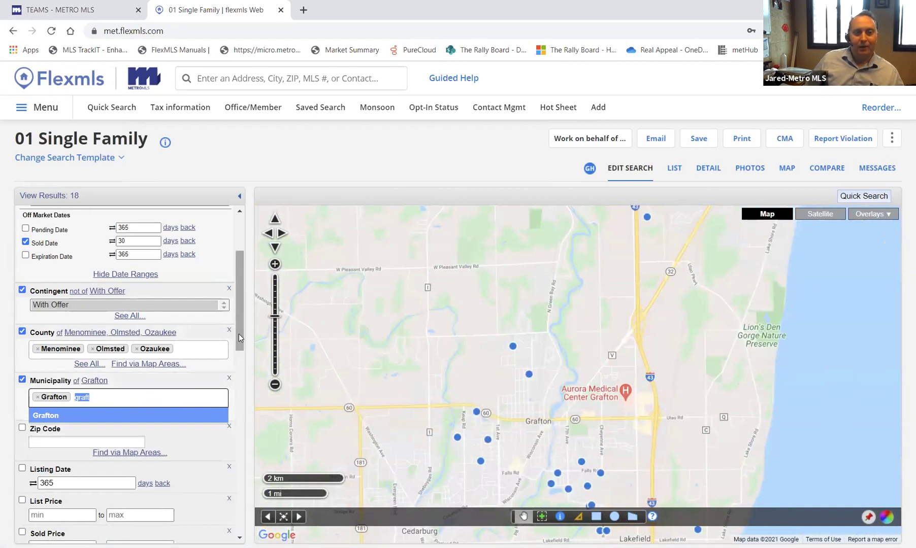
pyautogui.moveTo(239, 334); pyautogui.dragTo(248, 533)
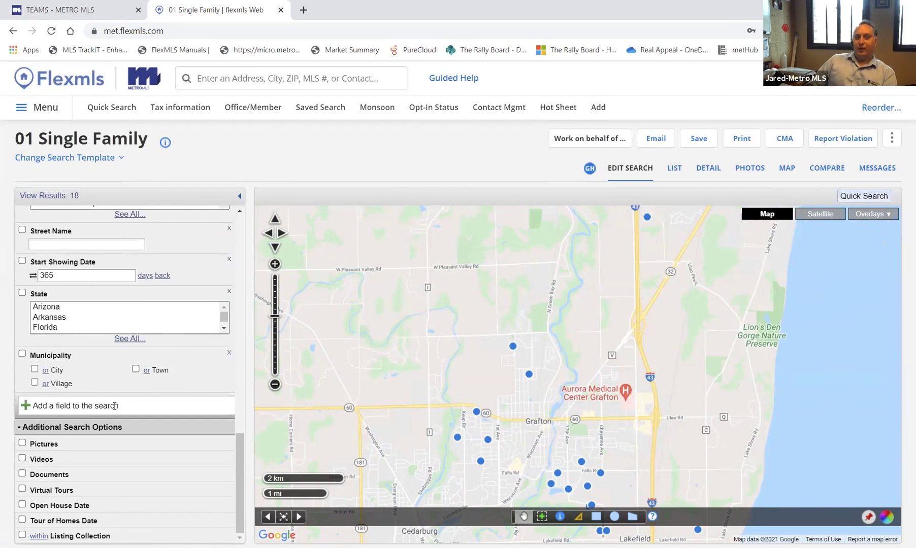
# - Add the Hobby Farm field with all its options, then start a fresh Single Family quick search (12,712 matches)
pyautogui.click(68, 405)
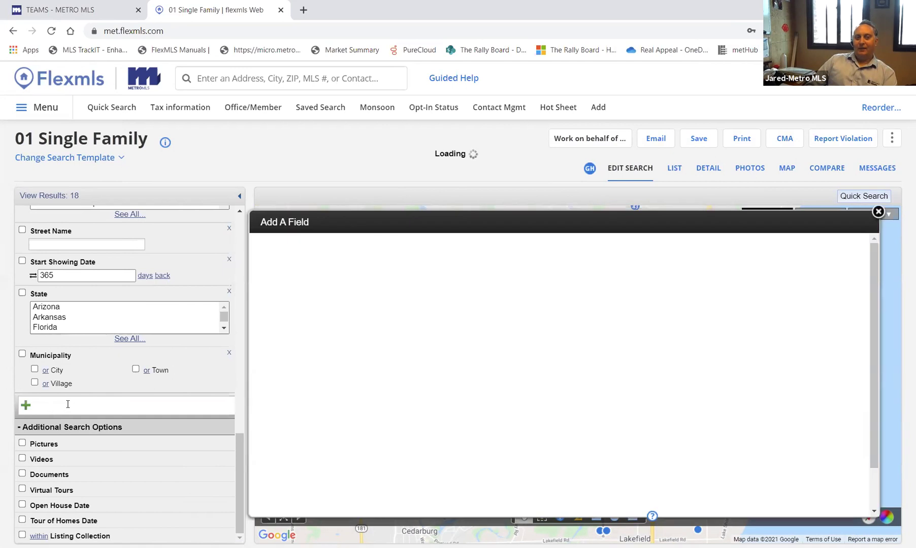
pyautogui.scroll(-4, 384, 353)
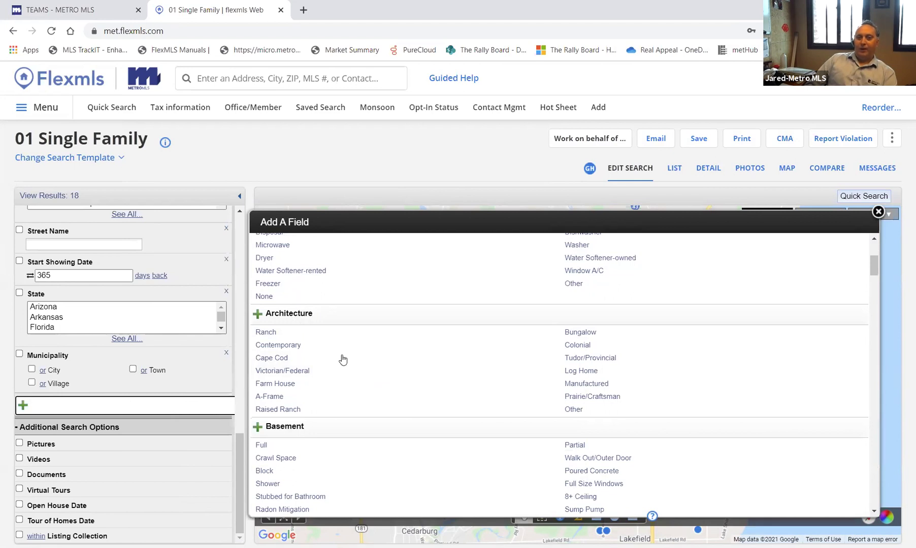
pyautogui.scroll(-5, 347, 373)
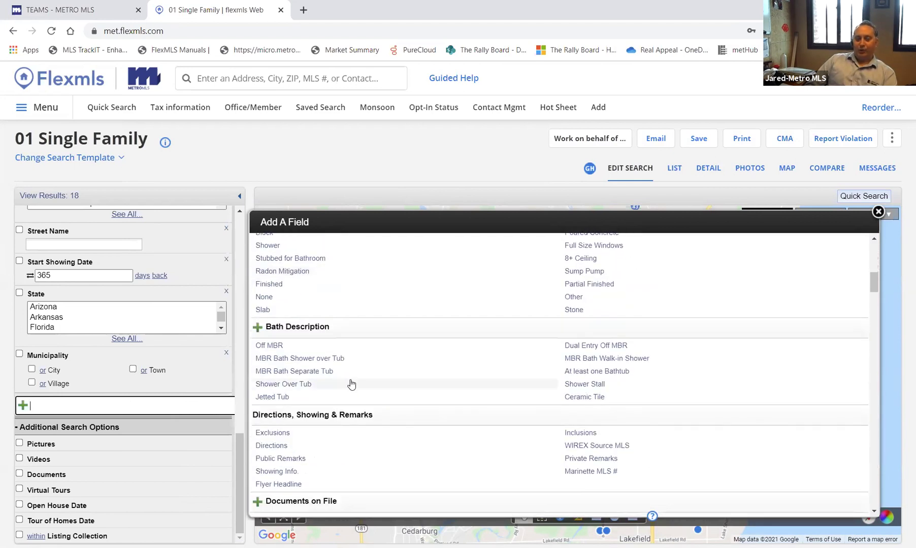
pyautogui.scroll(-4, 351, 384)
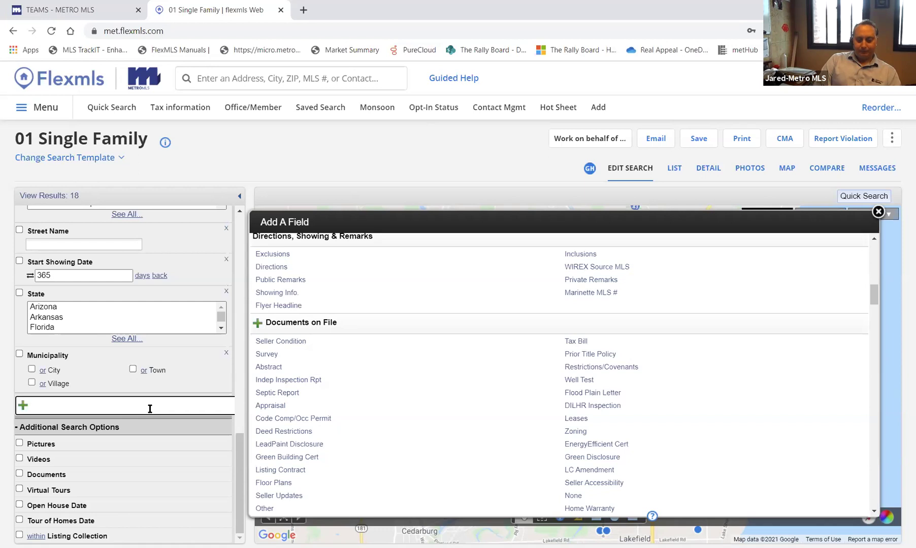
pyautogui.write('hobb')
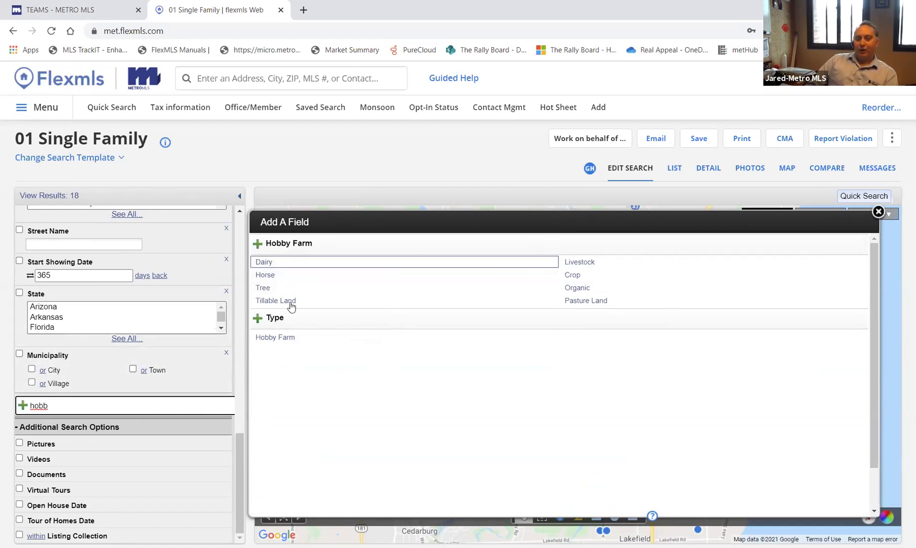
pyautogui.click(264, 289)
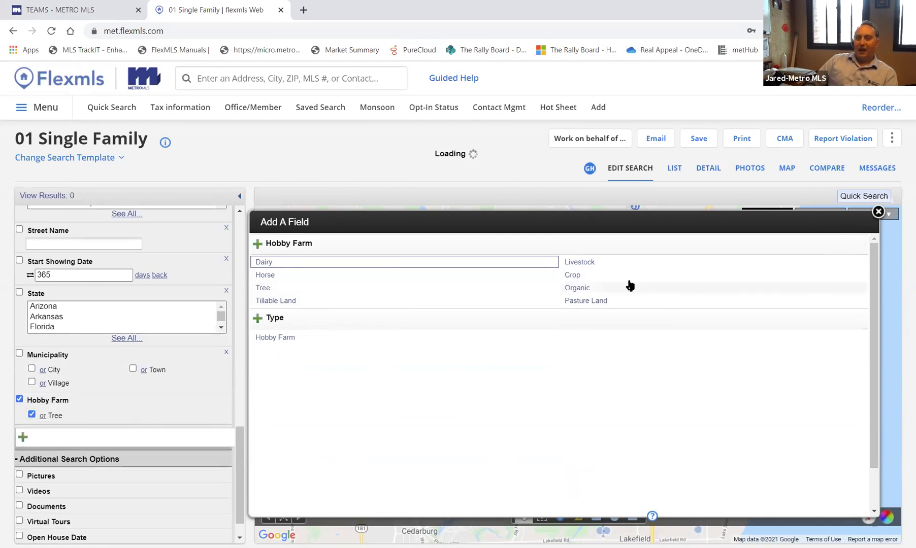
pyautogui.click(258, 245)
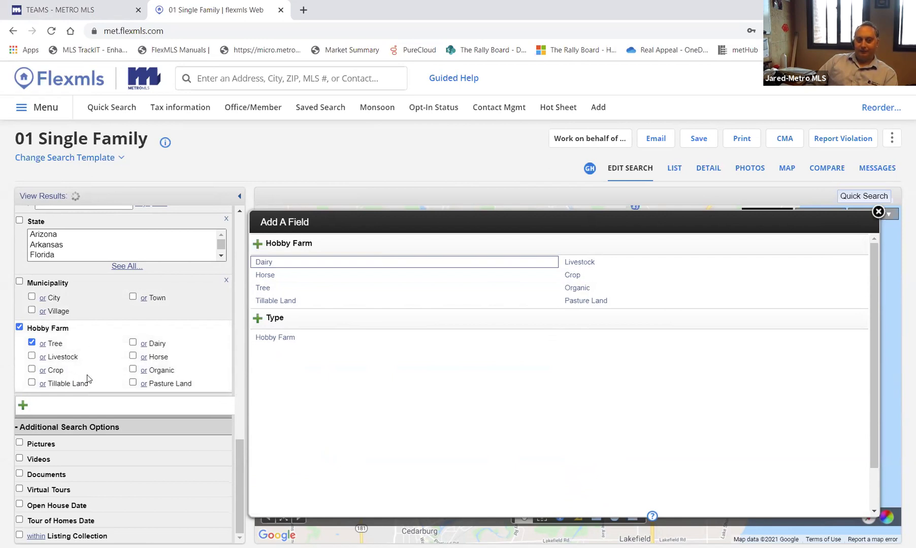
pyautogui.click(110, 108)
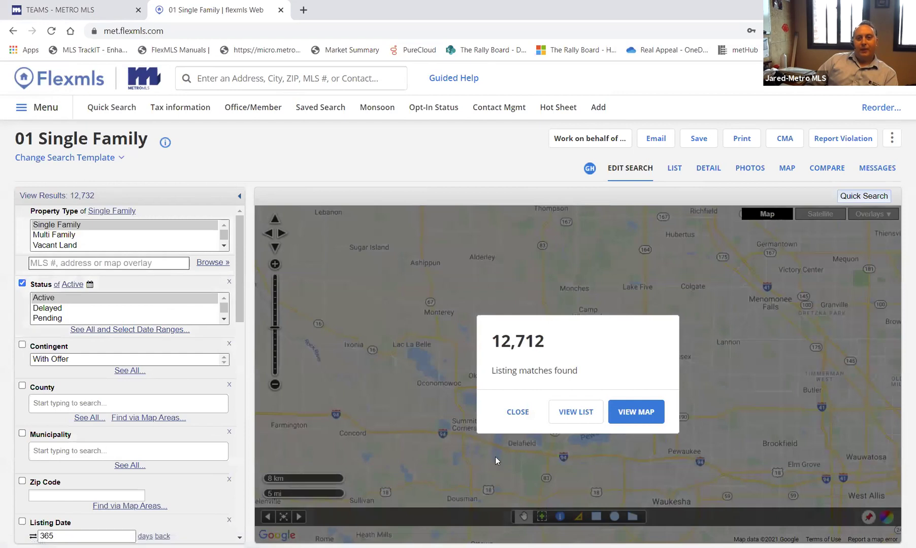
# - Close the 12,712-match notice and scroll through the available search templates list
pyautogui.click(518, 412)
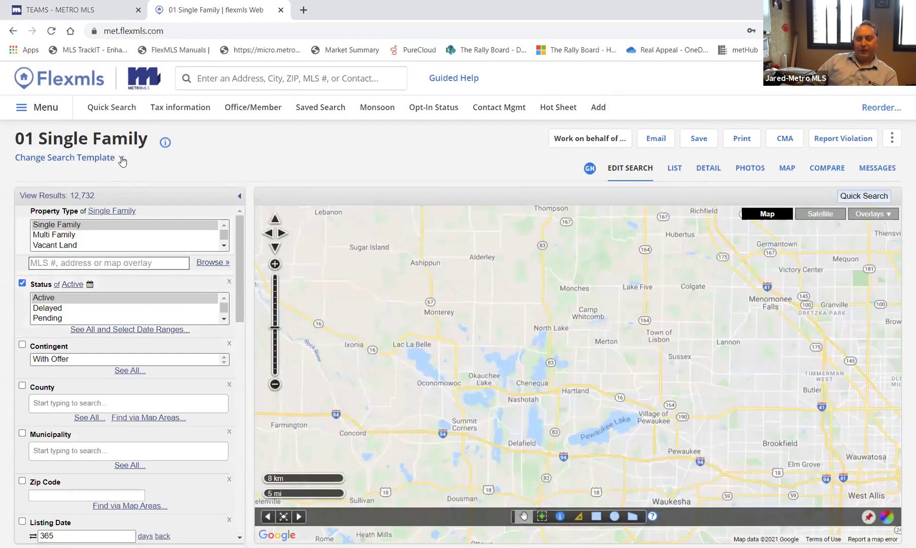
pyautogui.click(122, 160)
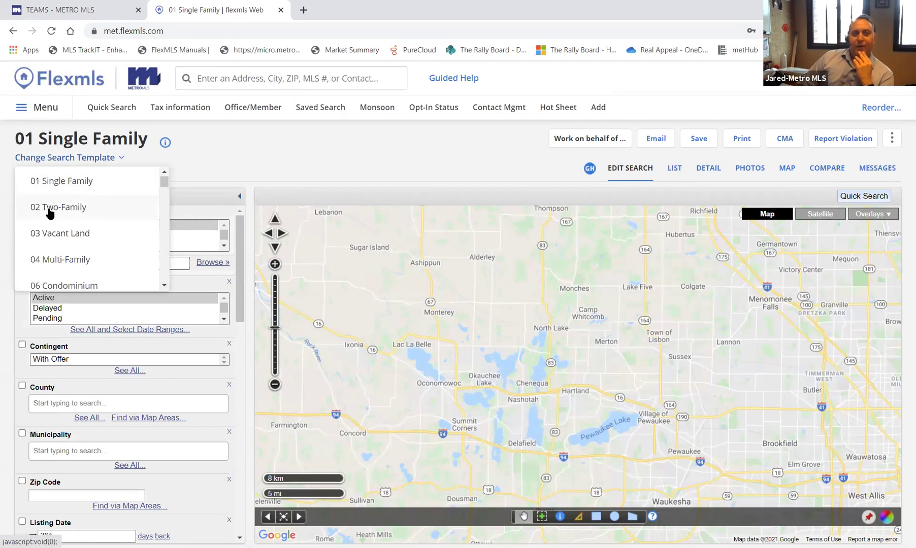
pyautogui.scroll(-3, 51, 213)
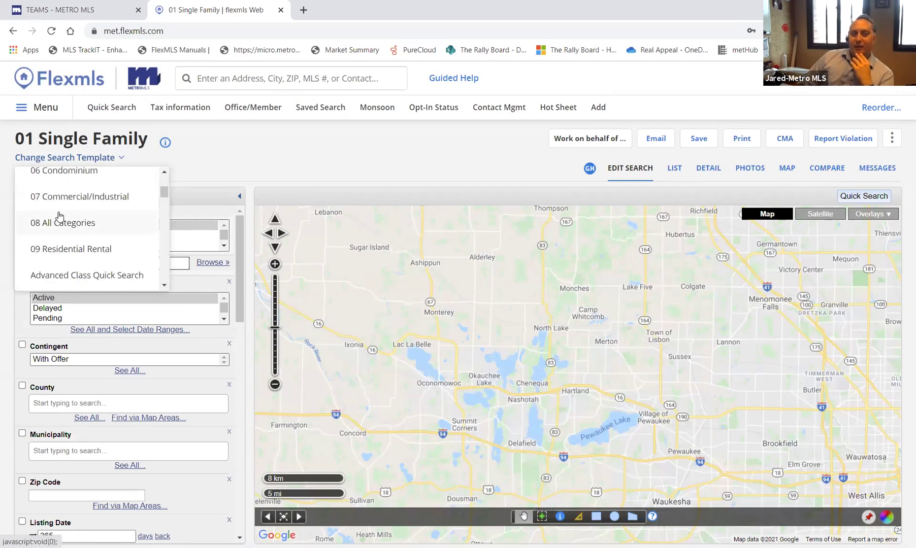
pyautogui.scroll(-2, 59, 216)
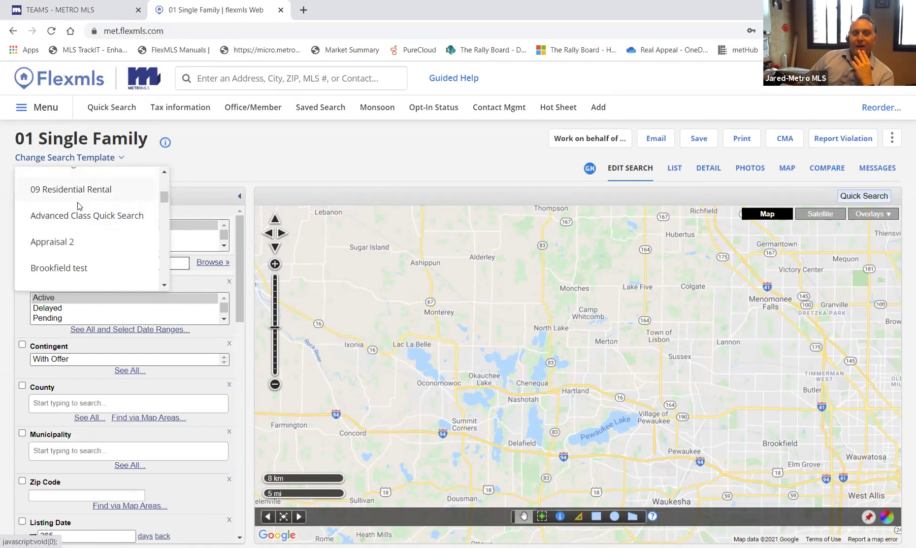
pyautogui.scroll(-4, 73, 219)
pyautogui.scroll(-5, 74, 219)
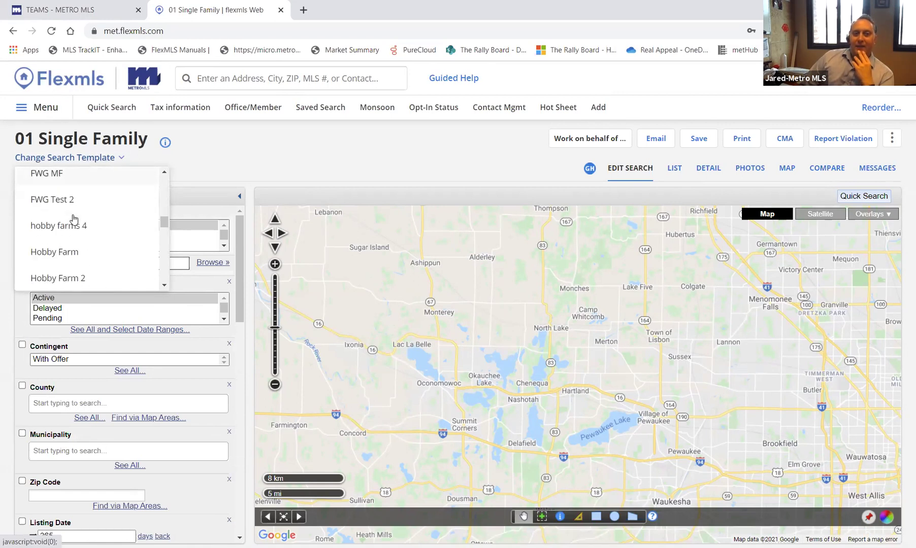
pyautogui.scroll(-6, 73, 219)
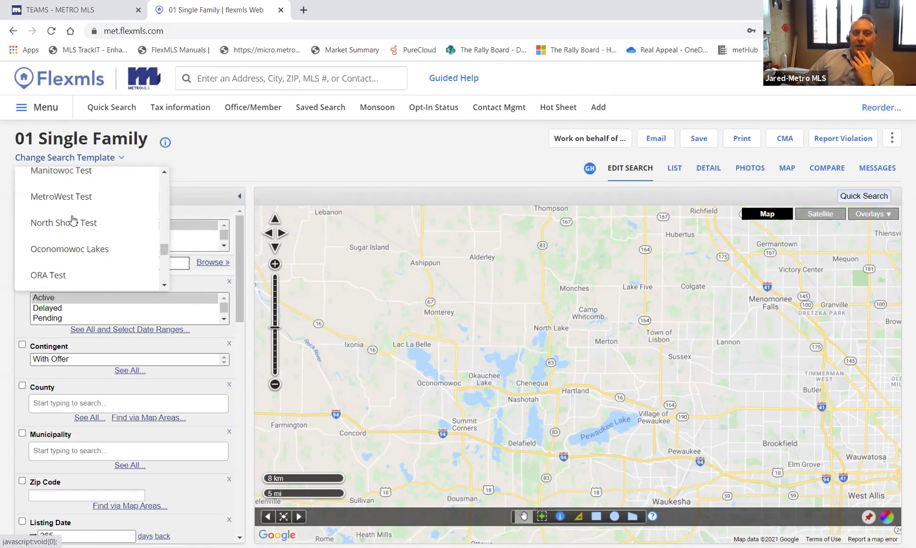
pyautogui.scroll(-3, 73, 220)
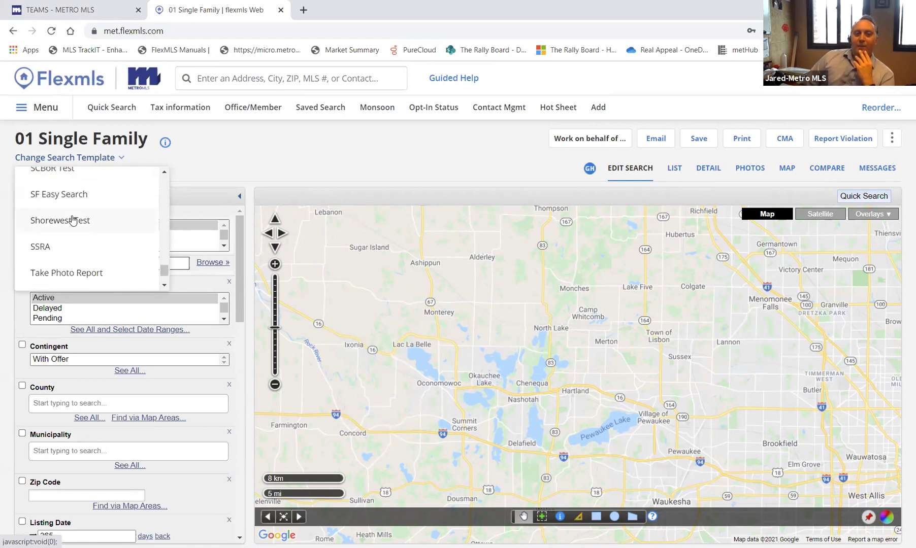
pyautogui.scroll(-2, 74, 222)
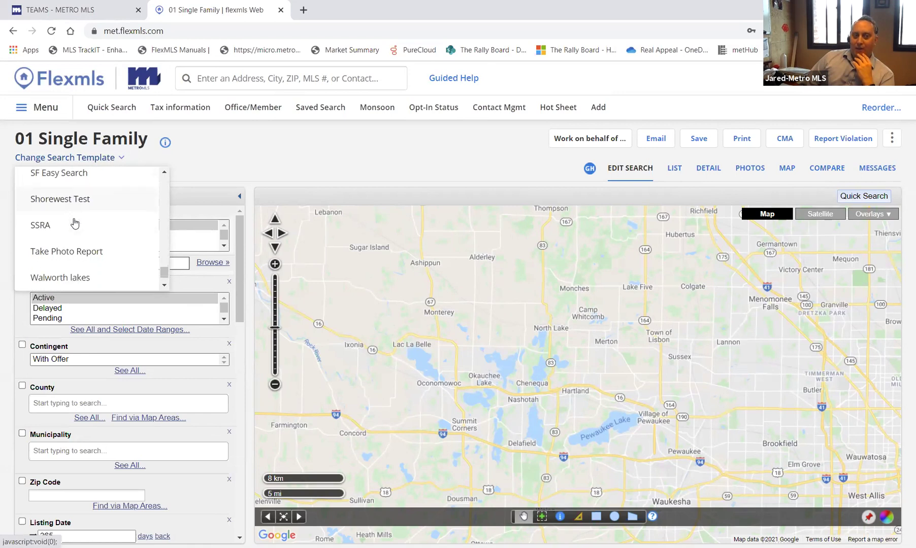
pyautogui.scroll(4, 71, 260)
pyautogui.scroll(10, 70, 260)
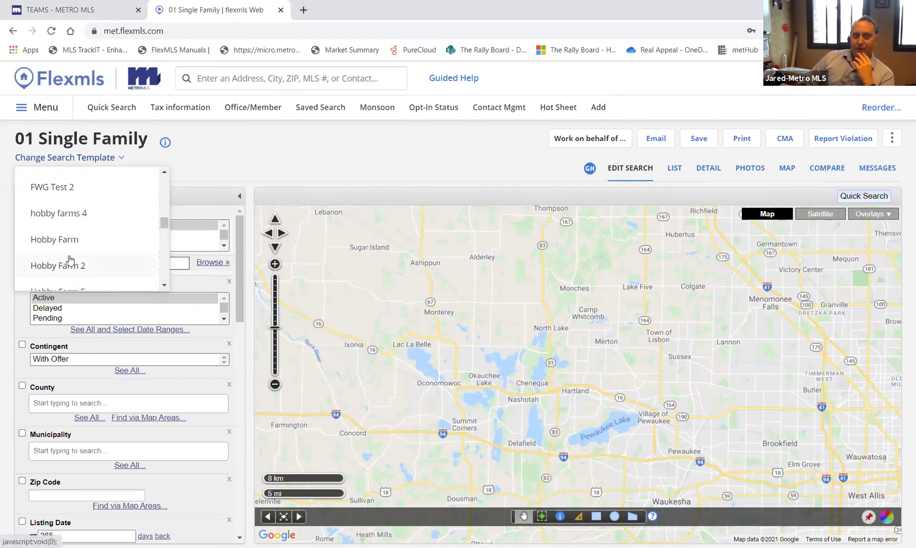
pyautogui.scroll(3, 70, 260)
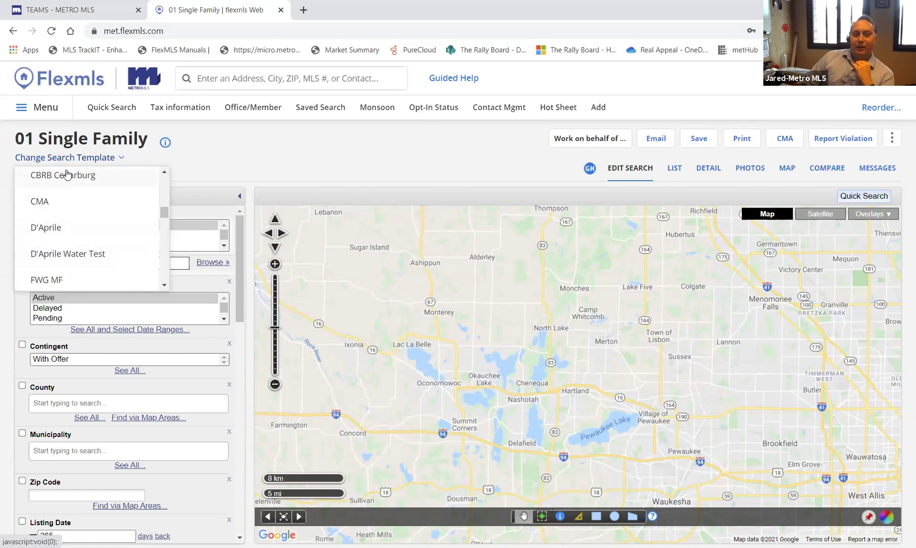
# - Go to Menu > Preferences > My Quick Searches
pyautogui.click(50, 111)
pyautogui.scroll(-7, 286, 417)
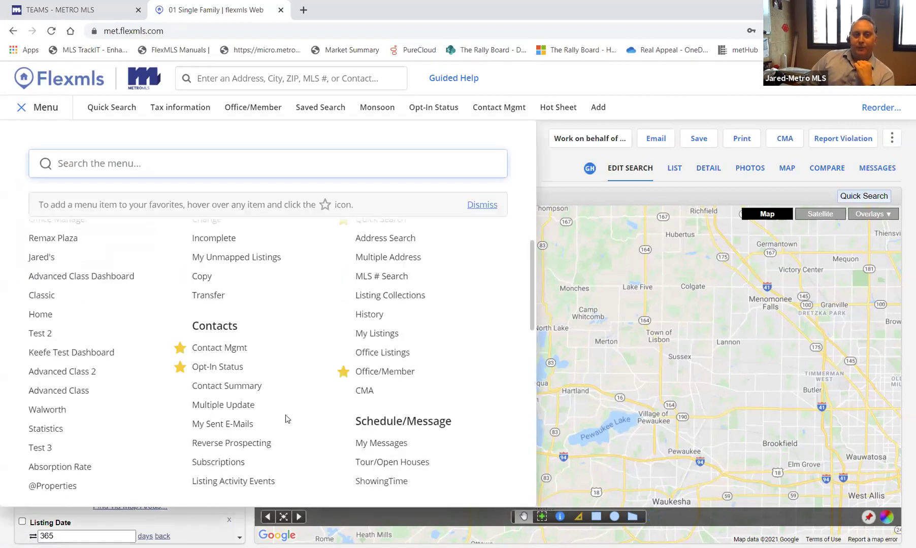
pyautogui.scroll(-2, 409, 313)
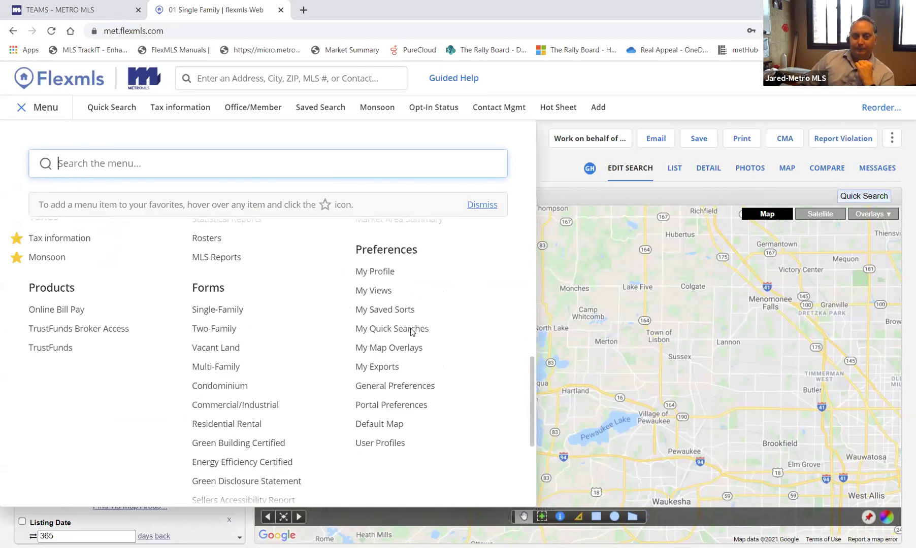
pyautogui.click(412, 330)
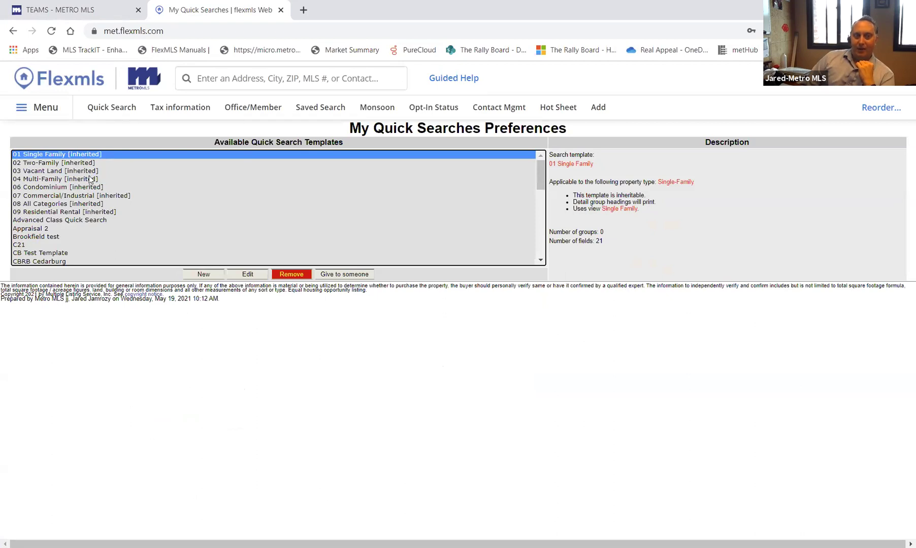
# - Reach the My Quick Searches preferences page listing templates from 01 Single Family onward
pyautogui.scroll(-10, 103, 211)
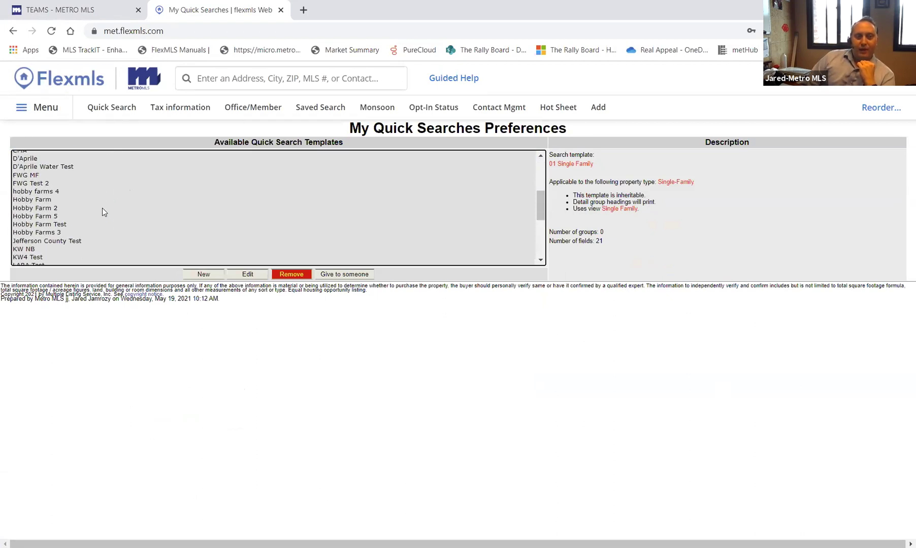
pyautogui.scroll(-2, 102, 211)
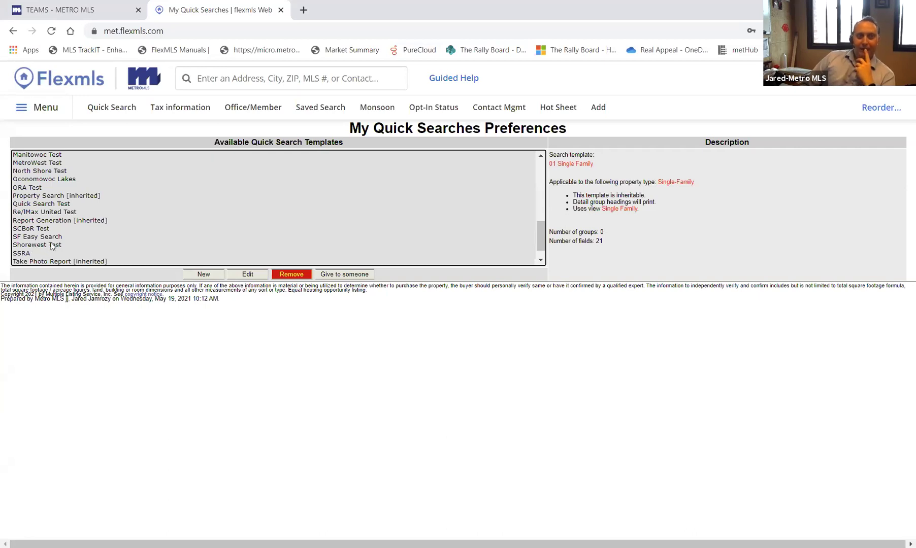
pyautogui.click(361, 277)
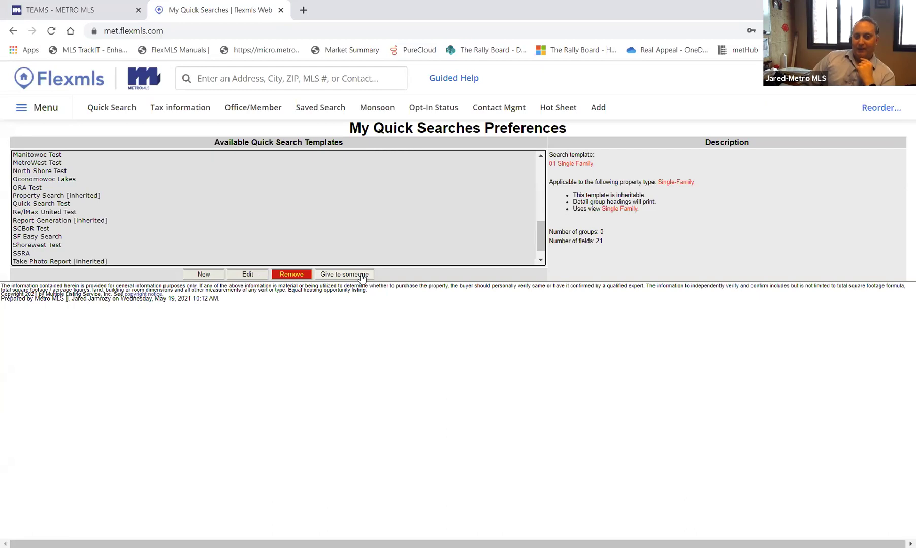
pyautogui.scroll(-3, 157, 244)
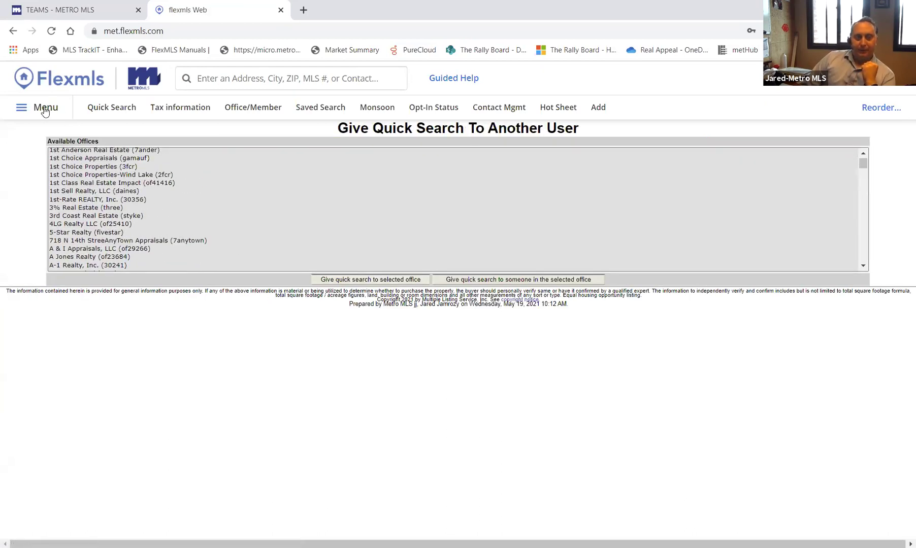
pyautogui.click(45, 108)
pyautogui.scroll(-15, 356, 420)
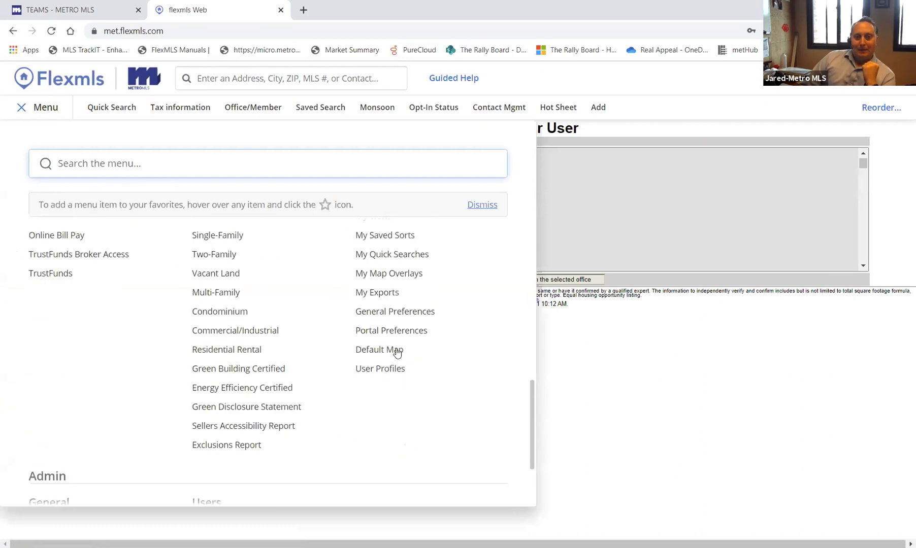
pyautogui.click(388, 254)
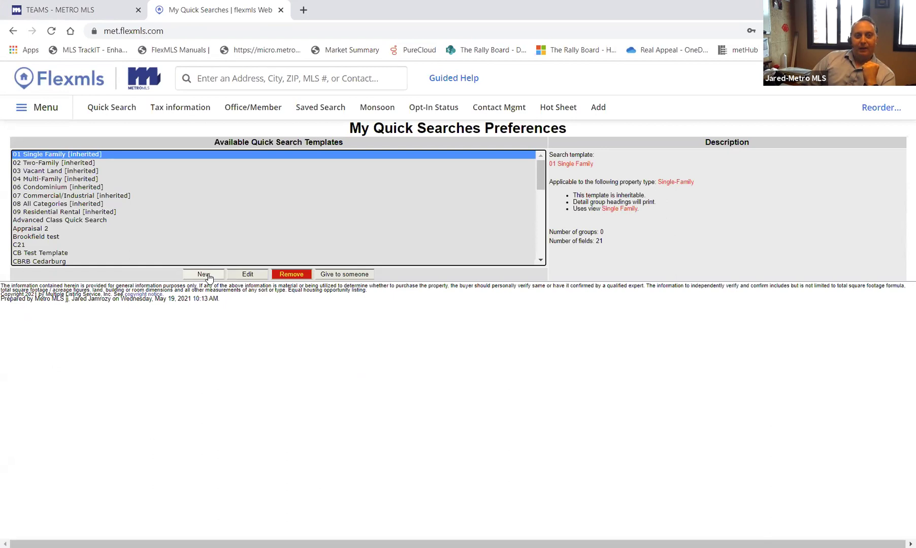
# - Create a new quick search template named 'KW Test Template' and continue to Choose Fields
pyautogui.click(211, 276)
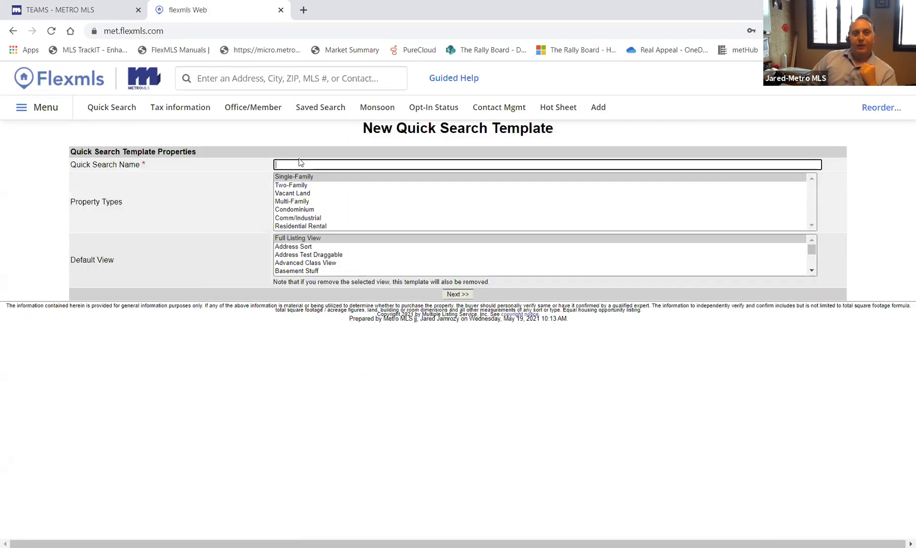
pyautogui.write('Kell')
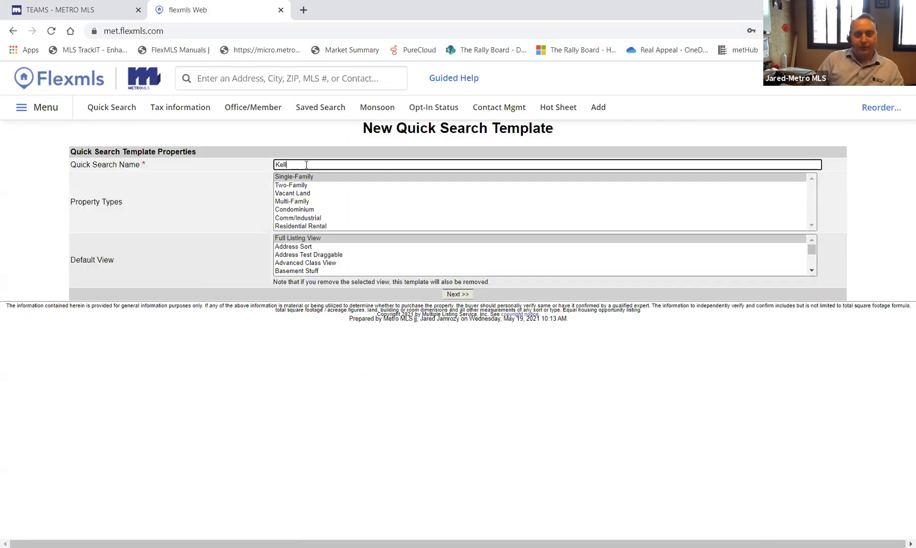
pyautogui.press('BackSpace')
pyautogui.write('W')
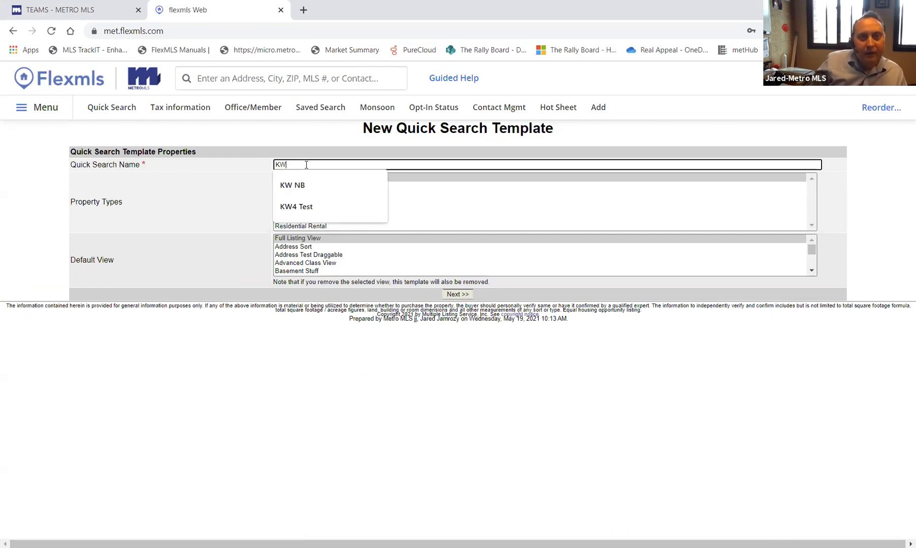
pyautogui.write(' Test Template')
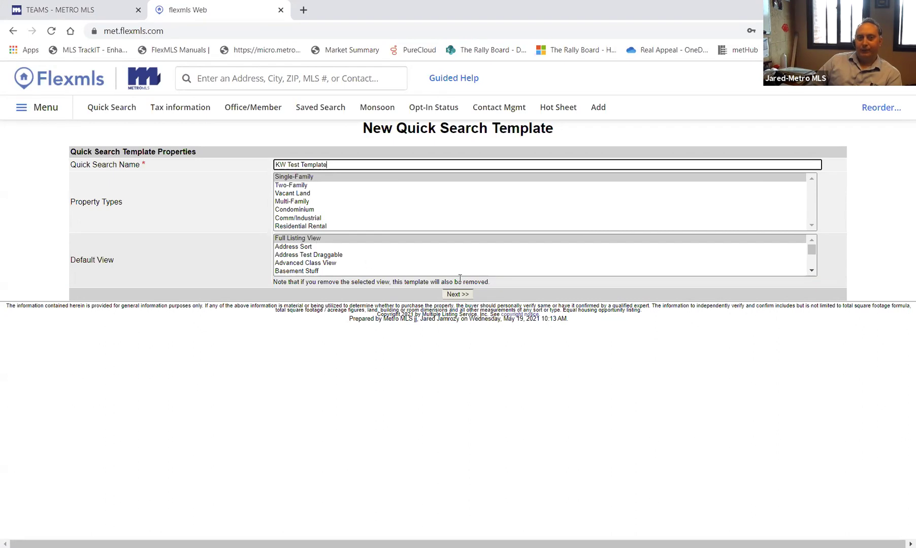
pyautogui.click(459, 295)
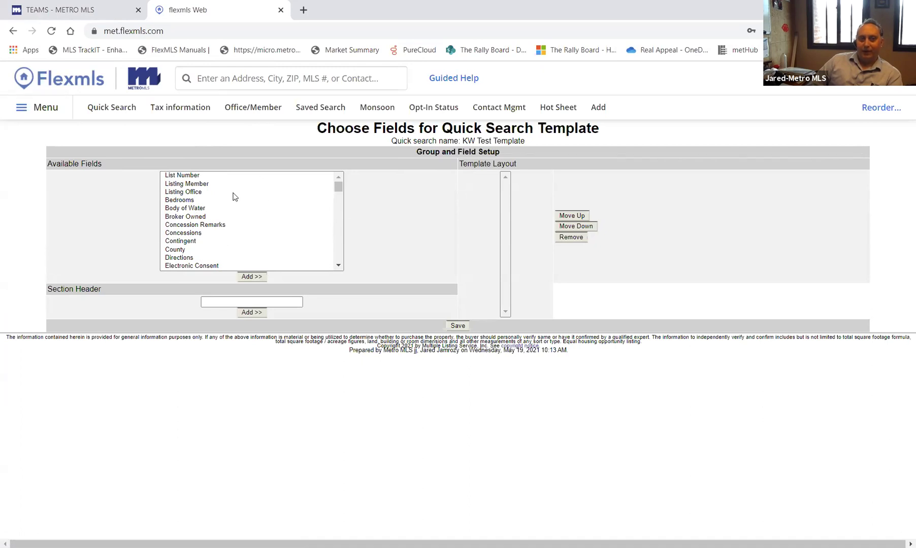
# - Add Bedrooms, then Body of Water, Contingent and County to the template layout
pyautogui.click(186, 201)
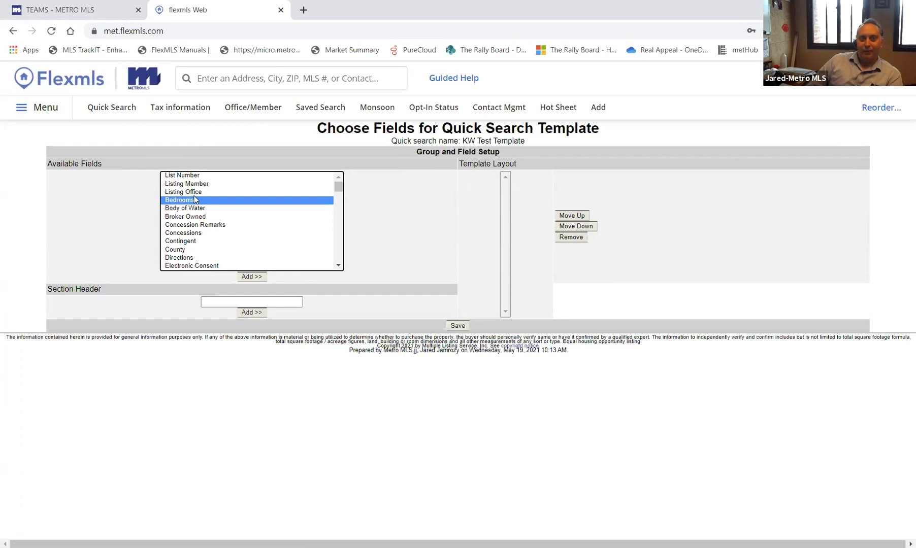
pyautogui.click(251, 278)
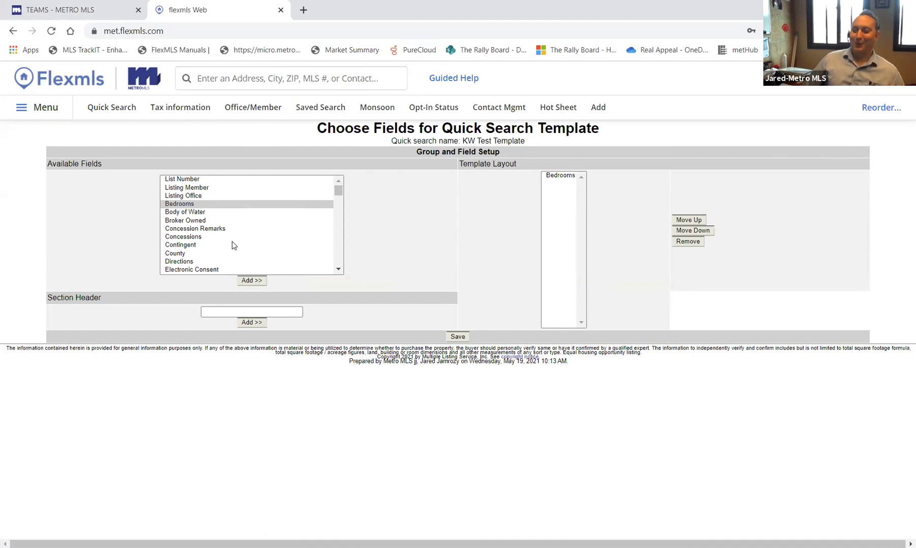
pyautogui.click(191, 213)
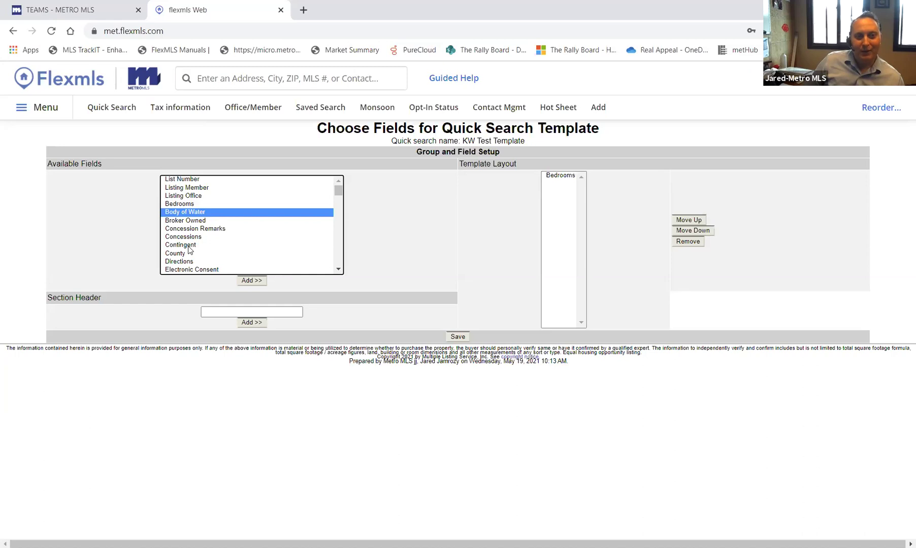
pyautogui.keyDown('ctrl'); pyautogui.click(189, 247); pyautogui.keyUp('ctrl')
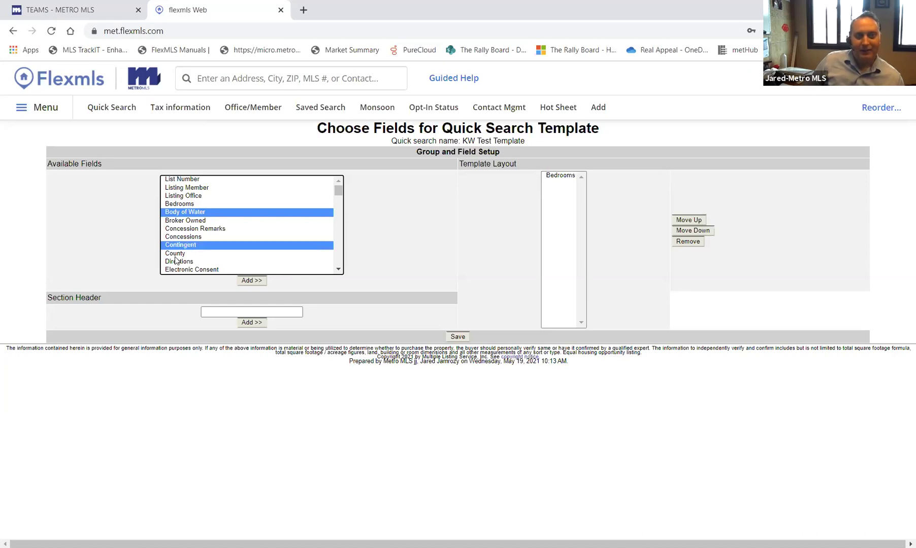
pyautogui.keyDown('ctrl'); pyautogui.click(179, 255); pyautogui.keyUp('ctrl')
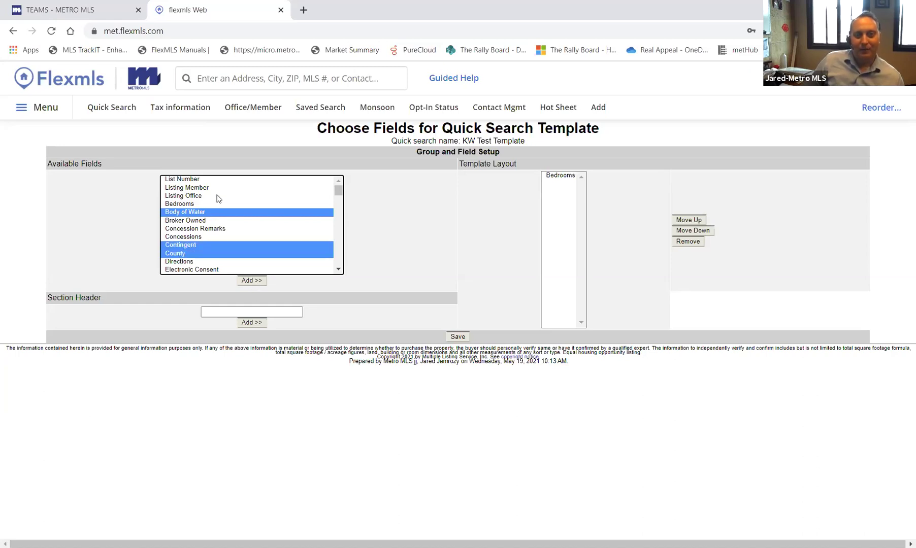
pyautogui.click(252, 280)
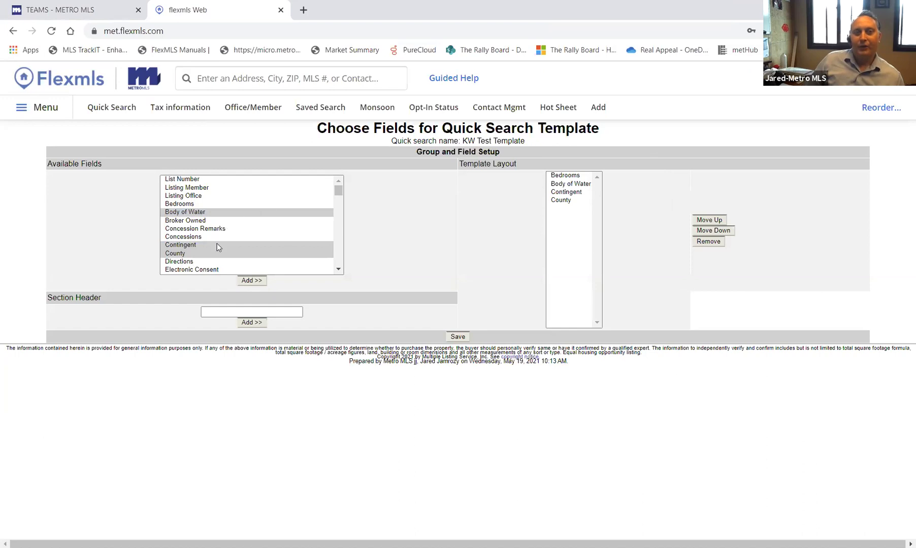
pyautogui.click(193, 200)
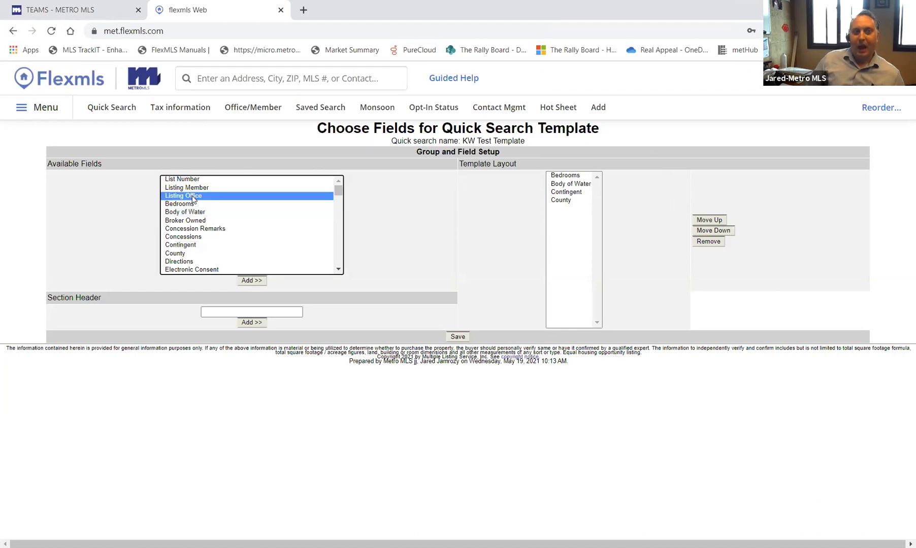
# - Add the Water Features fields, from Boat Ramp/Lift through River, to the layout
pyautogui.press('w')
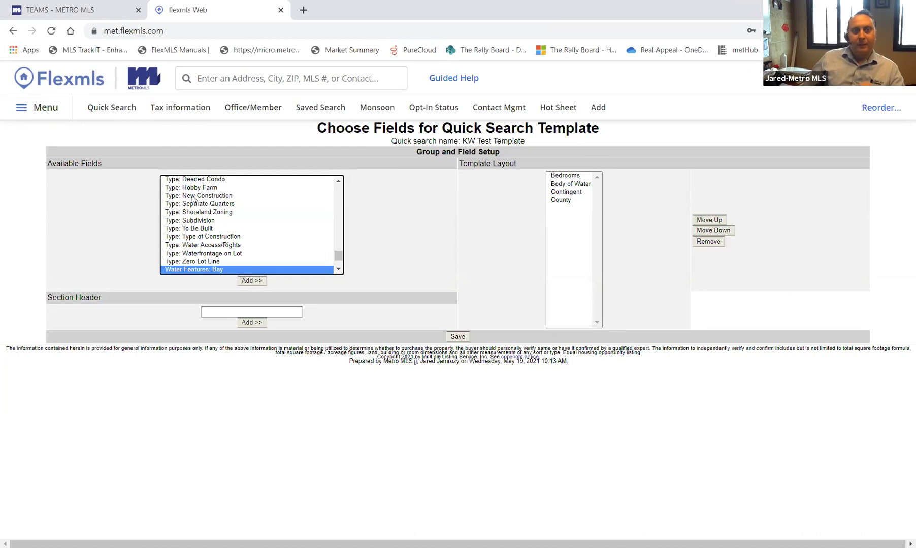
pyautogui.scroll(-1, 216, 245)
pyautogui.scroll(-2, 215, 245)
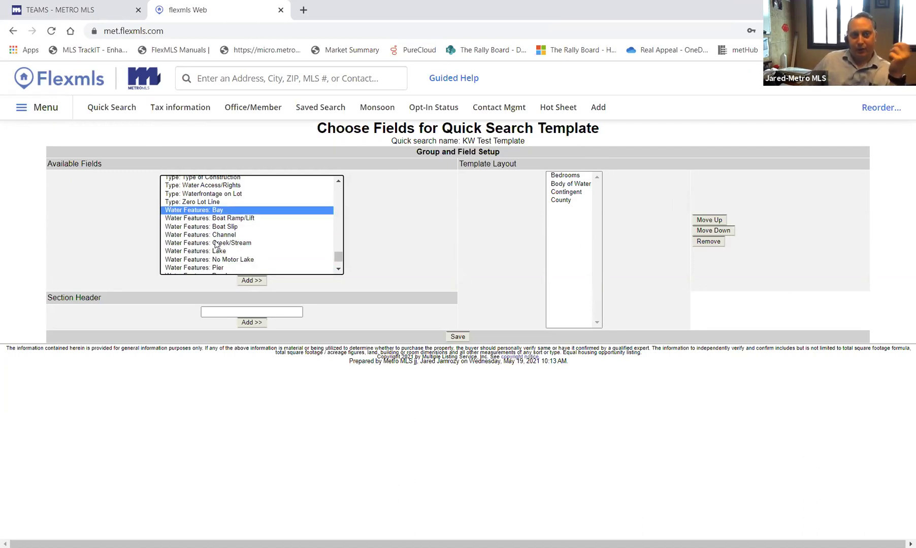
pyautogui.keyDown('ctrl'); pyautogui.click(223, 219); pyautogui.keyUp('ctrl')
pyautogui.keyDown('ctrl'); pyautogui.click(225, 227); pyautogui.keyUp('ctrl')
pyautogui.keyDown('ctrl'); pyautogui.click(226, 235); pyautogui.keyUp('ctrl')
pyautogui.keyDown('ctrl'); pyautogui.click(226, 252); pyautogui.keyUp('ctrl')
pyautogui.keyDown('ctrl'); pyautogui.click(225, 243); pyautogui.keyUp('ctrl')
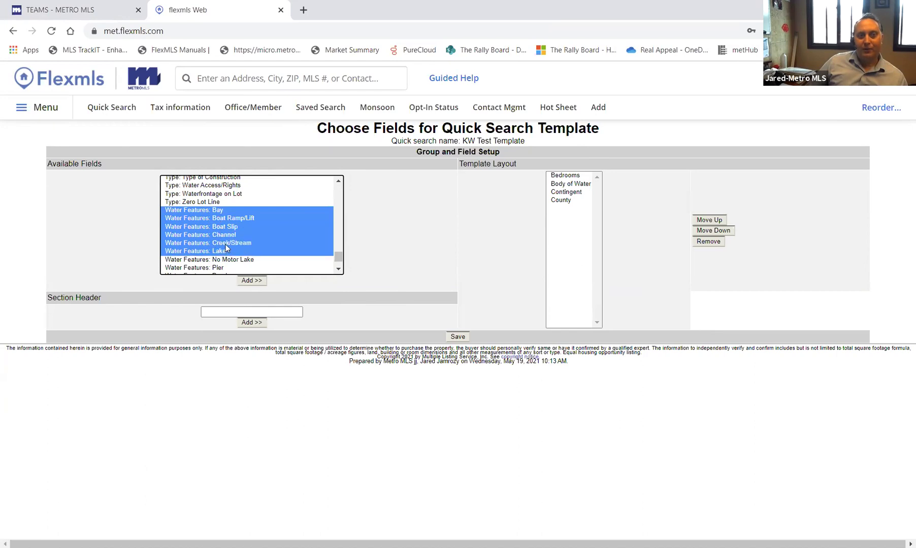
pyautogui.keyDown('ctrl'); pyautogui.click(226, 259); pyautogui.keyUp('ctrl')
pyautogui.scroll(-1, 219, 267)
pyautogui.keyDown('ctrl'); pyautogui.click(232, 258); pyautogui.keyUp('ctrl')
pyautogui.scroll(-2, 232, 259)
pyautogui.keyDown('ctrl'); pyautogui.click(221, 208); pyautogui.keyUp('ctrl')
pyautogui.keyDown('ctrl'); pyautogui.click(220, 217); pyautogui.keyUp('ctrl')
pyautogui.keyDown('ctrl'); pyautogui.click(220, 225); pyautogui.keyUp('ctrl')
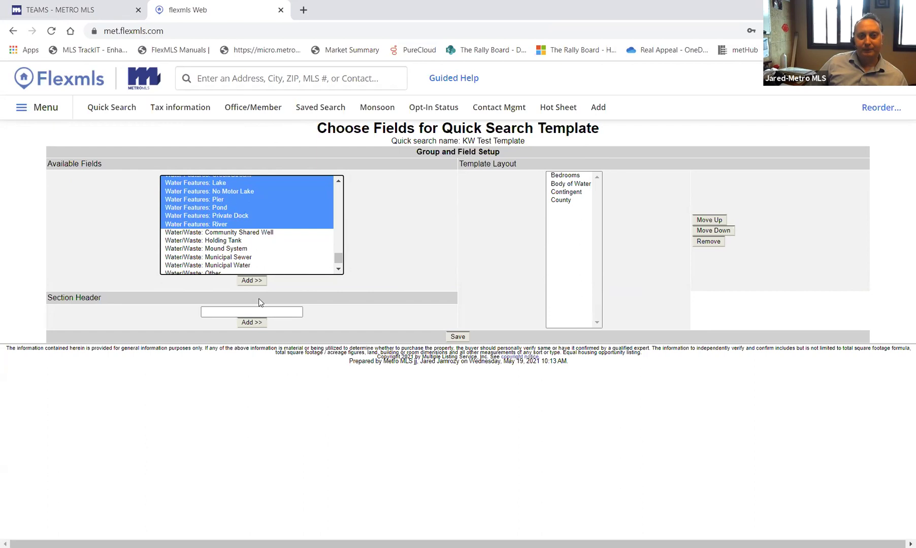
pyautogui.click(253, 281)
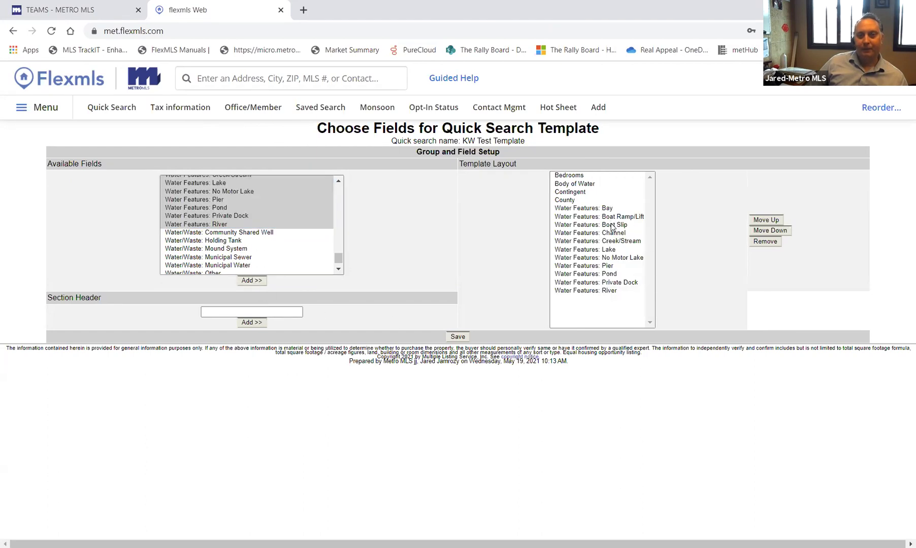
# - Add the Status field to the template layout
pyautogui.click(205, 266)
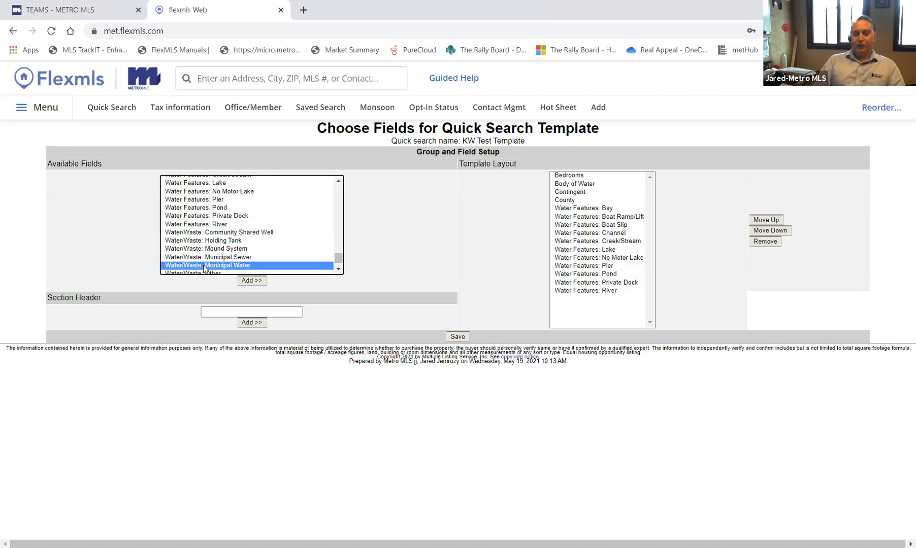
pyautogui.scroll(8, 204, 269)
pyautogui.click(204, 269)
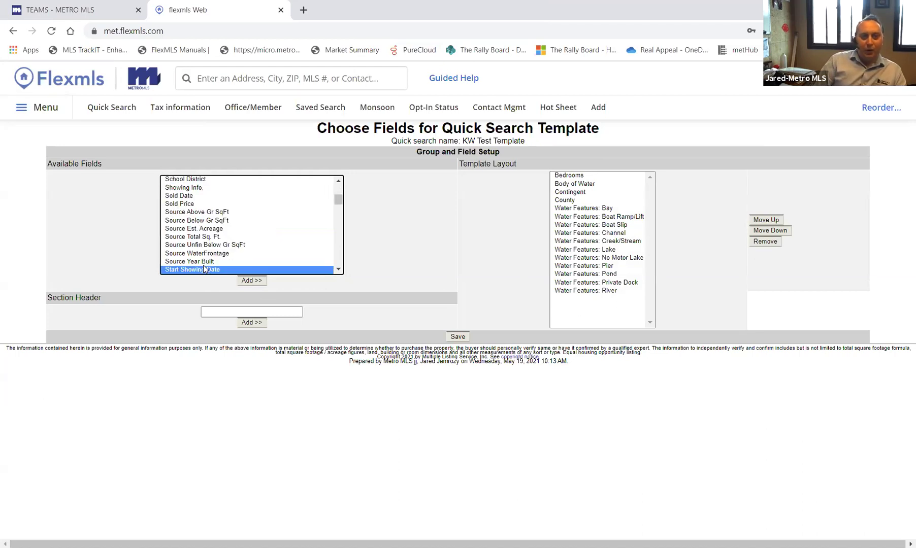
pyautogui.press('Down')
pyautogui.press('Down')
pyautogui.press('Down')
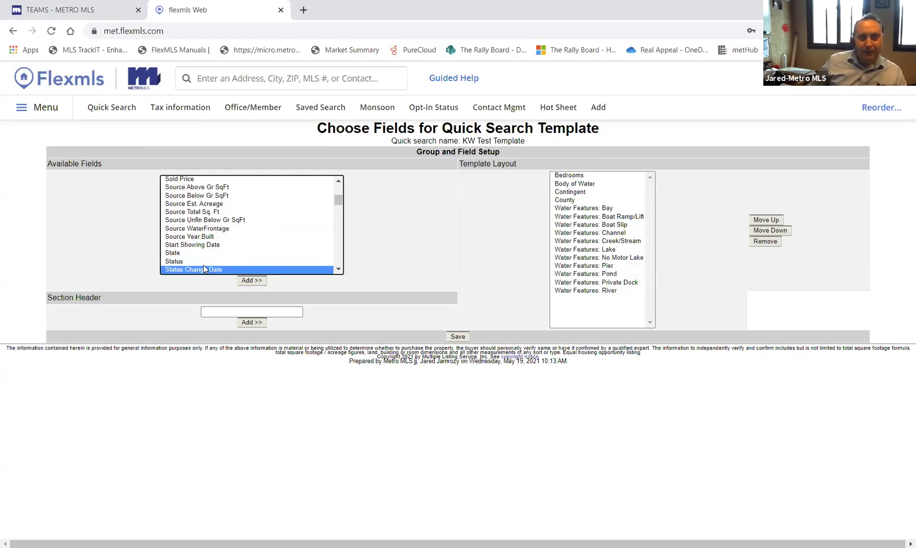
pyautogui.click(173, 262)
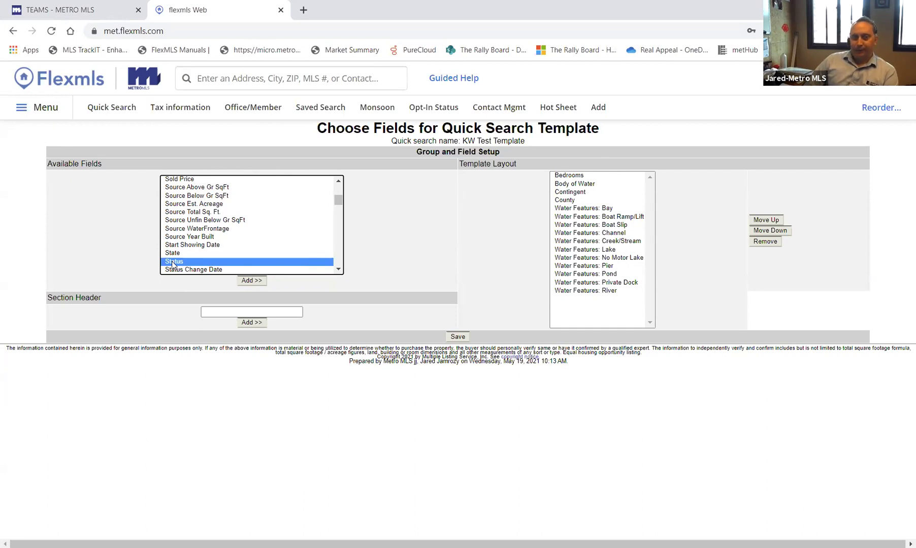
pyautogui.click(252, 281)
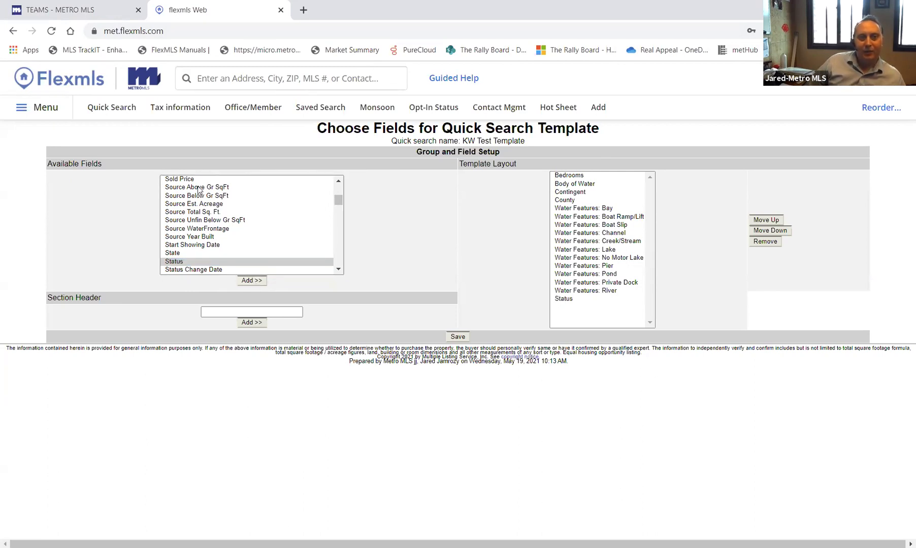
# - Add Source Est. Acreage and Source Total Sq. Ft. to the layout
pyautogui.click(198, 188)
pyautogui.click(202, 204)
pyautogui.click(249, 281)
pyautogui.click(219, 212)
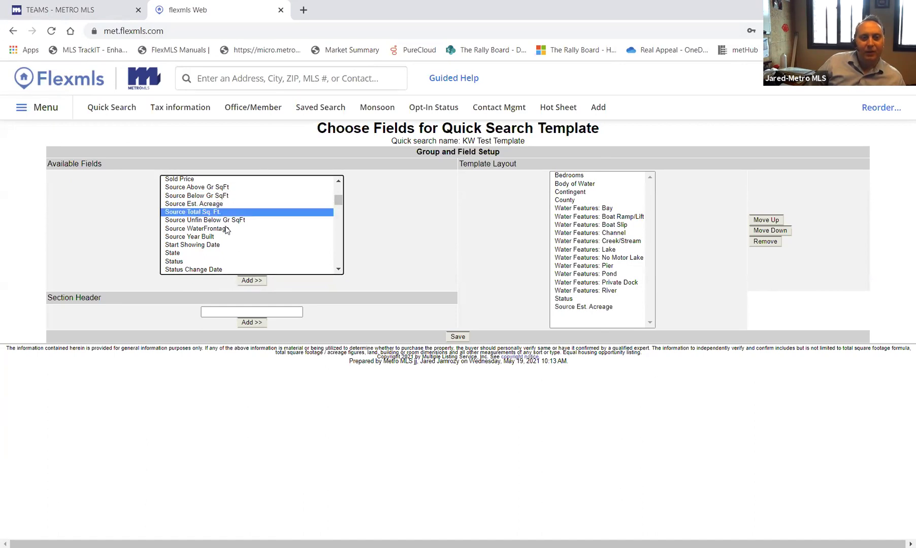
pyautogui.click(260, 282)
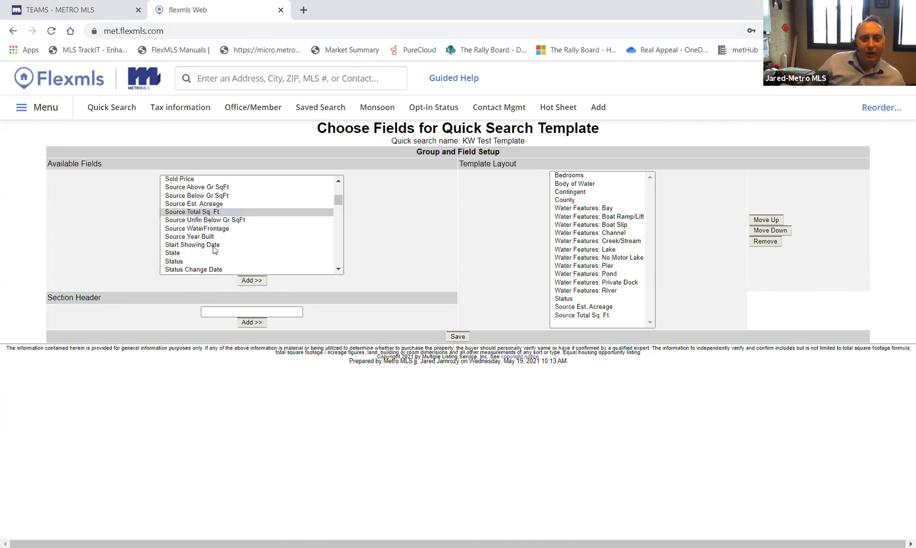
pyautogui.scroll(-2, 253, 224)
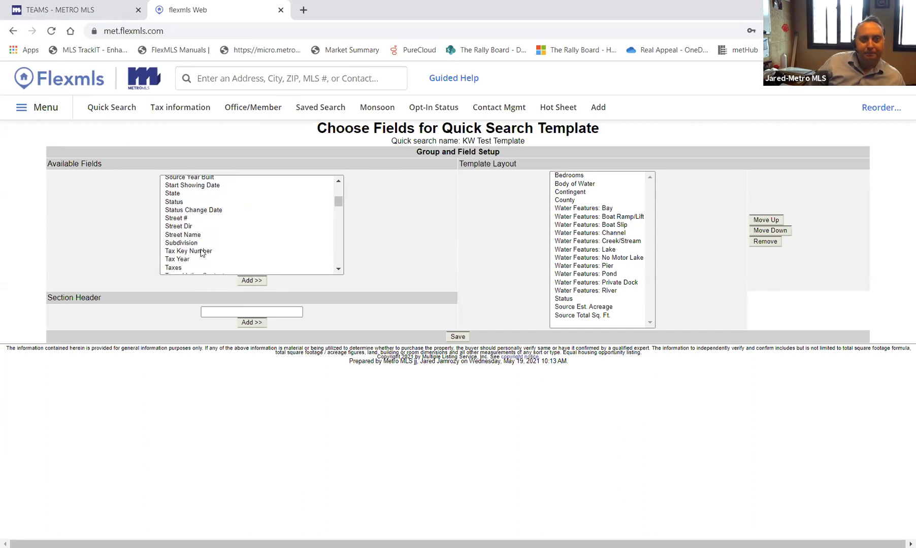
# - Add Taxes, followed by a section header named 'Water', to the end of the layout
pyautogui.click(180, 268)
pyautogui.click(252, 282)
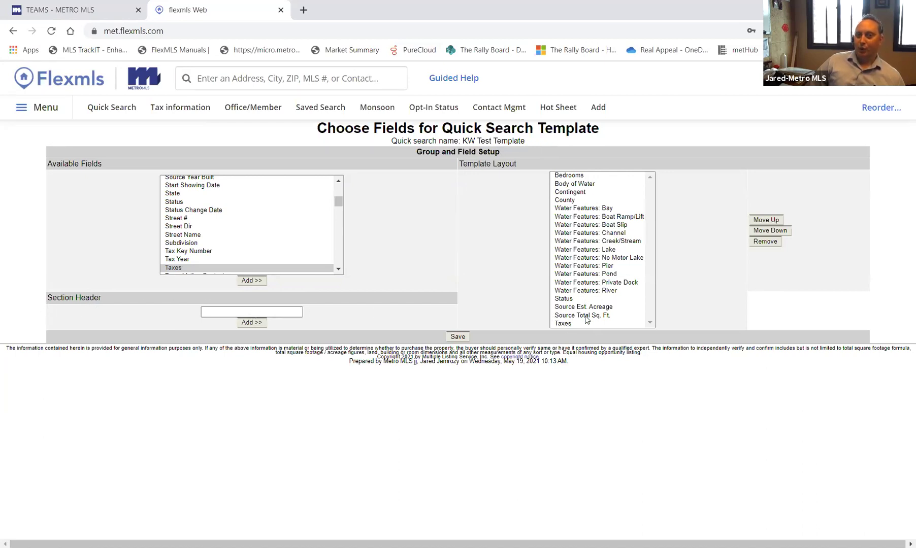
pyautogui.click(237, 312)
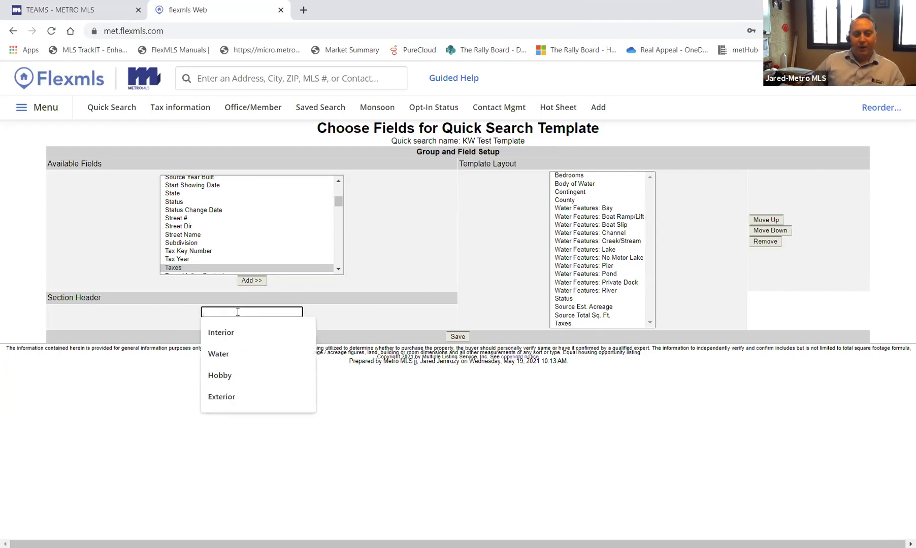
pyautogui.click(226, 355)
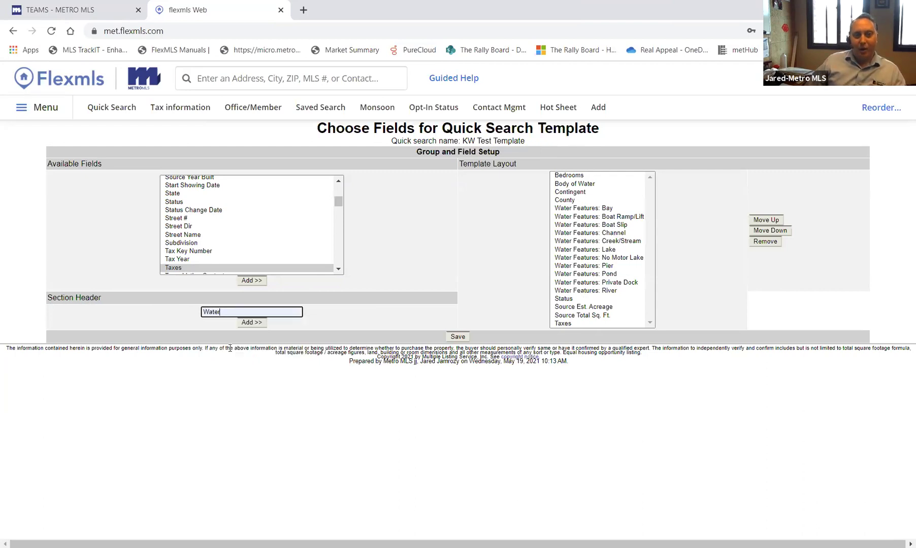
pyautogui.click(251, 323)
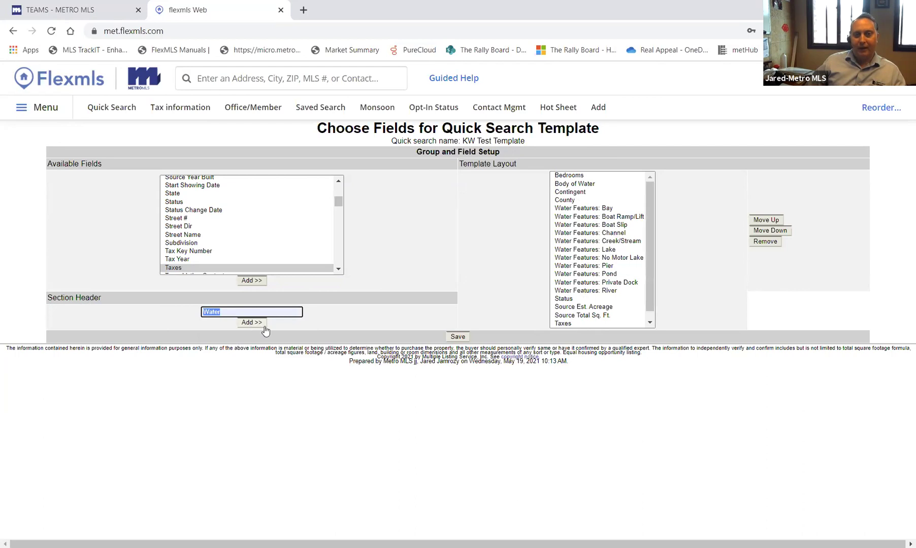
pyautogui.scroll(-1, 635, 294)
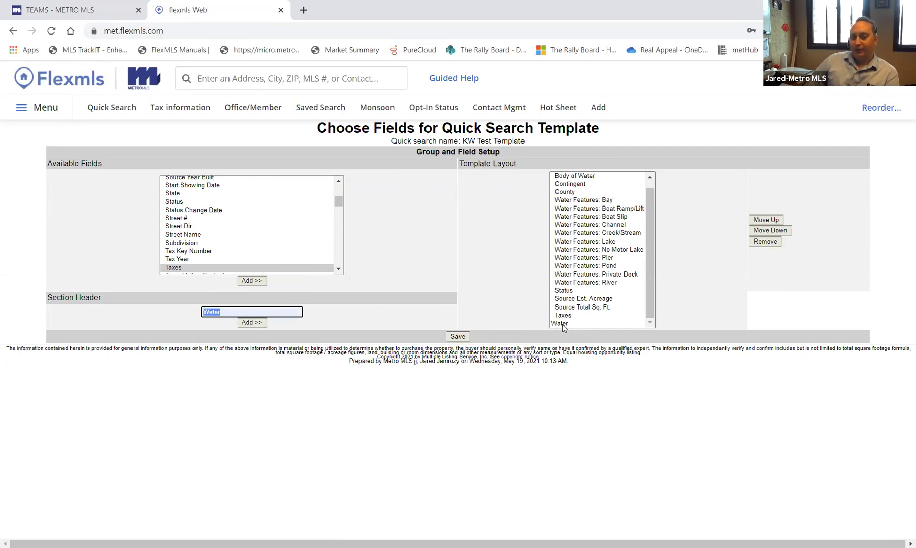
# - Move the Water section header up until it sits just below County
pyautogui.click(561, 325)
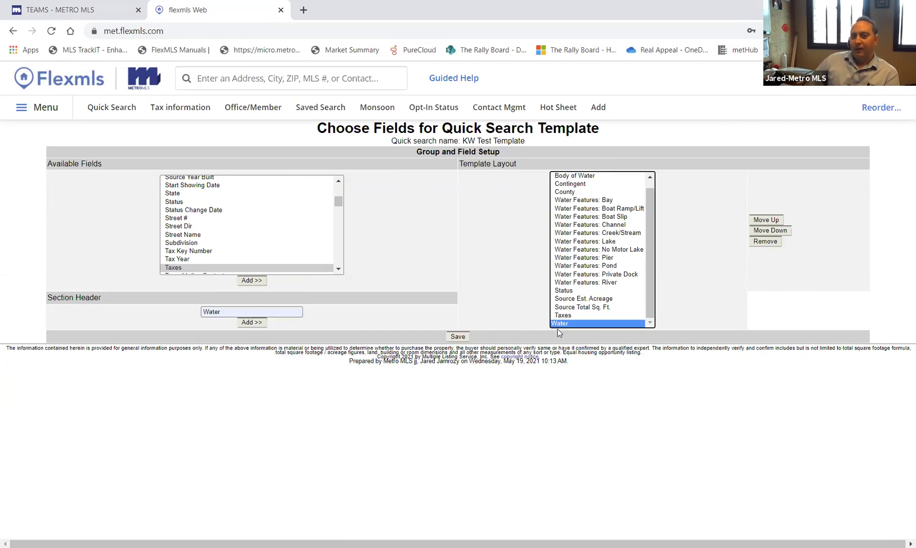
pyautogui.click(772, 221)
pyautogui.click(772, 221)
pyautogui.click(772, 221)
pyautogui.doubleClick(773, 231)
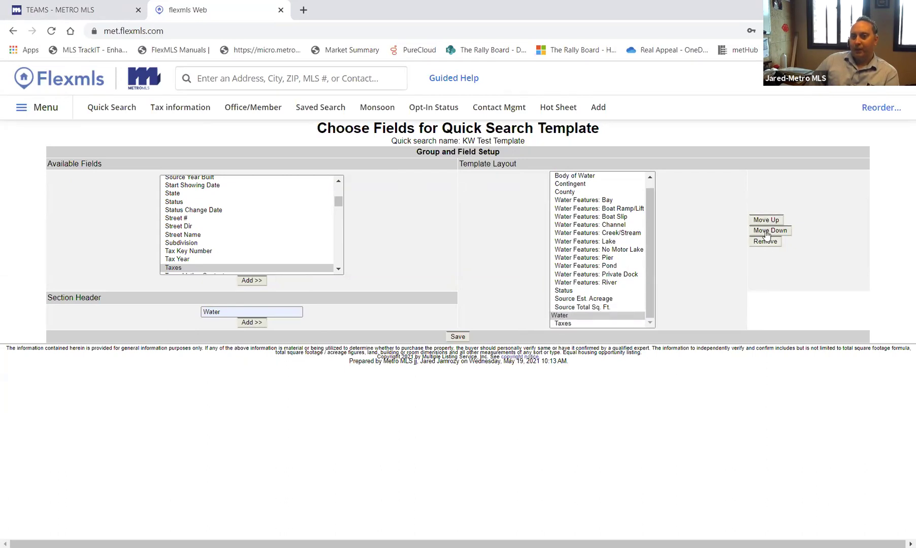
pyautogui.tripleClick(759, 220)
pyautogui.tripleClick(760, 221)
pyautogui.tripleClick(759, 221)
pyautogui.tripleClick(760, 221)
pyautogui.doubleClick(759, 221)
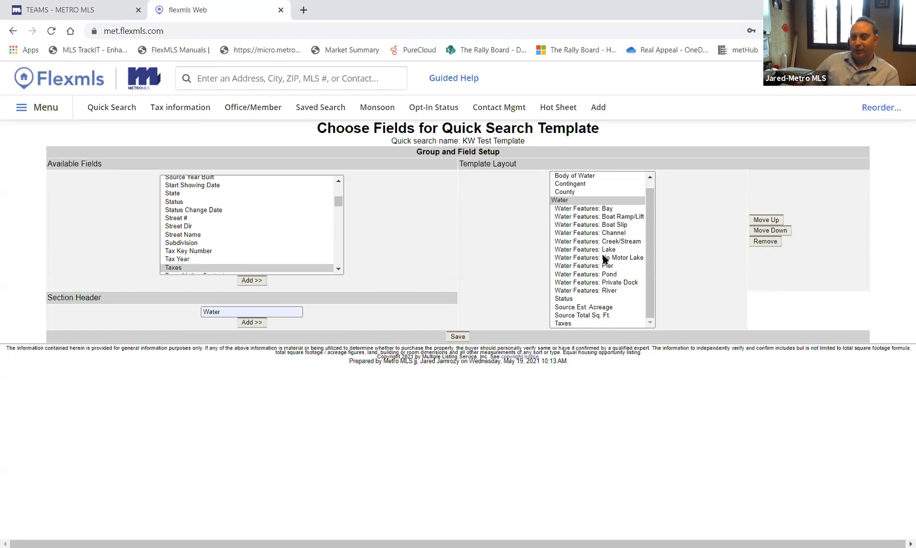
# - Move Status up beneath Contingent and save the KW Test Template
pyautogui.click(569, 300)
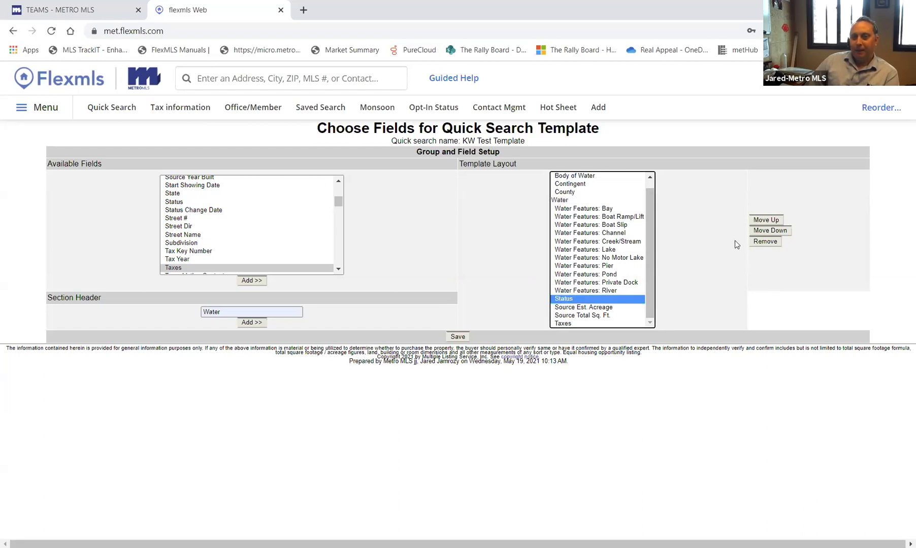
pyautogui.click(767, 220)
pyautogui.doubleClick(772, 222)
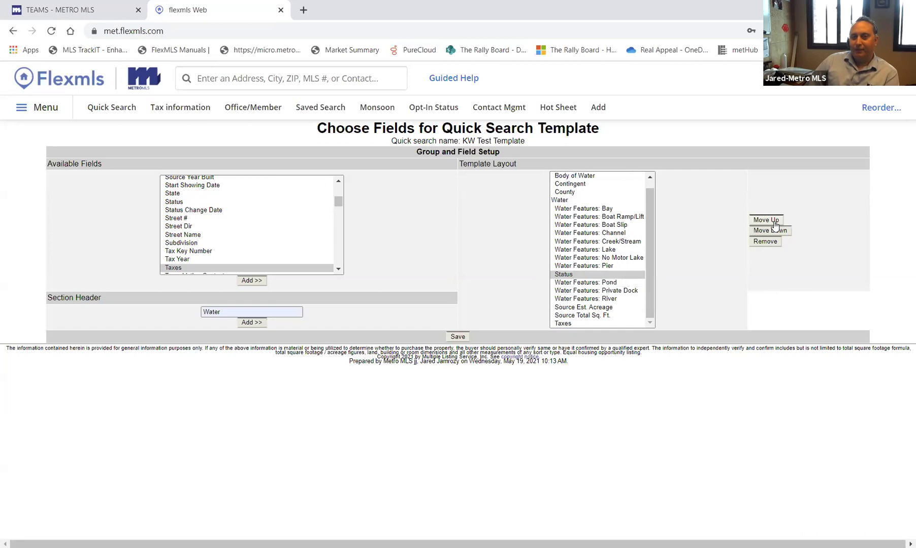
pyautogui.doubleClick(772, 222)
pyautogui.doubleClick(771, 221)
pyautogui.tripleClick(772, 221)
pyautogui.tripleClick(772, 222)
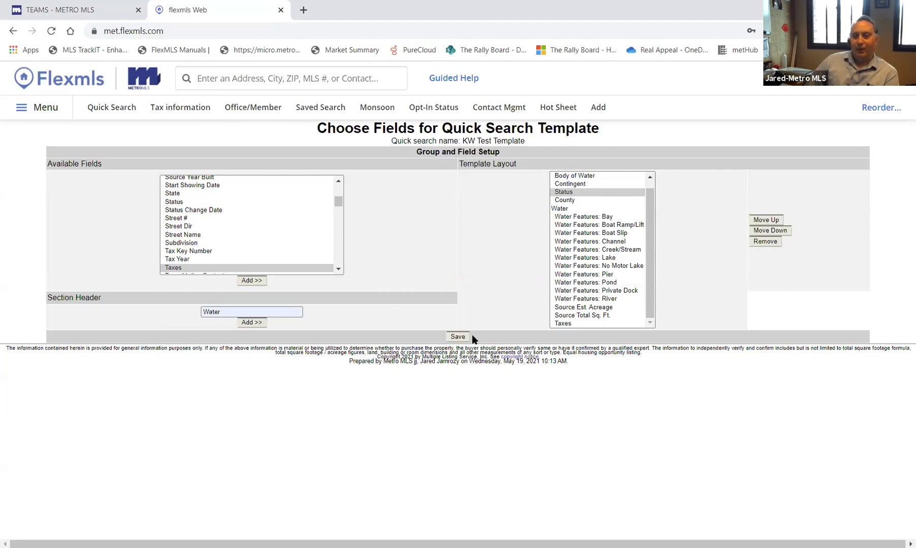
pyautogui.click(458, 337)
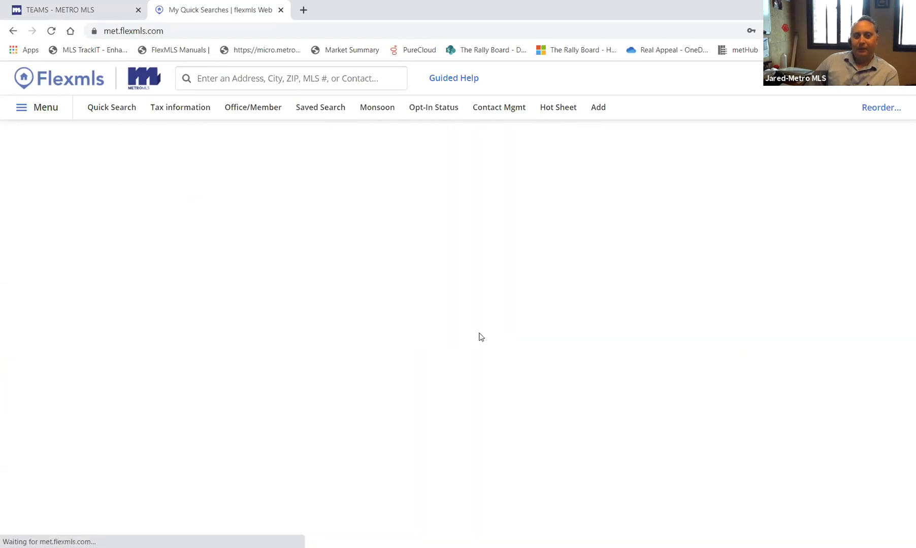
# - Run a new quick search on KW Test Template and review its fields, showing 12,738 matches
pyautogui.click(105, 112)
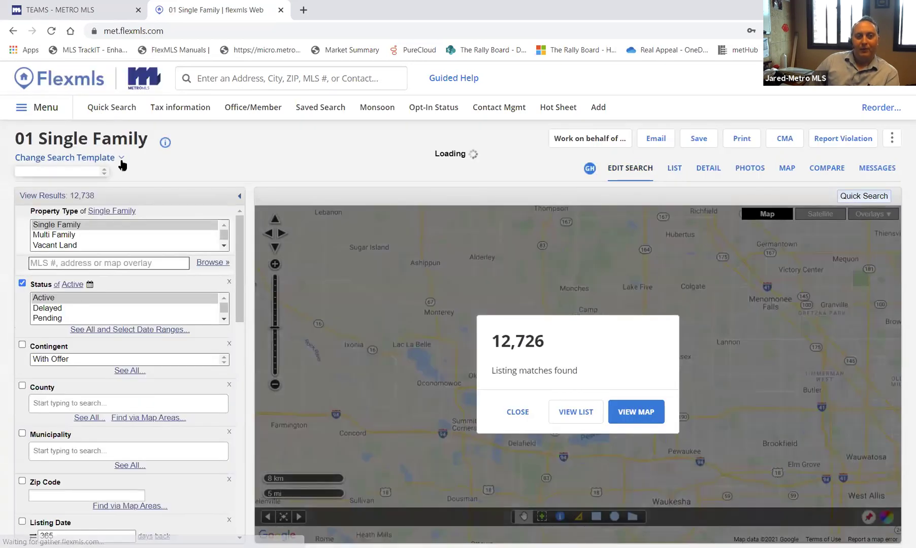
pyautogui.click(120, 162)
pyautogui.scroll(-5, 91, 249)
pyautogui.scroll(-8, 84, 253)
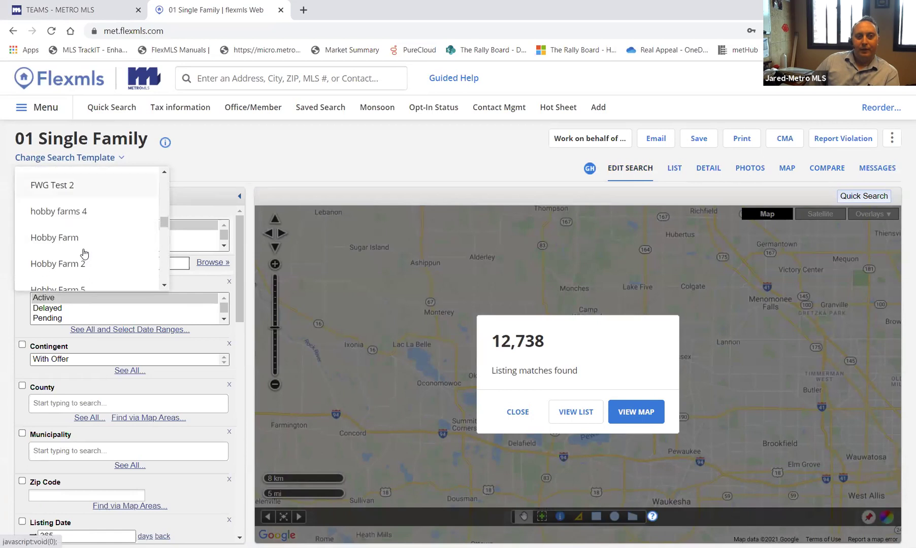
pyautogui.scroll(-2, 69, 259)
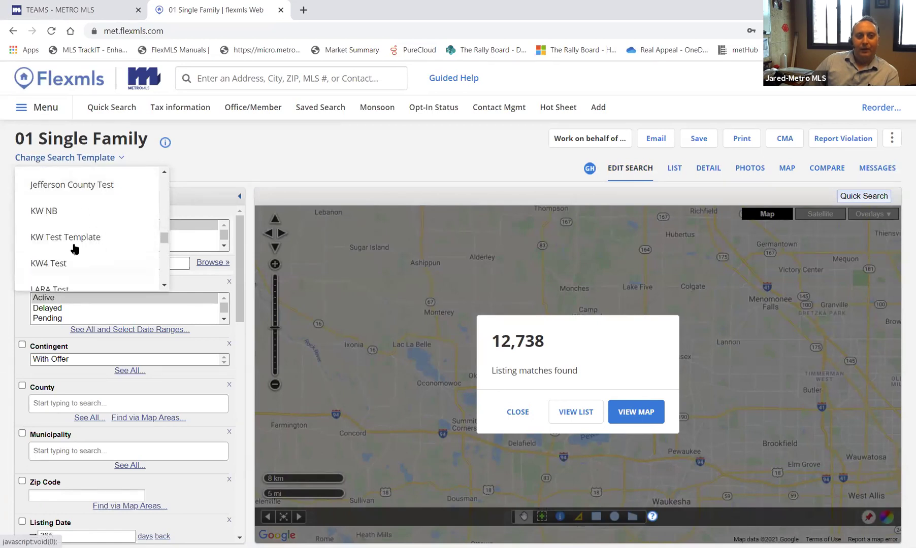
pyautogui.click(79, 238)
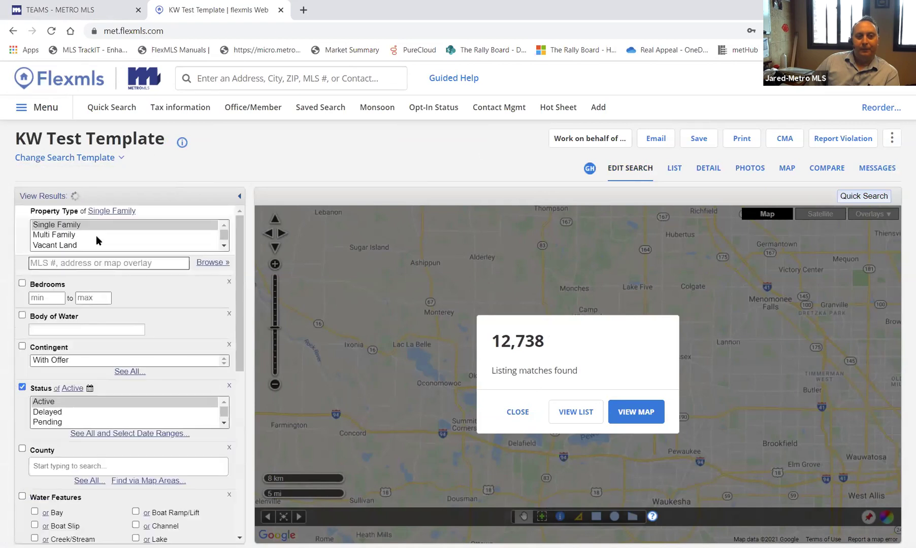
pyautogui.scroll(-1, 107, 325)
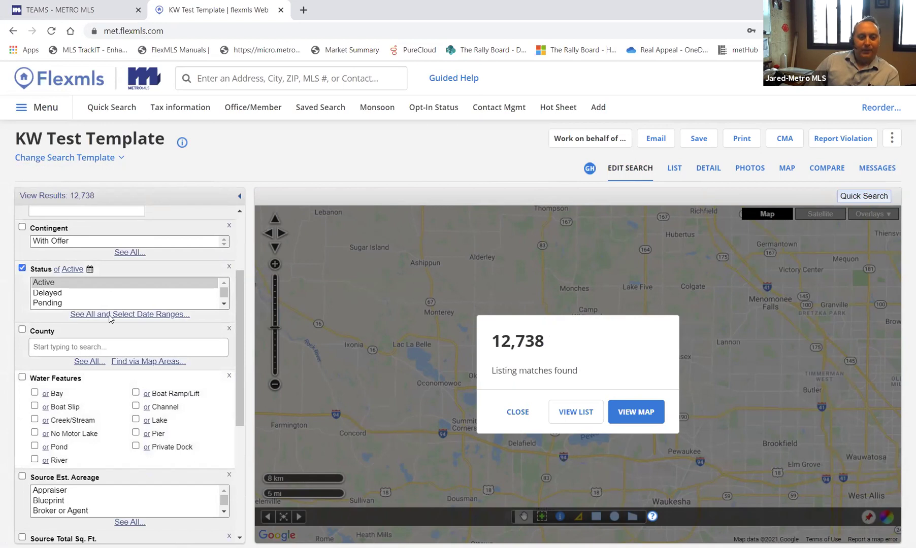
pyautogui.scroll(1, 96, 294)
pyautogui.scroll(-5, 91, 278)
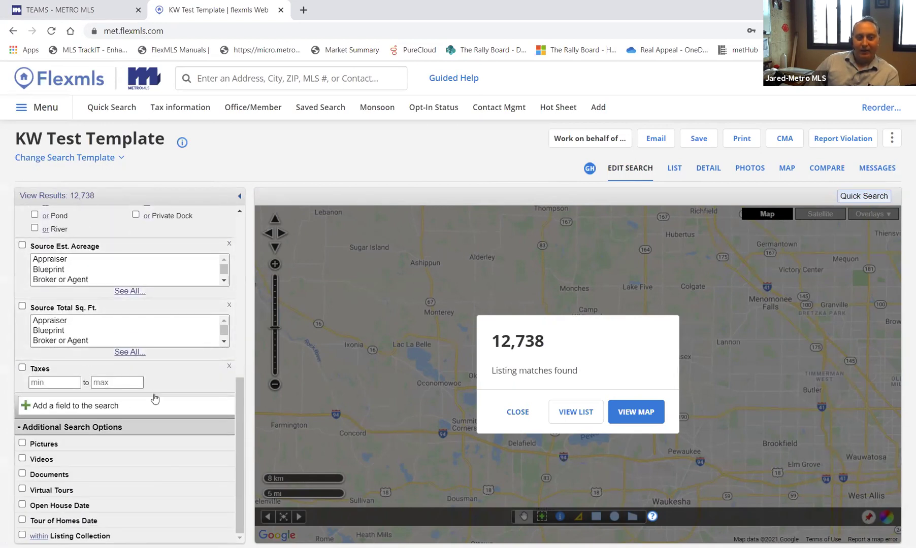
pyautogui.scroll(6, 135, 367)
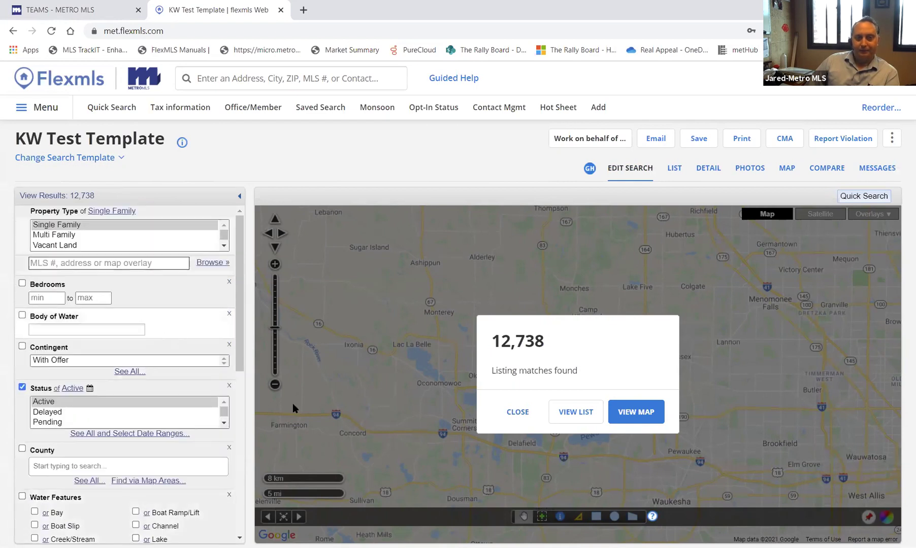
# - Close the 12,738 listing matches summary to reveal the results map
pyautogui.click(518, 415)
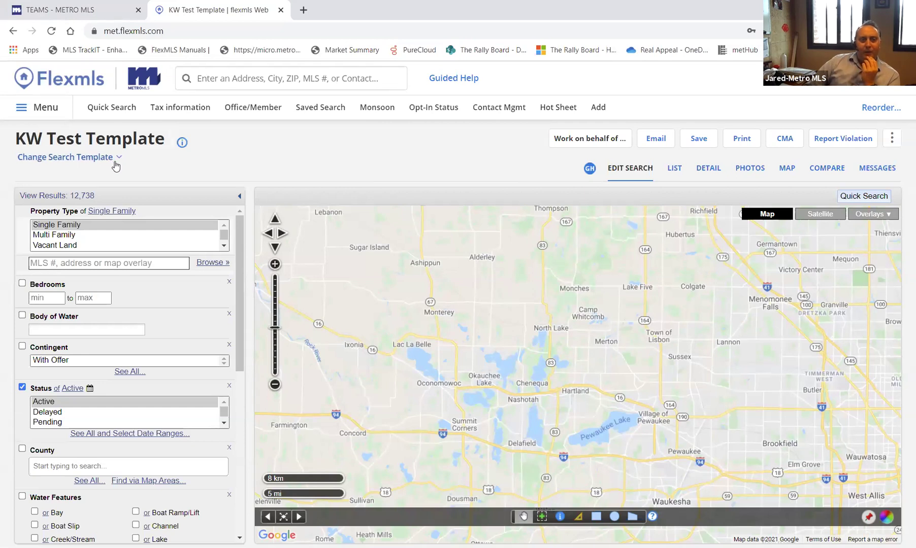
# - Switch the search template to 01 Single Family and dismiss the matches summary
pyautogui.click(114, 159)
pyautogui.scroll(3, 117, 229)
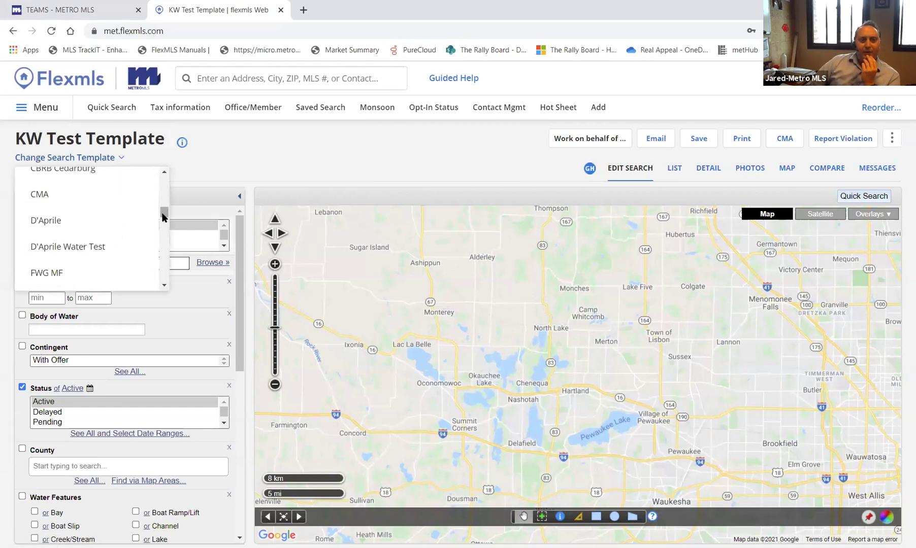
pyautogui.scroll(3, 85, 200)
pyautogui.click(84, 186)
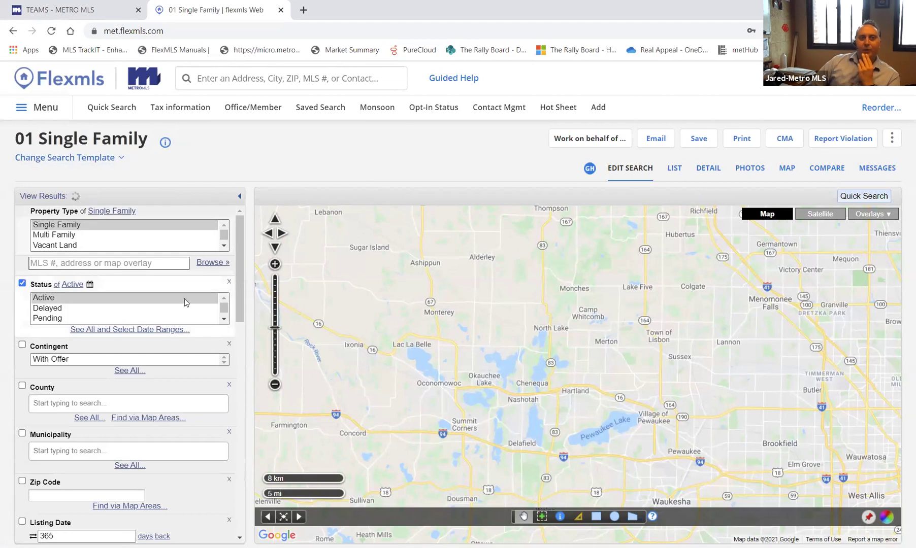
pyautogui.click(517, 414)
# - Pan the map to centre on Milwaukee and West Allis
pyautogui.moveTo(724, 414); pyautogui.dragTo(462, 354)
pyautogui.moveTo(680, 407); pyautogui.dragTo(706, 276)
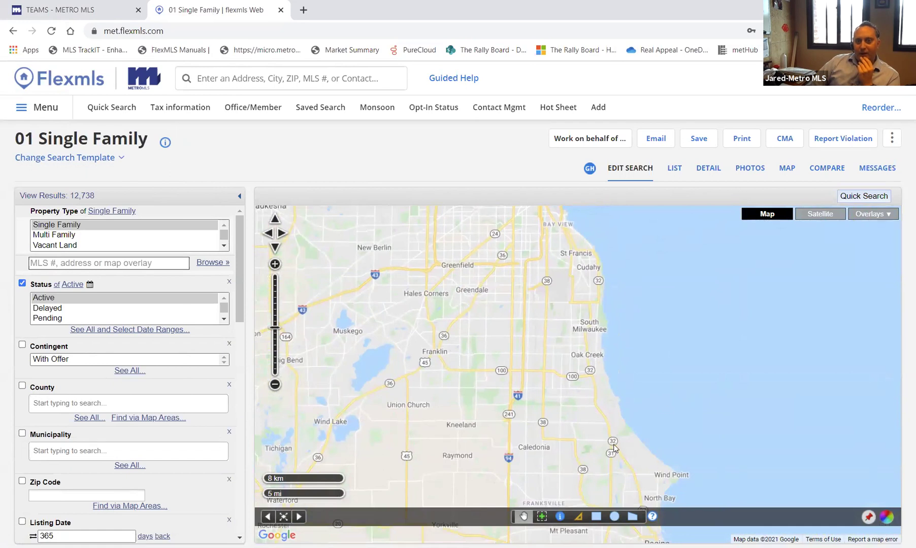
pyautogui.moveTo(549, 285); pyautogui.dragTo(565, 386)
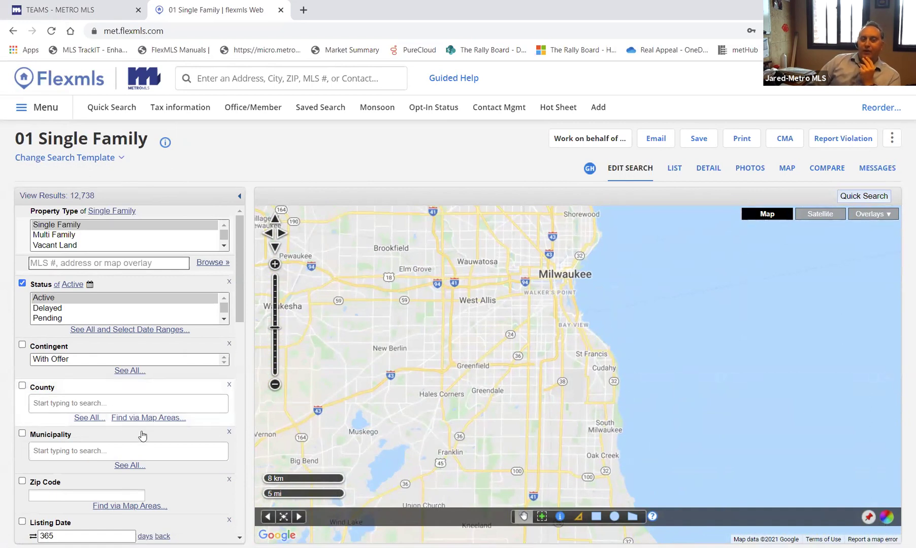
# - Look up municipalities matching 'bay' in the Municipality field
pyautogui.click(171, 453)
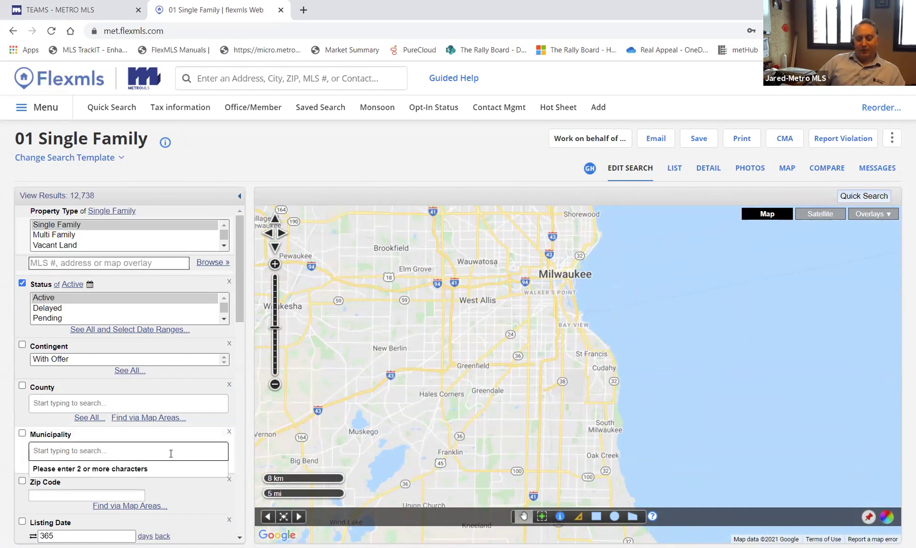
pyautogui.write('bay')
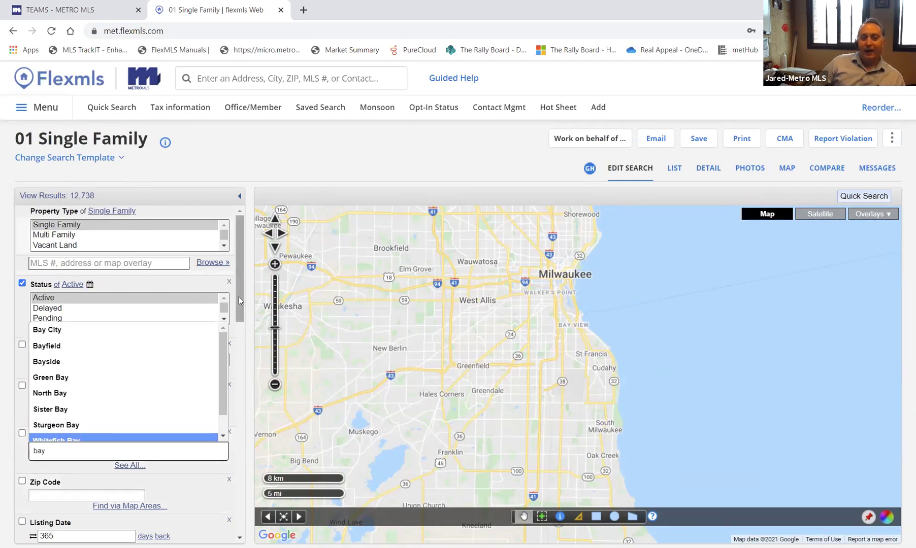
pyautogui.scroll(-15, 225, 457)
# - Add the Postal Municipality field by searching 'posta', choose Bay View, and close the chooser
pyautogui.click(127, 417)
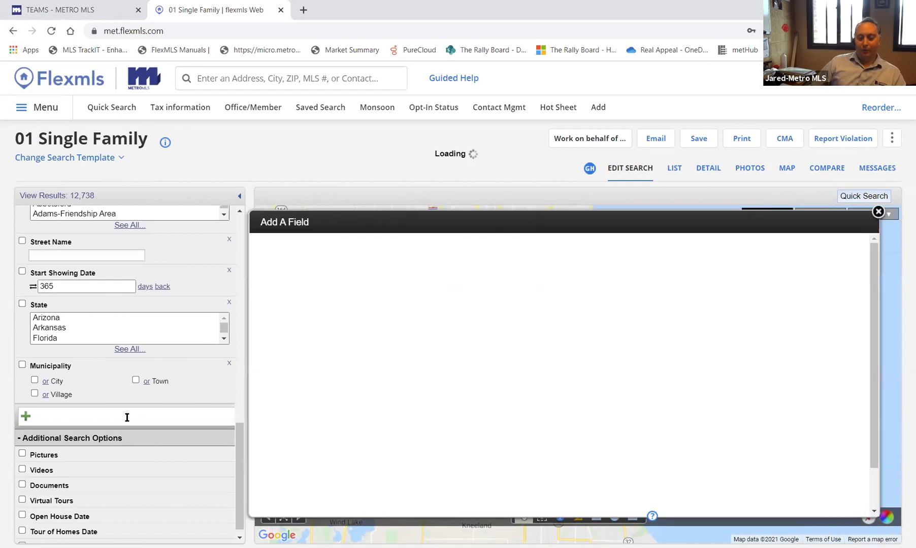
pyautogui.write('postal')
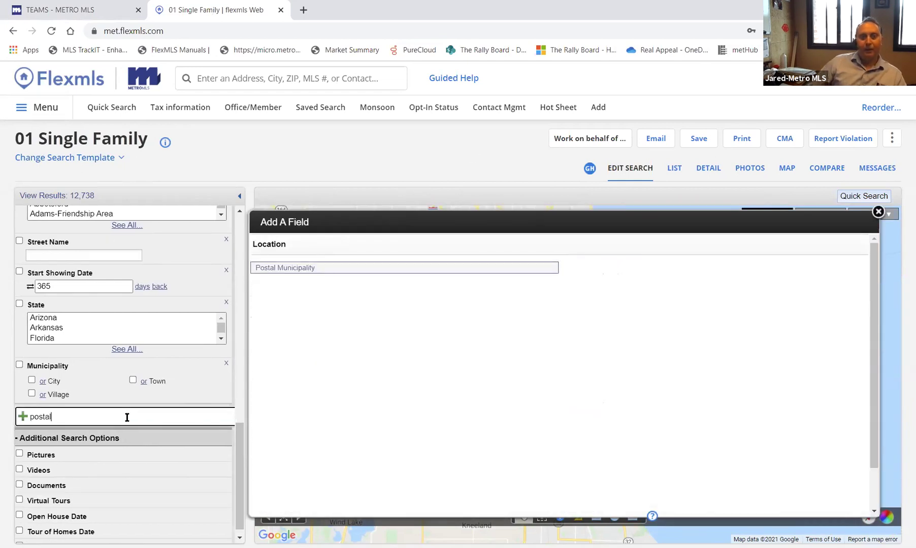
pyautogui.click(288, 269)
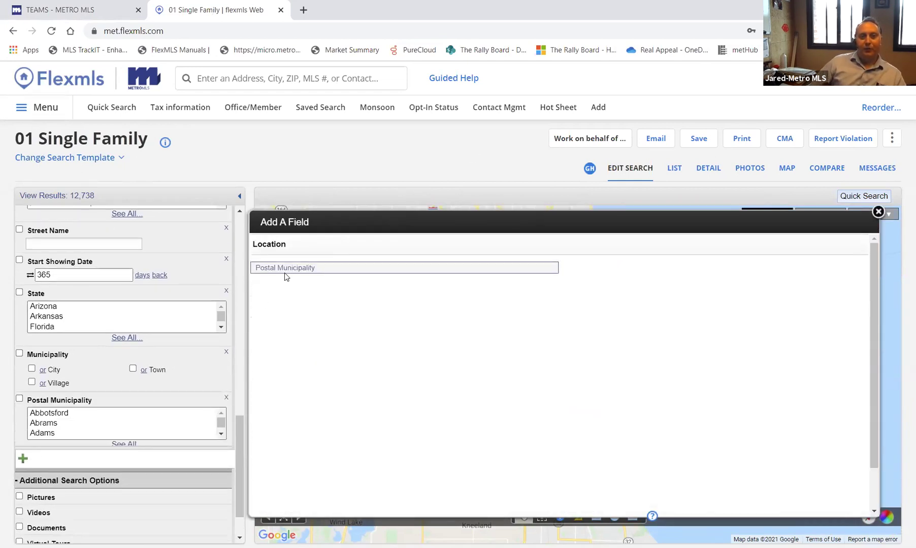
pyautogui.click(64, 424)
pyautogui.write('bay')
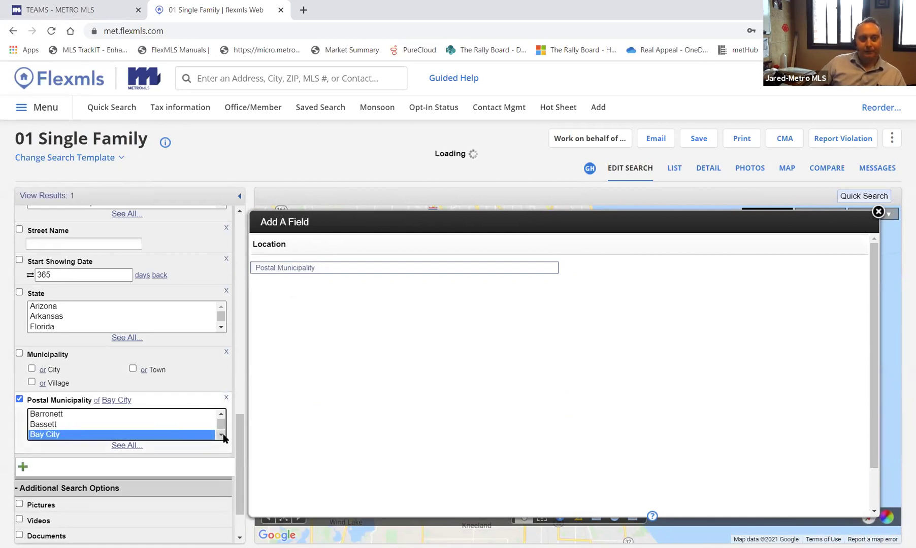
pyautogui.click(221, 434)
pyautogui.click(58, 422)
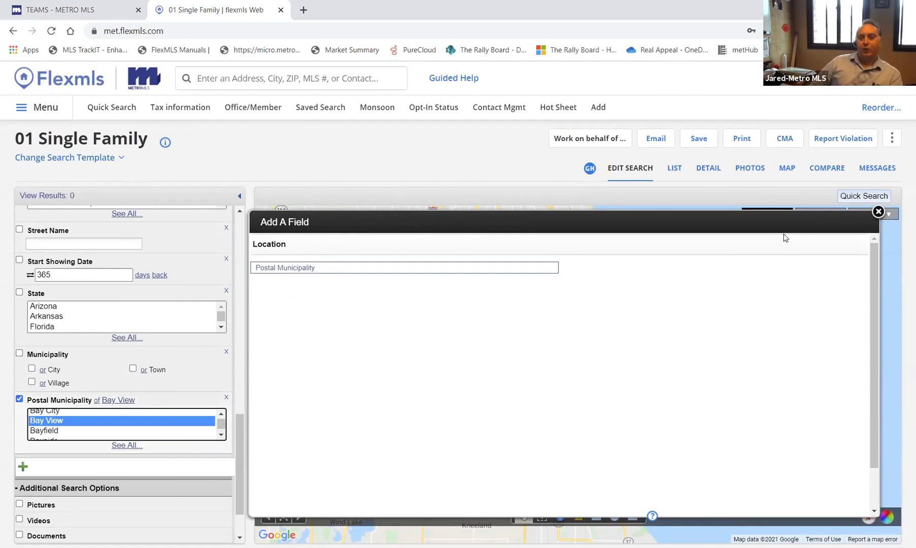
pyautogui.click(878, 212)
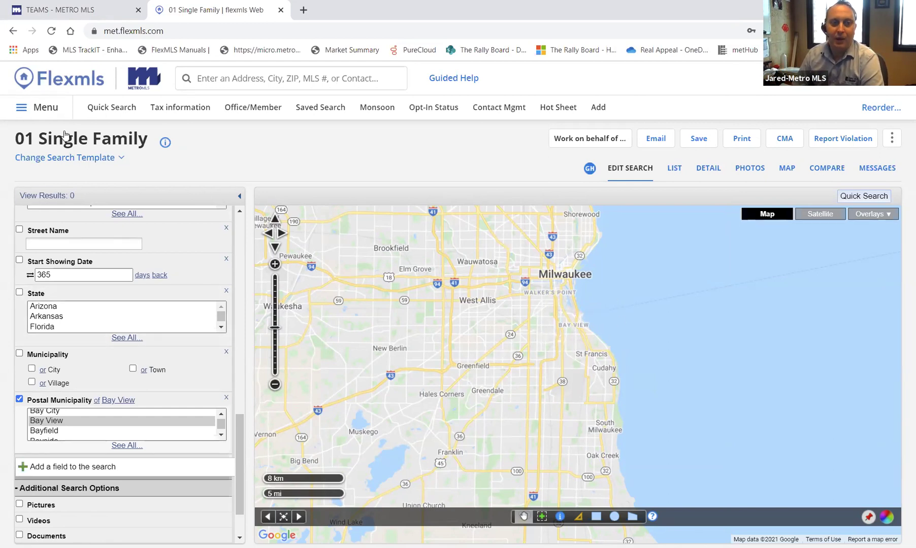
# - Run a fresh Quick Search back to 12,738 results, zoom out, and show the overlays list
pyautogui.click(106, 111)
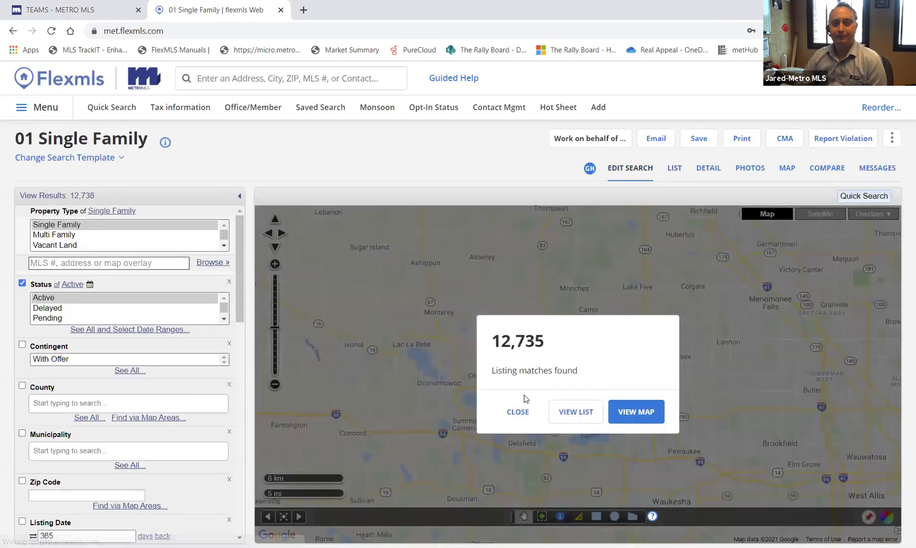
pyautogui.click(517, 411)
pyautogui.scroll(-2, 762, 304)
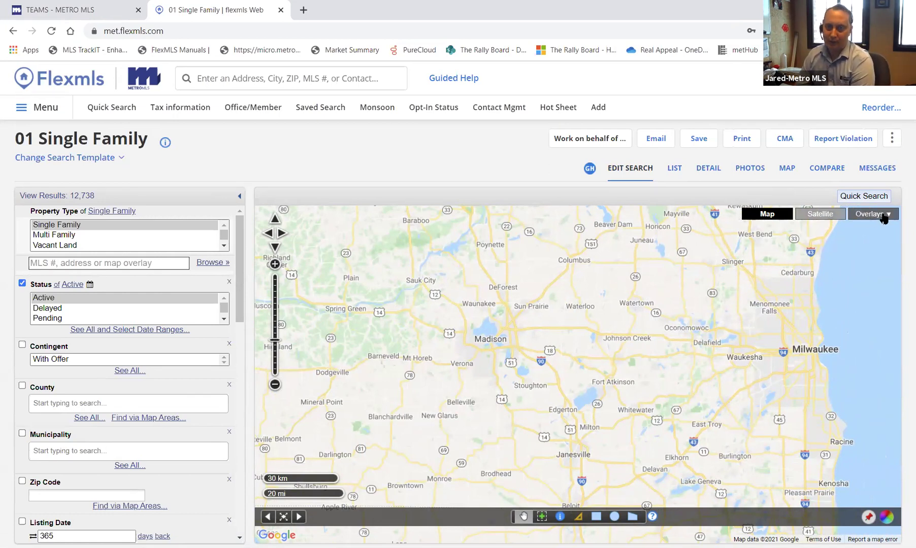
pyautogui.click(885, 218)
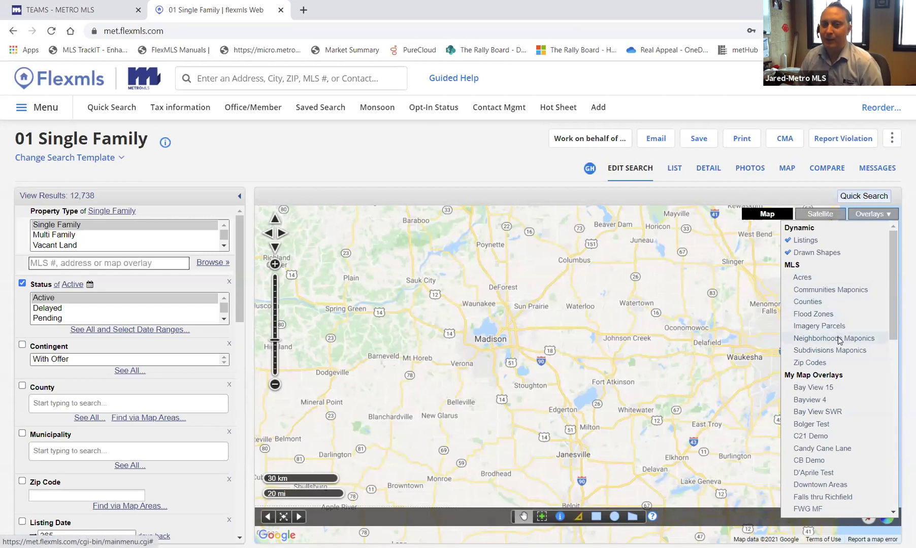
# - Turn on neighbourhood boundaries and zoom to Bay View, Polonia and Fernwood by the lake
pyautogui.doubleClick(812, 348)
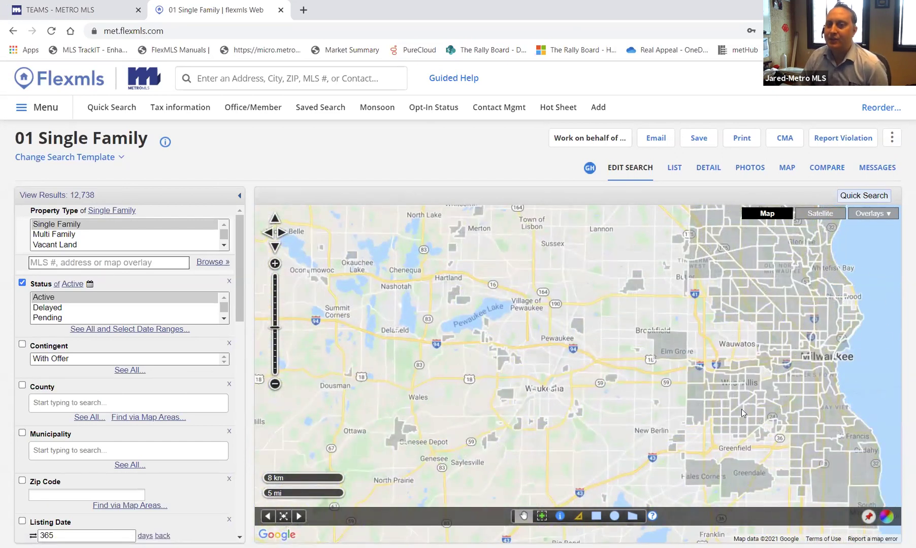
pyautogui.doubleClick(818, 401)
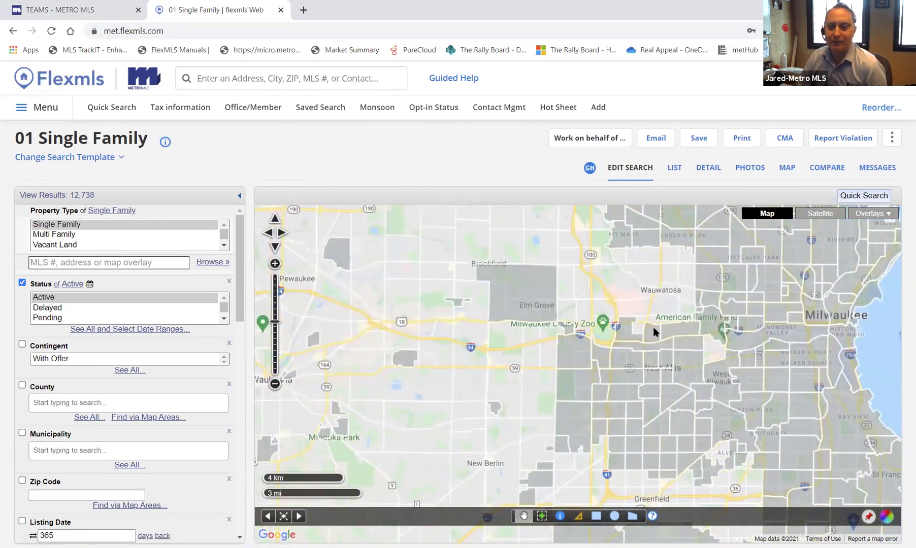
pyautogui.doubleClick(754, 363)
pyautogui.doubleClick(797, 358)
pyautogui.moveTo(730, 369); pyautogui.dragTo(476, 356)
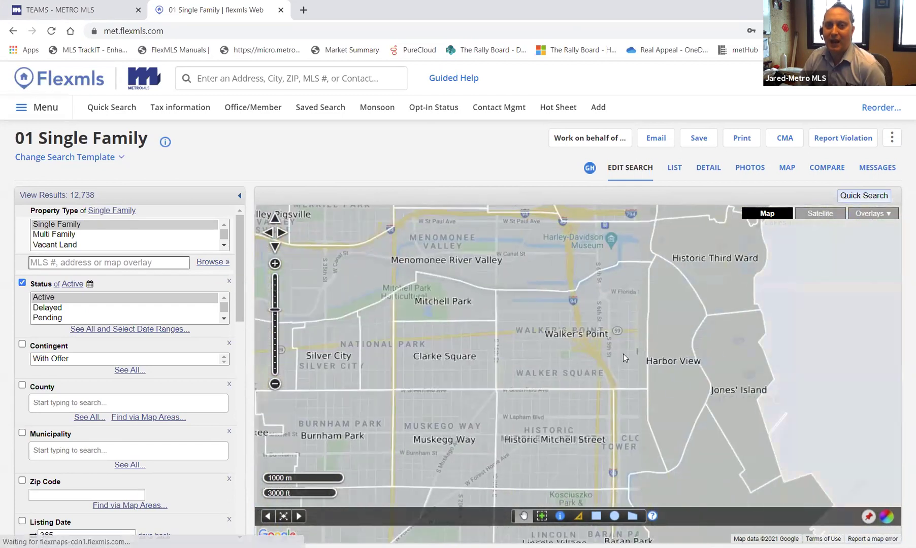
pyautogui.moveTo(737, 389); pyautogui.dragTo(720, 224)
pyautogui.moveTo(735, 411); pyautogui.dragTo(730, 282)
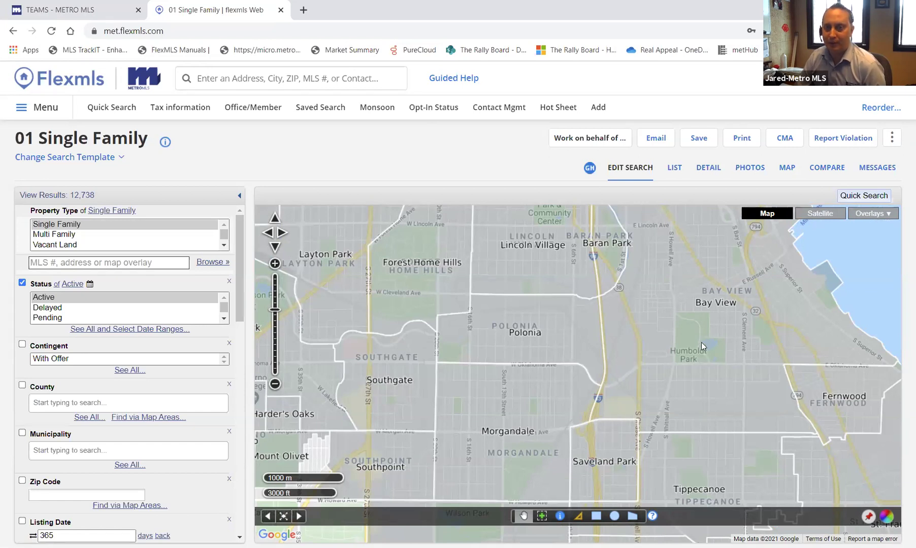
# - Replace the Neighborhoods Maponics overlay with the Subdivisions Maponics overlay
pyautogui.click(871, 213)
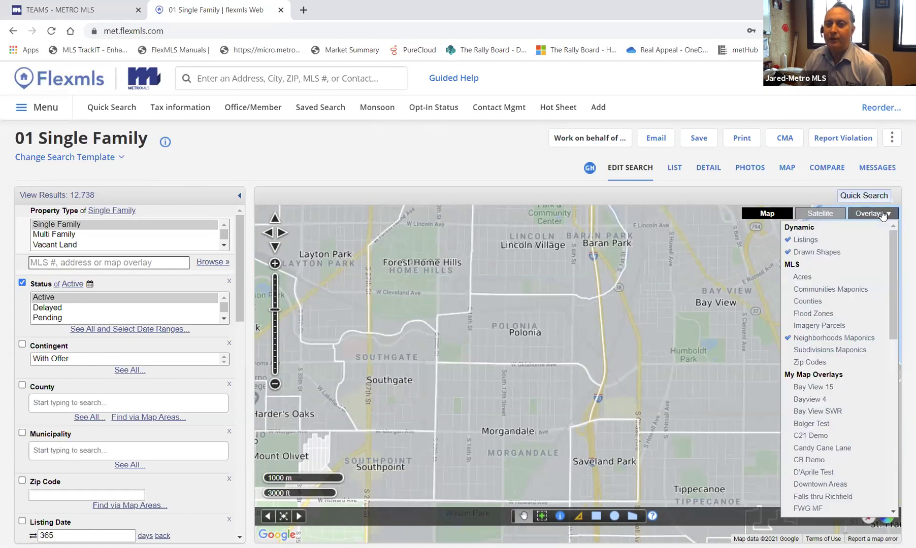
pyautogui.click(822, 338)
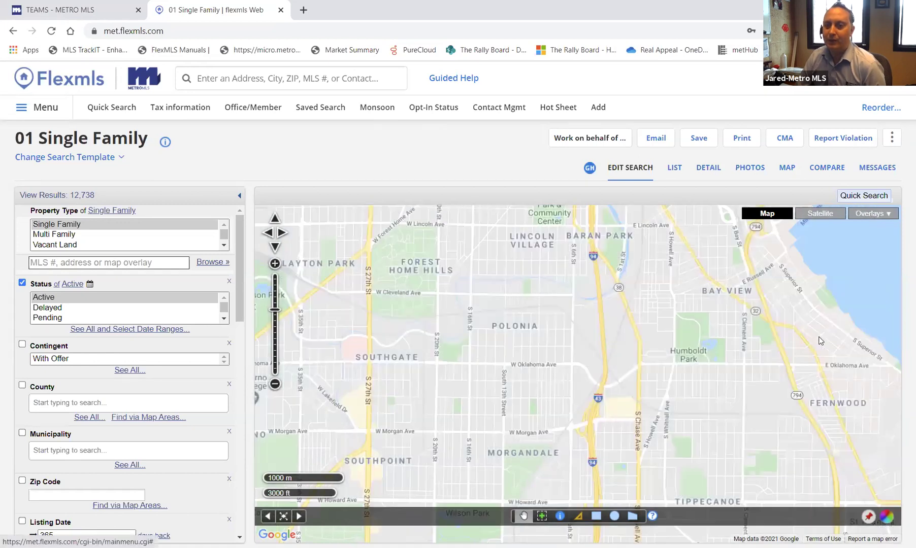
pyautogui.click(876, 215)
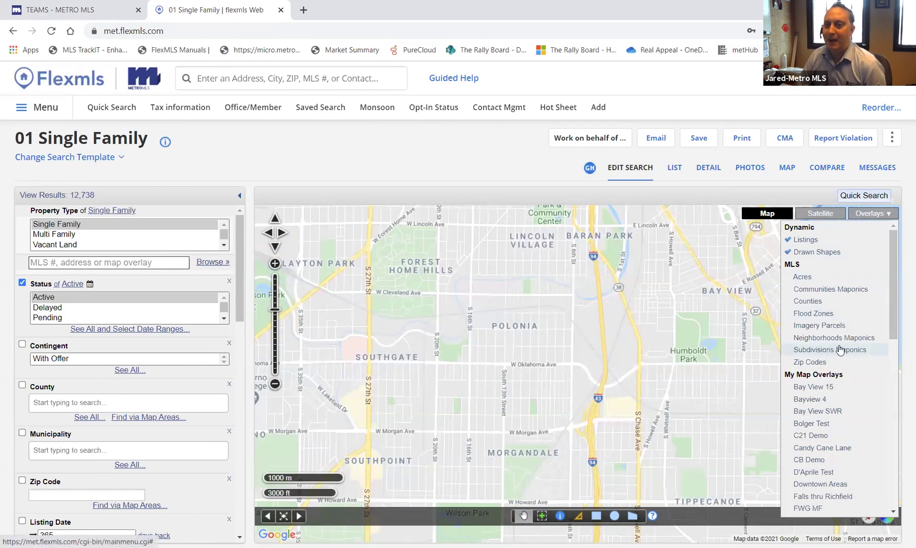
pyautogui.click(840, 350)
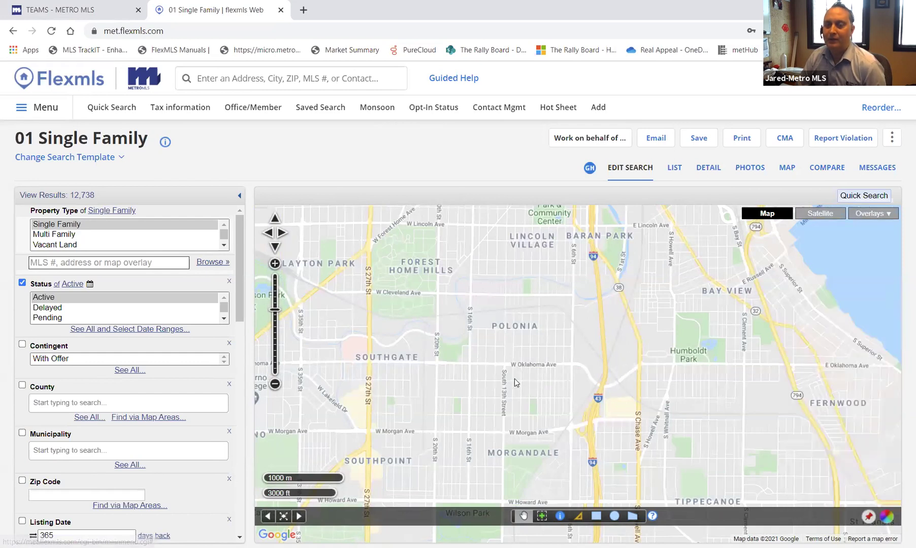
# - Move the map to Hartland and zoom in on Bristlecone Pines and Lyndale Farms
pyautogui.scroll(-2, 490, 375)
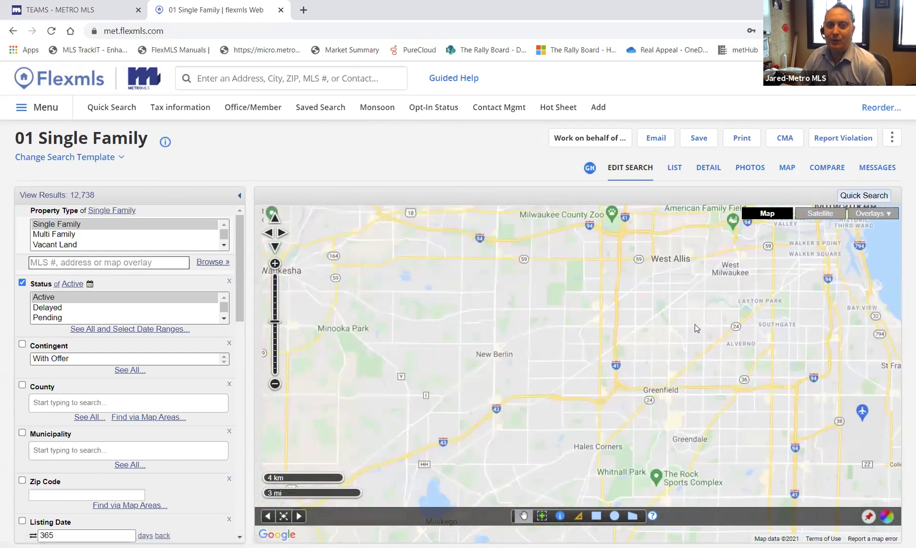
pyautogui.scroll(-2, 516, 343)
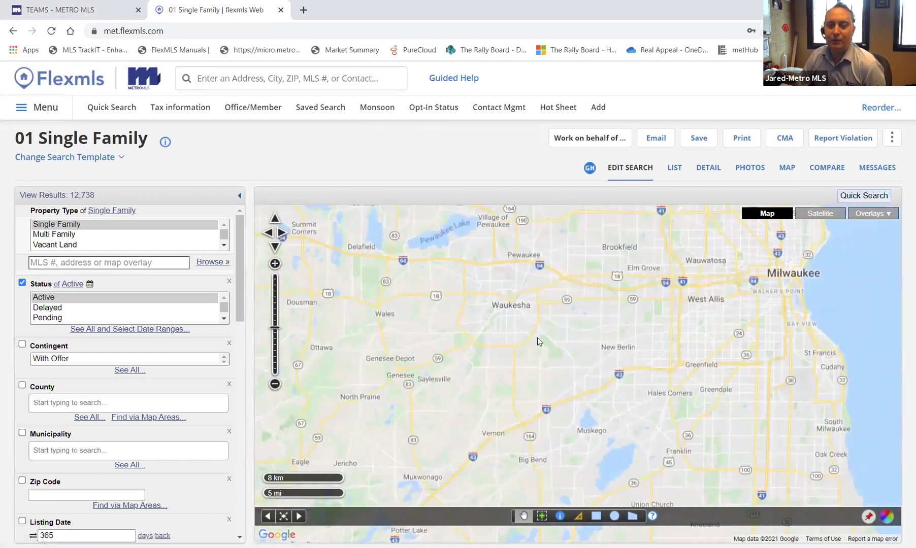
pyautogui.moveTo(483, 261); pyautogui.dragTo(501, 355)
pyautogui.scroll(1, 502, 355)
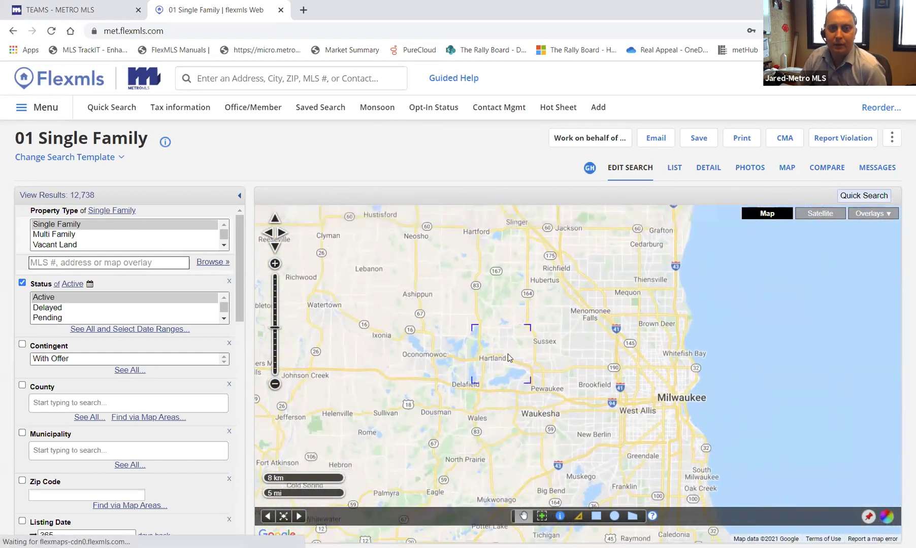
pyautogui.scroll(2, 556, 363)
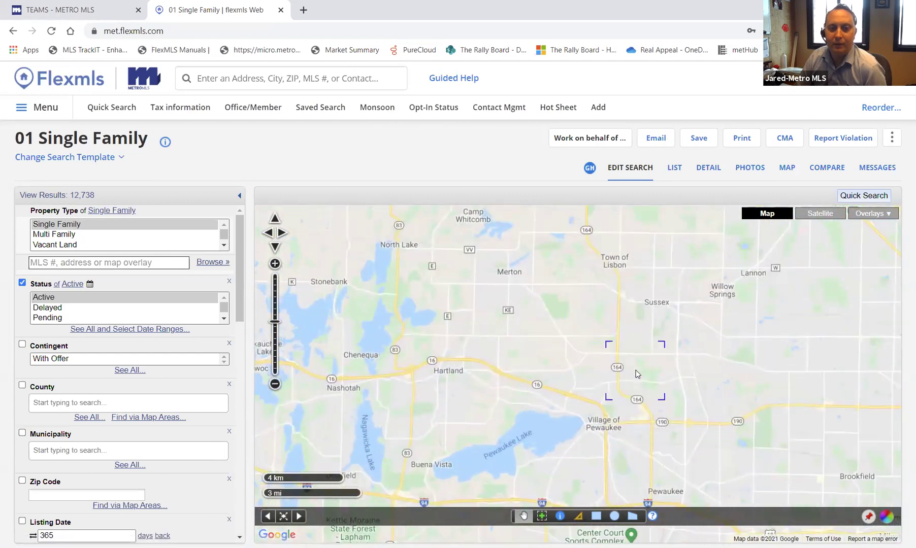
pyautogui.moveTo(431, 366); pyautogui.dragTo(676, 358)
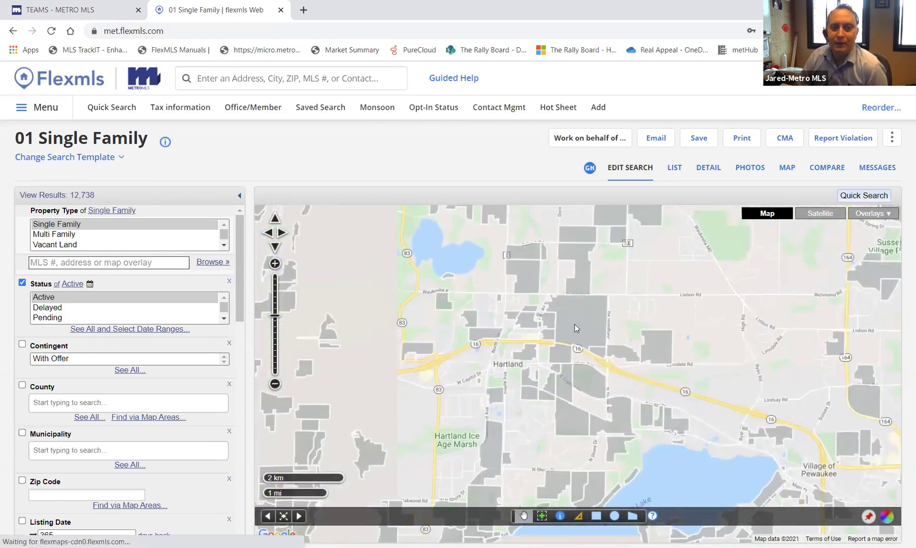
pyautogui.scroll(1, 577, 322)
pyautogui.scroll(1, 604, 337)
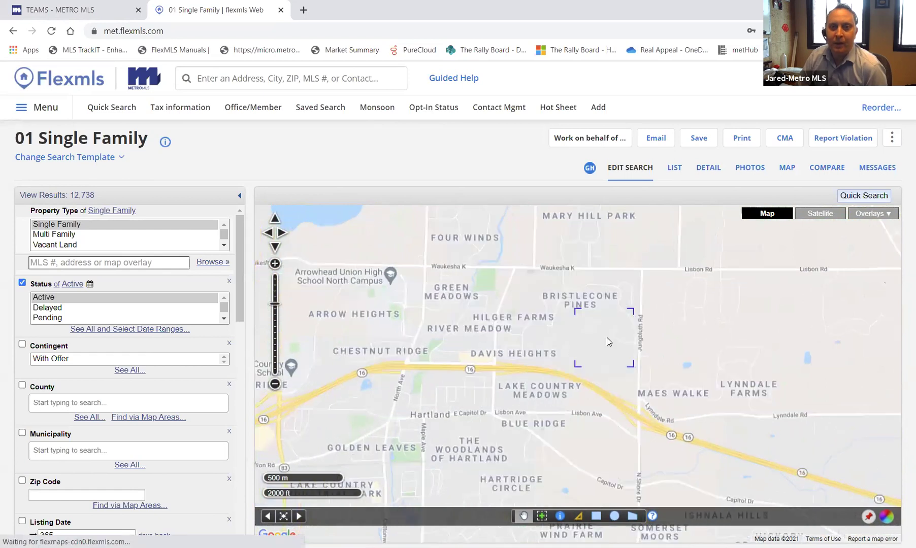
pyautogui.moveTo(753, 307); pyautogui.dragTo(736, 369)
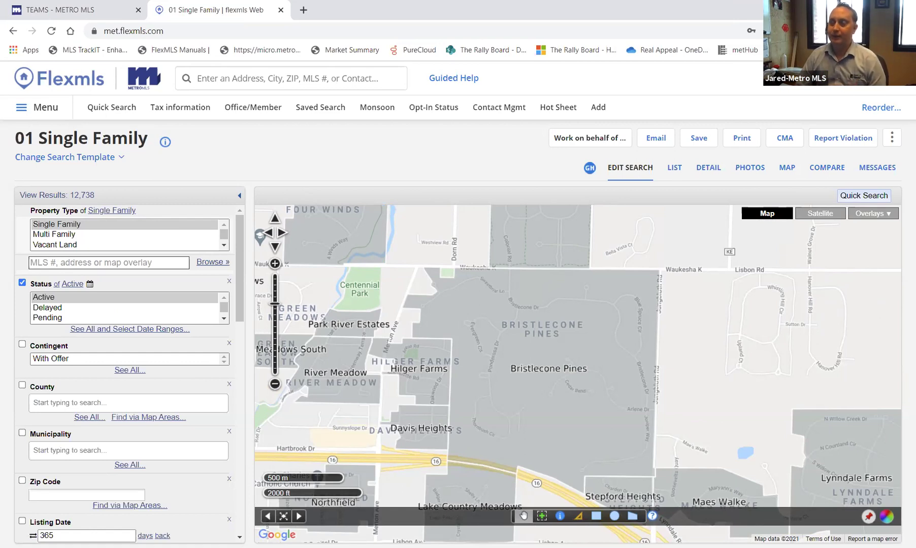
pyautogui.moveTo(798, 364); pyautogui.dragTo(555, 378)
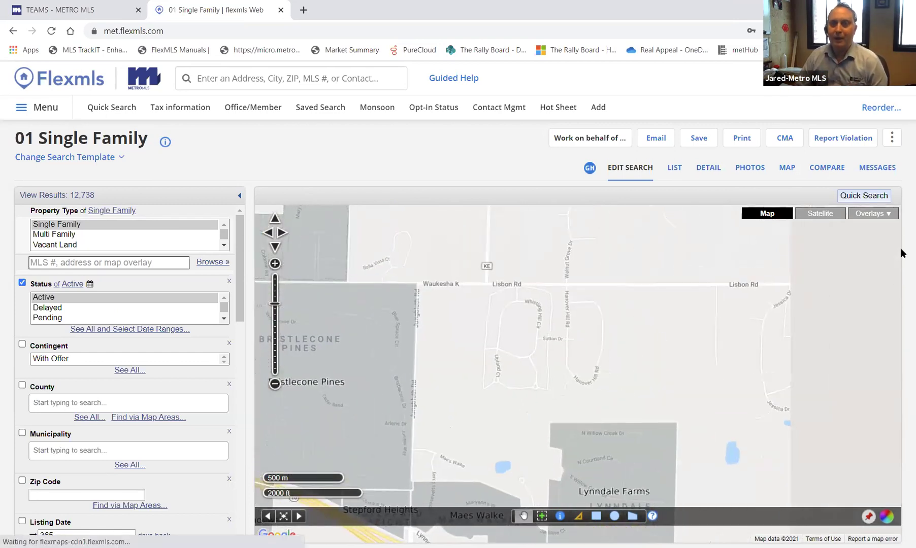
# - Hide the Subdivisions overlay and pan back east to Milwaukee's Bay View area
pyautogui.click(889, 214)
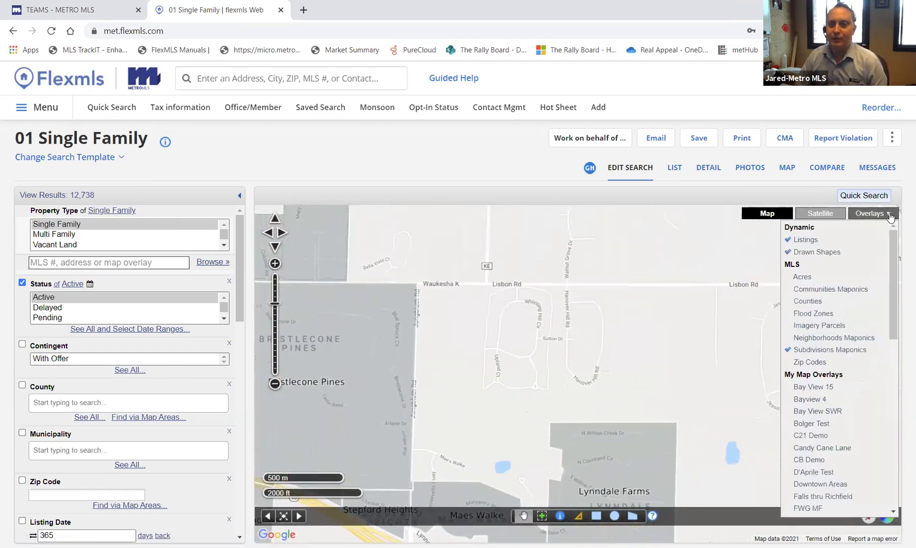
pyautogui.click(821, 350)
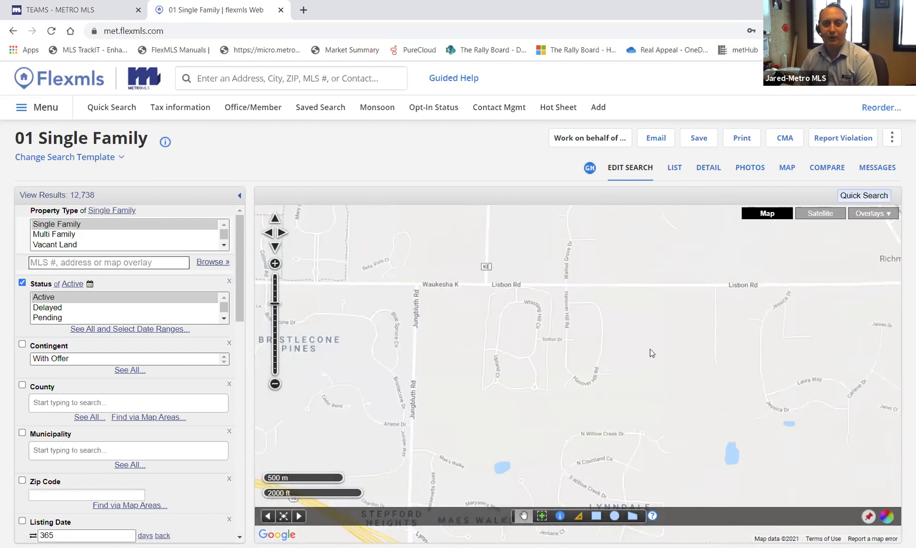
pyautogui.scroll(-1, 650, 349)
pyautogui.moveTo(733, 412); pyautogui.dragTo(406, 292)
pyautogui.moveTo(701, 343); pyautogui.dragTo(482, 337)
pyautogui.moveTo(736, 373); pyautogui.dragTo(431, 325)
pyautogui.scroll(-1, 699, 375)
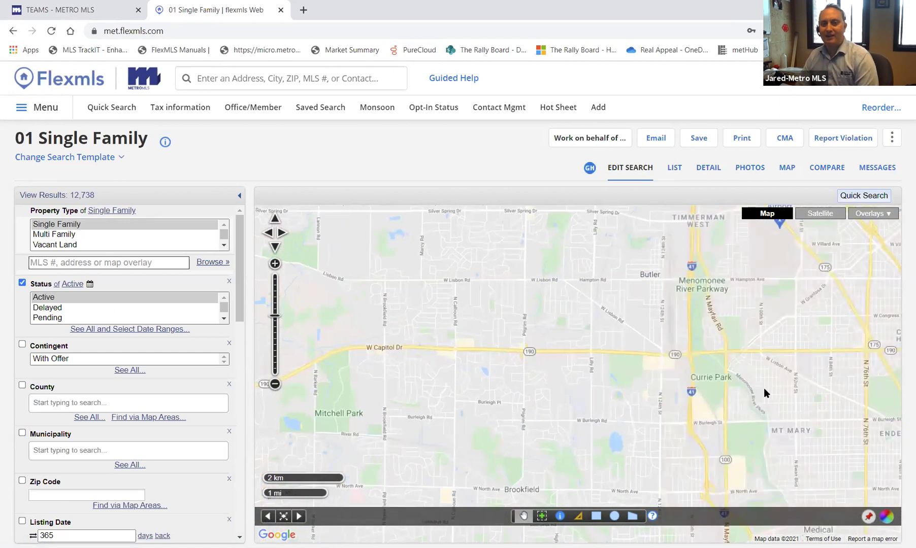
pyautogui.moveTo(766, 391); pyautogui.dragTo(501, 348)
pyautogui.moveTo(656, 374); pyautogui.dragTo(426, 322)
pyautogui.moveTo(807, 341); pyautogui.dragTo(763, 222)
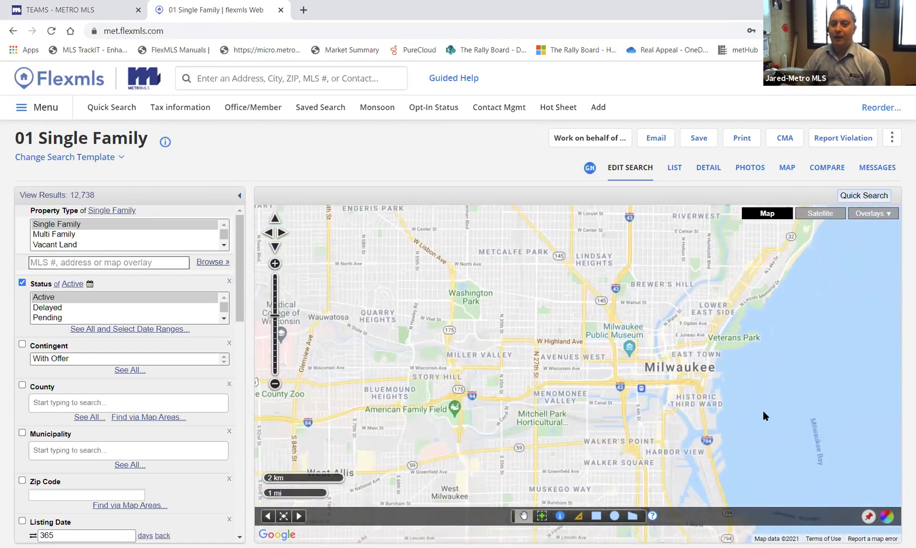
pyautogui.moveTo(763, 411); pyautogui.dragTo(780, 257)
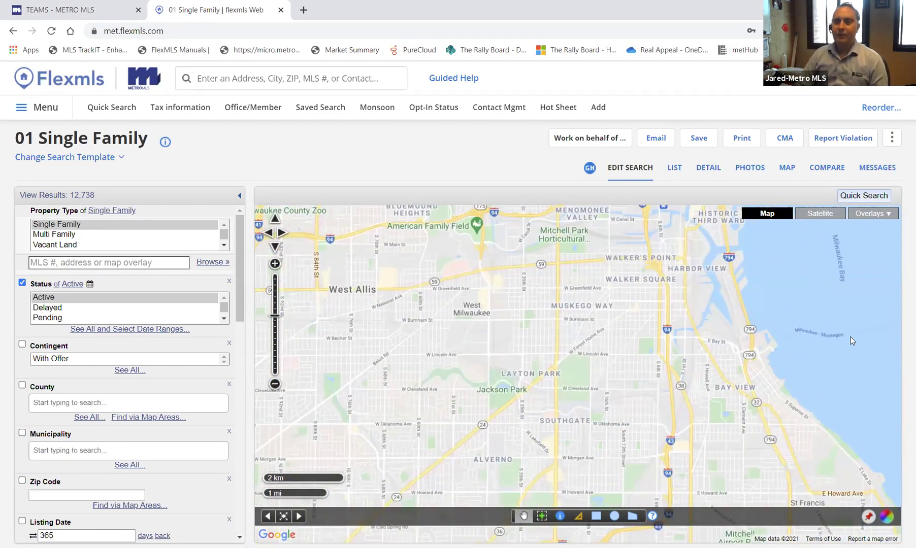
# - Turn the Neighborhoods Maponics overlay back on and zoom to the 2 km scale
pyautogui.click(868, 215)
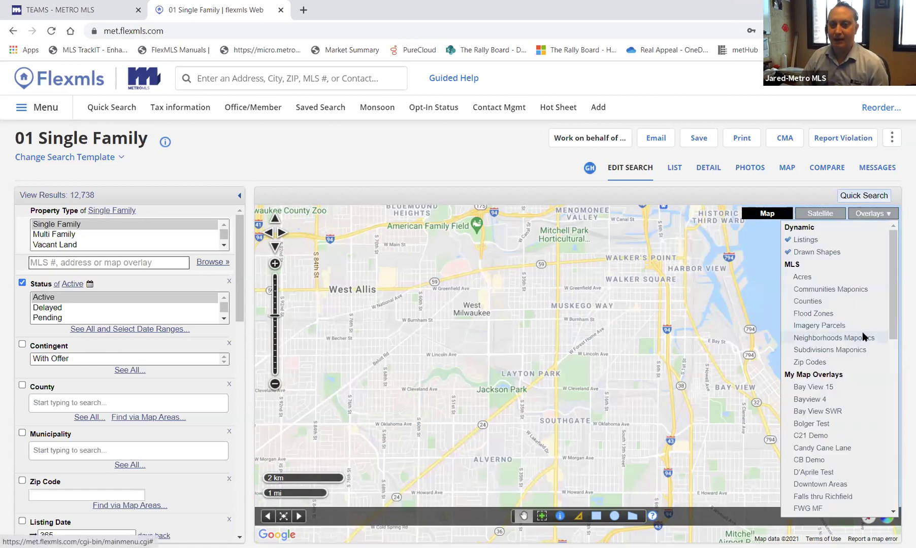
pyautogui.click(863, 337)
pyautogui.scroll(-1, 627, 376)
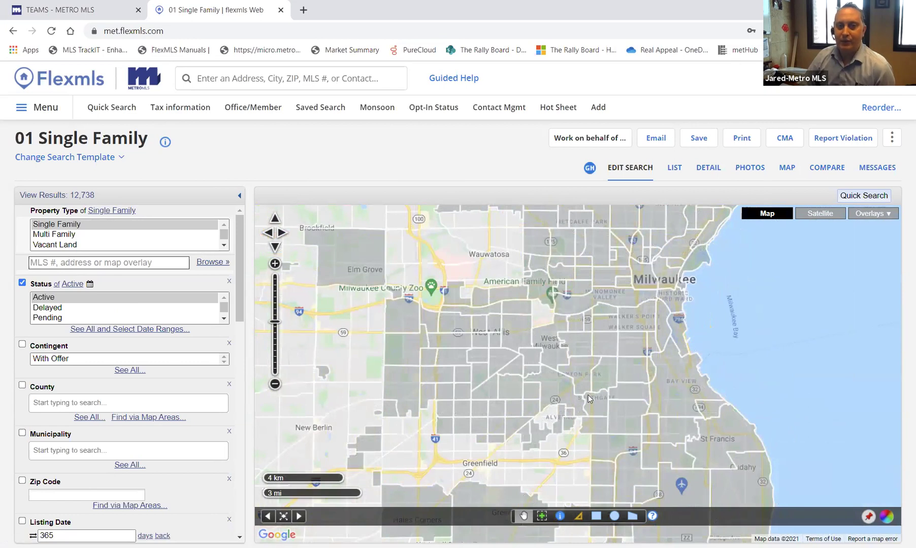
pyautogui.scroll(1, 601, 396)
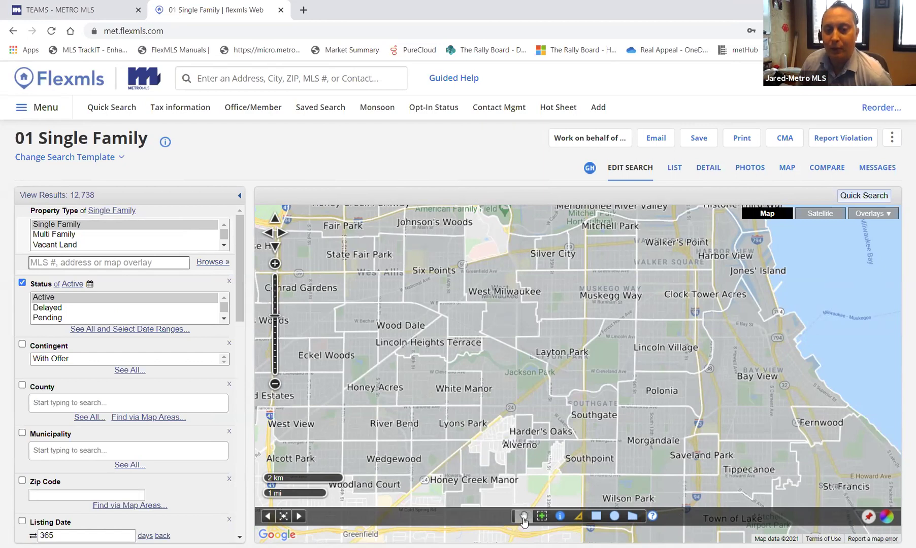
pyautogui.moveTo(581, 432)
pyautogui.mouseDown()
pyautogui.moveTo(534, 435)
pyautogui.moveTo(578, 432)
pyautogui.mouseUp()
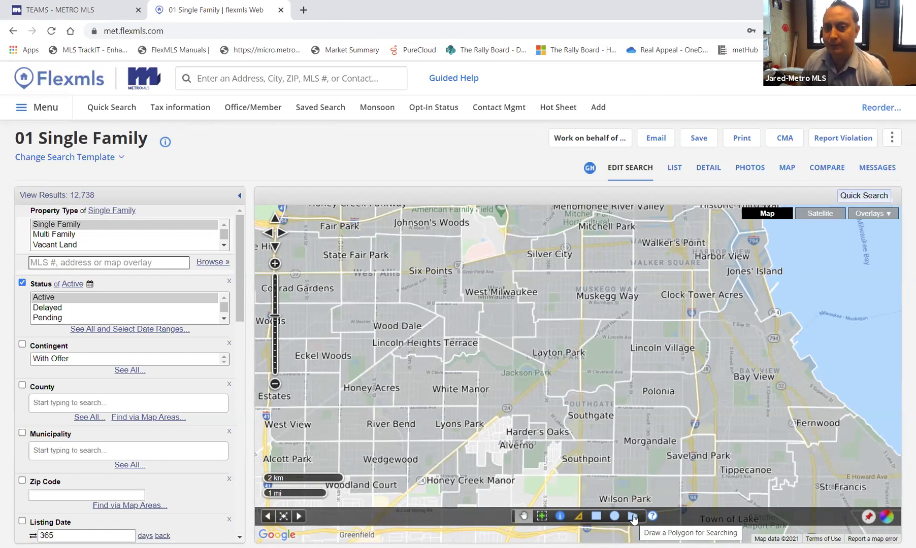
# - Draw a small three-corner polygon between Saveland Park and Fernwood
pyautogui.click(632, 517)
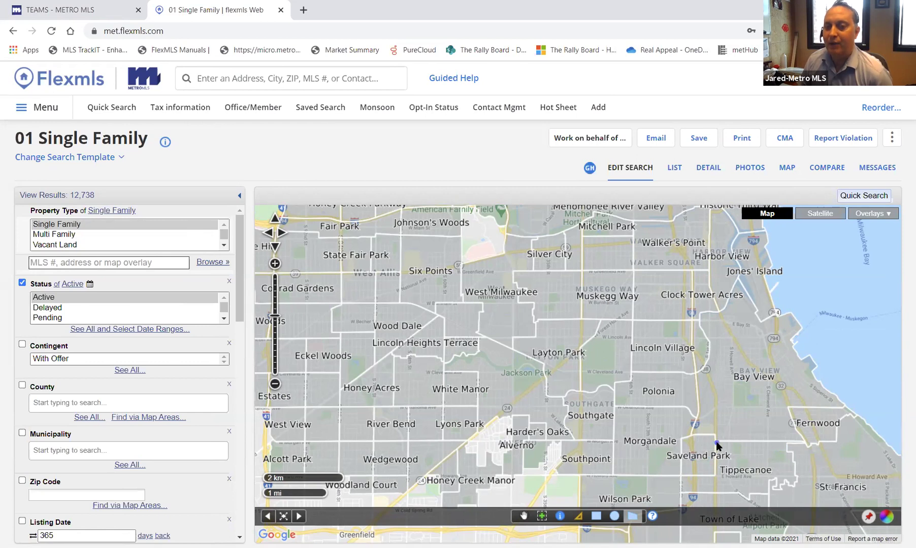
pyautogui.click(716, 444)
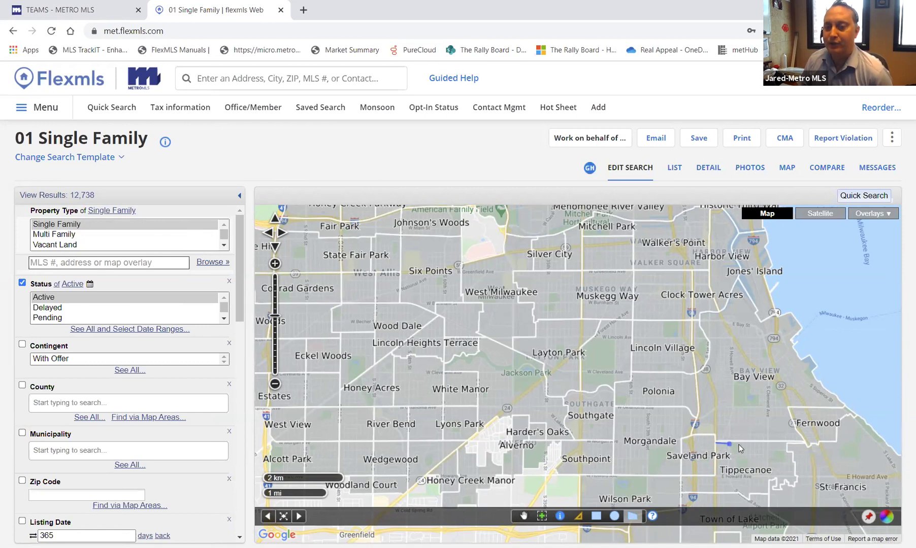
pyautogui.click(805, 442)
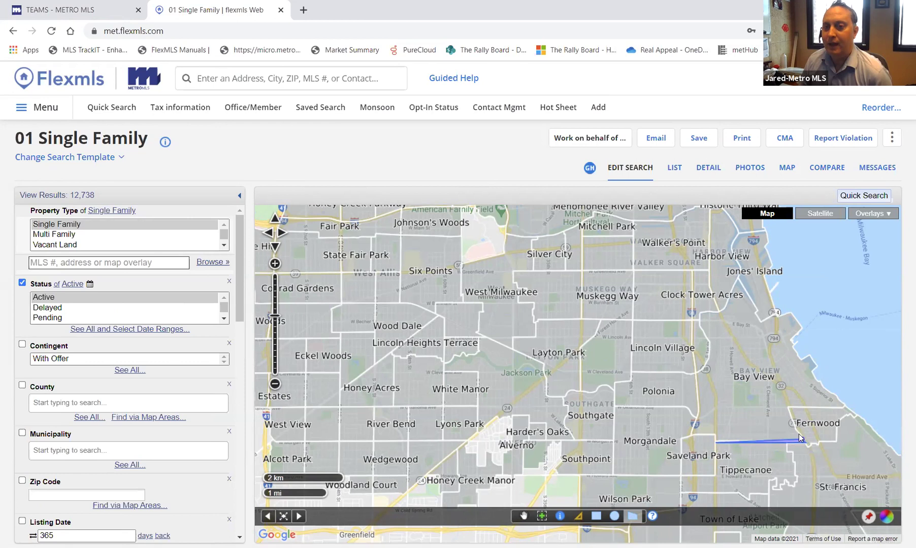
pyautogui.click(790, 410)
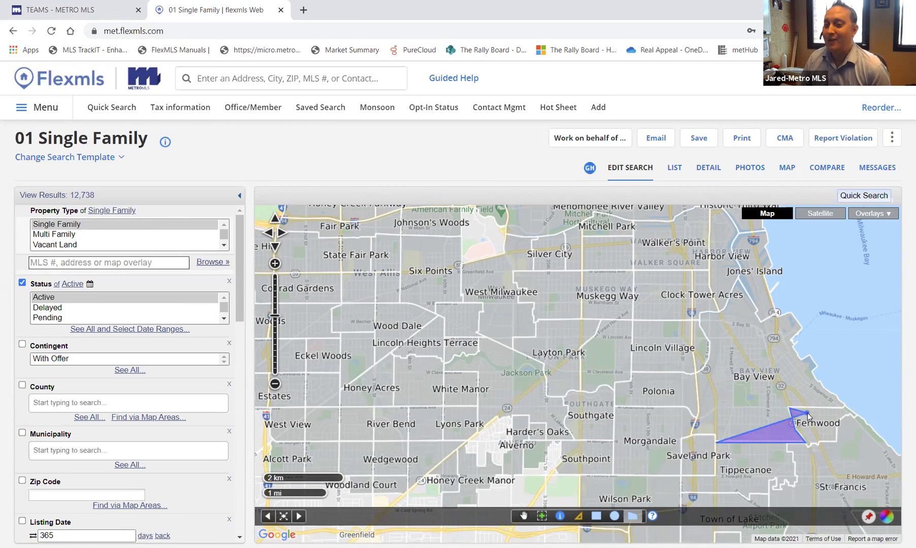
pyautogui.doubleClick(809, 412)
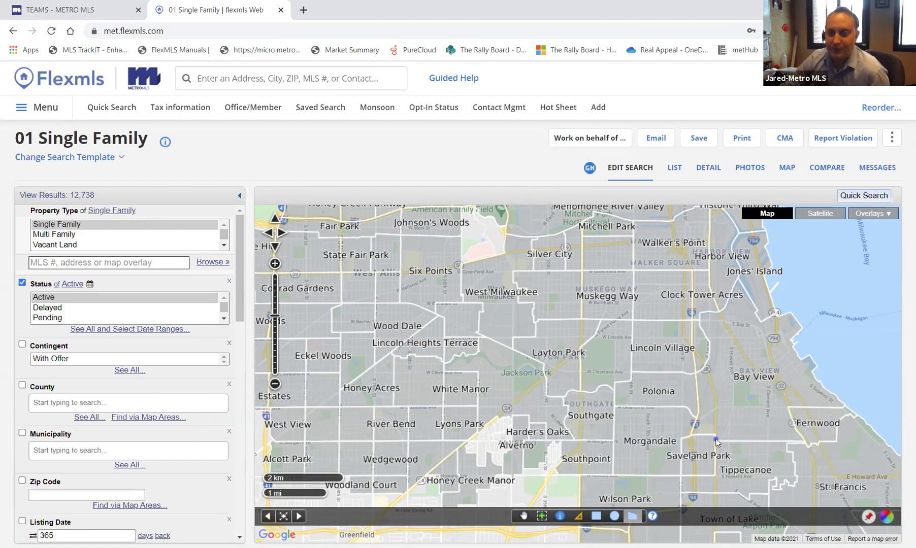
# - Draw a polygon around Bay View from Saveland Park to Jones' Island, narrowing results to 30
pyautogui.click(716, 443)
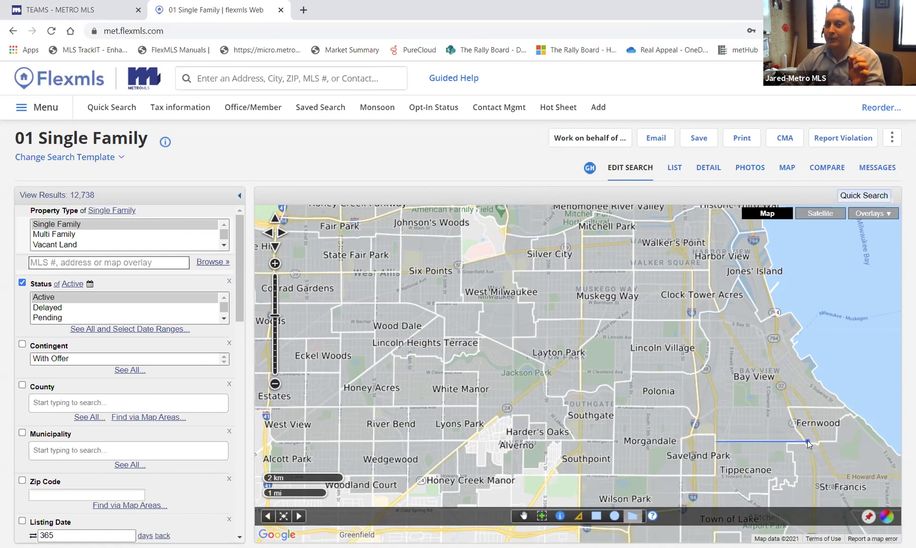
pyautogui.click(807, 442)
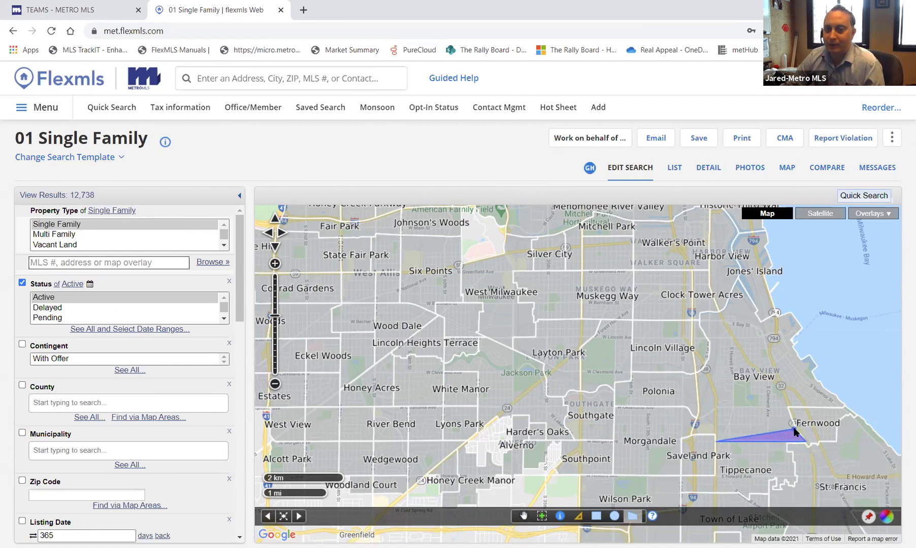
pyautogui.click(789, 408)
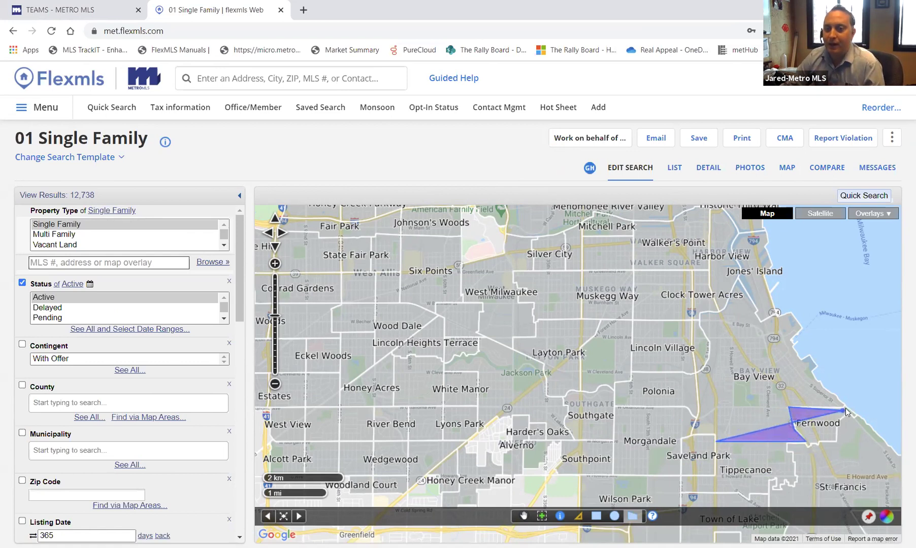
pyautogui.click(846, 408)
pyautogui.click(796, 291)
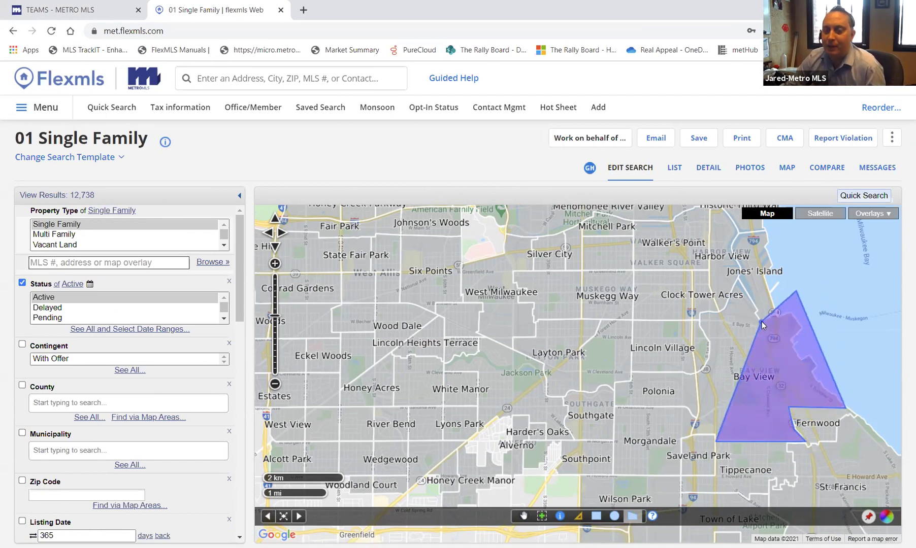
pyautogui.click(737, 277)
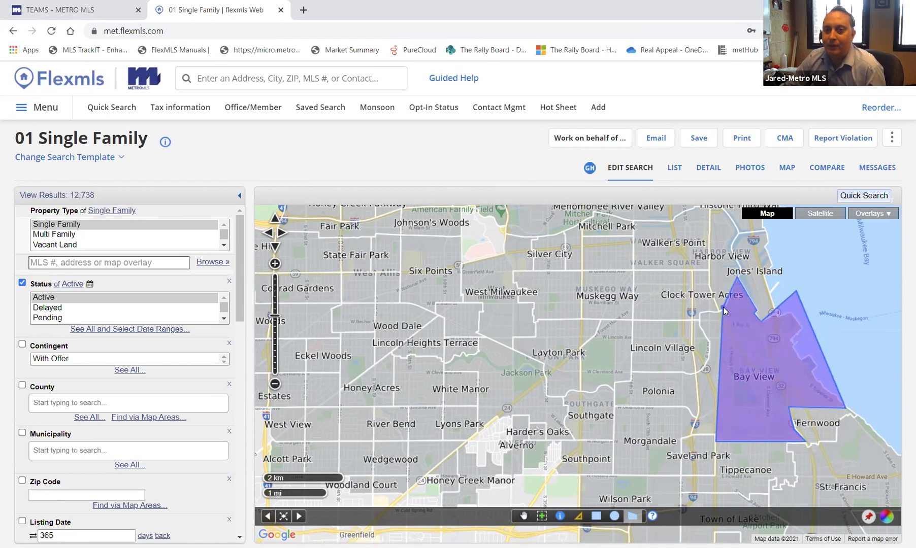
pyautogui.click(698, 321)
pyautogui.click(708, 365)
pyautogui.click(681, 378)
pyautogui.click(633, 454)
pyautogui.click(692, 439)
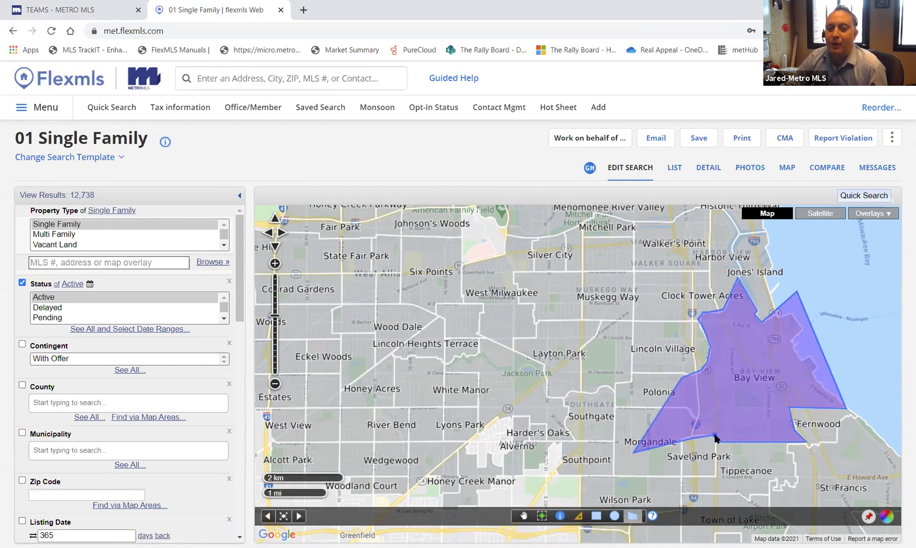
pyautogui.doubleClick(716, 438)
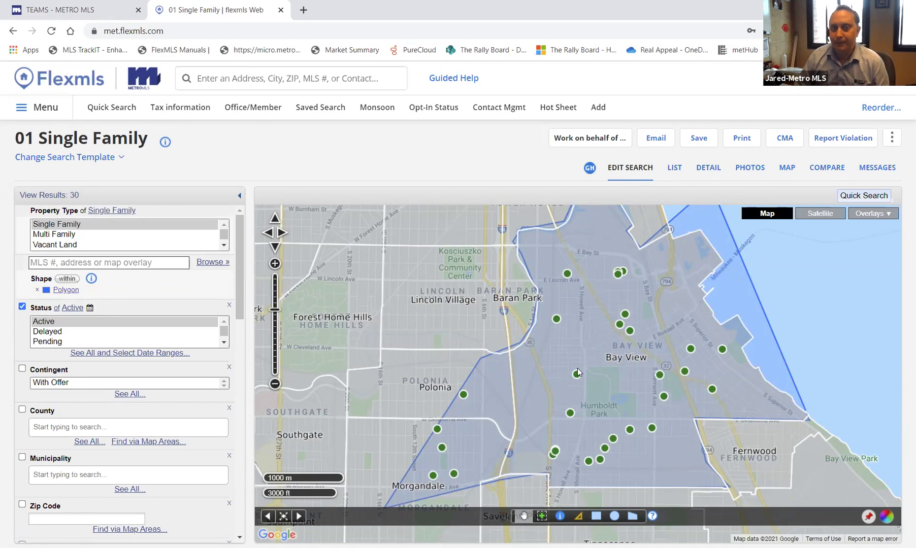
# - Replace the polygon's default name with 'Bay View 15' and choose the yellow colour swatch
pyautogui.click(611, 395)
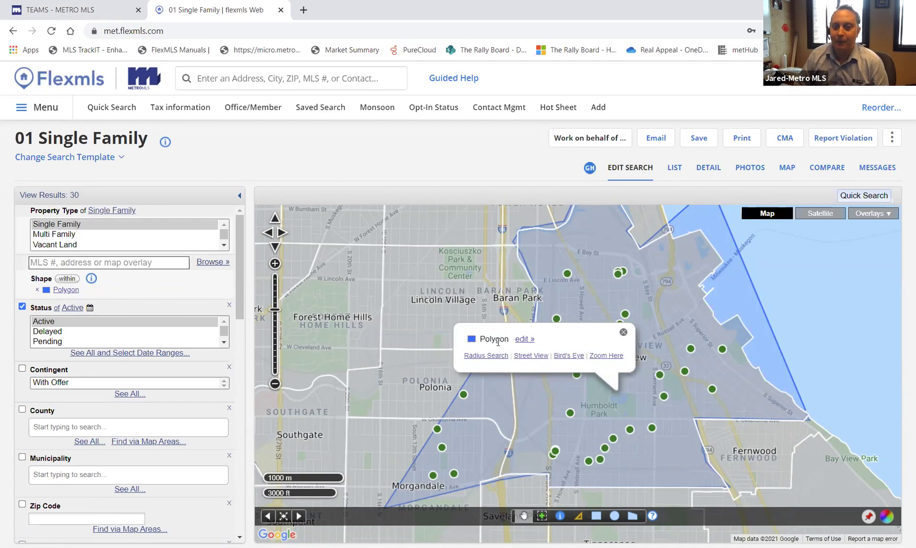
pyautogui.click(523, 339)
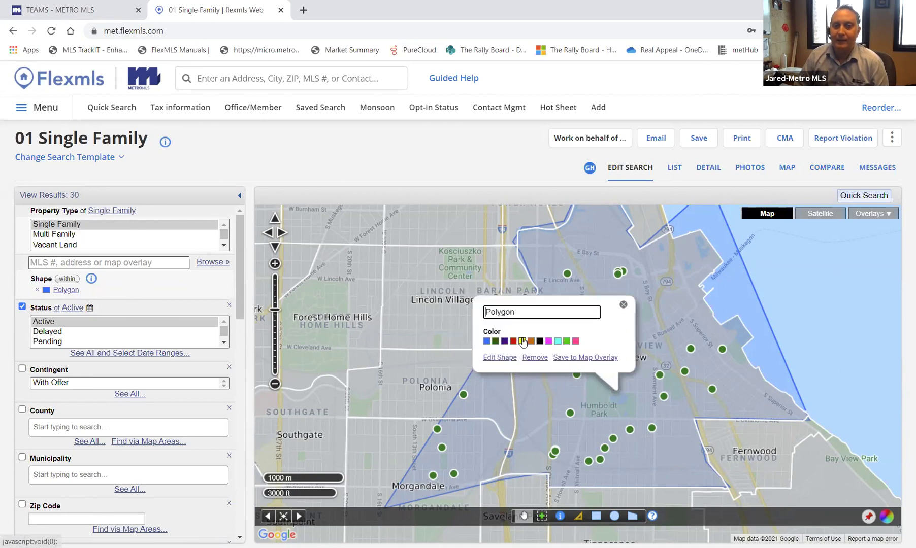
pyautogui.press('BackSpace')
pyautogui.press('BackSpace')
pyautogui.press('BackSpace')
pyautogui.press('BackSpace')
pyautogui.press('BackSpace')
pyautogui.press('BackSpace')
pyautogui.press('BackSpace')
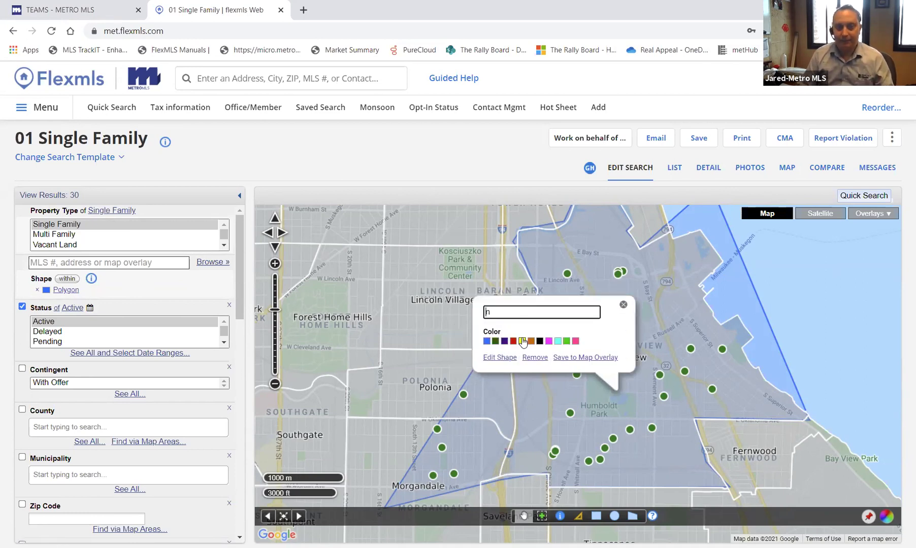
pyautogui.write('Ba')
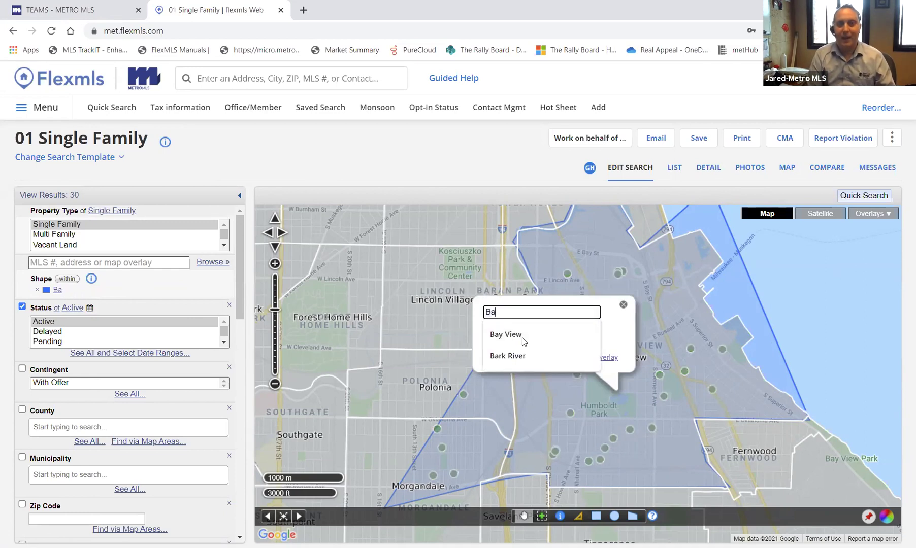
pyautogui.write('y View')
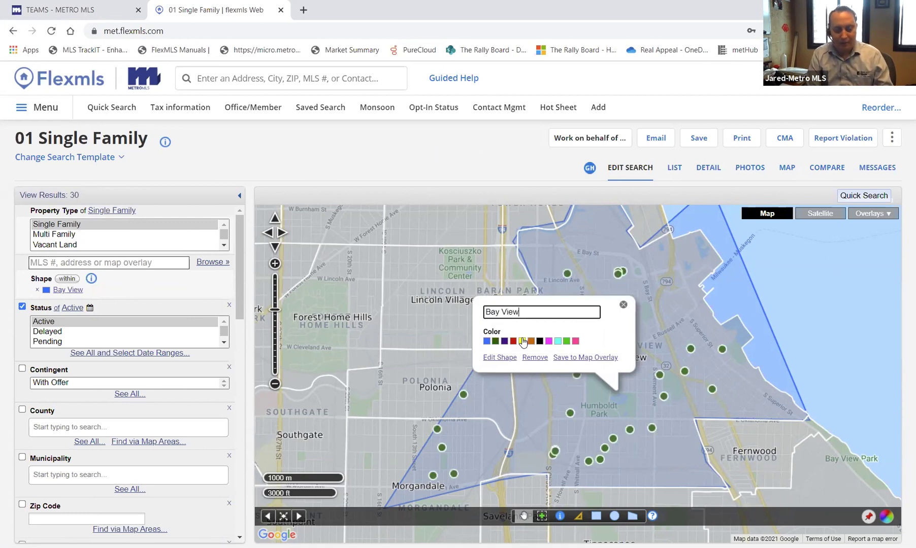
pyautogui.write('15')
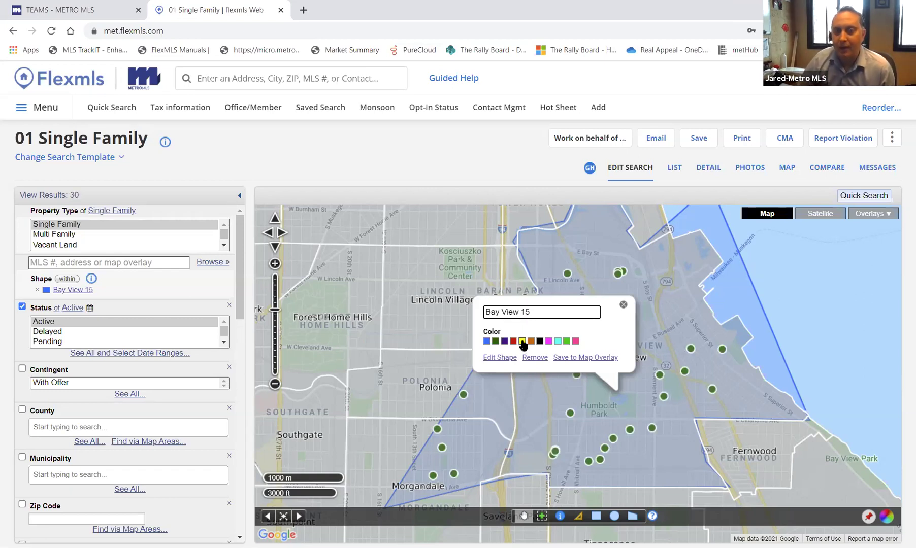
pyautogui.click(522, 342)
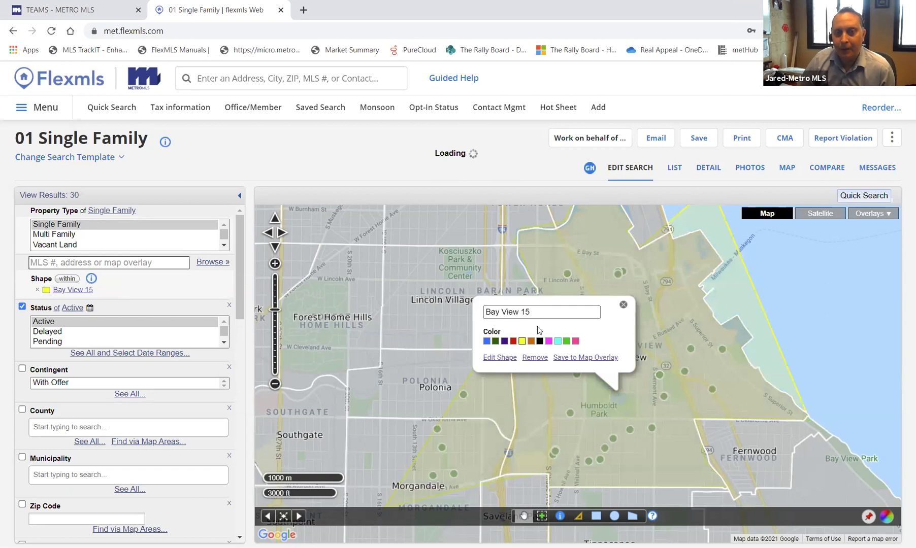
# - Drag the polygon's western and south-western corners inward, cutting results to 25 listings
pyautogui.click(499, 359)
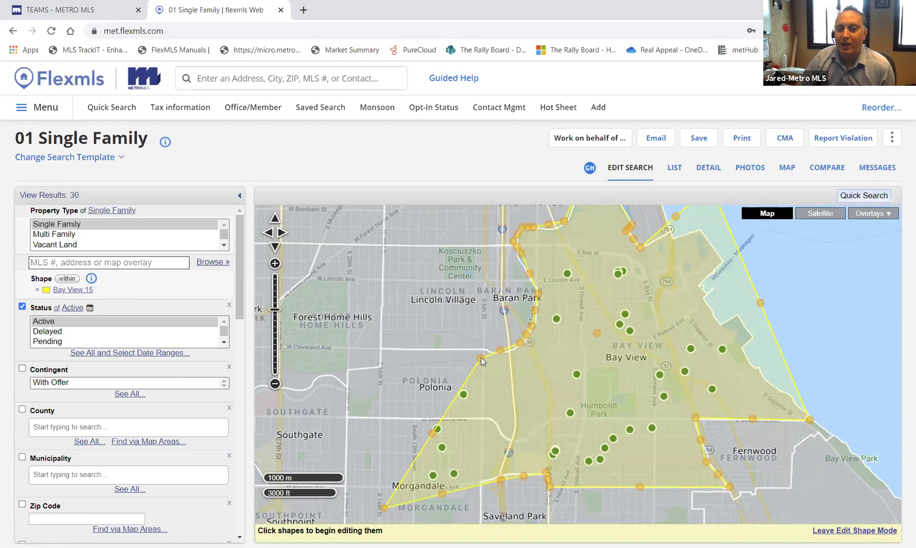
pyautogui.moveTo(482, 358); pyautogui.dragTo(508, 355)
pyautogui.moveTo(446, 431); pyautogui.dragTo(515, 414)
pyautogui.moveTo(386, 507); pyautogui.dragTo(512, 446)
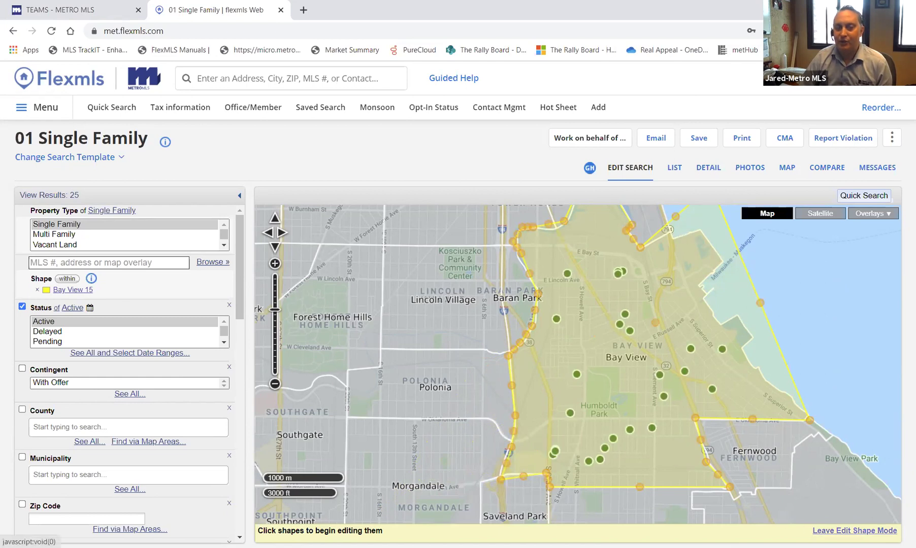
pyautogui.click(854, 531)
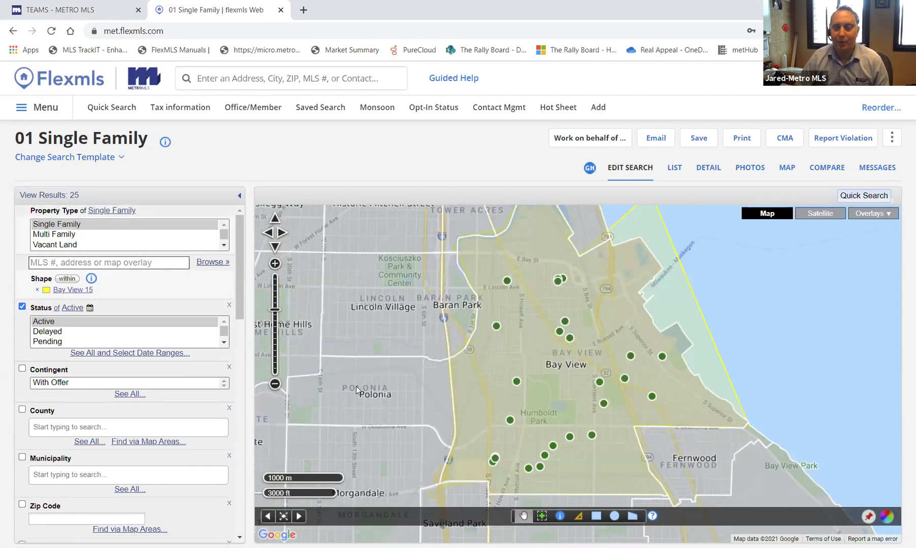
# - Zoom out, pan the map west past Rose Hill to Conrad Gardens, and zoom back in
pyautogui.scroll(-1, 358, 396)
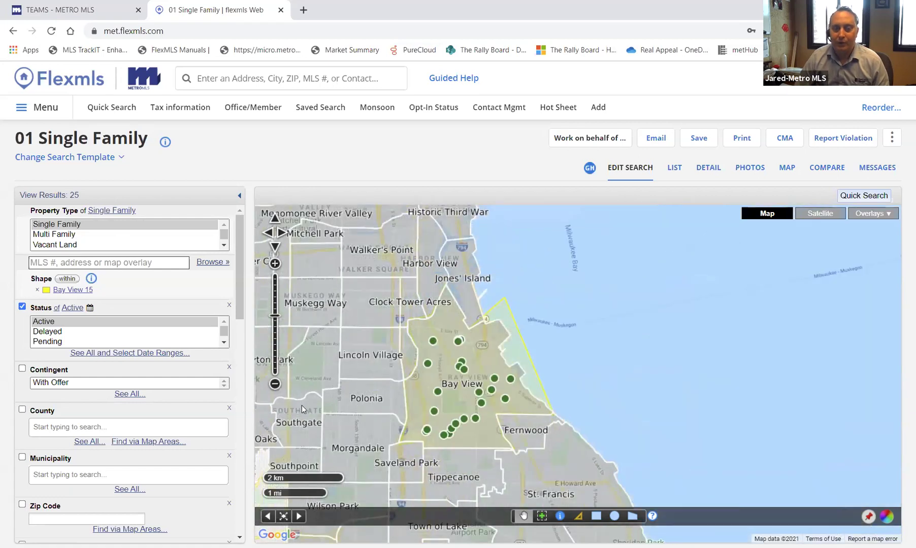
pyautogui.moveTo(301, 406); pyautogui.dragTo(590, 367)
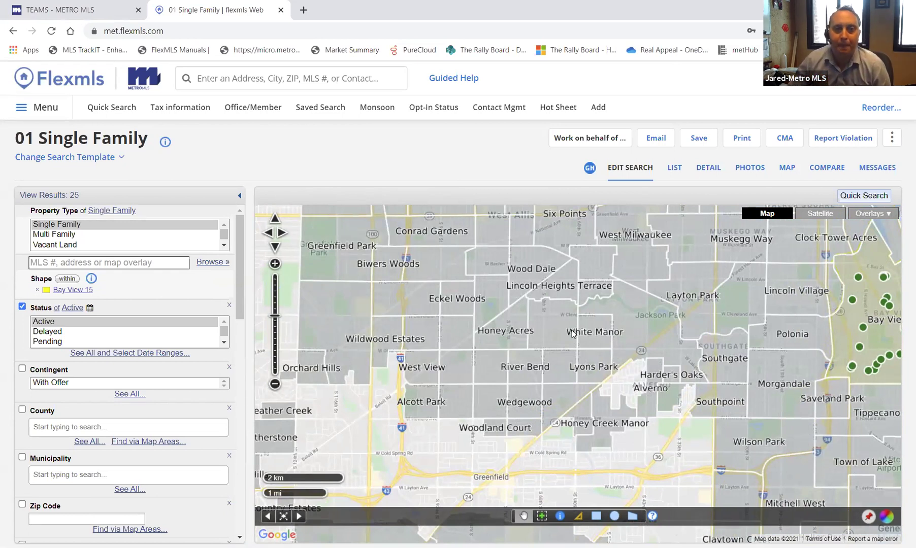
pyautogui.moveTo(489, 325); pyautogui.dragTo(490, 443)
pyautogui.scroll(1, 457, 361)
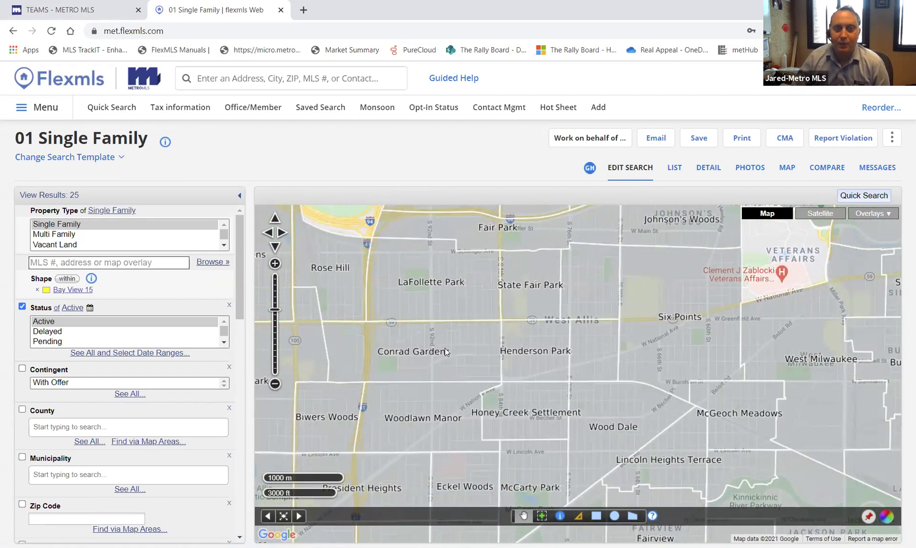
# - Draw a rectangular polygon covering Conrad Gardens and add it to the search
pyautogui.click(633, 517)
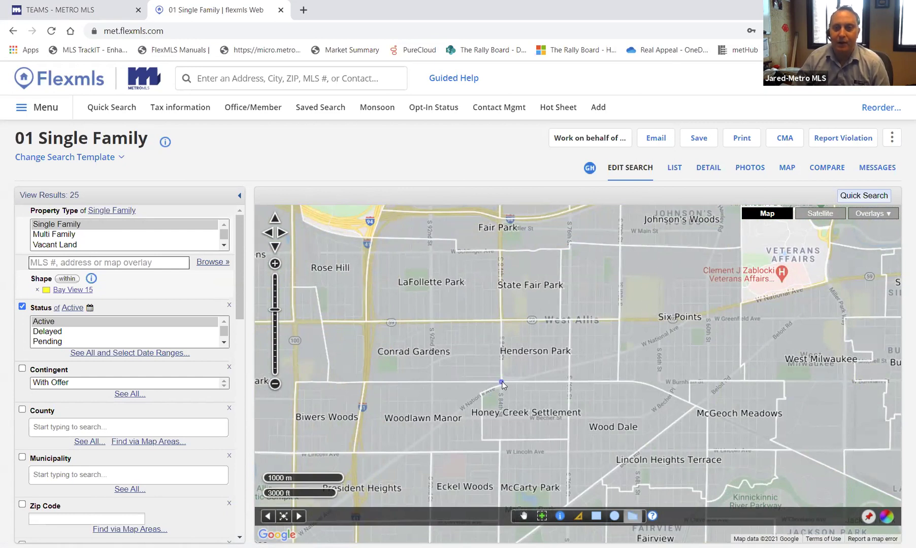
pyautogui.click(502, 322)
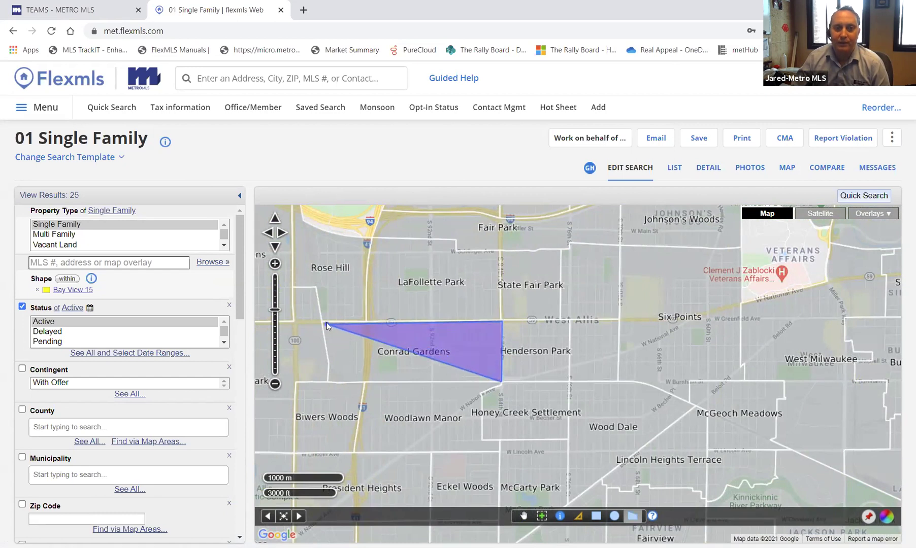
pyautogui.doubleClick(321, 320)
pyautogui.moveTo(336, 343); pyautogui.dragTo(326, 381)
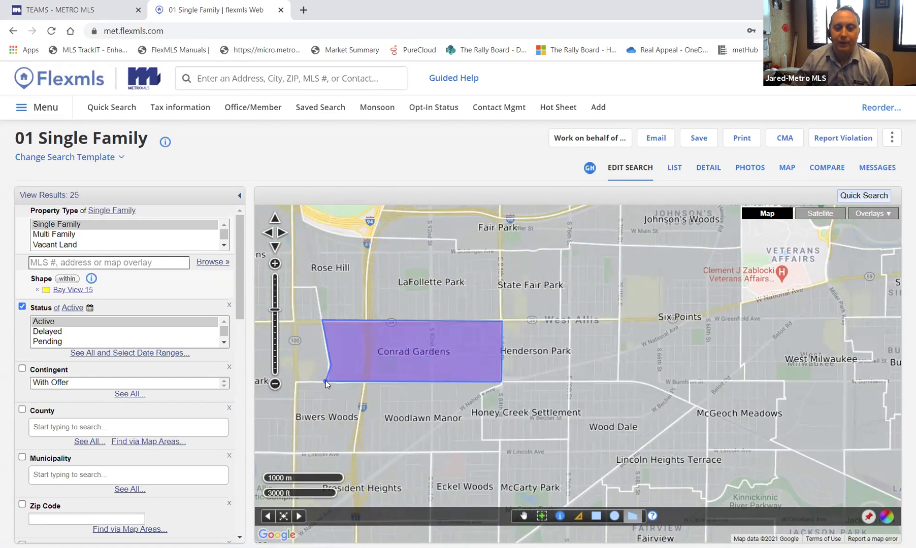
pyautogui.click(326, 381)
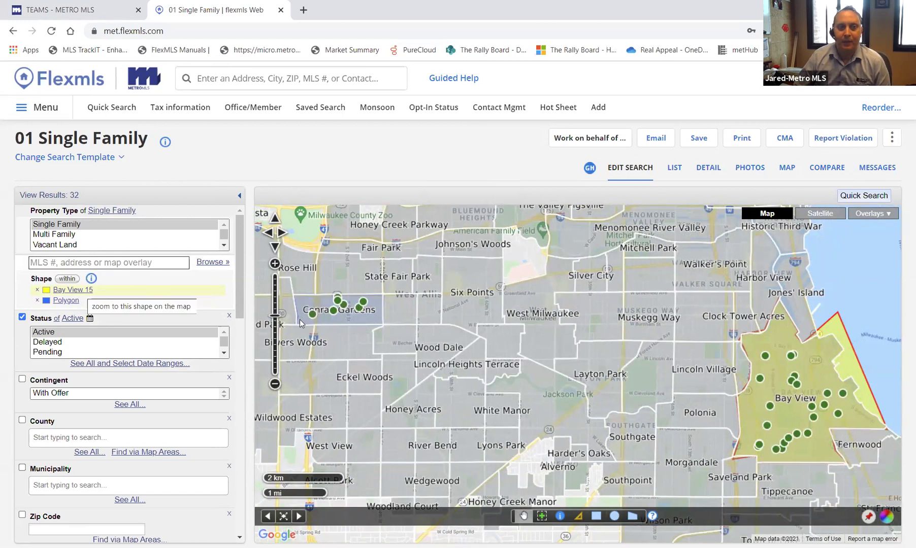
# - Name the new polygon 'Conrad Gardens' and colour it light cyan
pyautogui.click(346, 319)
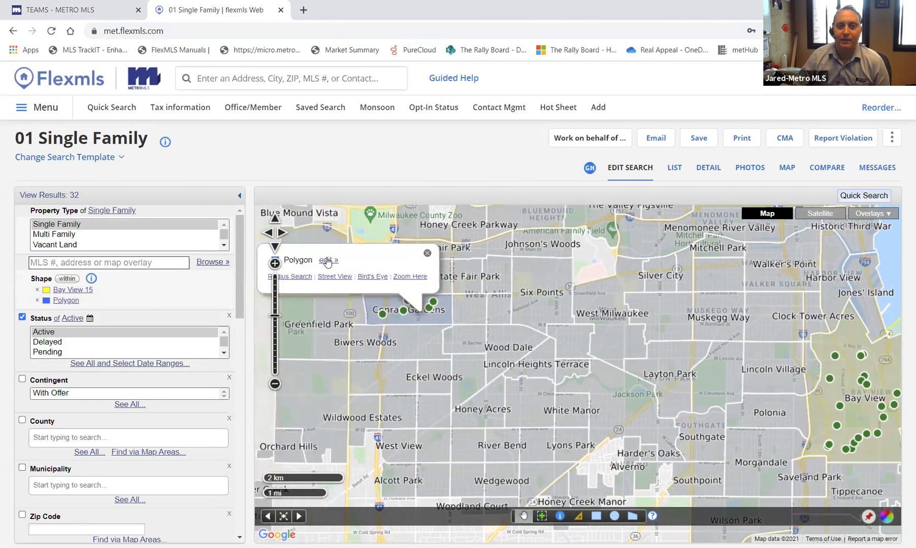
pyautogui.click(335, 264)
pyautogui.press('Delete')
pyautogui.press('Delete')
pyautogui.press('Delete')
pyautogui.press('Delete')
pyautogui.press('Delete')
pyautogui.press('Delete')
pyautogui.press('Delete')
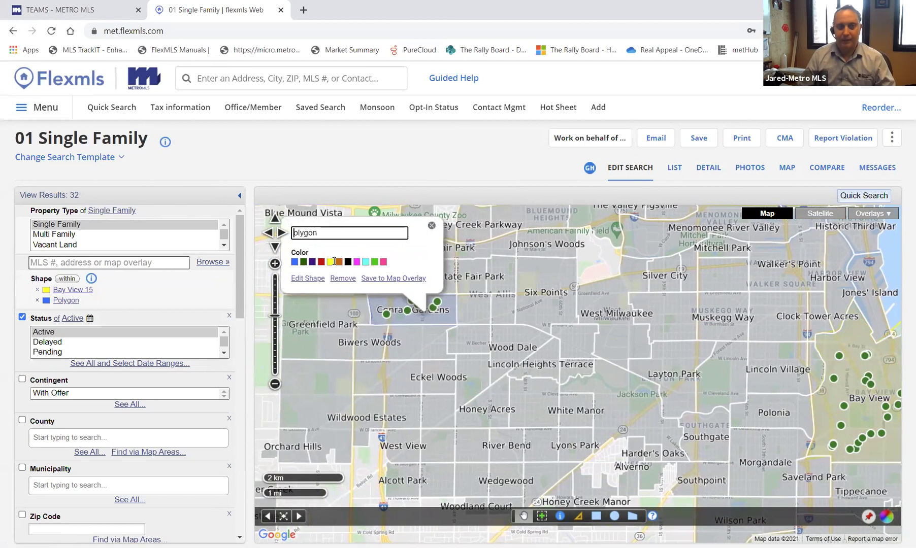
pyautogui.write('Conrad')
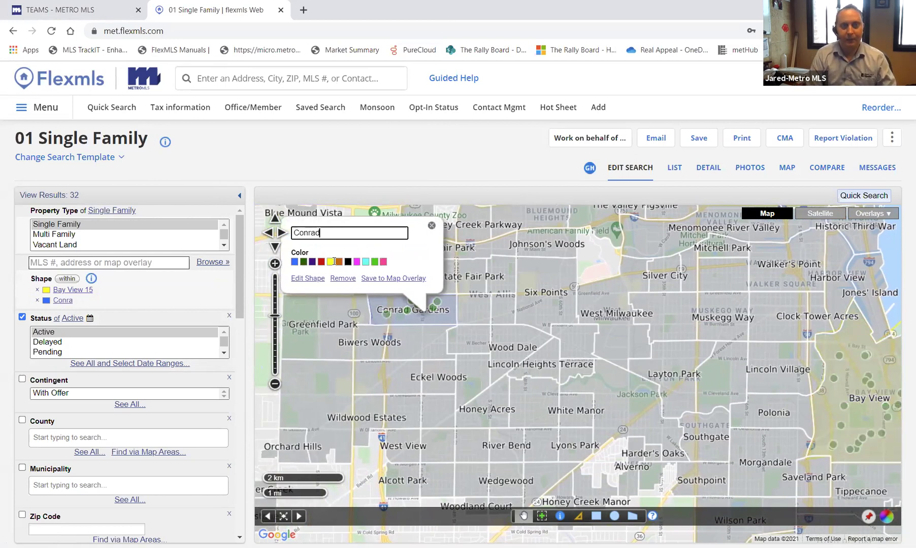
pyautogui.write(' Gardens')
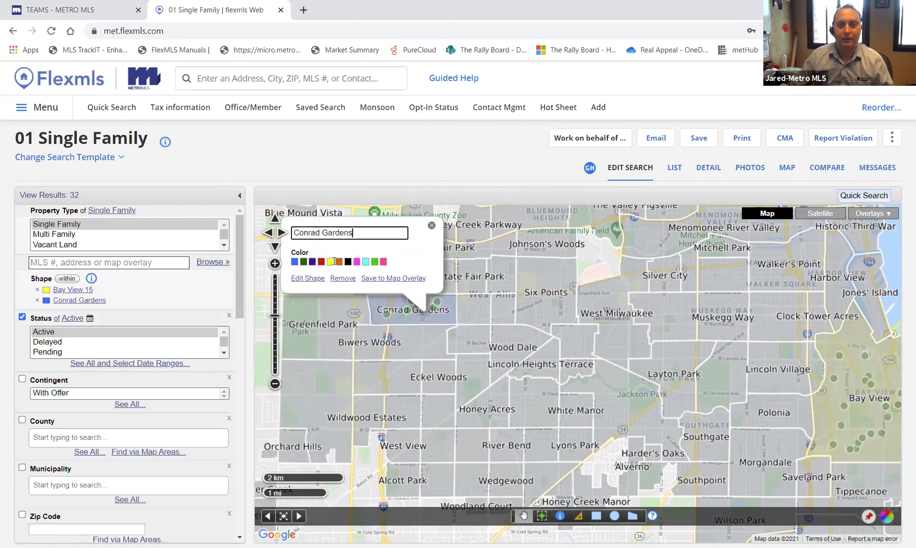
pyautogui.click(366, 263)
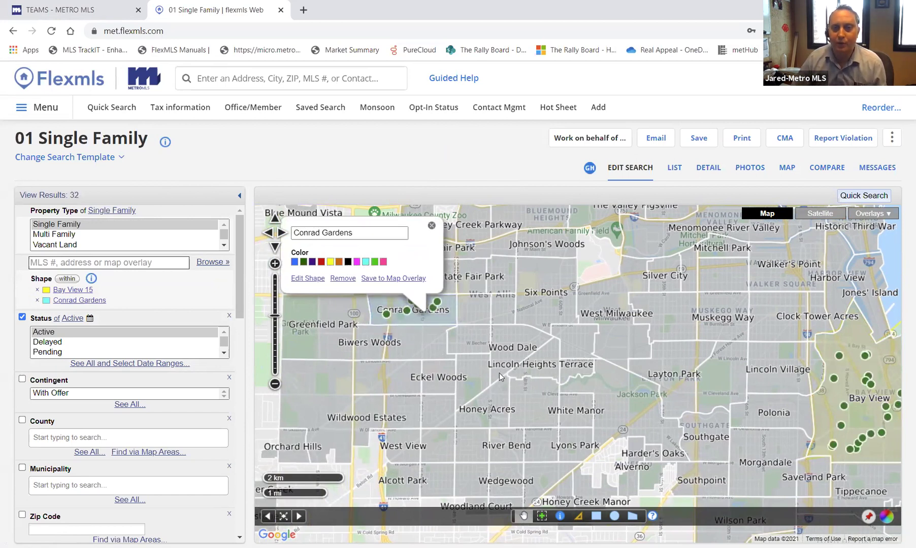
pyautogui.scroll(1, 521, 405)
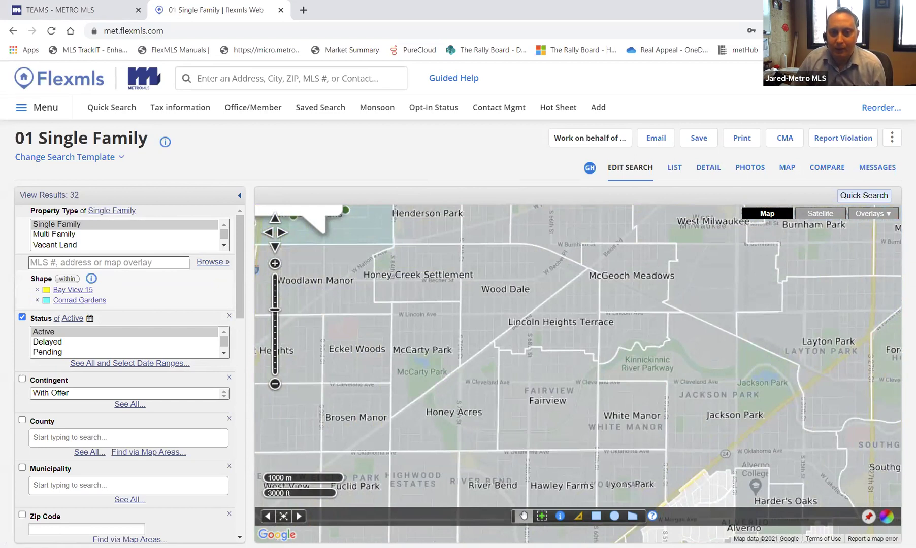
# - Draw a third polygon around White Manor, with a corner at W Cleveland Ave
pyautogui.click(635, 516)
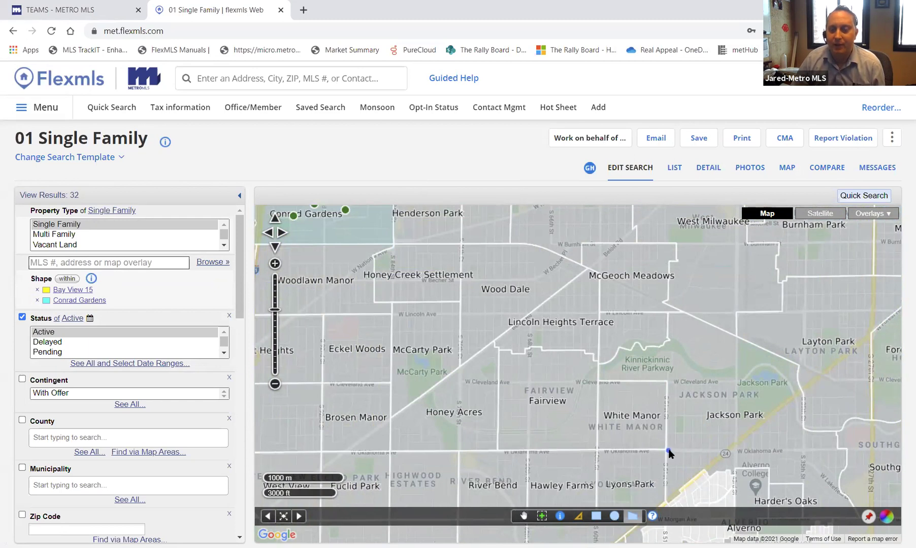
pyautogui.click(668, 382)
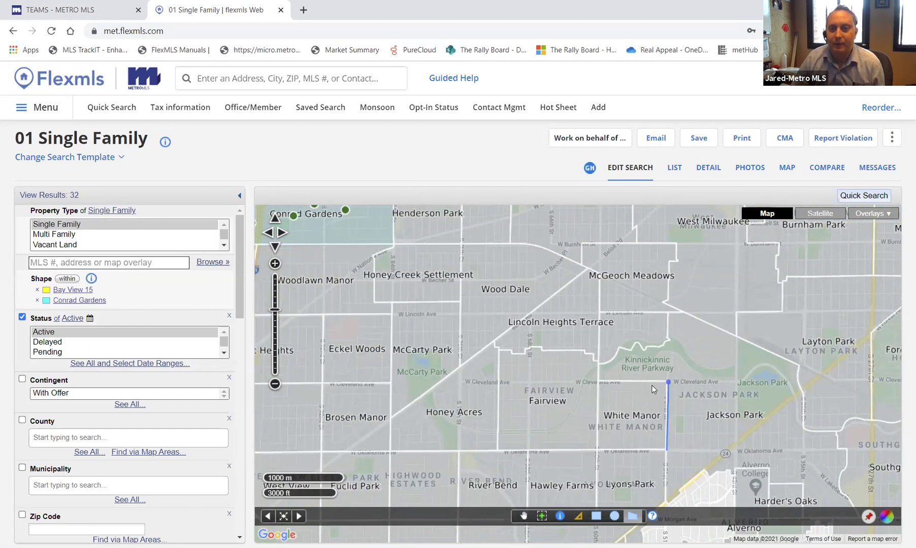
pyautogui.click(598, 382)
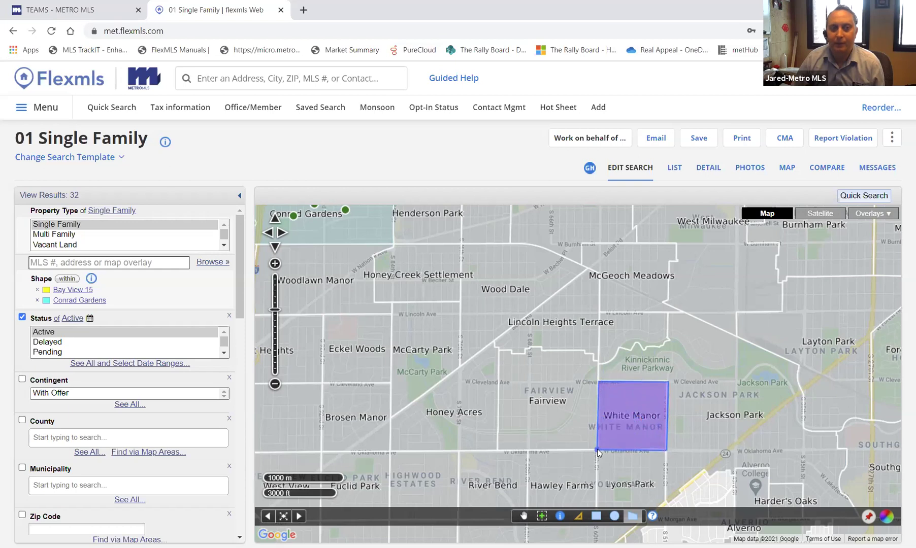
pyautogui.doubleClick(598, 451)
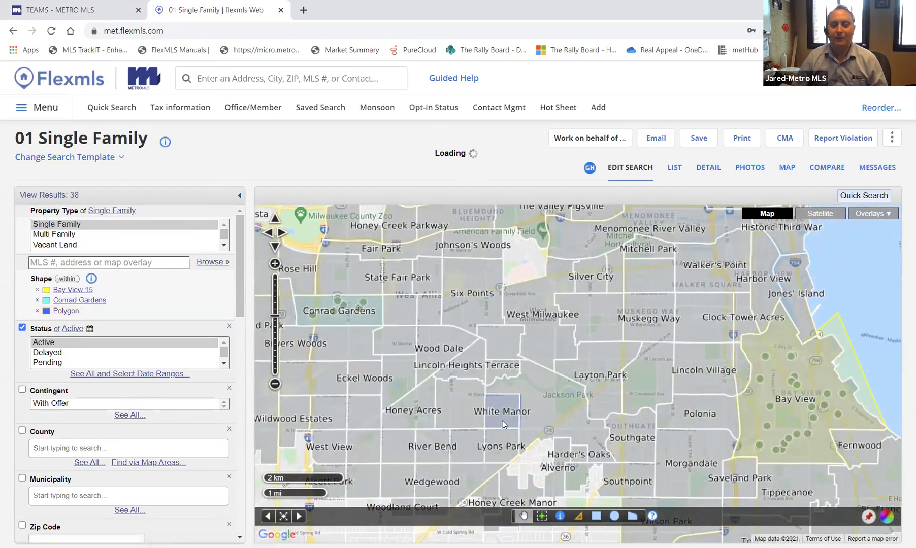
# - Rename the White Manor polygon to 'White Manor'
pyautogui.click(502, 425)
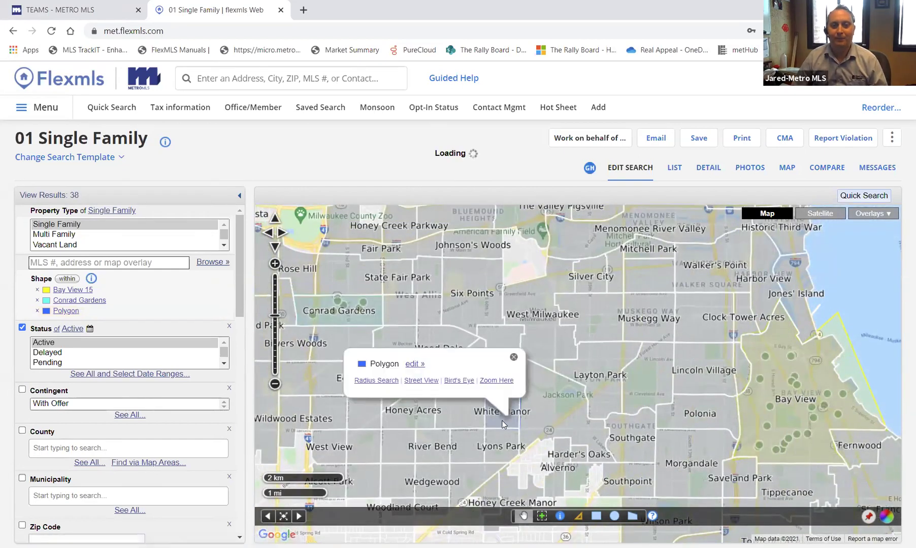
pyautogui.click(414, 363)
pyautogui.press('BackSpace')
pyautogui.press('BackSpace')
pyautogui.press('BackSpace')
pyautogui.press('BackSpace')
pyautogui.press('BackSpace')
pyautogui.press('BackSpace')
pyautogui.press('BackSpace')
pyautogui.write('White Manor')
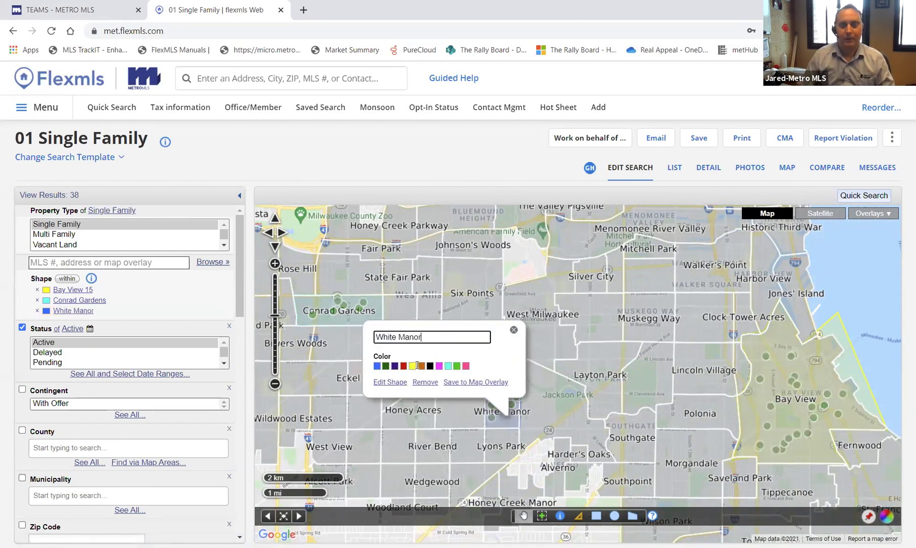
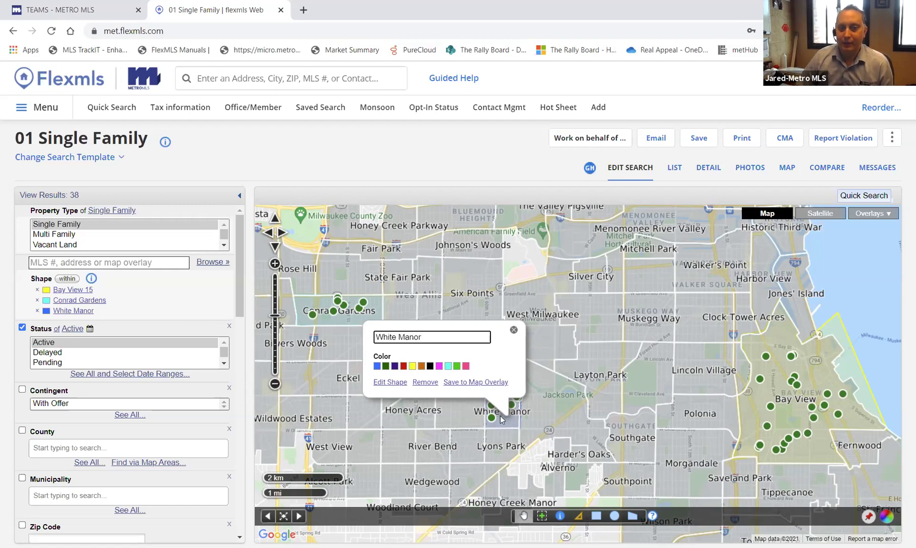
# - Add the White Manor and Conrad Gardens shapes to the existing Milwaukee Area Neighborhoods overlay and save
pyautogui.click(473, 384)
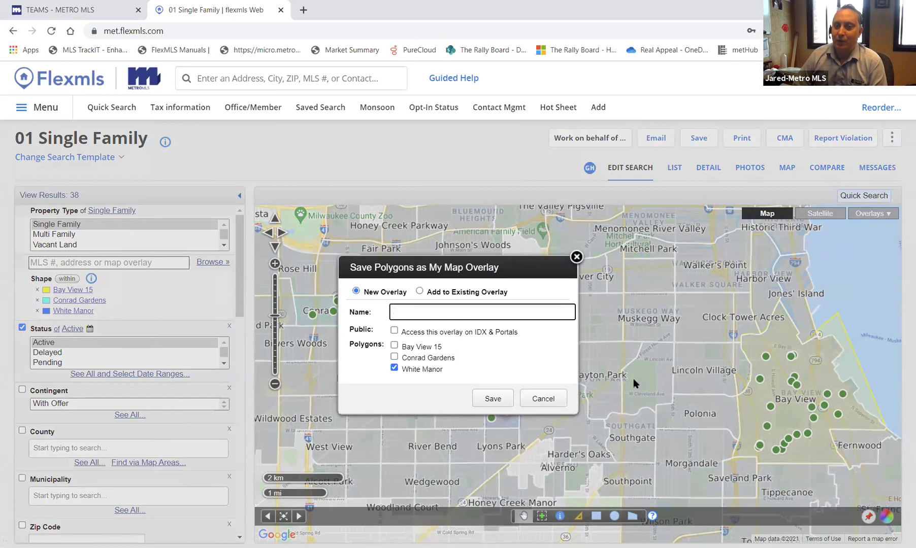
pyautogui.click(457, 297)
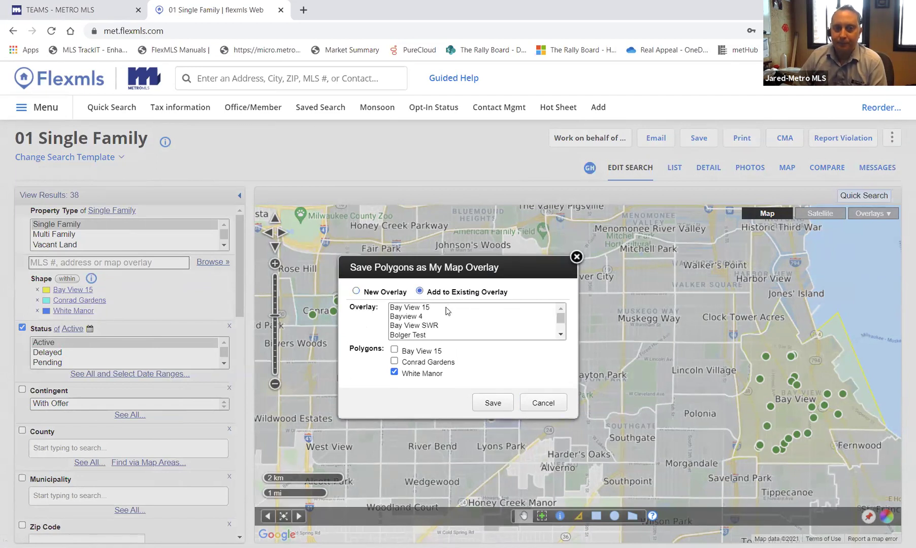
pyautogui.scroll(-3, 429, 318)
pyautogui.scroll(-5, 432, 320)
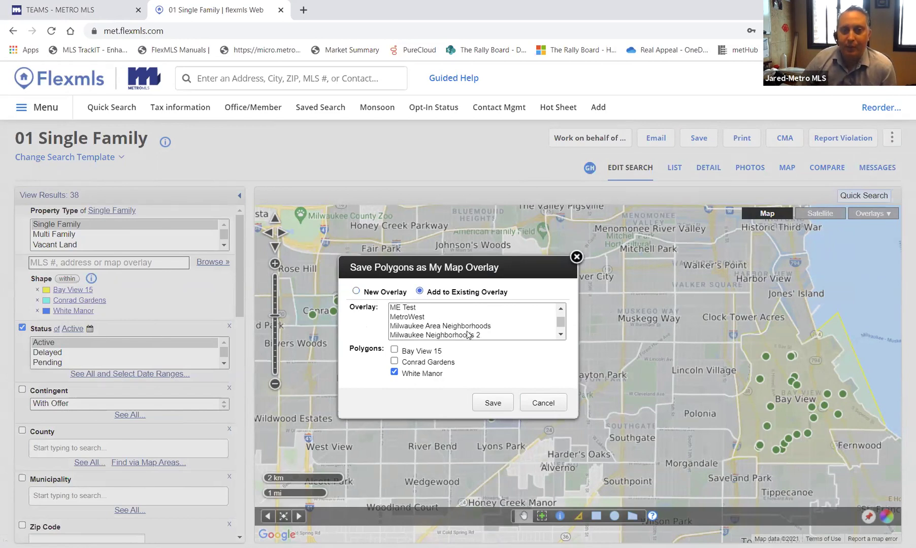
pyautogui.click(474, 327)
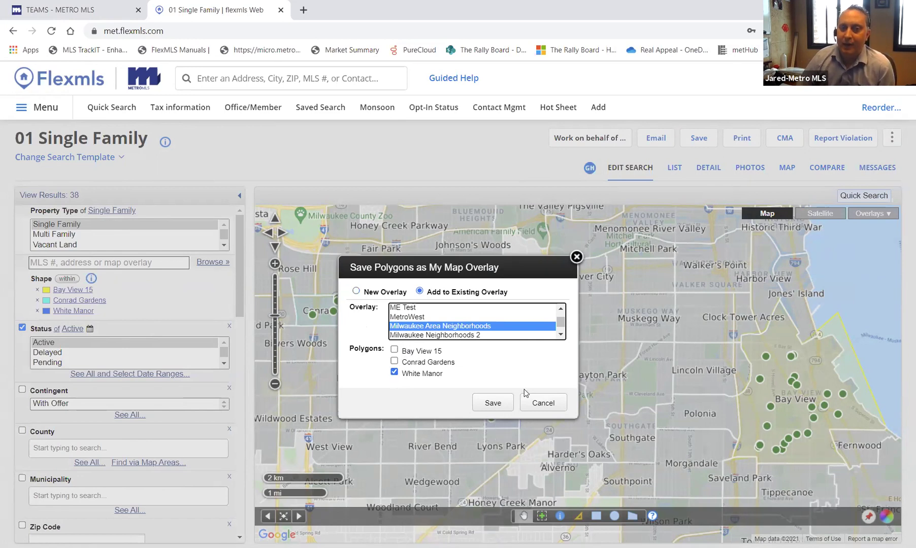
pyautogui.click(394, 362)
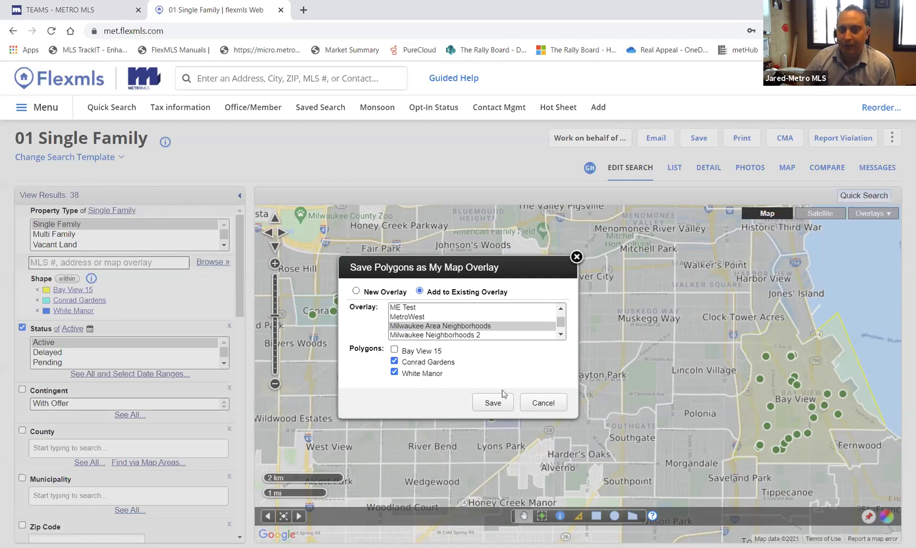
pyautogui.click(493, 403)
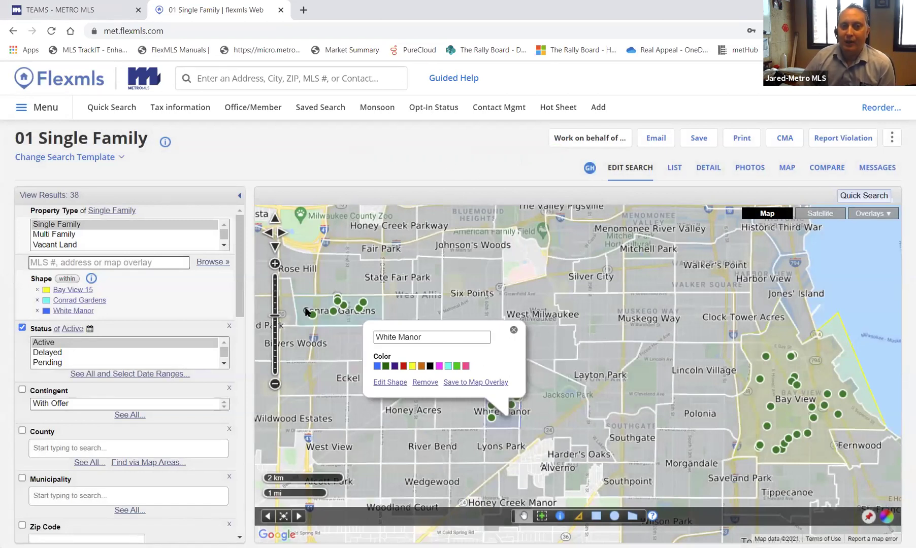
# - Start a fresh Quick Search and bring up the list of saved search locations
pyautogui.click(112, 108)
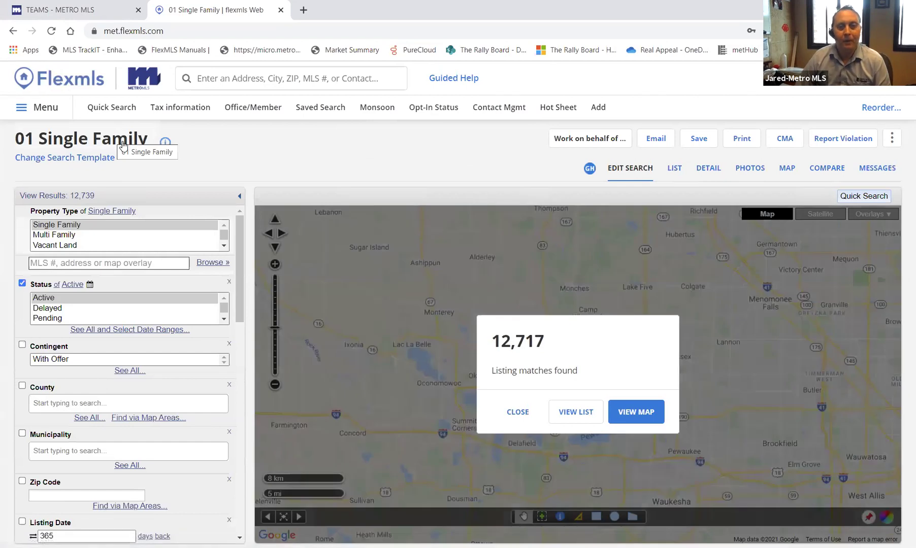
pyautogui.click(508, 412)
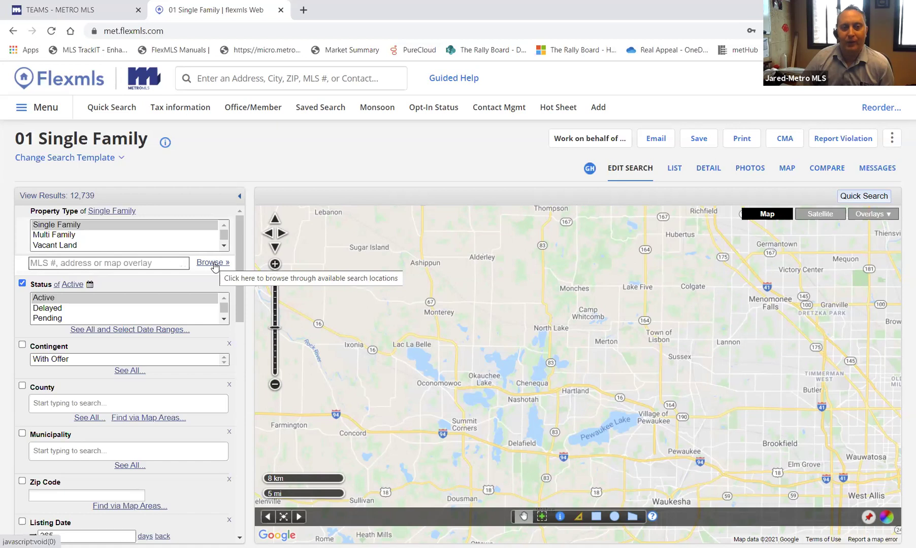
pyautogui.click(214, 264)
pyautogui.scroll(-6, 282, 345)
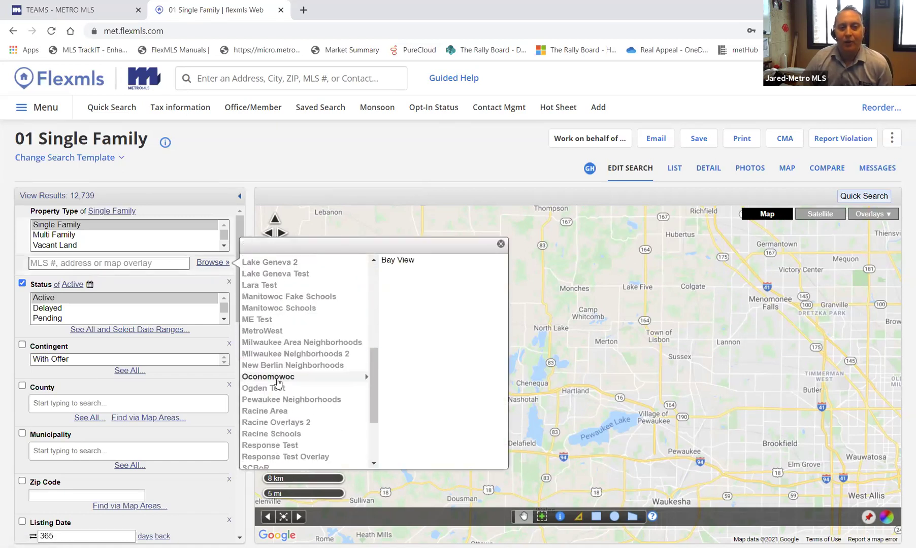
pyautogui.scroll(-4, 299, 445)
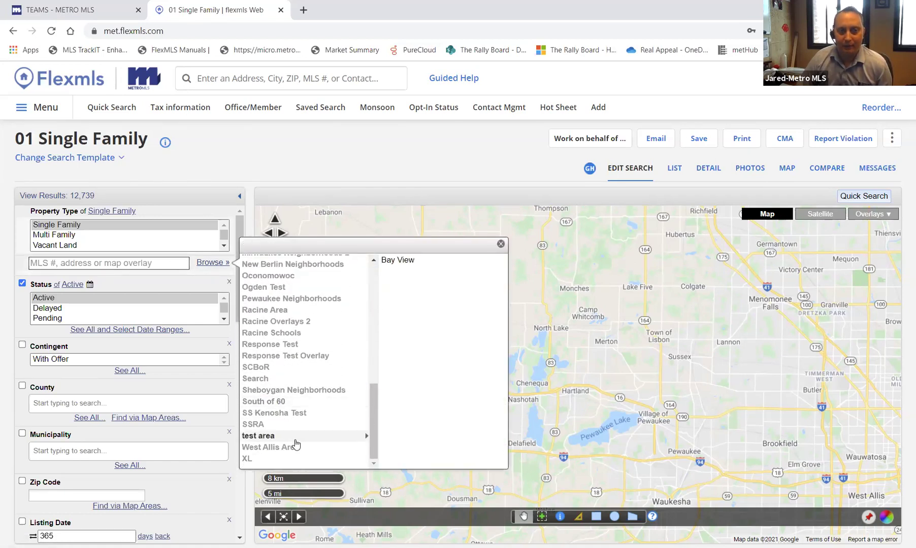
pyautogui.scroll(2, 296, 445)
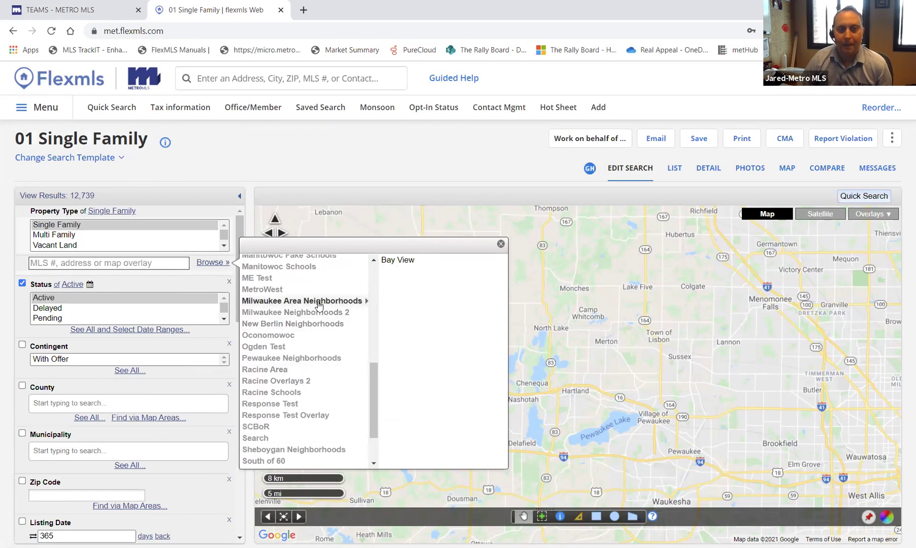
# - Restrict the search to the Bay View area from the KW Test Area overlay (25 results)
pyautogui.click(318, 303)
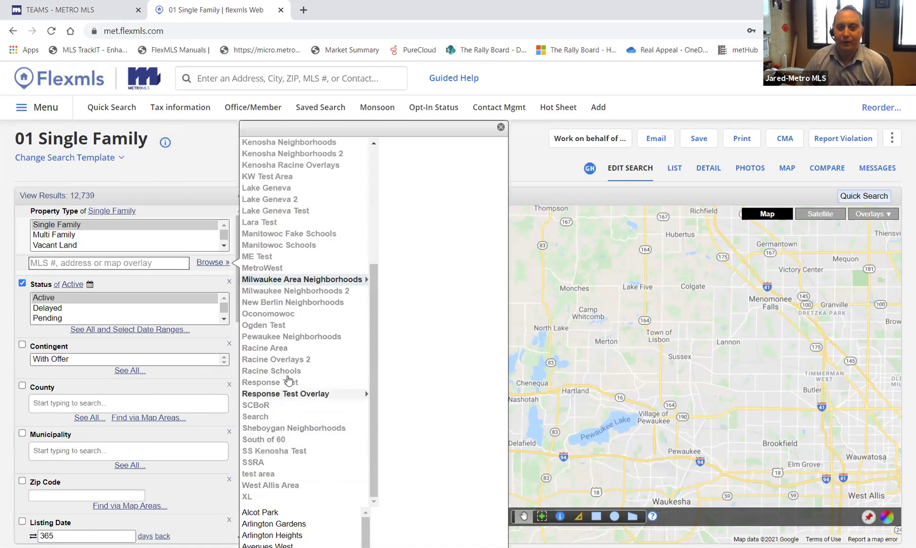
pyautogui.click(273, 293)
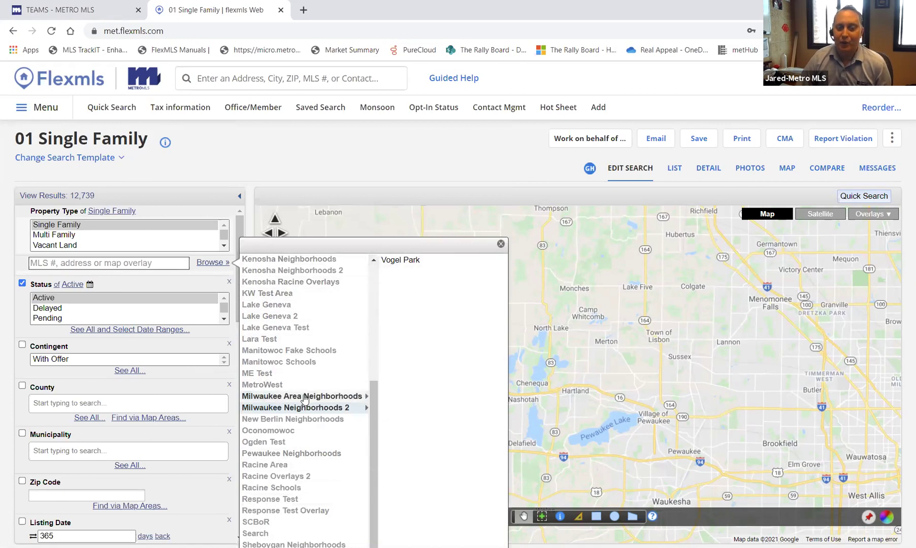
pyautogui.click(305, 402)
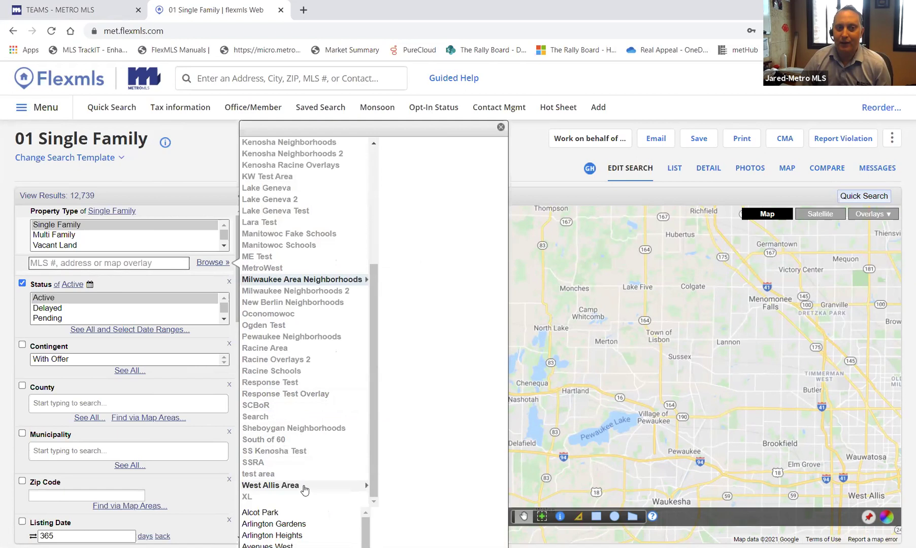
pyautogui.scroll(-4, 315, 525)
pyautogui.scroll(2, 315, 525)
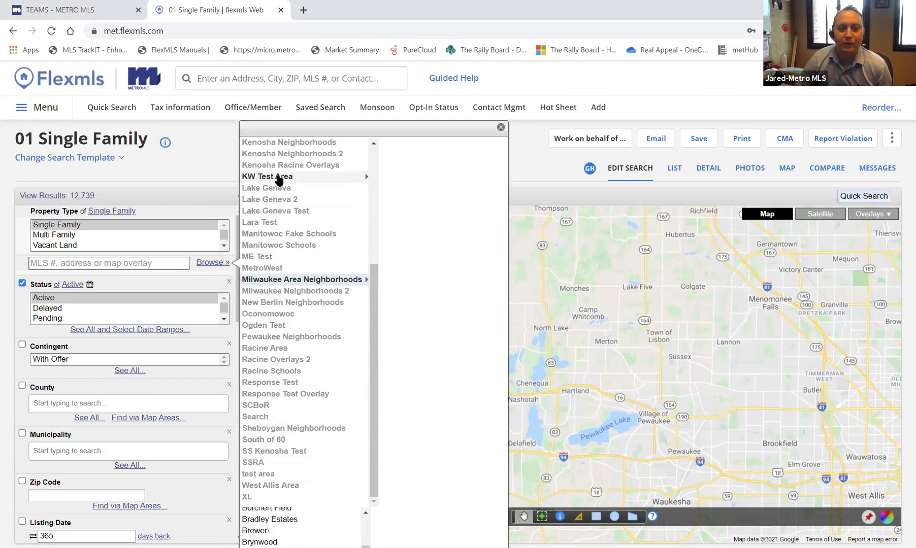
pyautogui.click(278, 177)
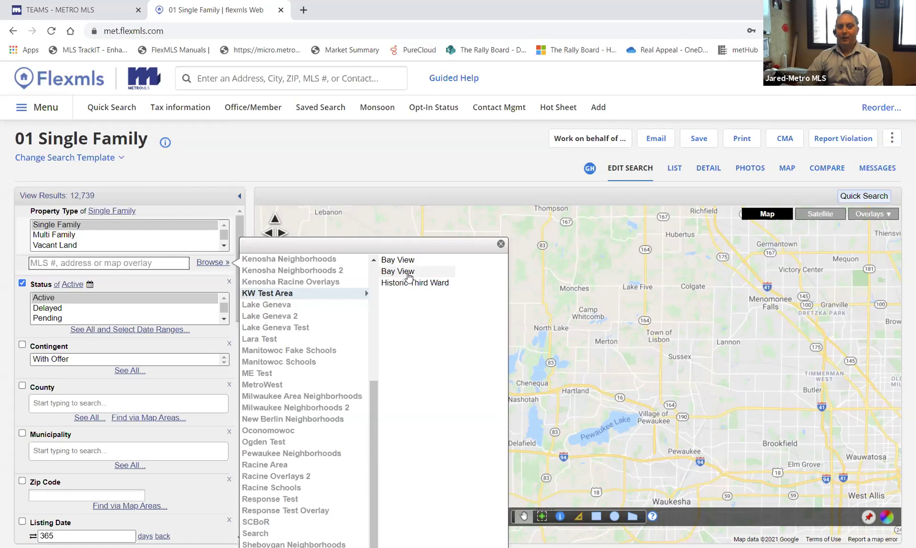
pyautogui.click(408, 276)
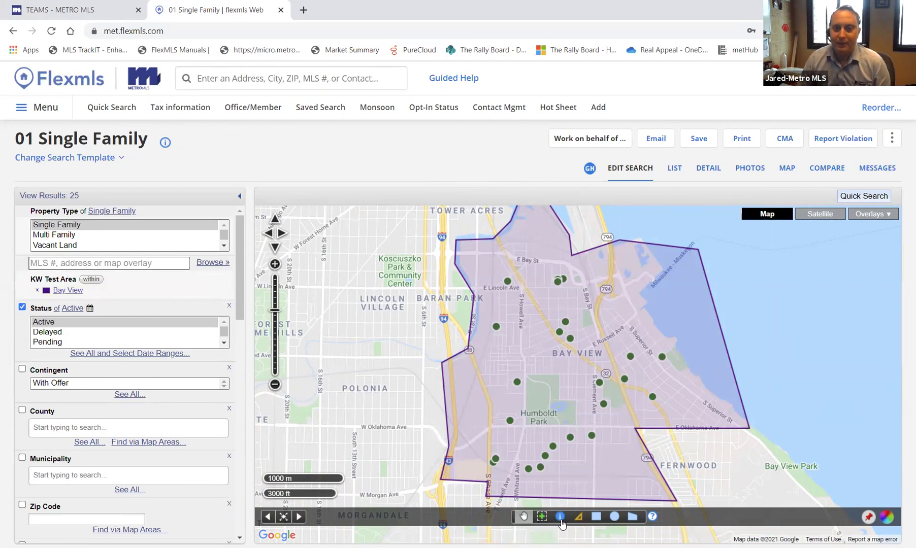
pyautogui.scroll(3, 561, 449)
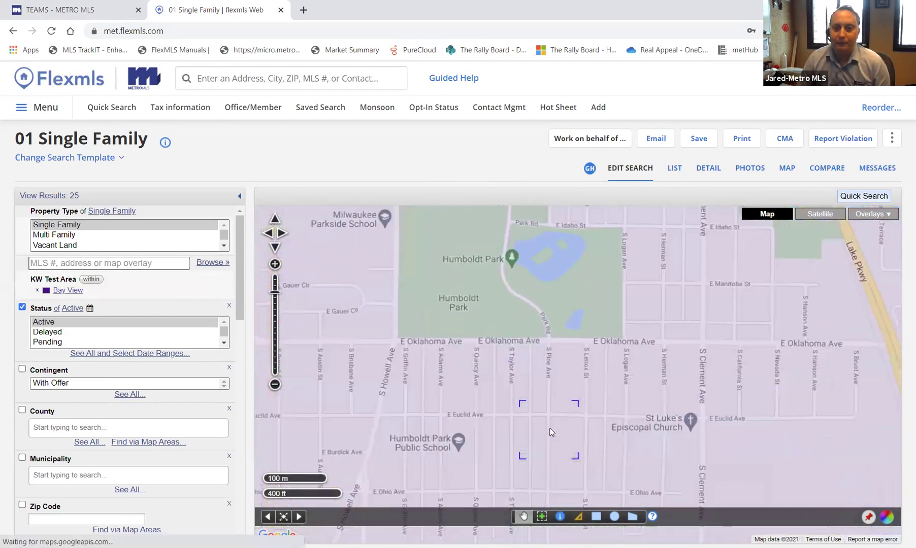
pyautogui.scroll(2, 575, 423)
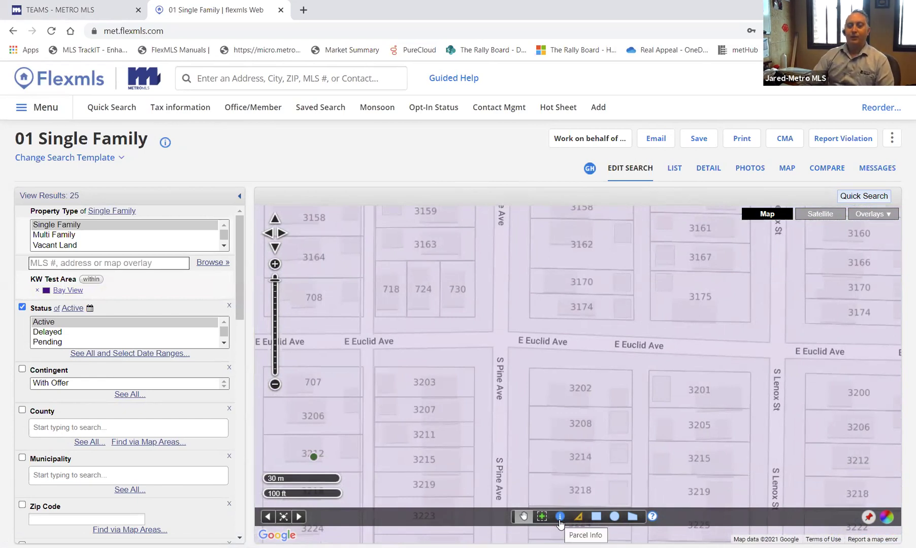
pyautogui.click(559, 518)
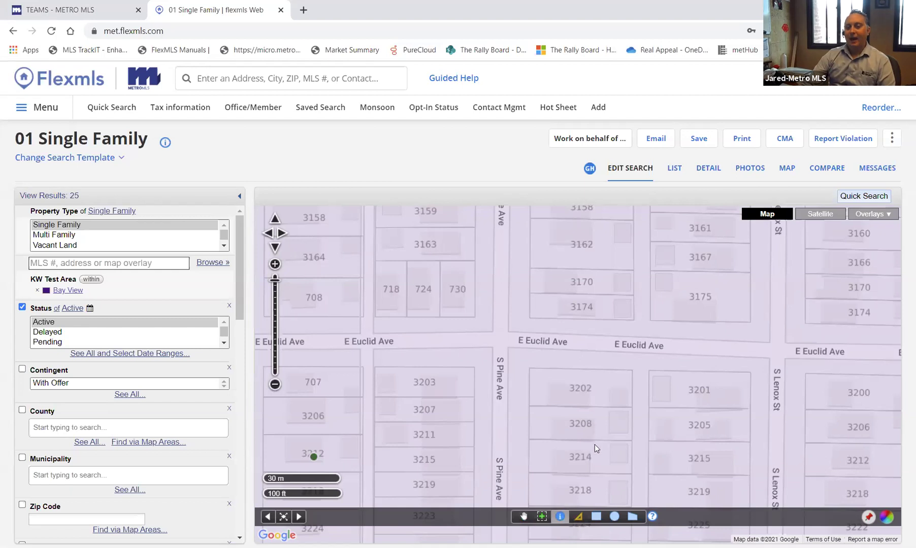
pyautogui.click(578, 390)
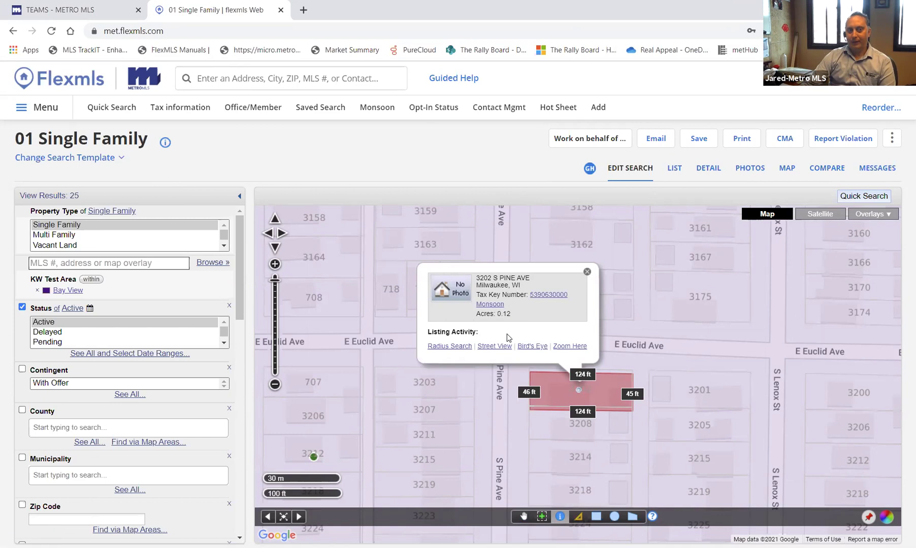
pyautogui.click(587, 272)
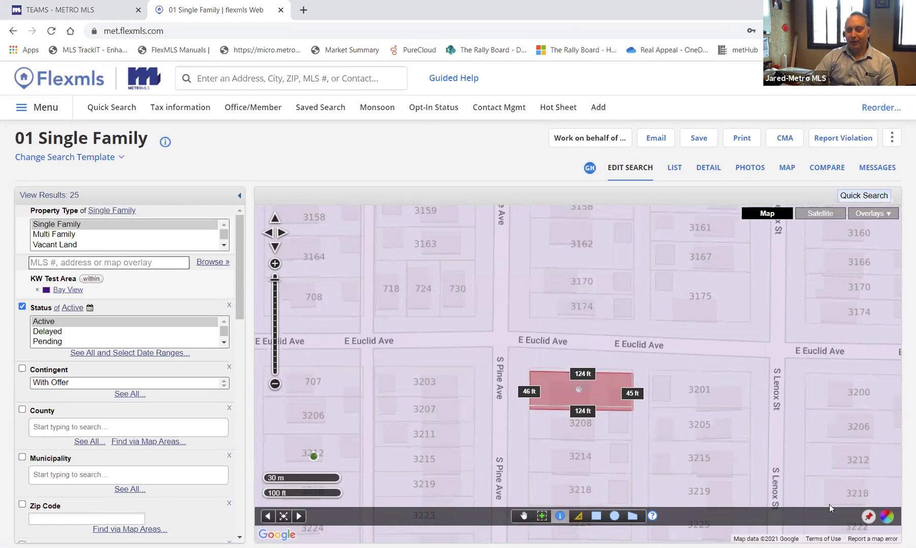
pyautogui.click(106, 112)
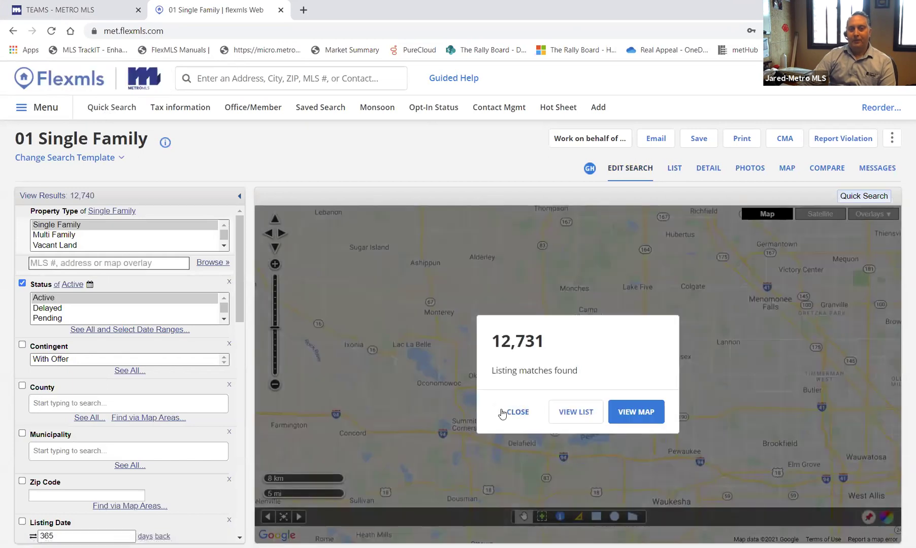
pyautogui.click(513, 412)
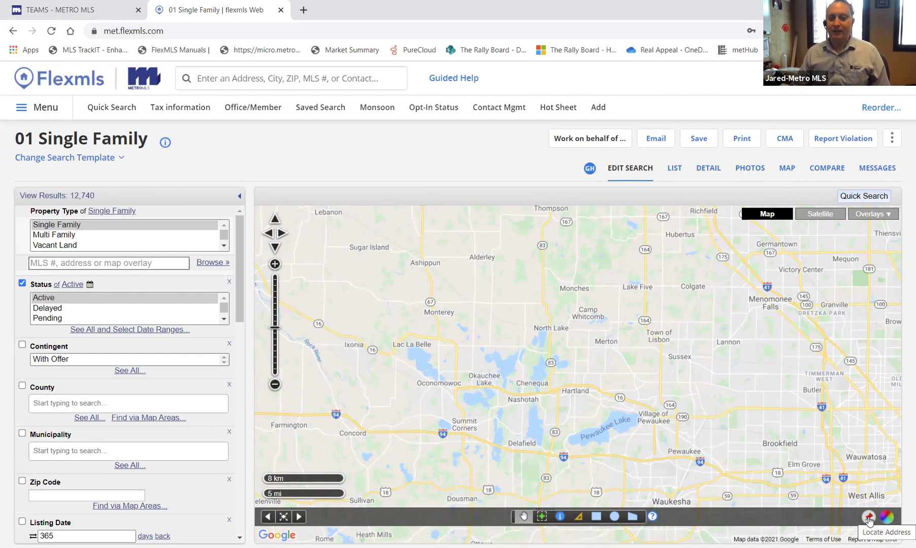
pyautogui.click(869, 517)
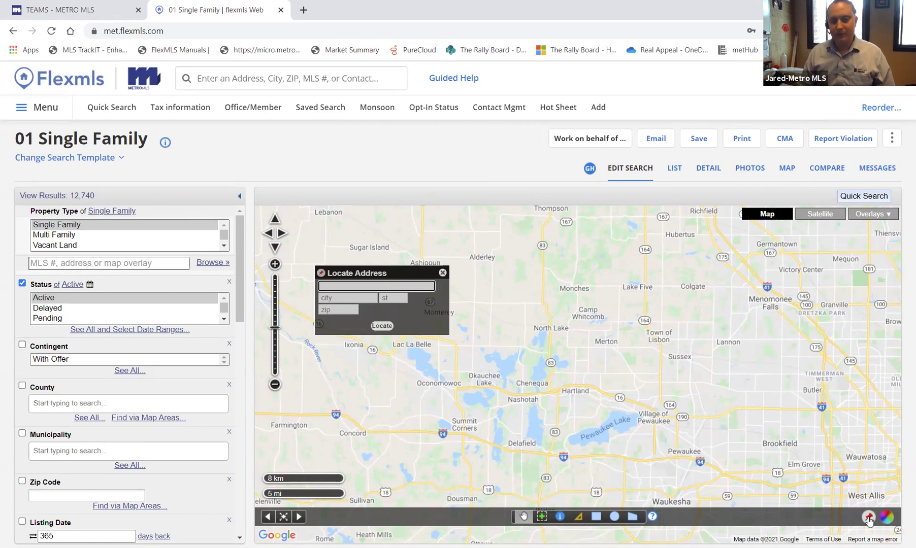
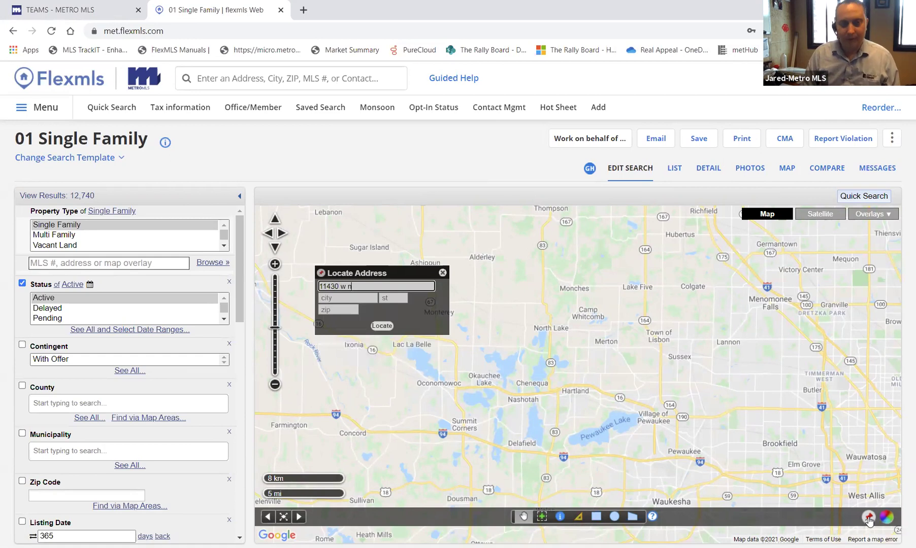
pyautogui.click(382, 310)
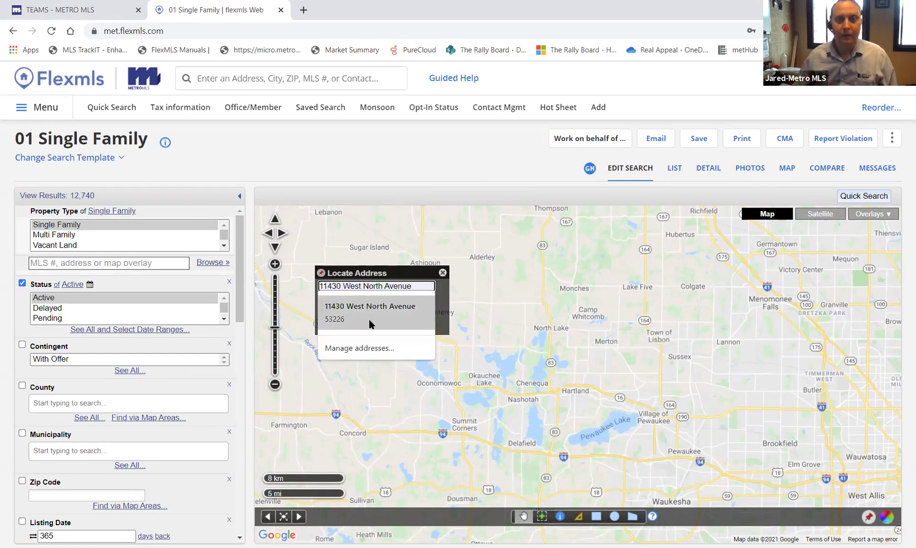
pyautogui.click(380, 327)
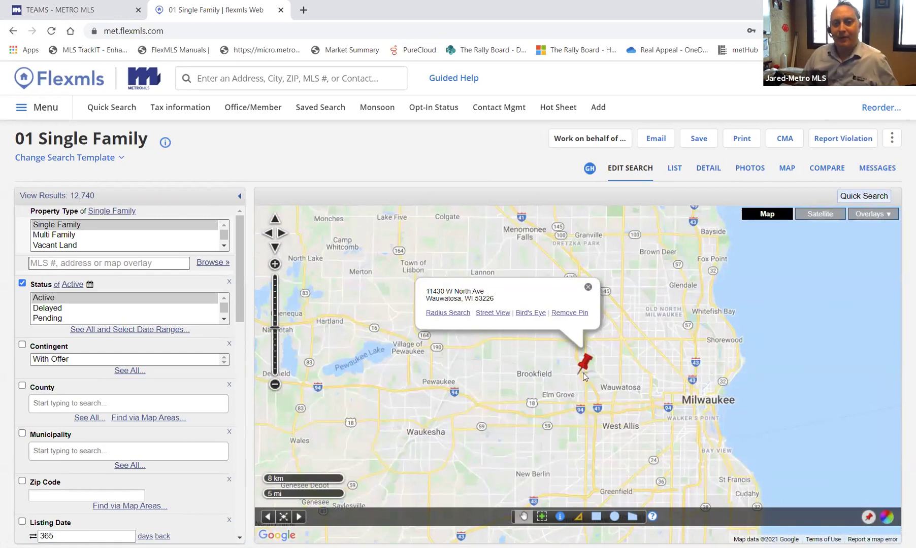
# - Draw a 1.0-mile radius circle around the pin, cutting results to 13, and reopen Radius Search
pyautogui.scroll(3, 584, 381)
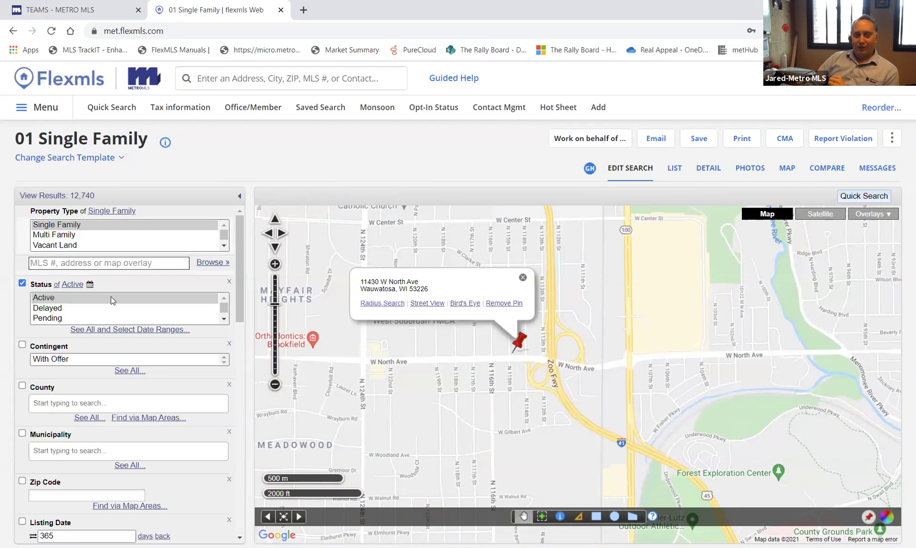
pyautogui.click(381, 303)
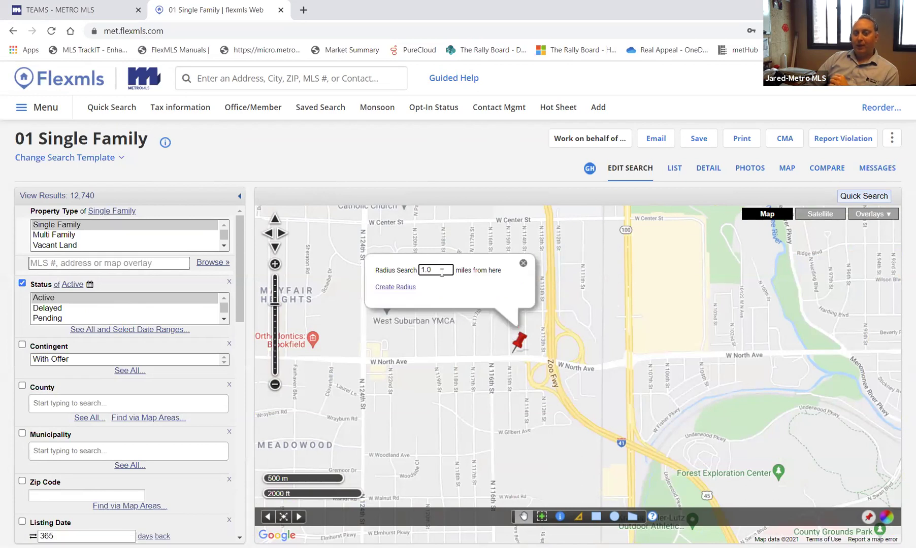
pyautogui.click(398, 288)
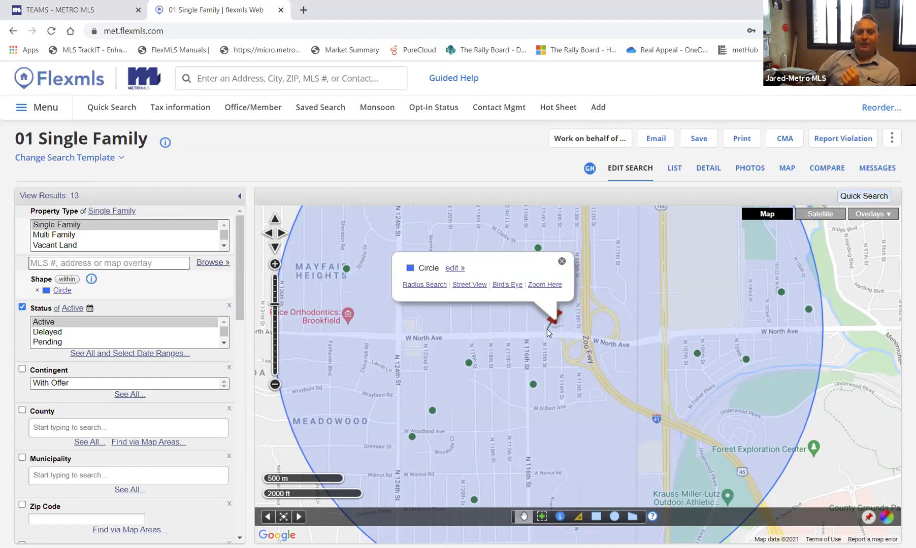
pyautogui.click(561, 262)
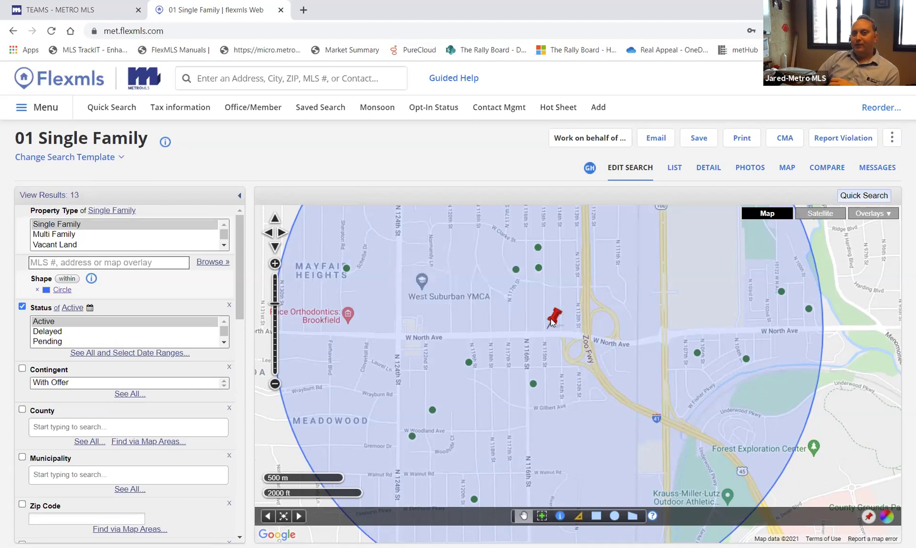
pyautogui.click(552, 322)
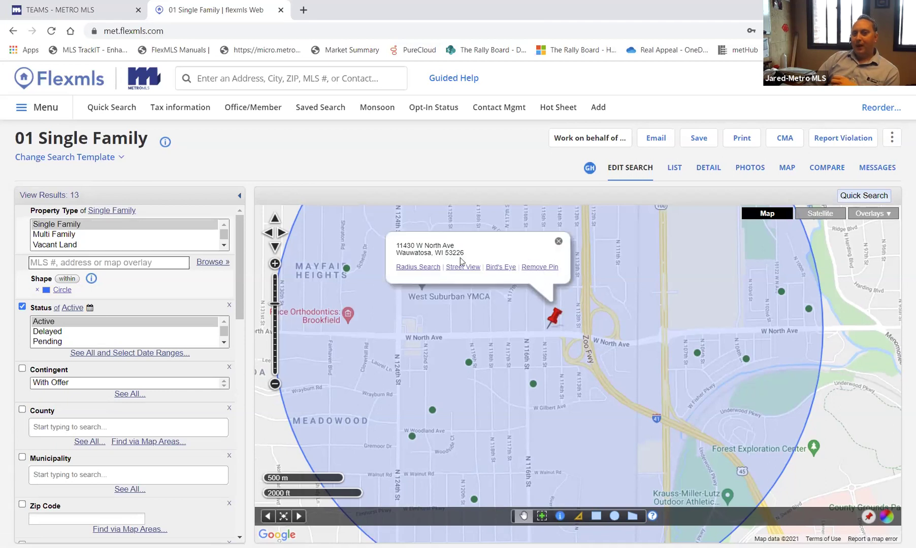
pyautogui.click(428, 275)
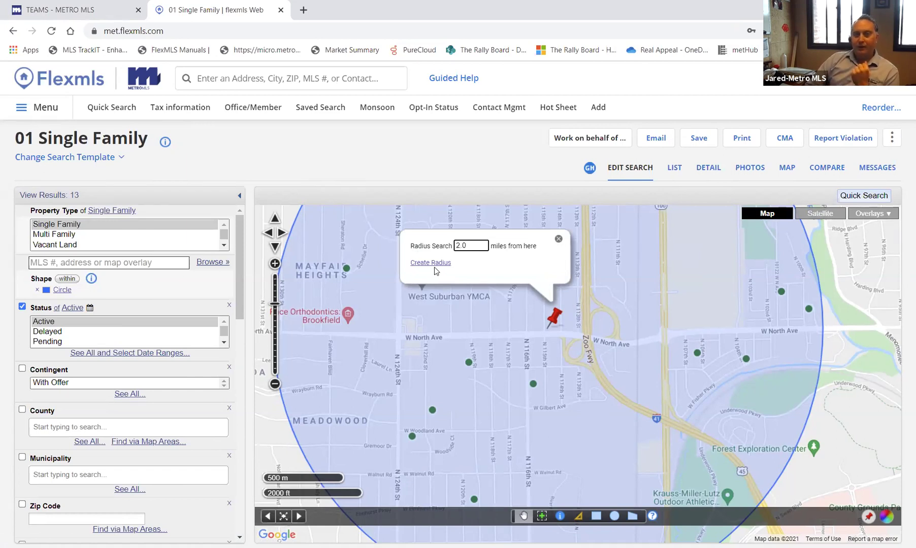
pyautogui.click(432, 263)
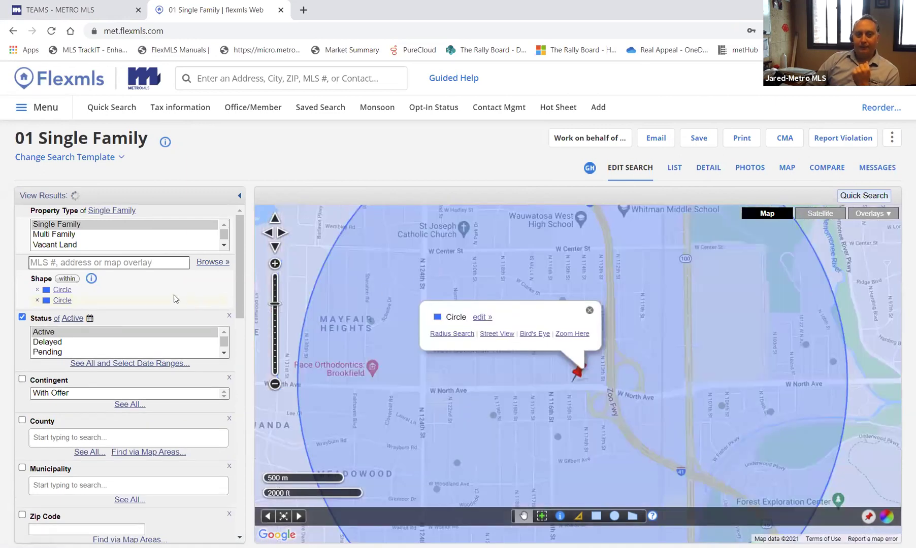
pyautogui.scroll(-1, 344, 309)
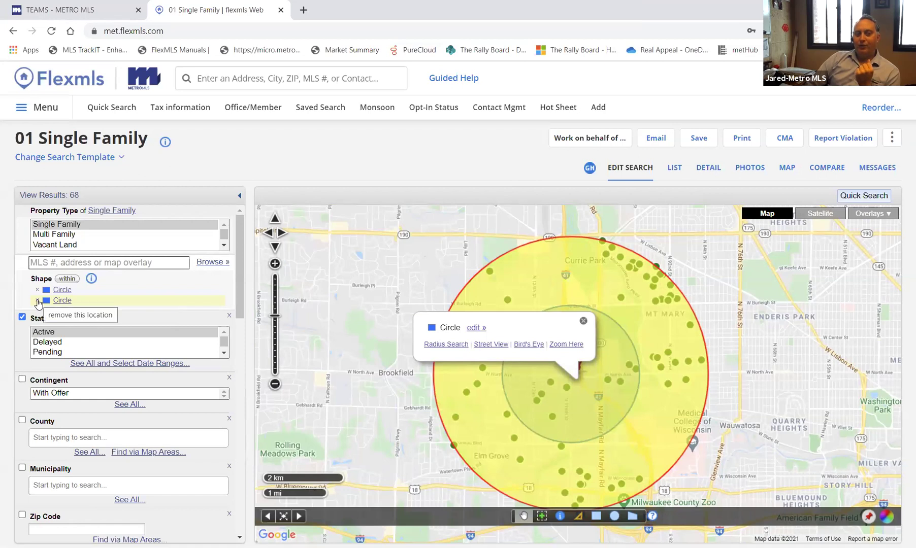
pyautogui.click(37, 302)
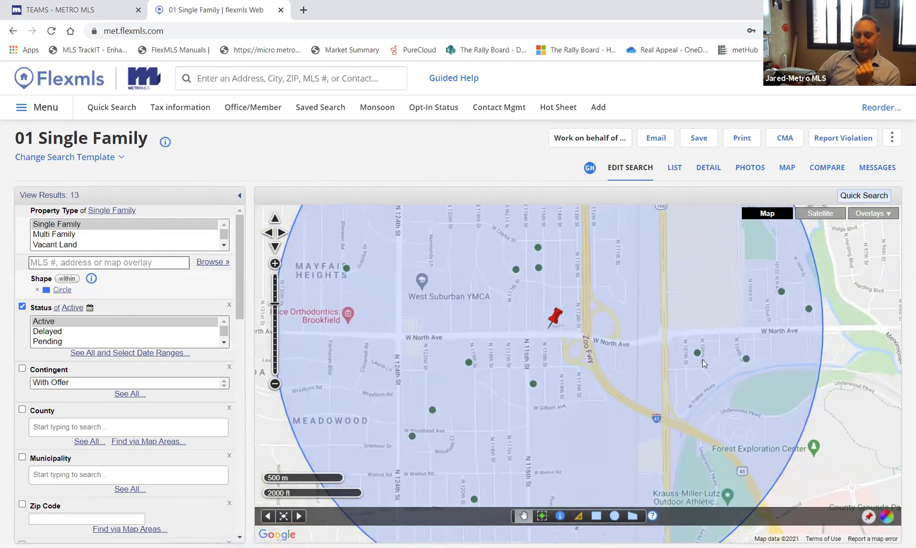
pyautogui.scroll(-1, 702, 360)
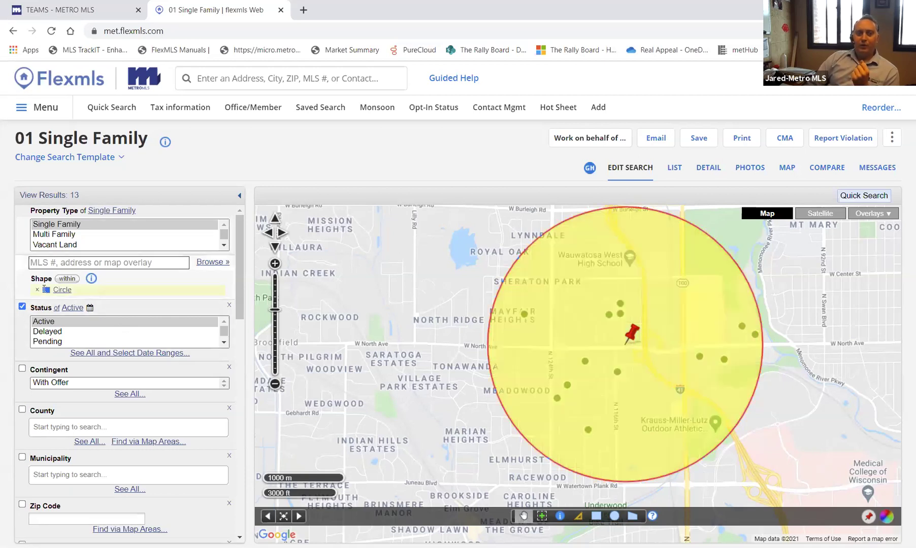
# - Swap the 1-mile circle for a 5.0-mile radius around the Wauwatosa pin (508 results)
pyautogui.click(38, 291)
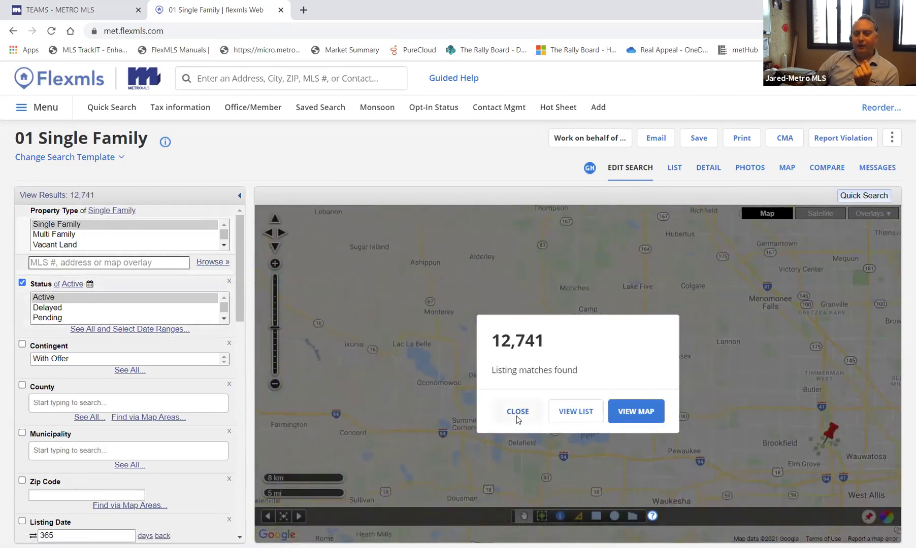
pyautogui.click(517, 414)
pyautogui.click(827, 440)
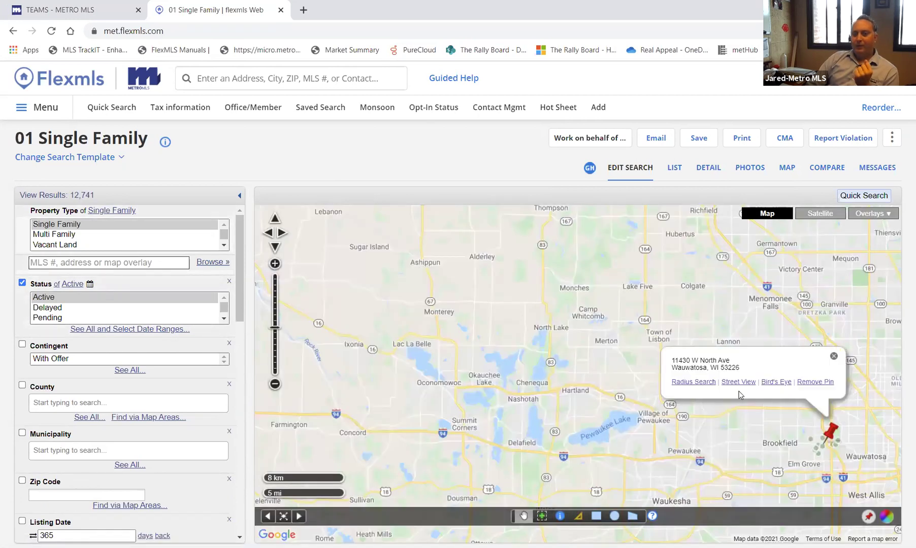
pyautogui.click(694, 382)
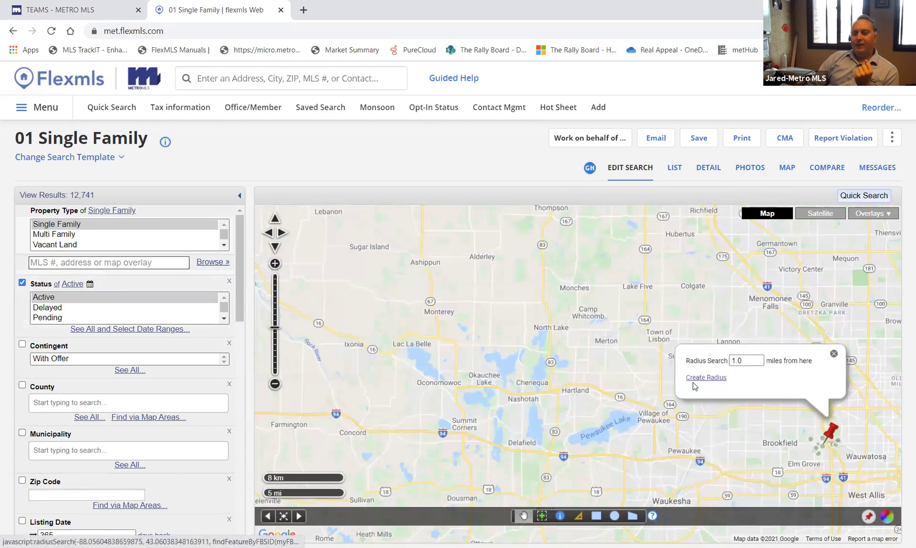
pyautogui.click(762, 359)
pyautogui.write('5.0')
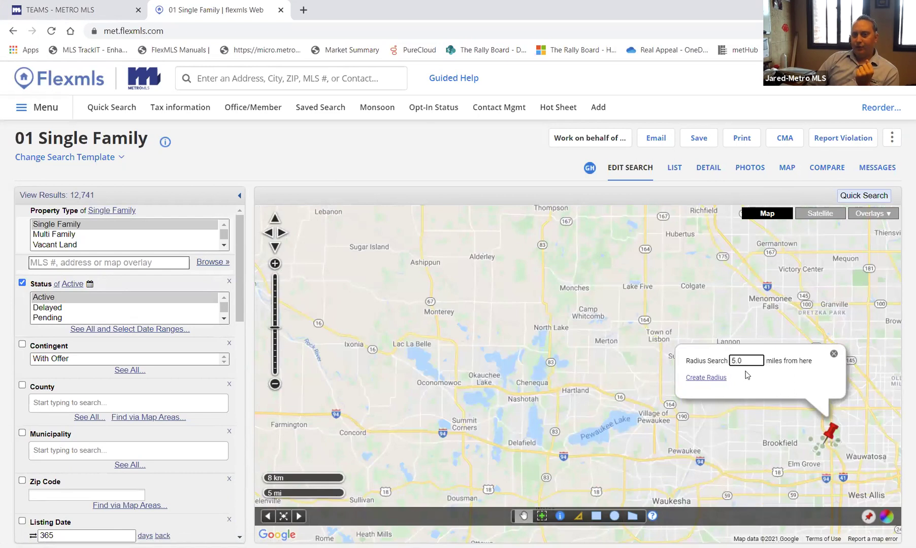
pyautogui.click(706, 378)
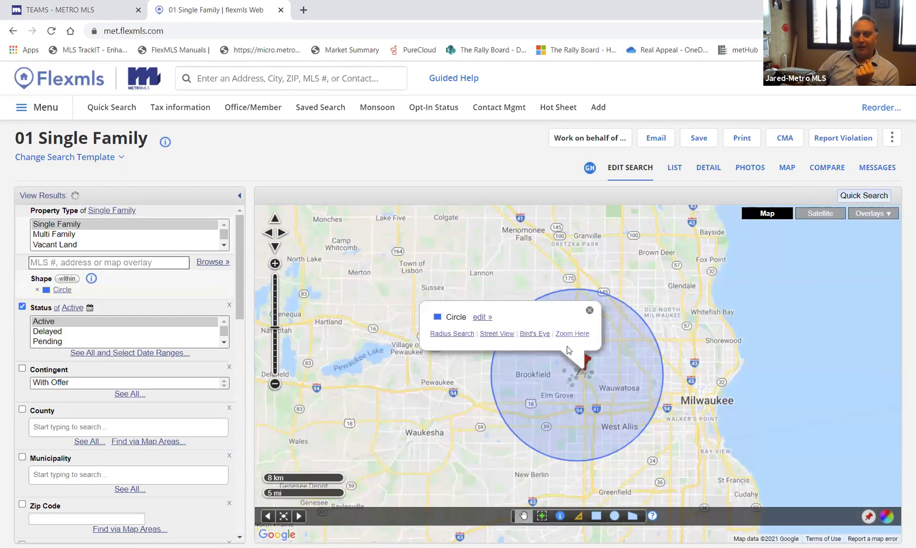
pyautogui.click(585, 333)
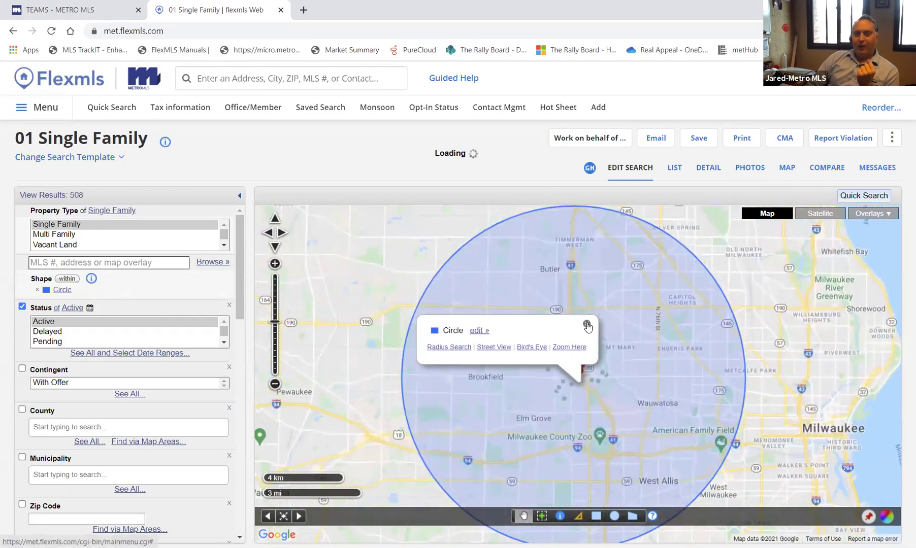
pyautogui.click(587, 325)
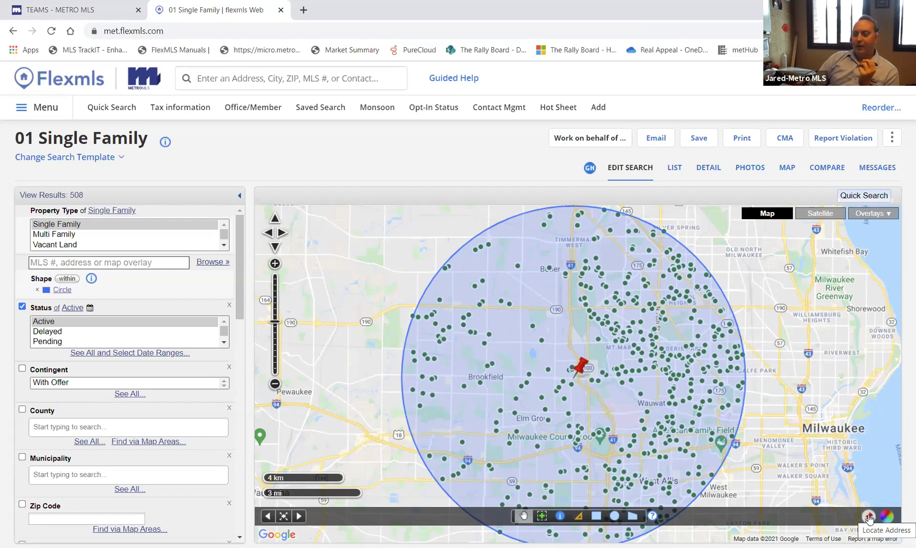
pyautogui.click(869, 517)
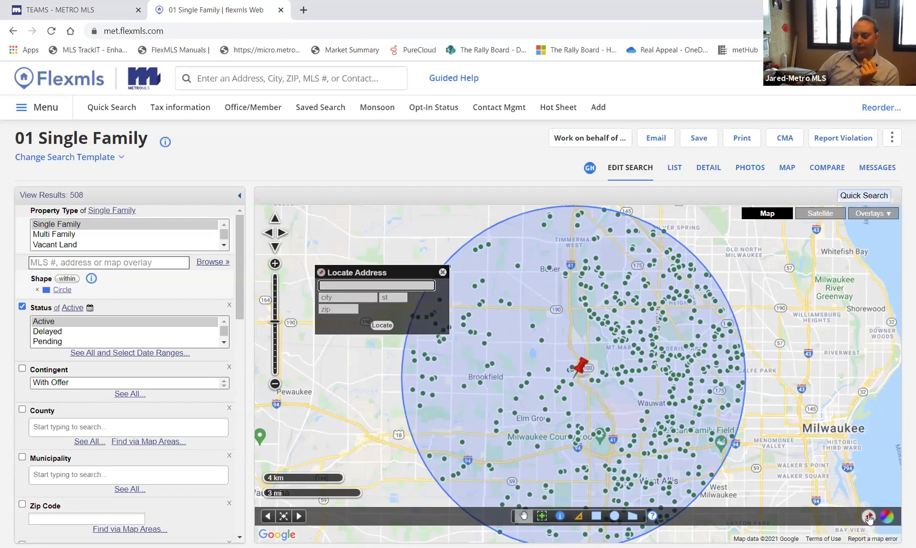
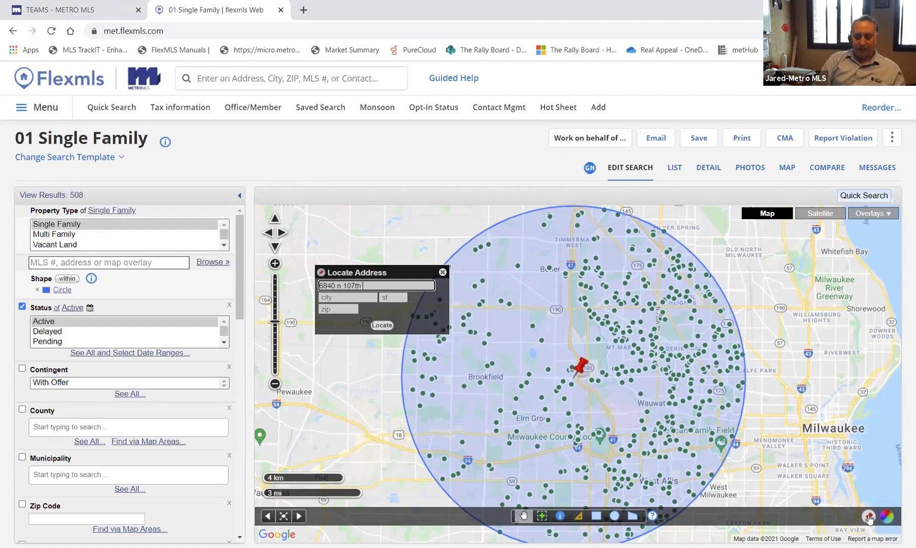
pyautogui.press('Tab')
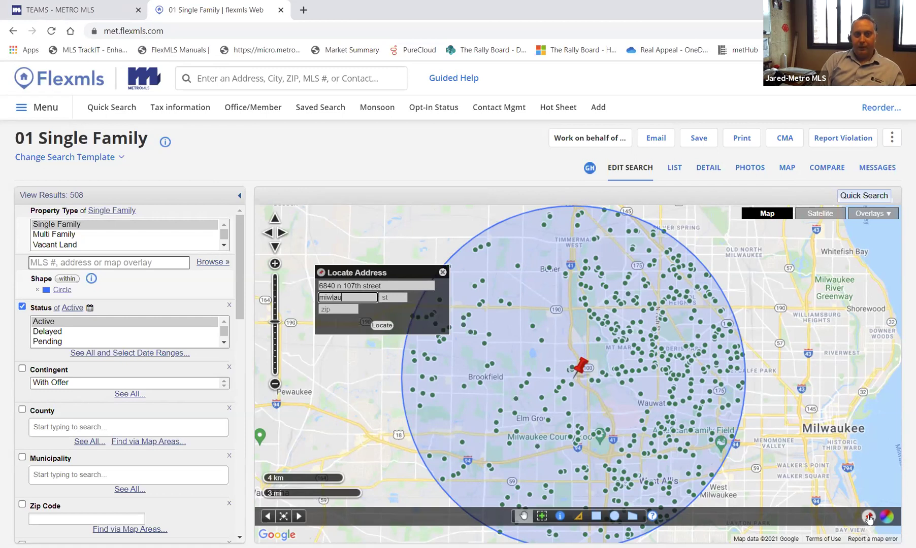
pyautogui.press('Tab')
pyautogui.click(320, 308)
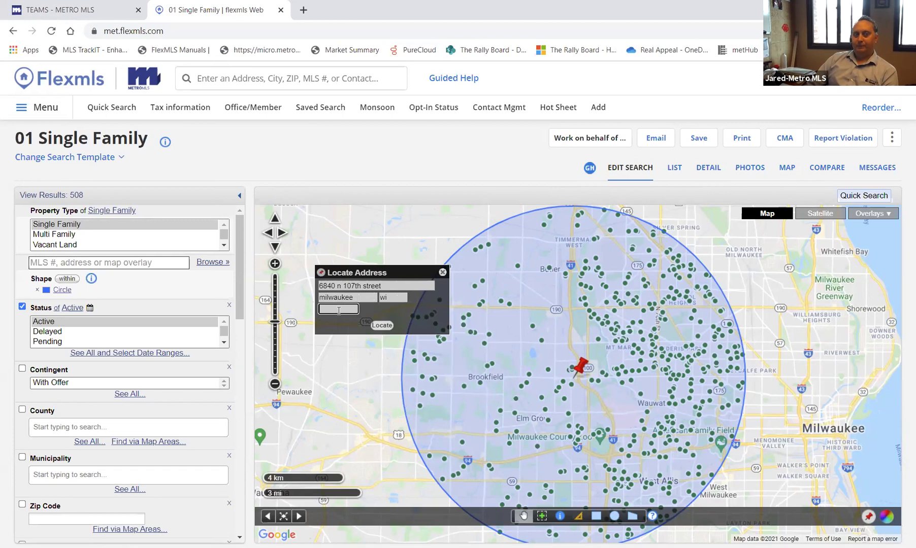
pyautogui.click(382, 325)
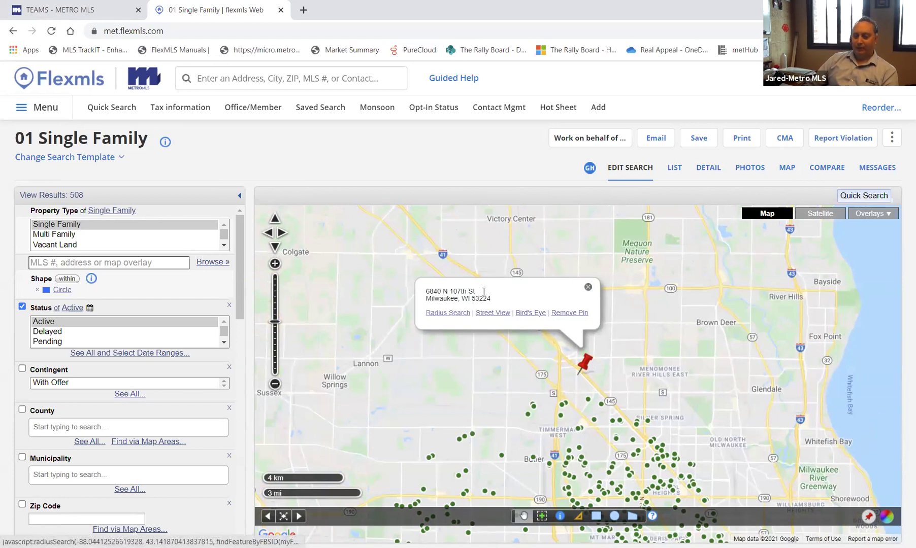
# - Add a 5-mile radius circle around the new pin, overlapping the first circle
pyautogui.click(448, 313)
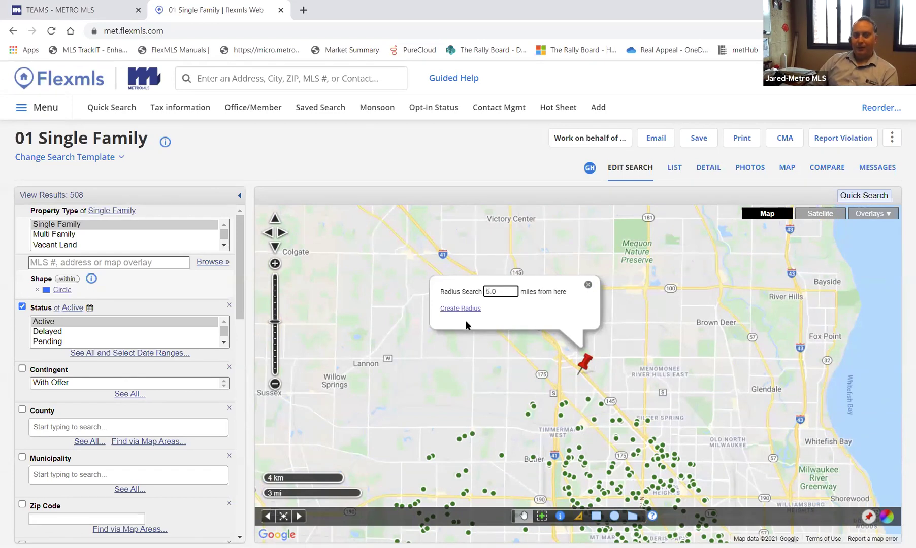
pyautogui.click(447, 310)
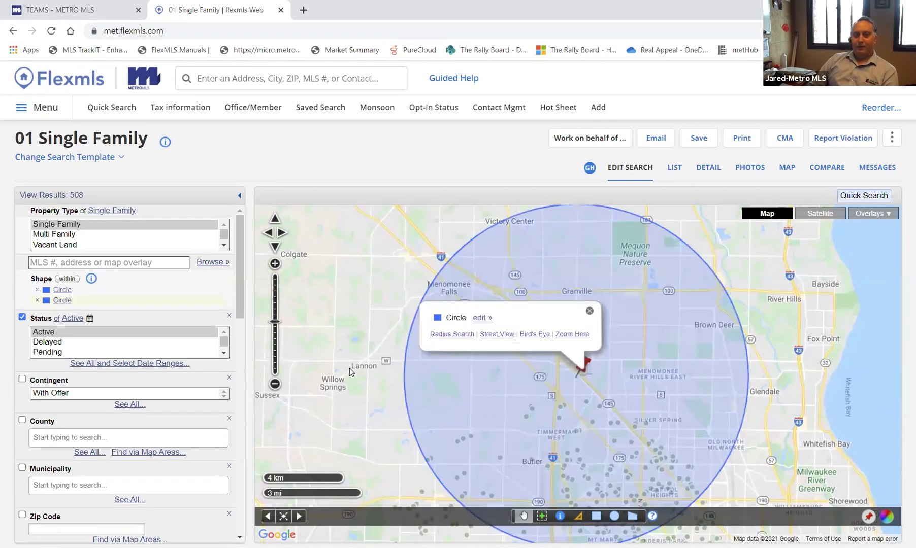
pyautogui.scroll(-1, 349, 368)
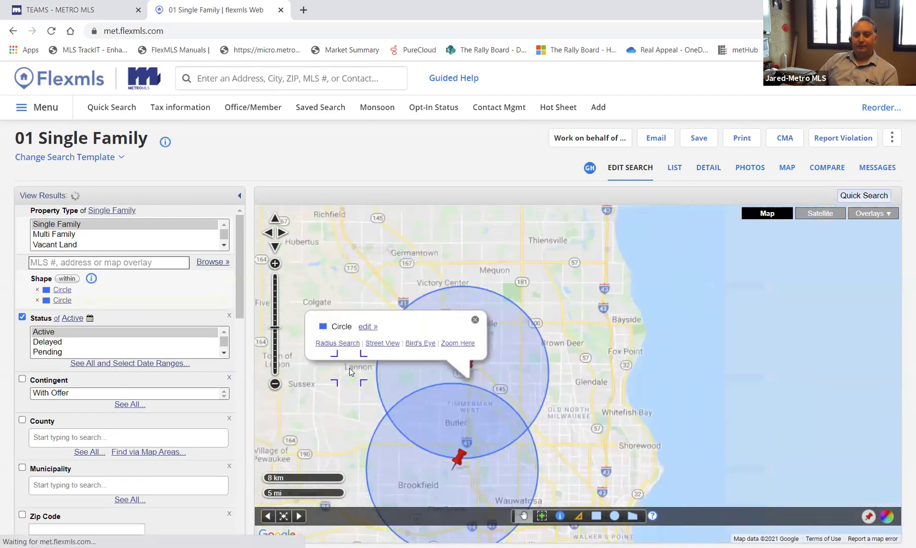
pyautogui.click(475, 320)
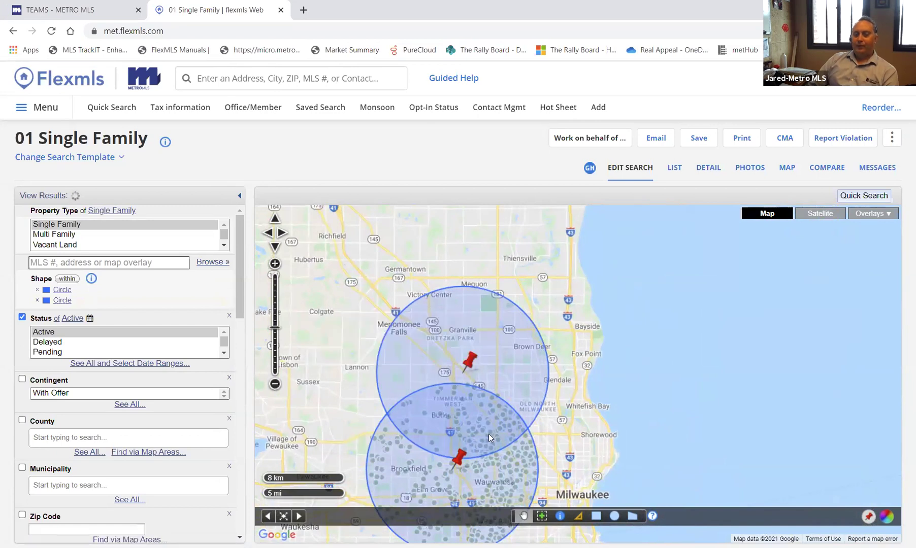
# - Switch the shape filter from 'within' to 'intersection' so only the circles' overlap counts (172 results)
pyautogui.moveTo(518, 487); pyautogui.dragTo(639, 435)
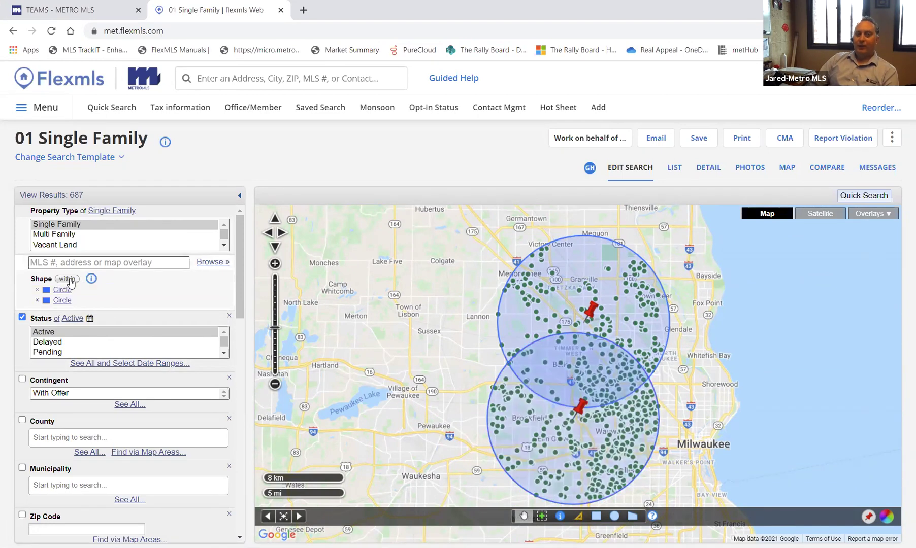
pyautogui.click(69, 280)
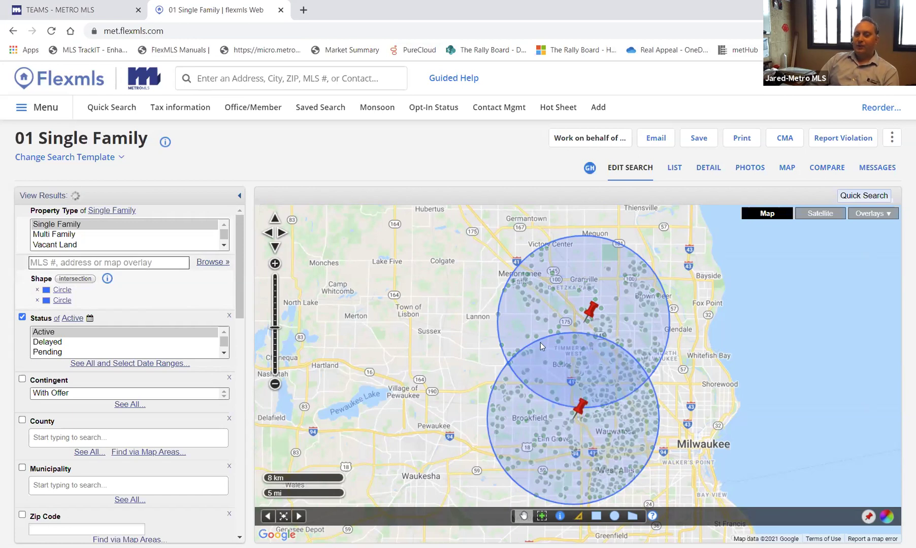
pyautogui.scroll(1, 543, 345)
pyautogui.scroll(1, 641, 395)
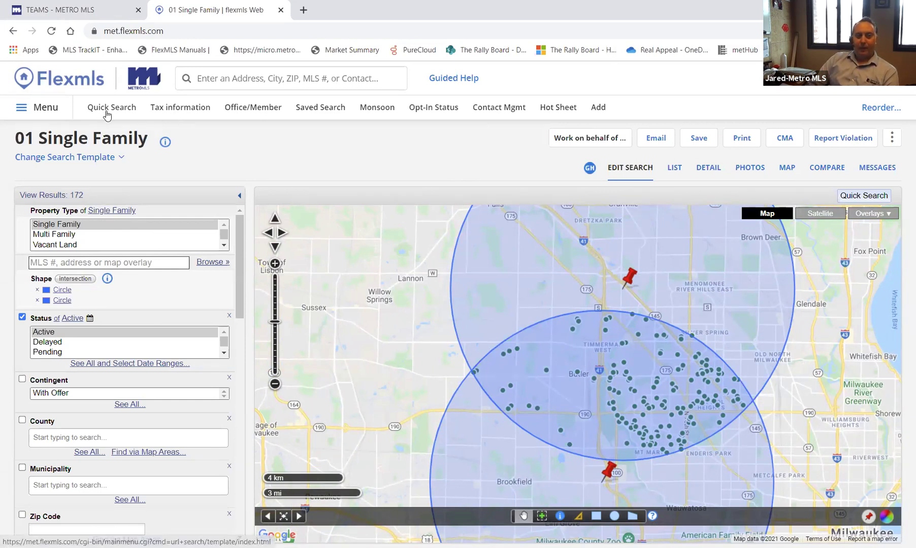
# - Start a new single-family search filtered to the Wauwatosa municipality, showing 116 results
pyautogui.click(110, 107)
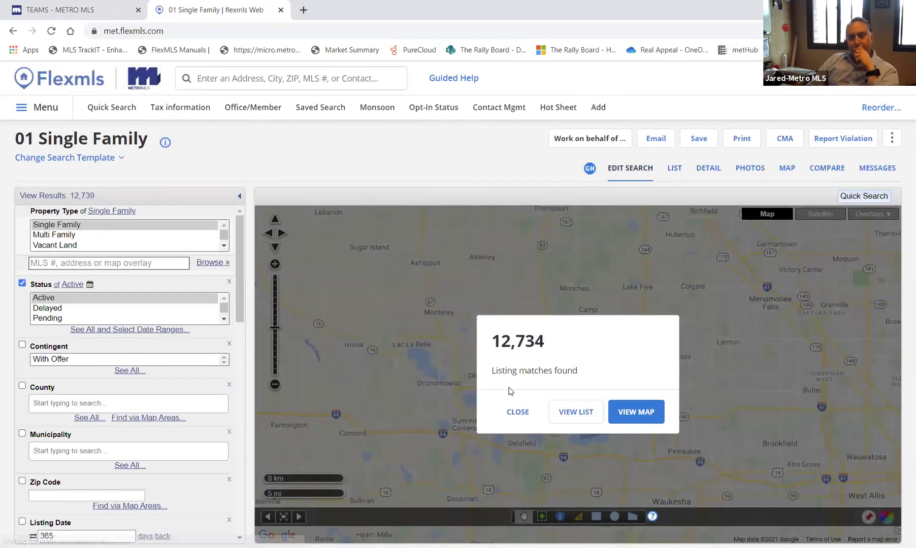
pyautogui.click(518, 413)
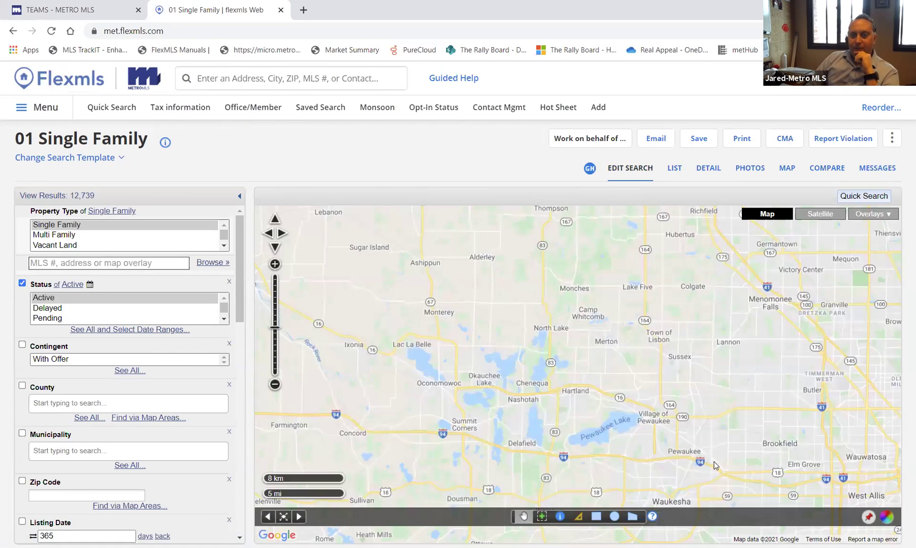
pyautogui.moveTo(724, 465); pyautogui.dragTo(640, 384)
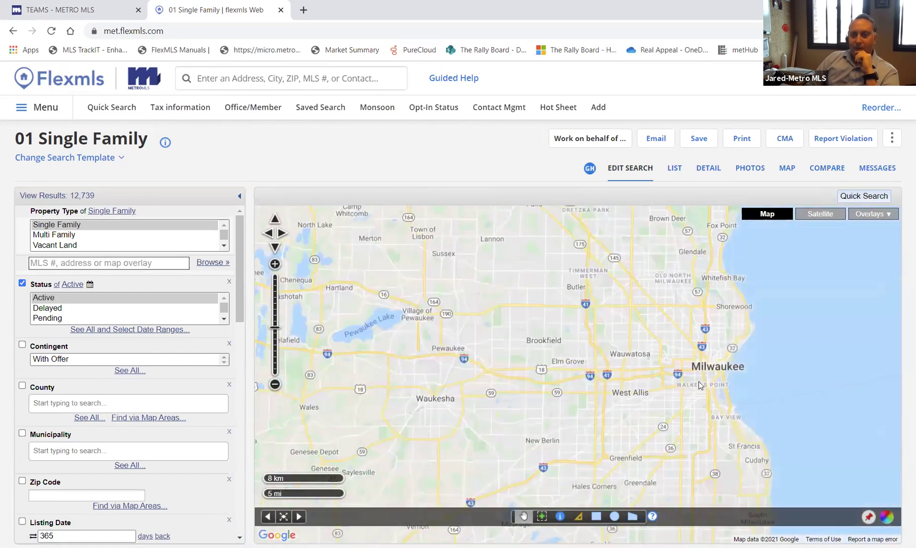
pyautogui.scroll(1, 628, 355)
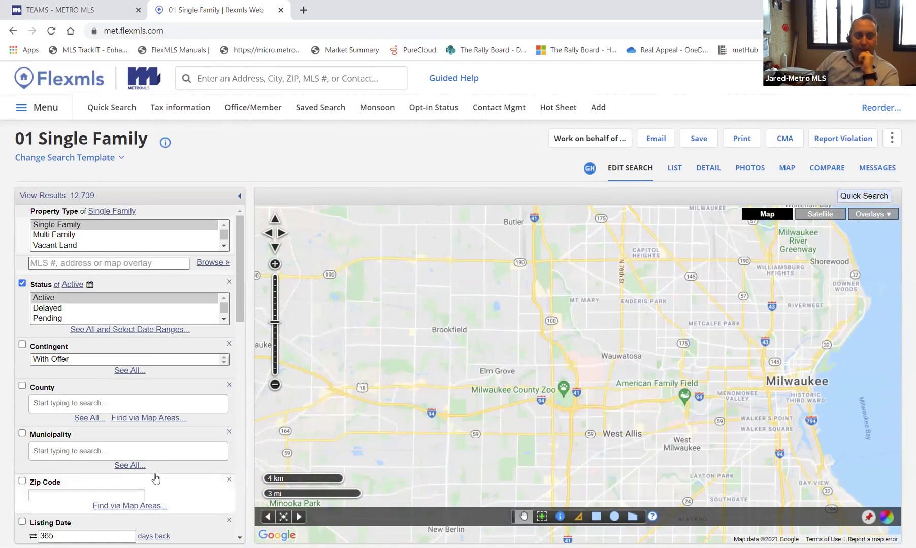
pyautogui.click(130, 451)
pyautogui.write('wauwa')
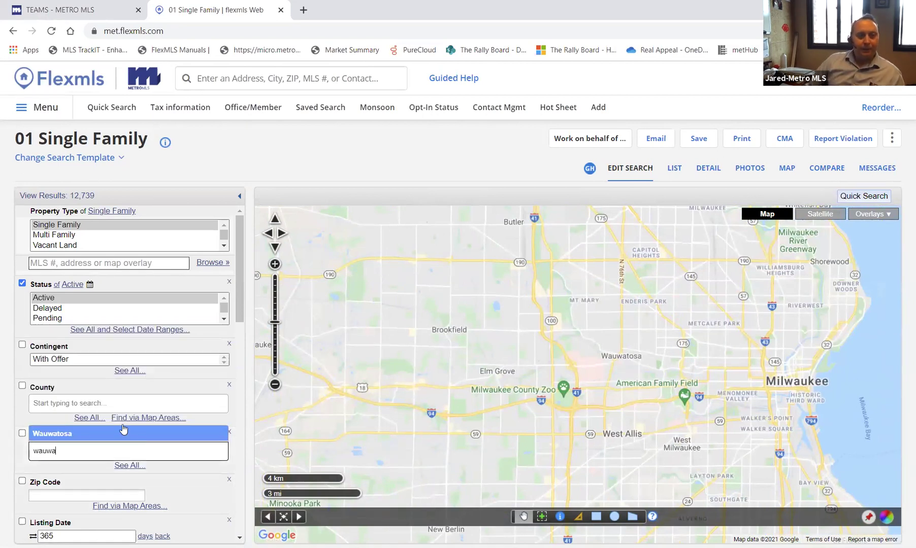
pyautogui.click(123, 432)
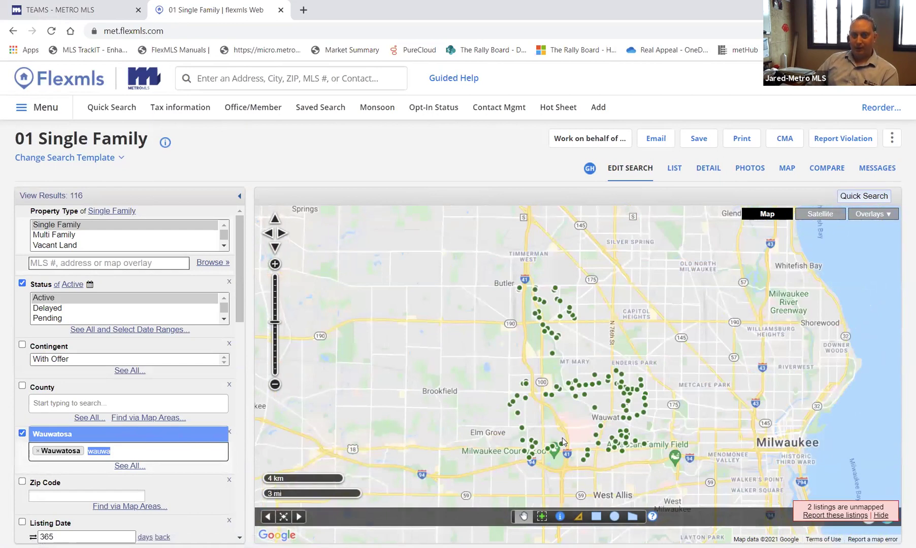
# - Draw an L-shaped polygon from north of Butler down to American Family Field, leaving 19 results
pyautogui.click(631, 518)
pyautogui.click(507, 252)
pyautogui.click(537, 253)
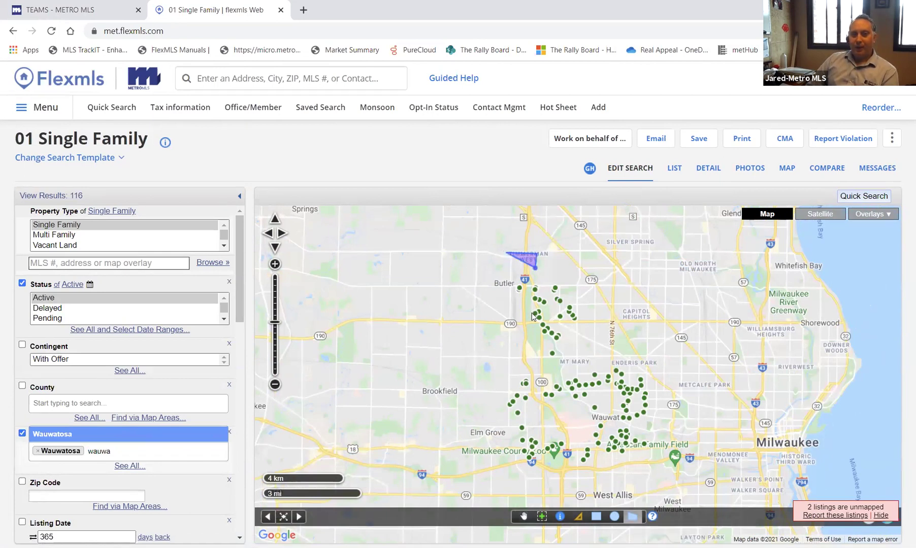
pyautogui.click(538, 391)
pyautogui.click(574, 418)
pyautogui.click(588, 451)
pyautogui.click(672, 449)
pyautogui.click(670, 472)
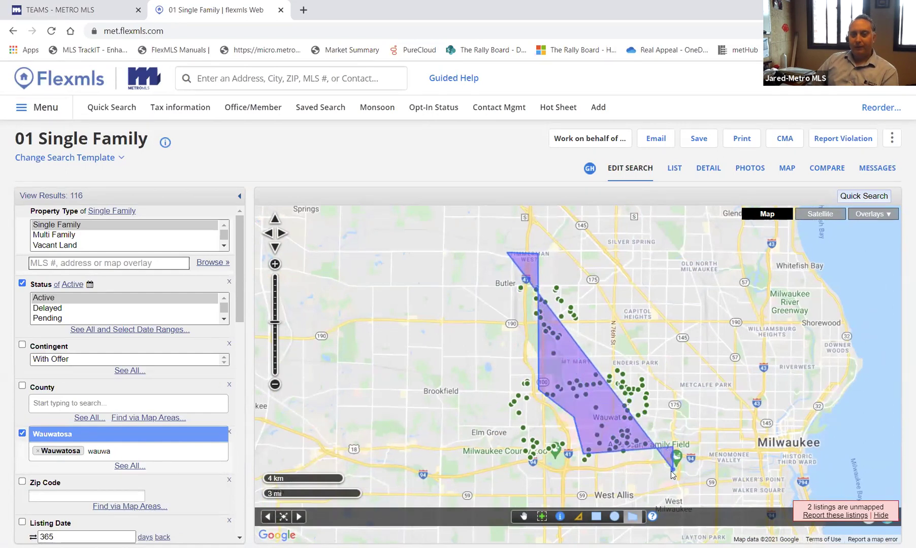
pyautogui.click(516, 479)
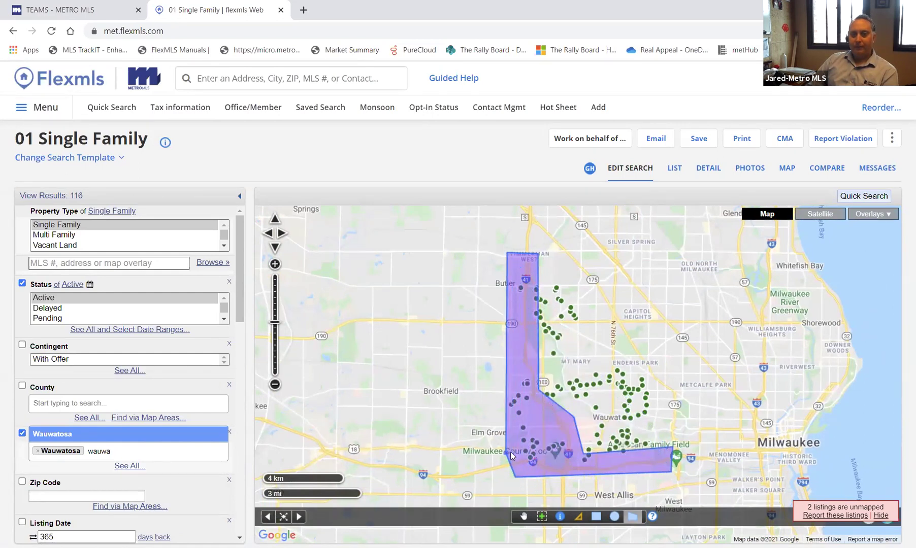
pyautogui.click(507, 451)
pyautogui.click(552, 445)
pyautogui.click(520, 397)
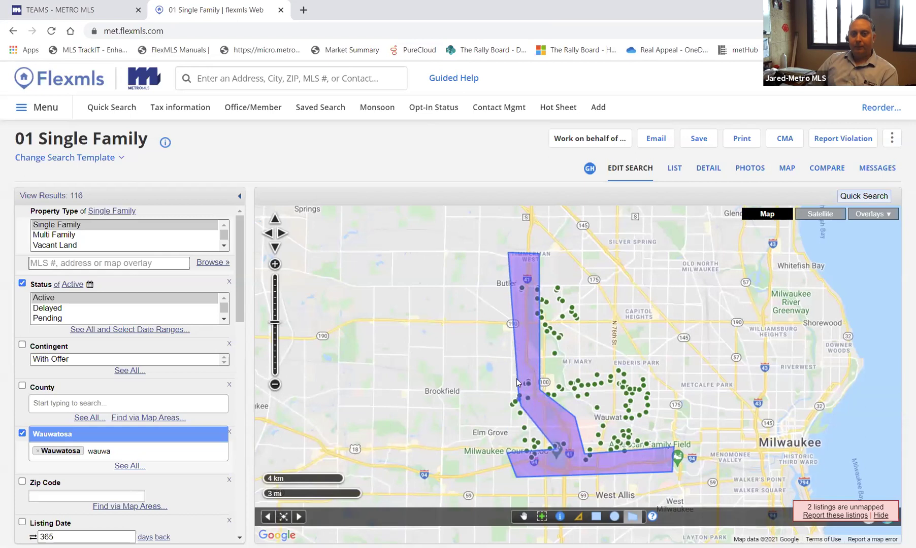
pyautogui.doubleClick(510, 334)
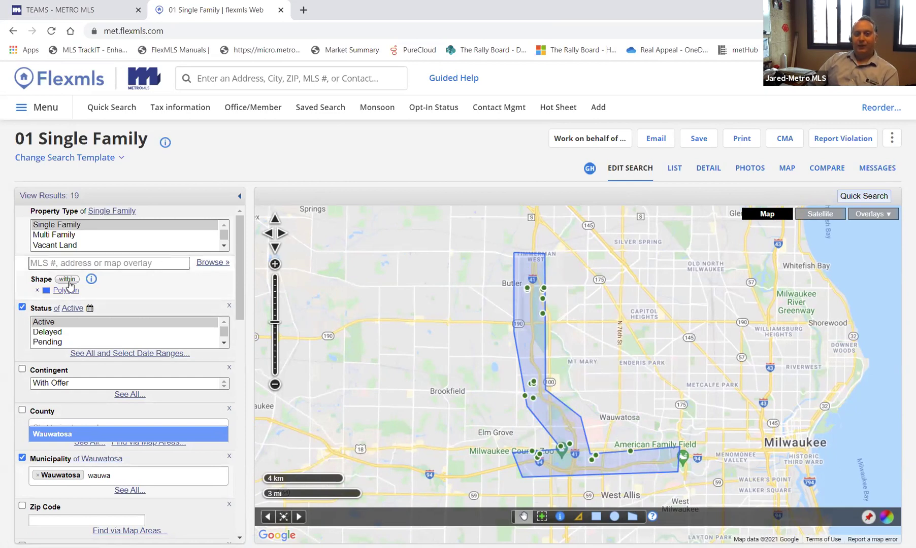
# - Cycle the polygon Shape filter to 'not within' so 97 Wauwatosa listings outside it remain
pyautogui.click(69, 281)
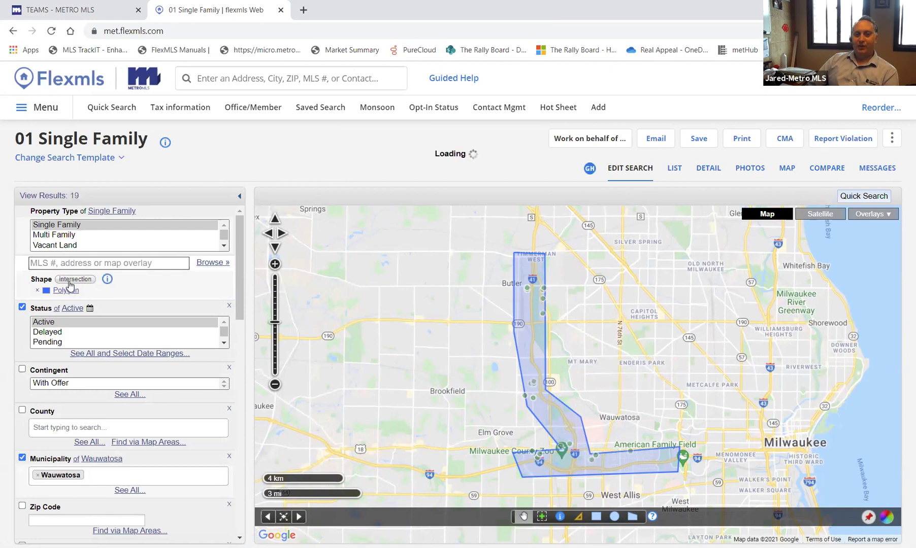
pyautogui.click(69, 282)
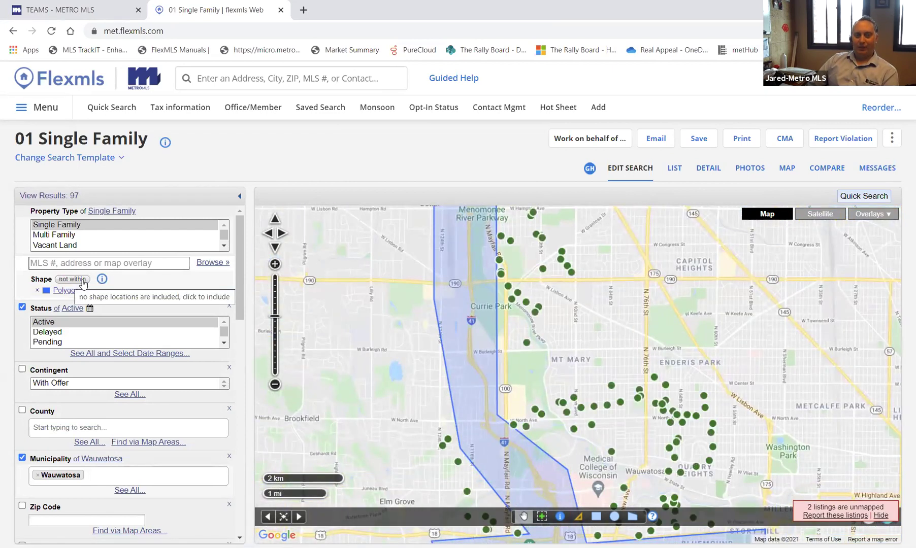
pyautogui.scroll(-1, 342, 383)
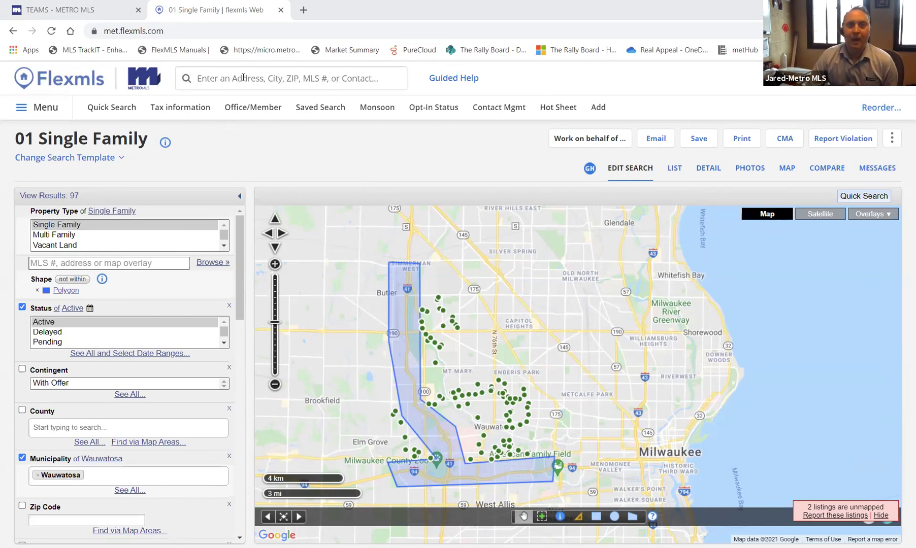
# - Enter MLS number 1759562 in the quick search to find the expired listing
pyautogui.click(244, 78)
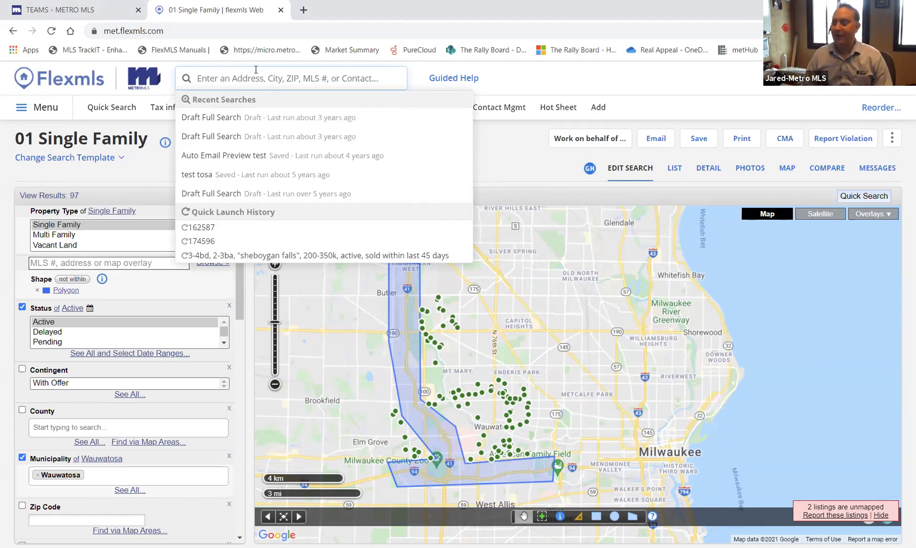
pyautogui.write('1759562')
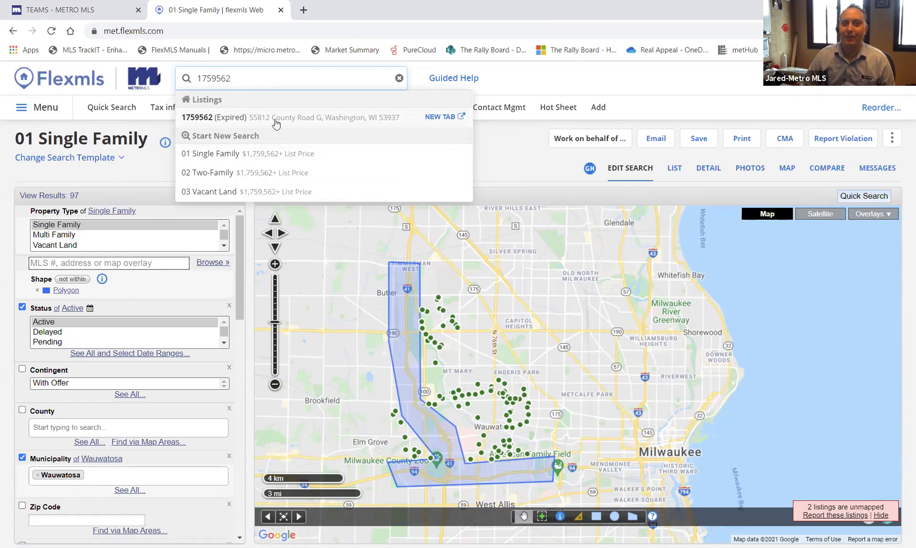
# - Open the expired listing's detail report in a new tab, then return to '01 Single Family'
pyautogui.click(447, 118)
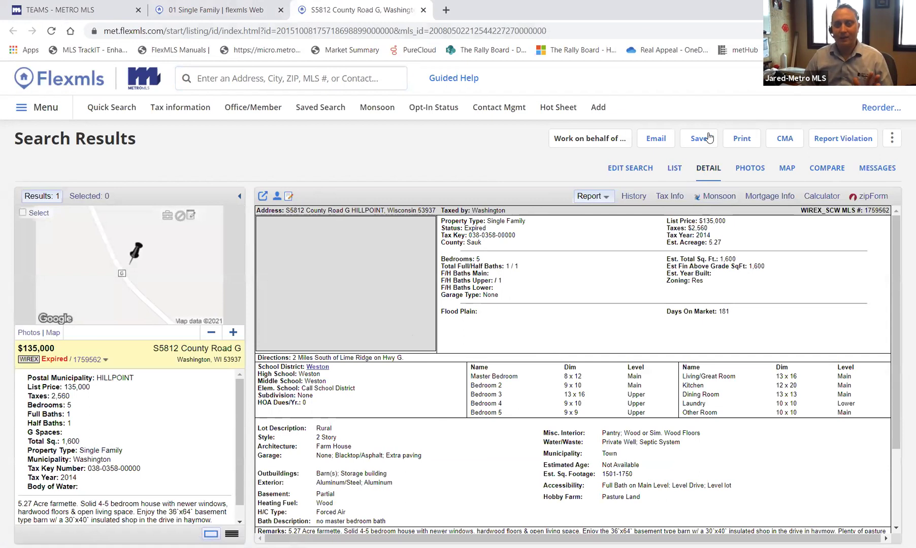
pyautogui.click(217, 19)
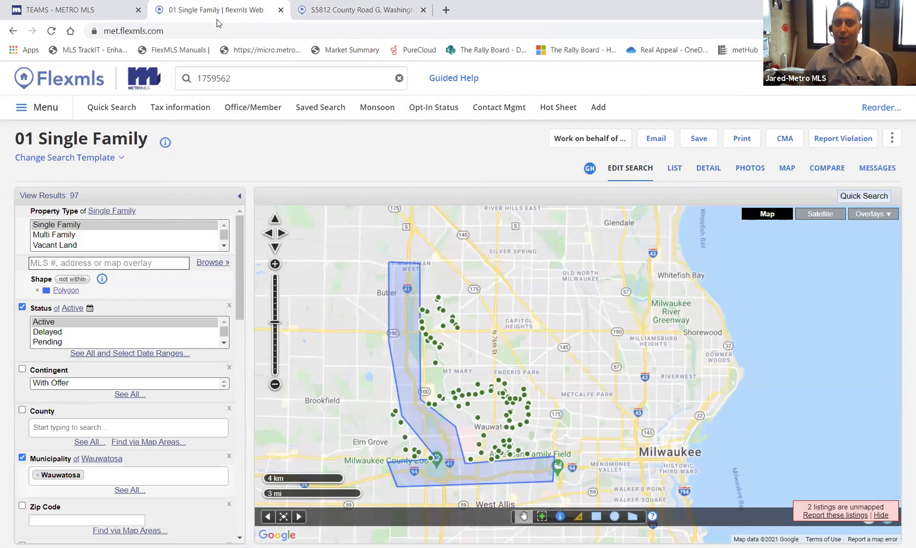
pyautogui.hotkey('ctrl', 'Tab')
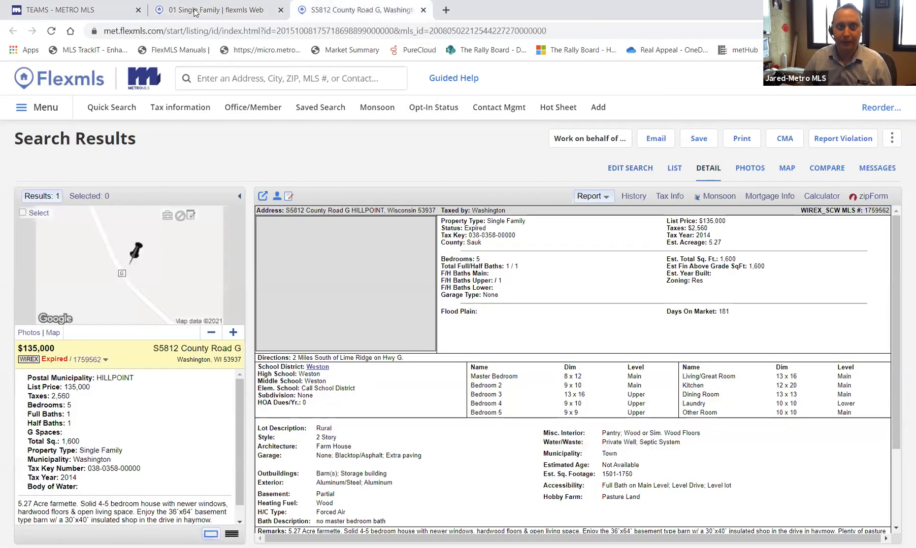
pyautogui.click(198, 15)
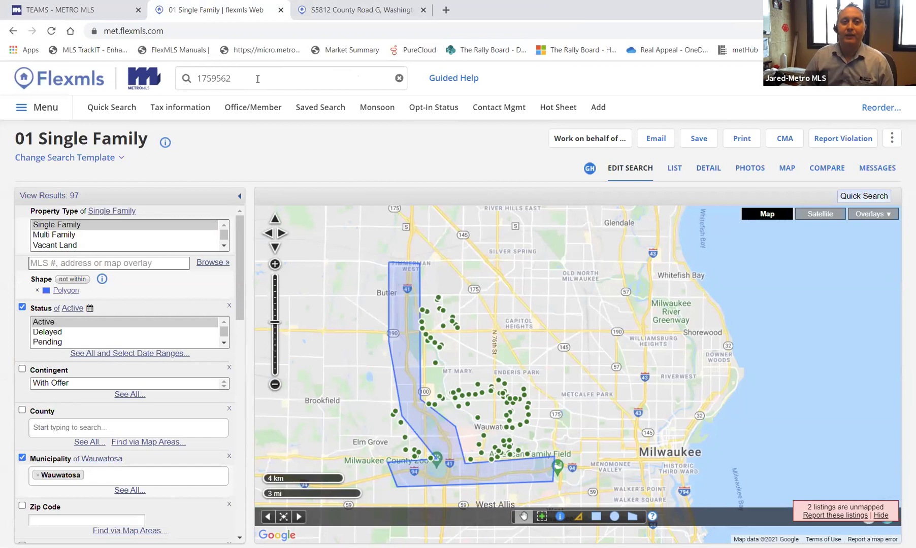
pyautogui.moveTo(261, 77); pyautogui.dragTo(144, 90)
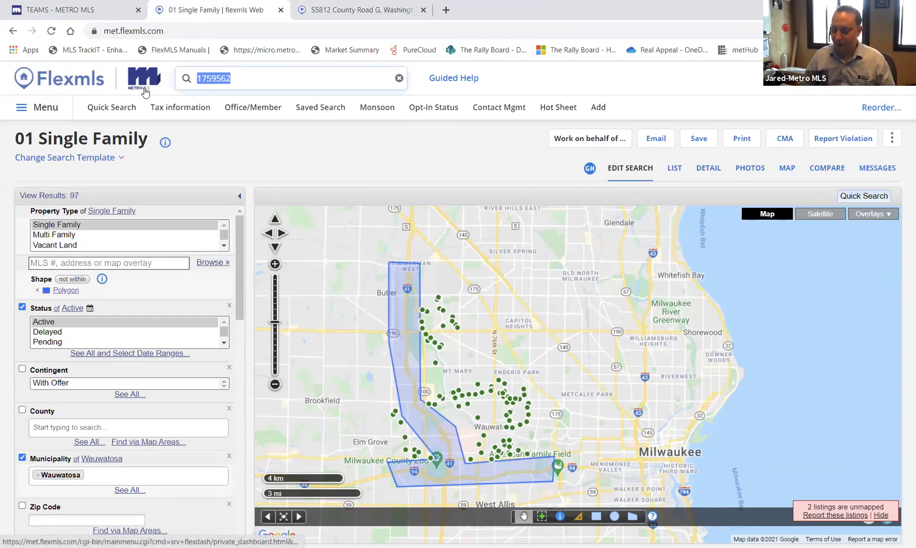
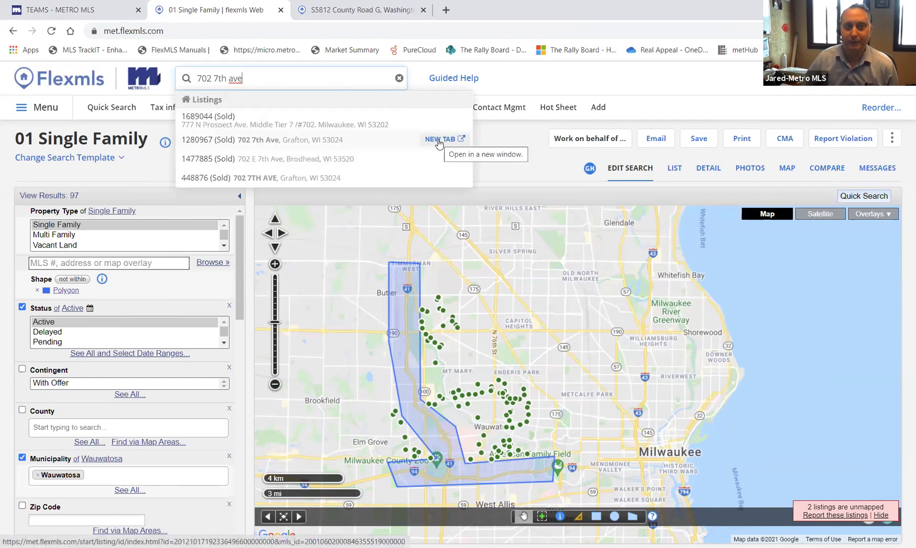
# - Replace the quick search text with a street address to bring up four sold matches
pyautogui.moveTo(242, 78); pyautogui.dragTo(115, 86)
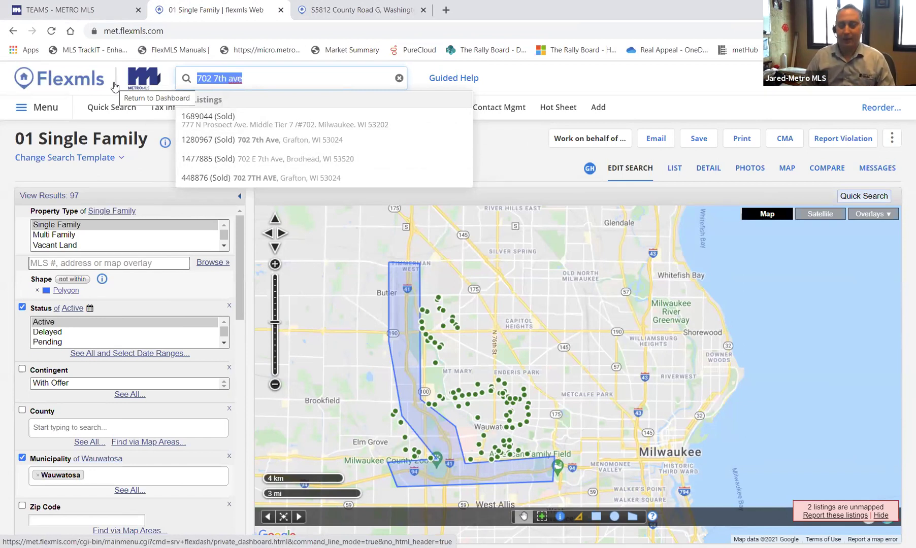
# - Enter '3-4bd, 2-3 ba, 200-300k, whitefish bay' in the quick search box
pyautogui.write('3-4')
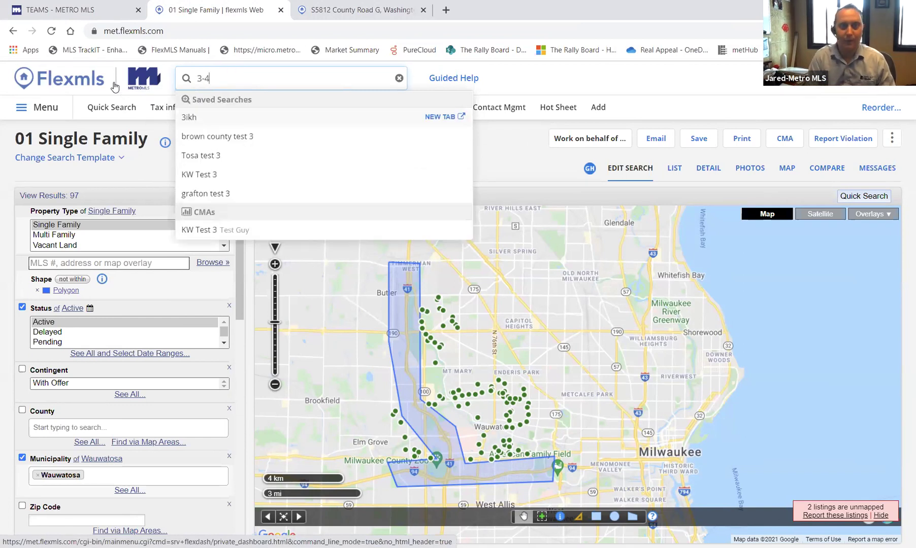
pyautogui.write('bd,')
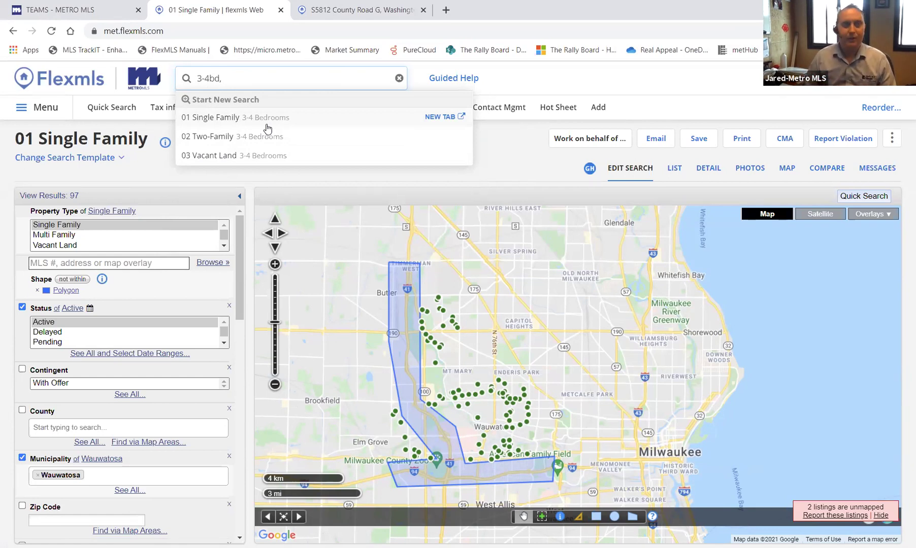
pyautogui.write('2-')
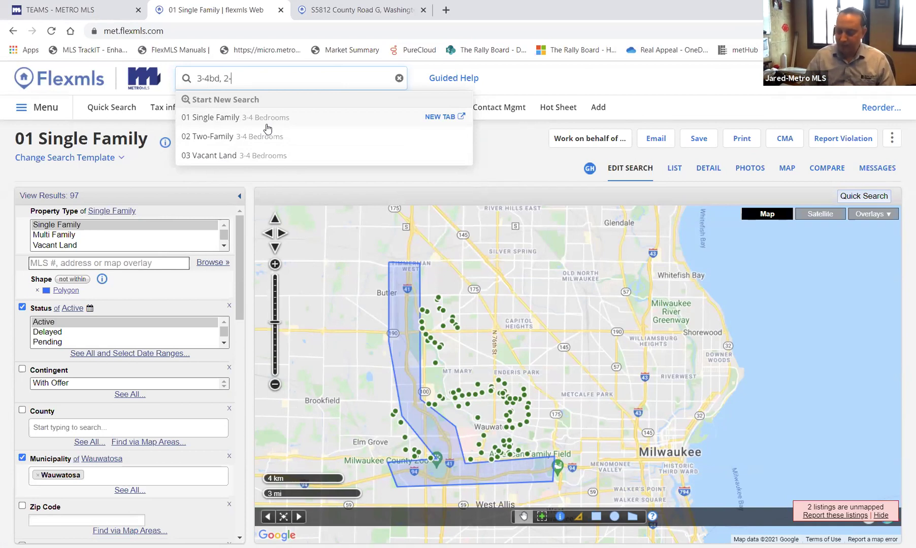
pyautogui.write('3 ba,')
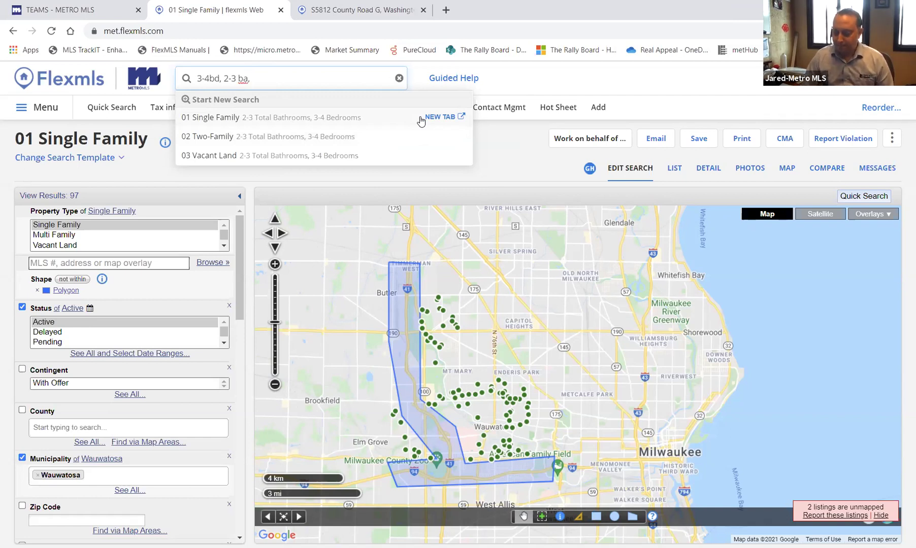
pyautogui.write('200-300')
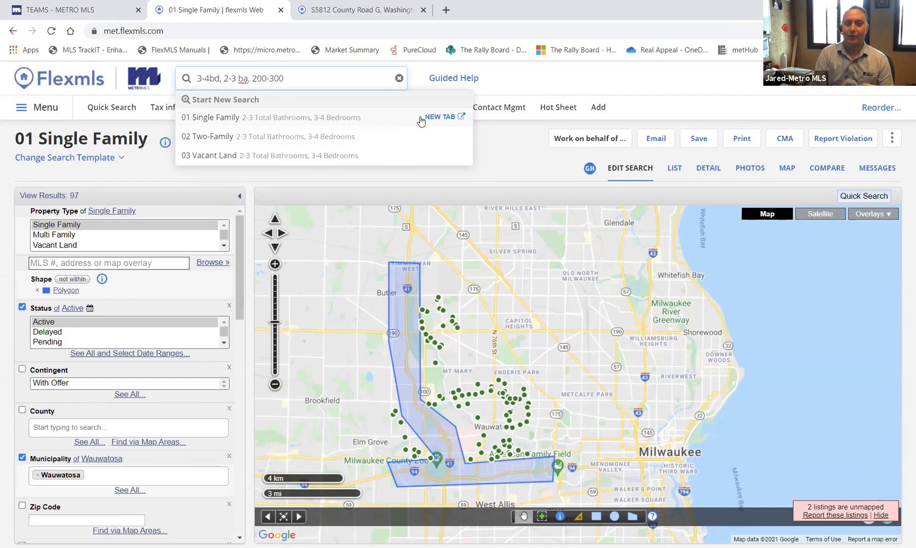
pyautogui.write('k')
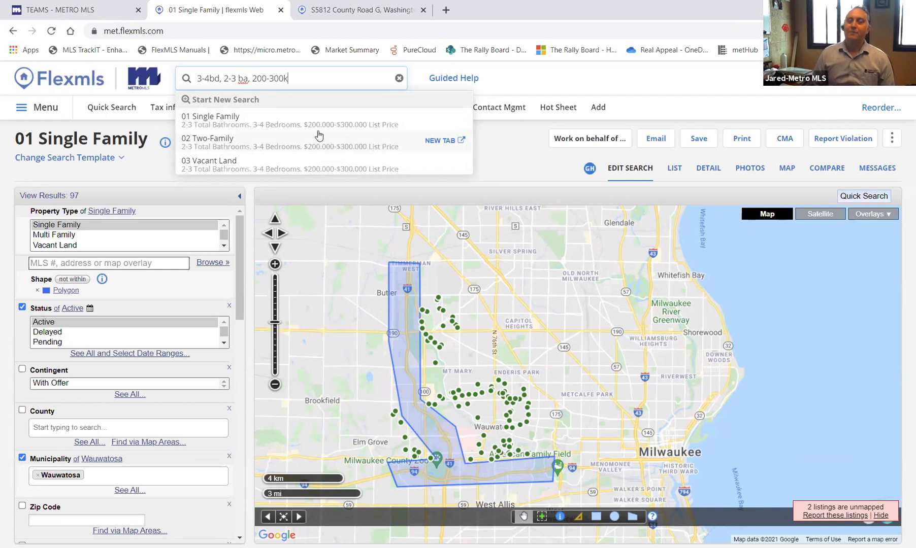
pyautogui.write(',')
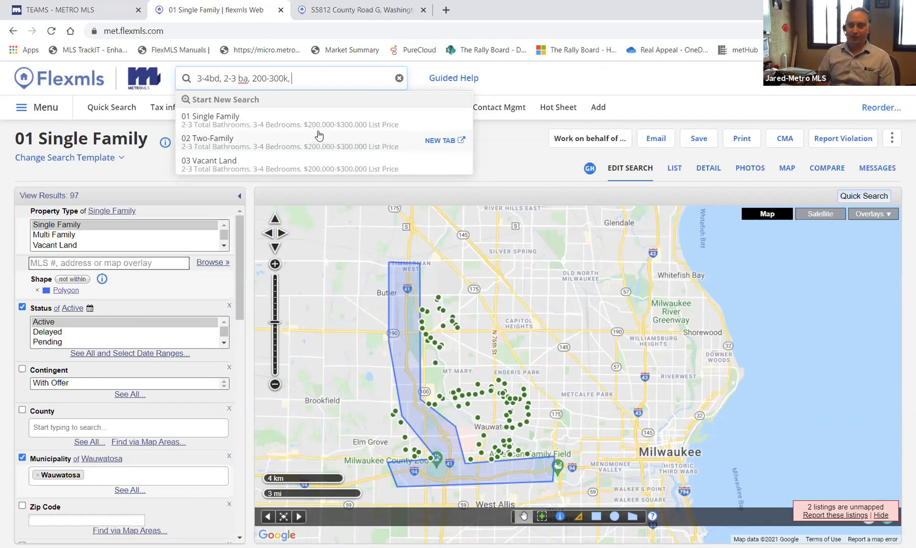
pyautogui.write('whitefish bay')
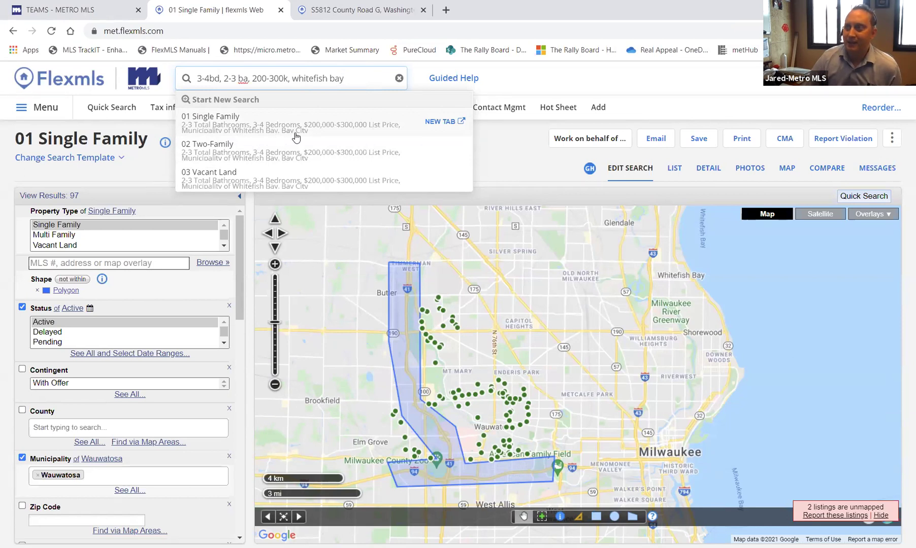
pyautogui.tripleClick(293, 79)
# - Quote "whitefish bay" and append 'shorewood, active, pending, sold within last 30 days' to the search
pyautogui.click(293, 79)
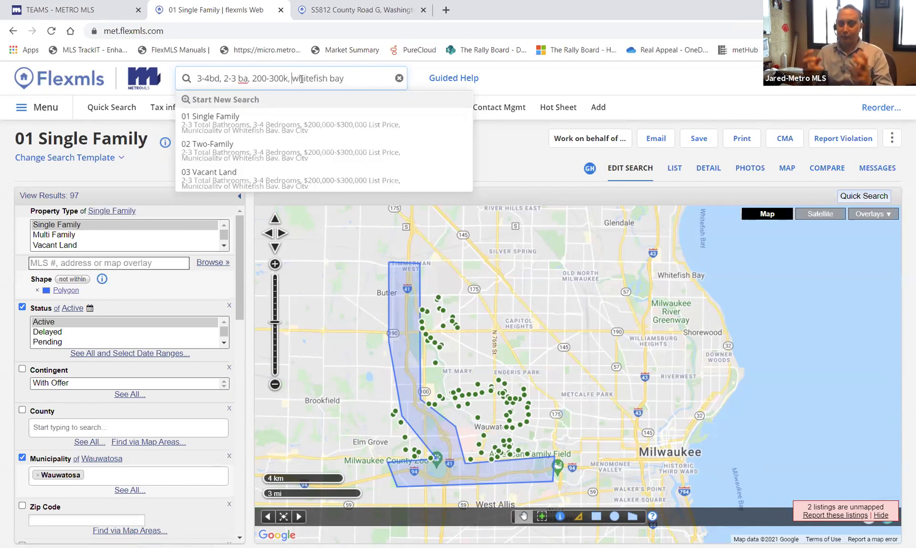
pyautogui.write('"')
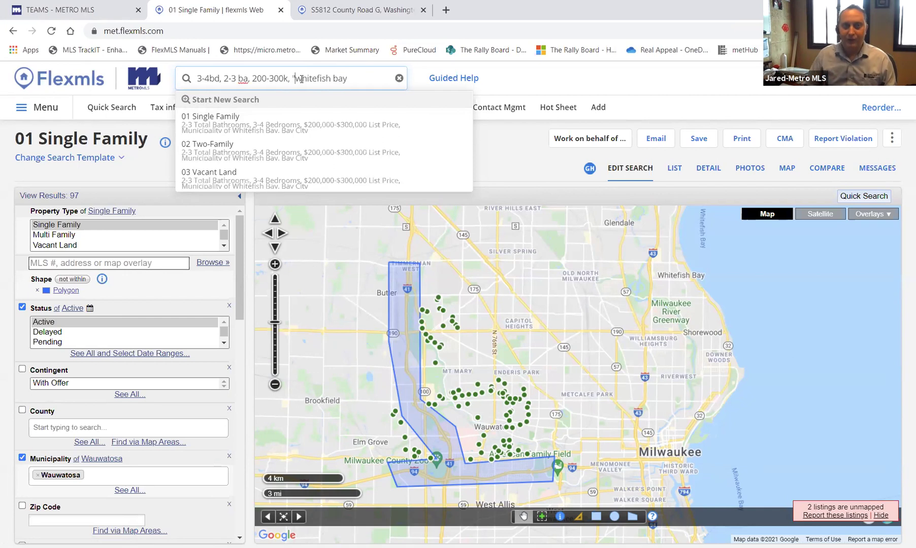
pyautogui.tripleClick(357, 73)
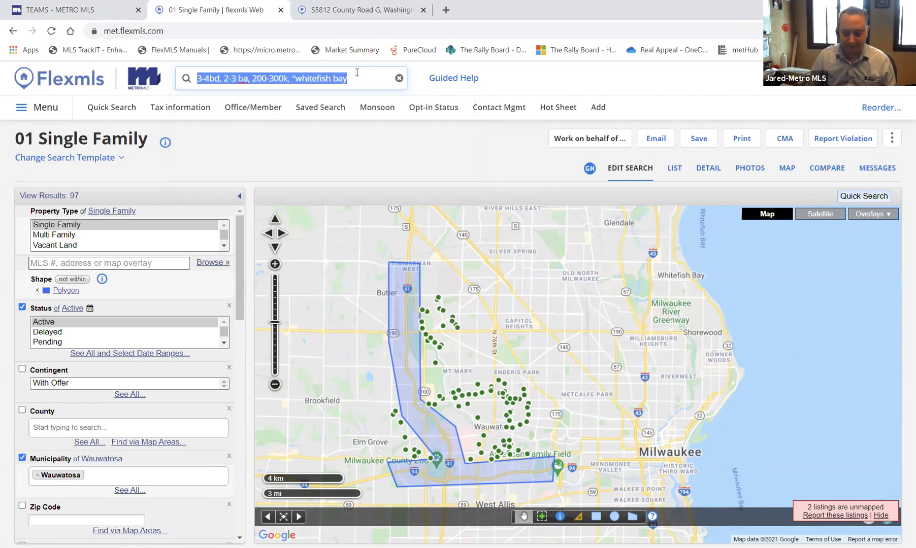
pyautogui.click(357, 73)
pyautogui.click(349, 79)
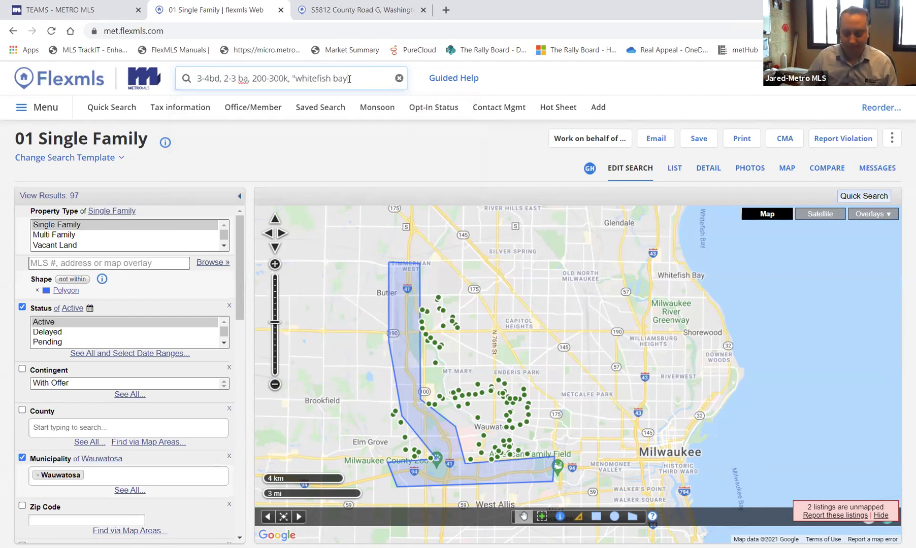
pyautogui.click(350, 78)
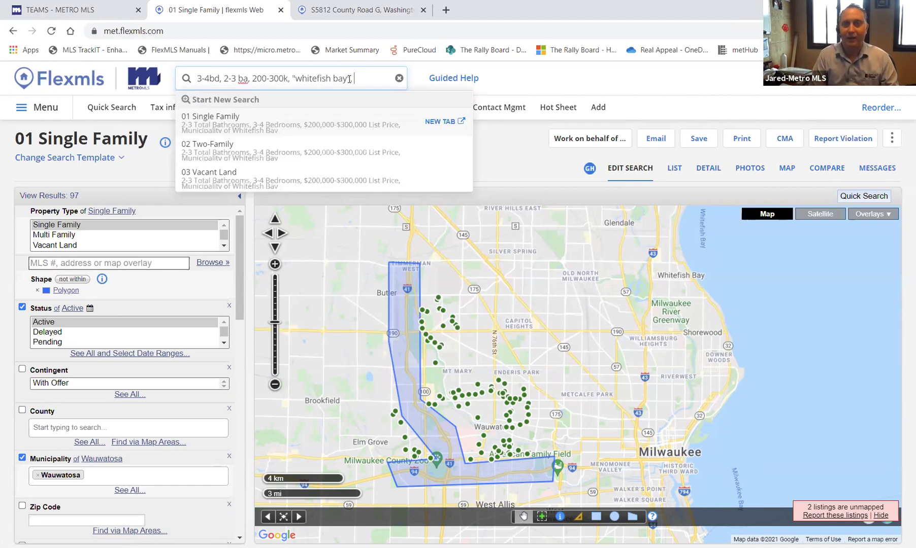
pyautogui.write(', shorewood')
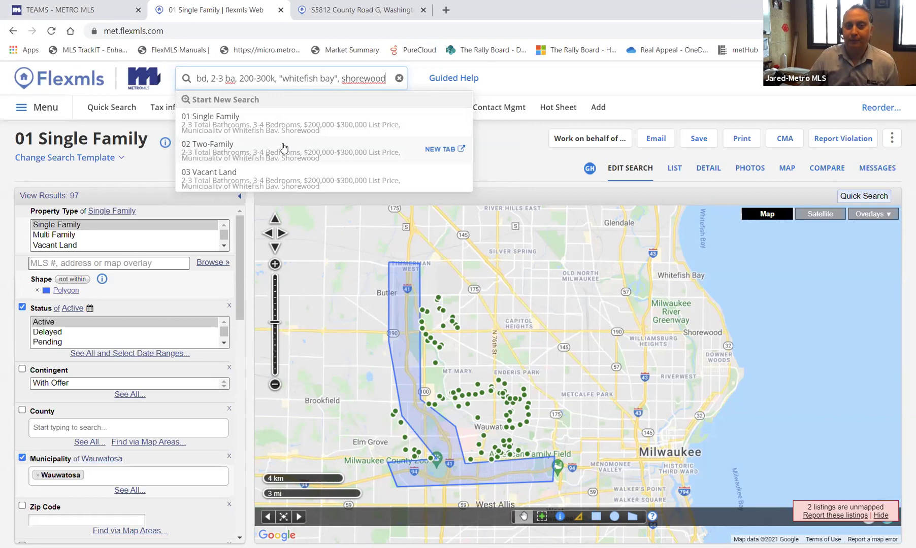
pyautogui.write(',')
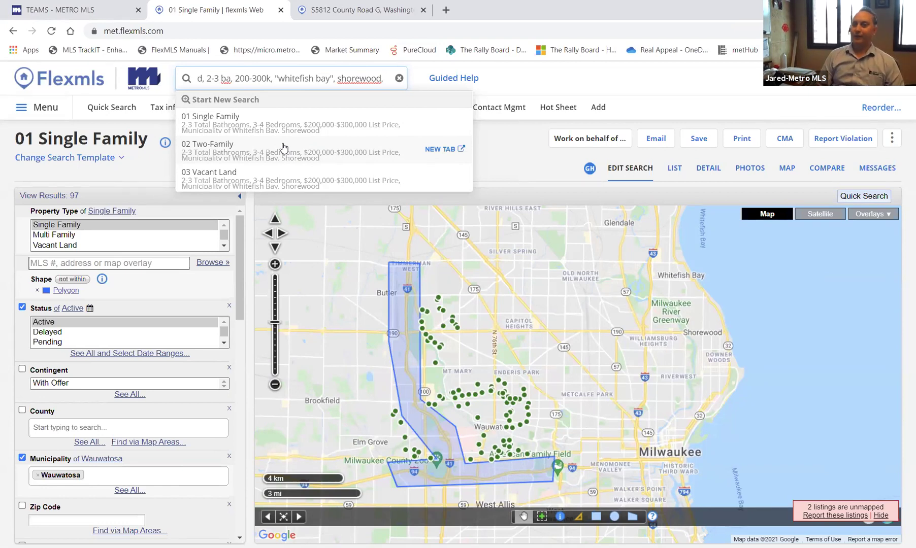
pyautogui.write('ac')
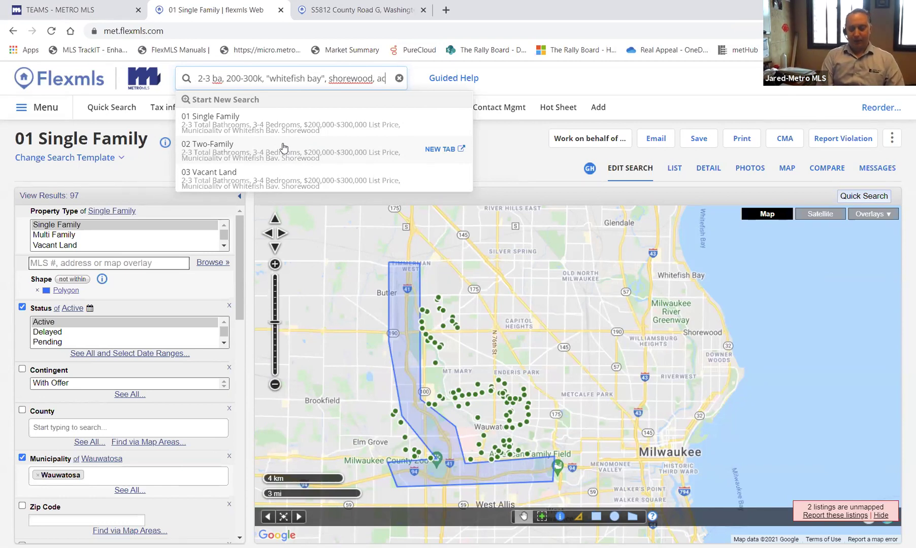
pyautogui.write('tive, pending,')
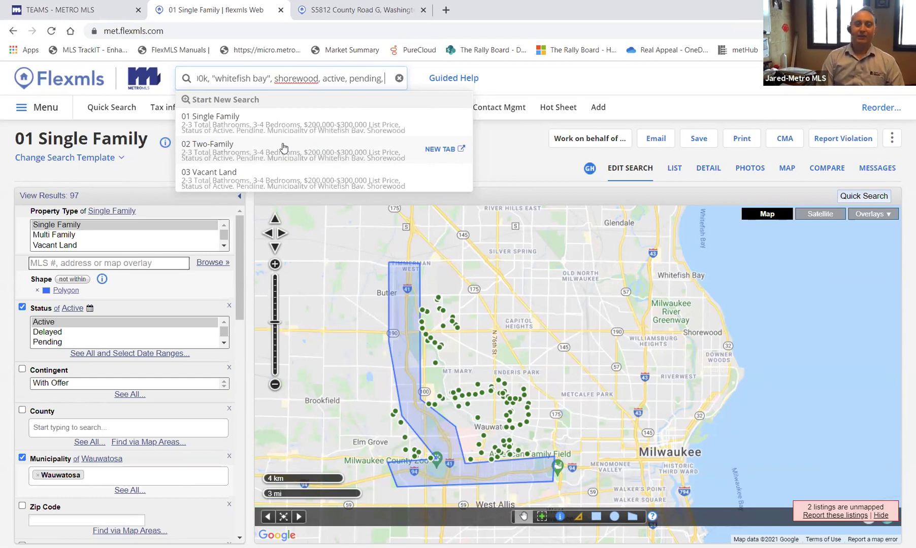
pyautogui.write(' sold within ')
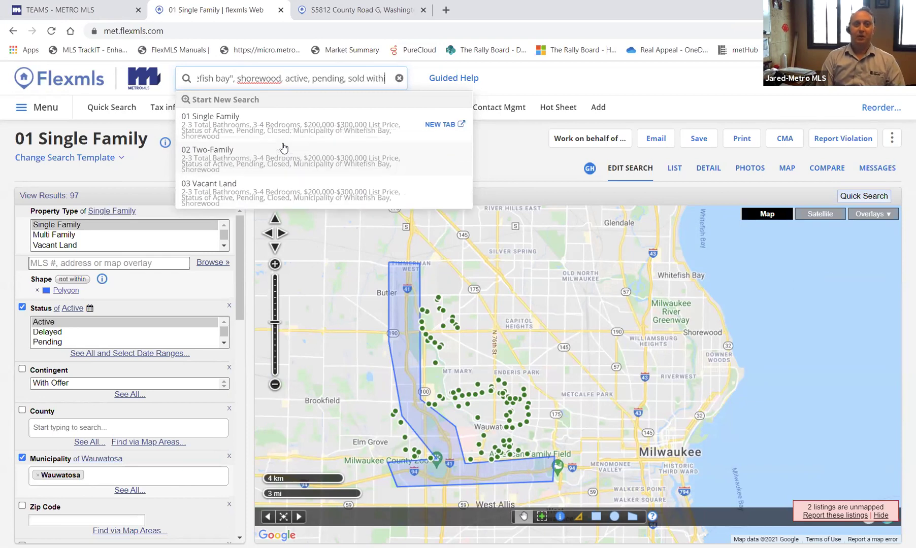
pyautogui.write('last 30 days')
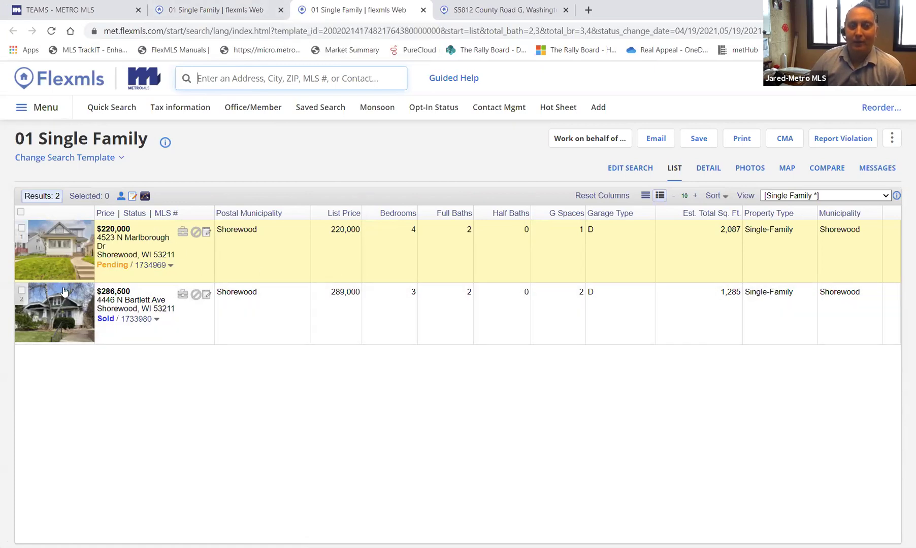
# - Change the price range to 200-350k and open the 01 Single Family results in a new tab
pyautogui.click(223, 13)
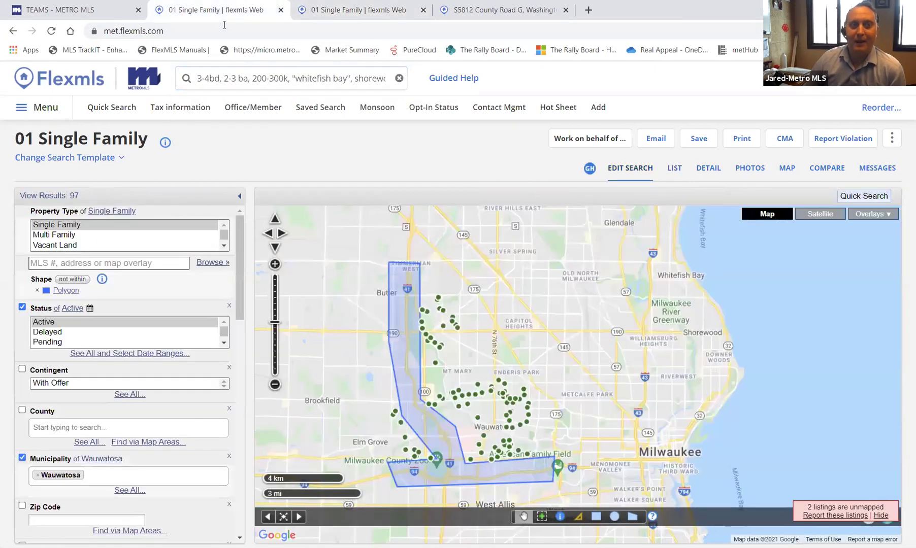
pyautogui.click(282, 79)
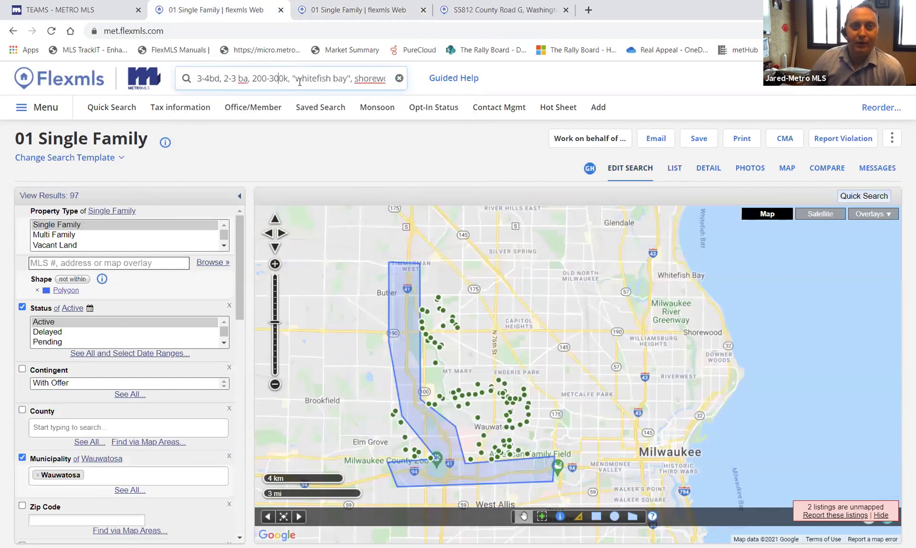
pyautogui.press('BackSpace')
pyautogui.write('5')
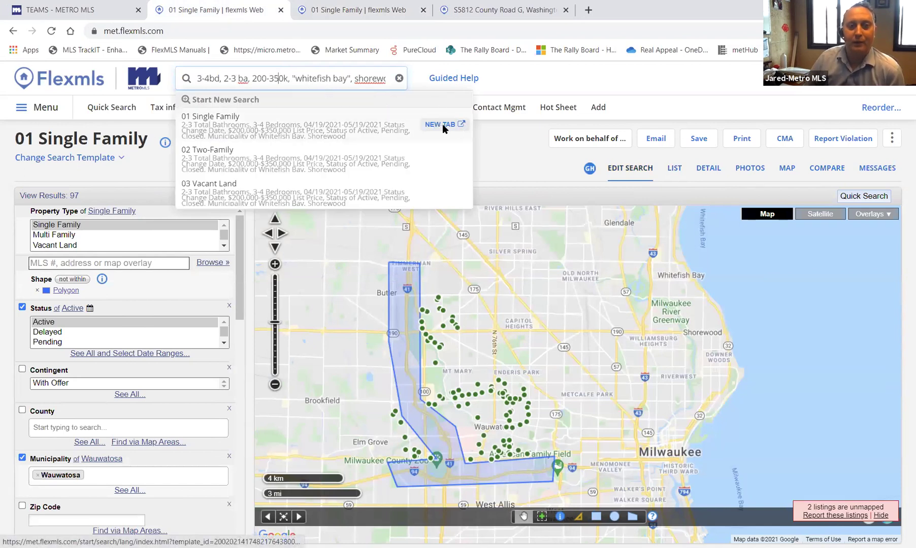
pyautogui.click(443, 123)
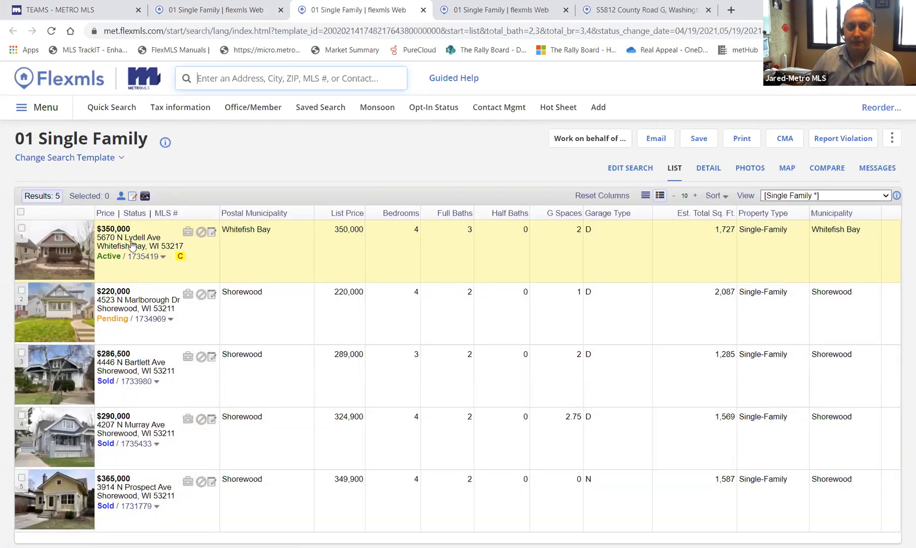
pyautogui.hotkey('ctrl', 'shift', 'Tab')
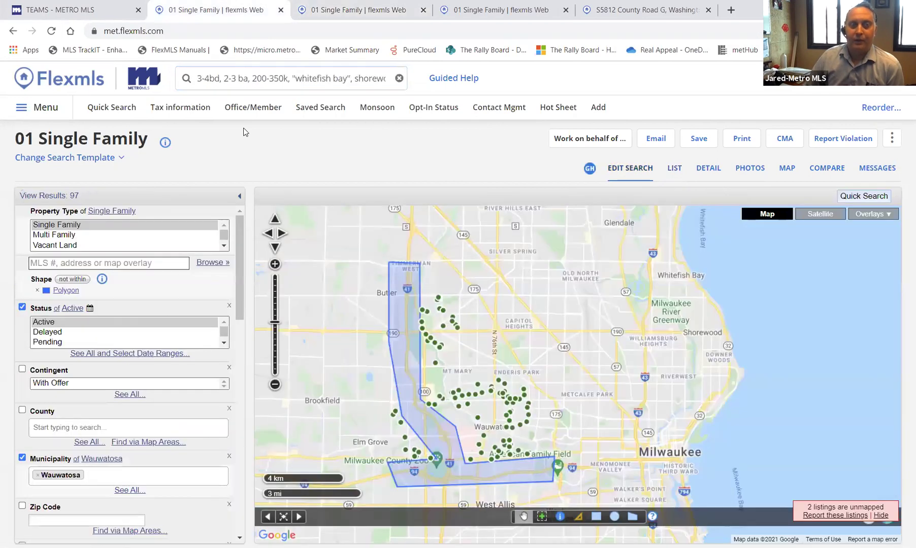
pyautogui.click(234, 75)
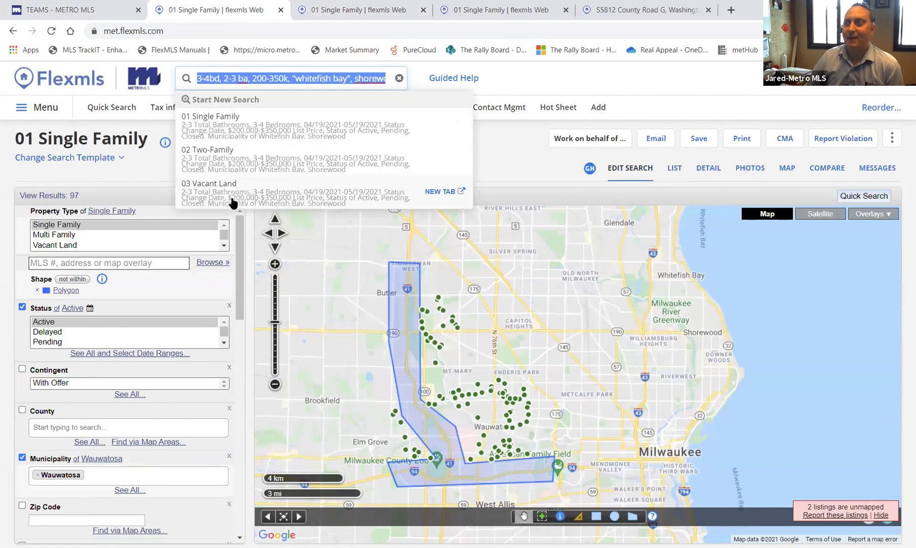
# - Append ', condo' to the search and open the 06 Condominium results in a new tab
pyautogui.click(377, 78)
pyautogui.press('Right')
pyautogui.press('Right')
pyautogui.press('Right')
pyautogui.press('Right')
pyautogui.press('Right')
pyautogui.press('Right')
pyautogui.press('Right')
pyautogui.press('Right')
pyautogui.press('Right')
pyautogui.press('Right')
pyautogui.press('Right')
pyautogui.press('Right')
pyautogui.press('Right')
pyautogui.press('Right')
pyautogui.press('Right')
pyautogui.press('Right')
pyautogui.press('Right')
pyautogui.press('Right')
pyautogui.press('Right')
pyautogui.press('Right')
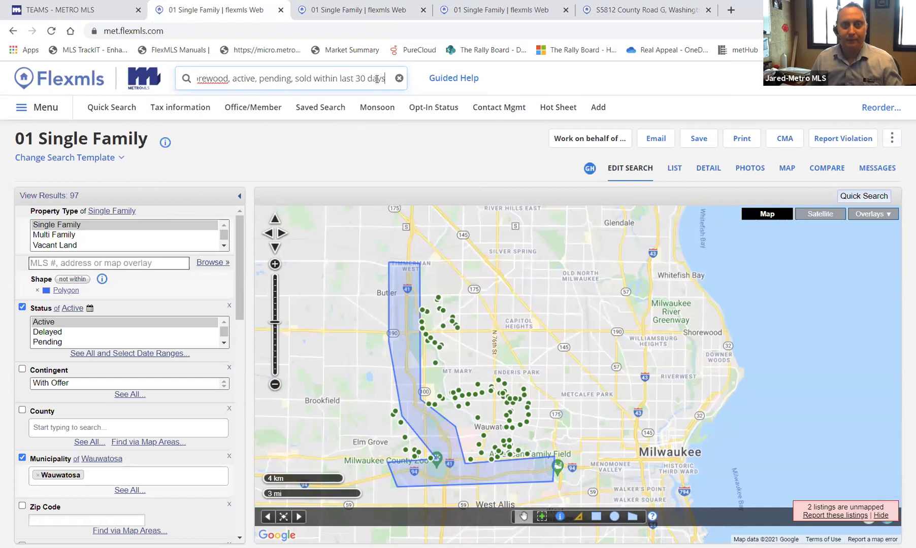
pyautogui.write(', condo')
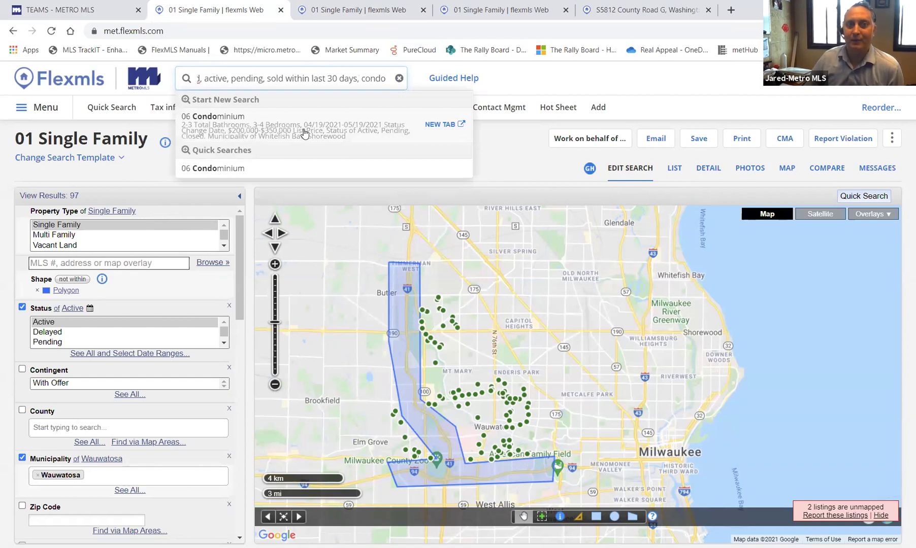
pyautogui.click(448, 127)
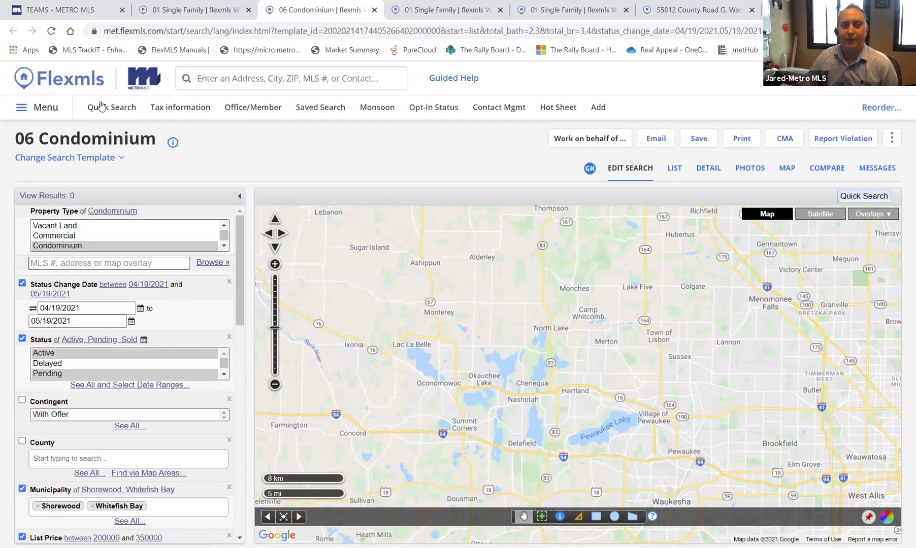
# - Star Contact Summary in the Menu panel to make it a favorite, then close the menu
pyautogui.click(46, 111)
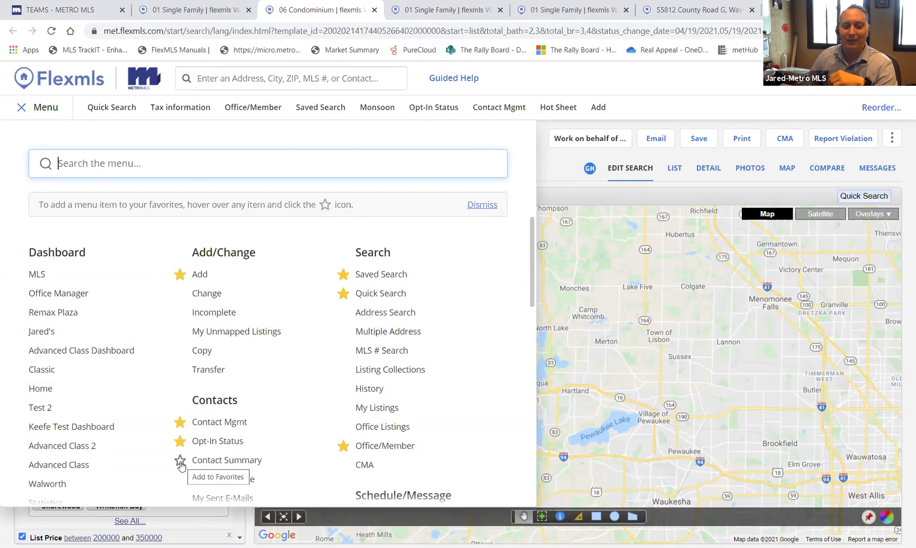
pyautogui.click(180, 462)
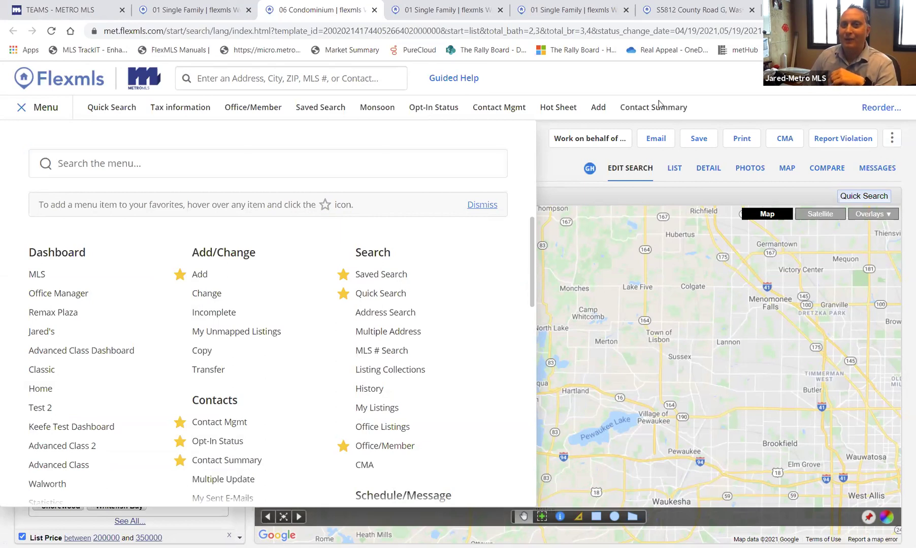
pyautogui.click(738, 111)
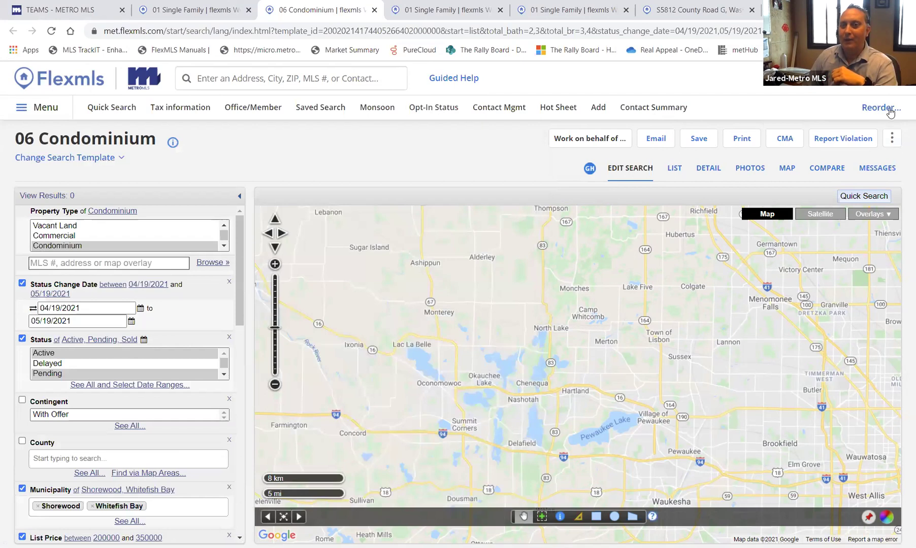
# - Reorder favorites: move Add after Quick Search, remove Contact Summary, and save
pyautogui.click(881, 108)
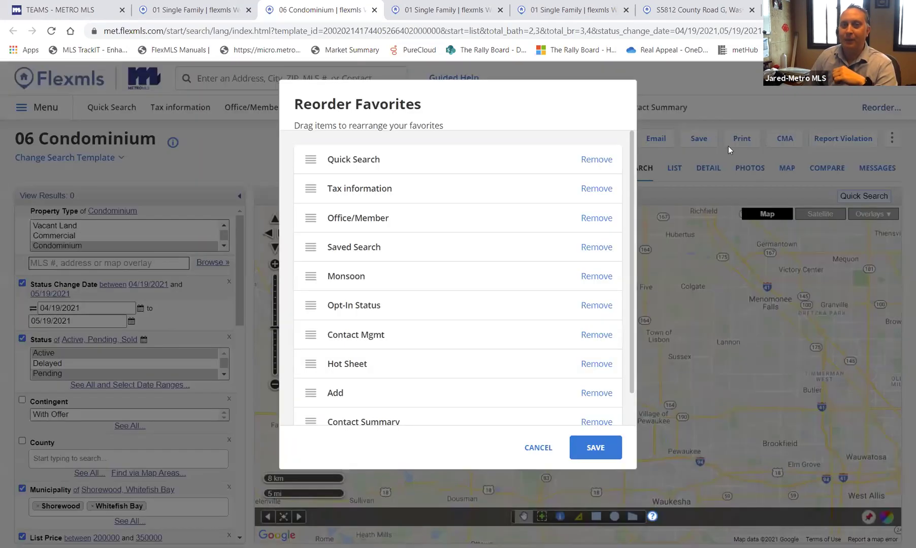
pyautogui.moveTo(317, 390); pyautogui.dragTo(302, 179)
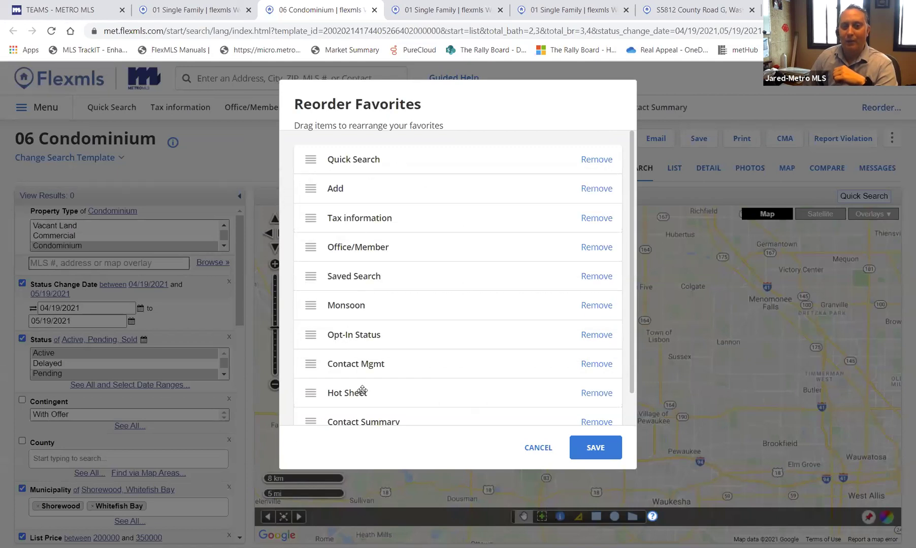
pyautogui.scroll(-1, 360, 390)
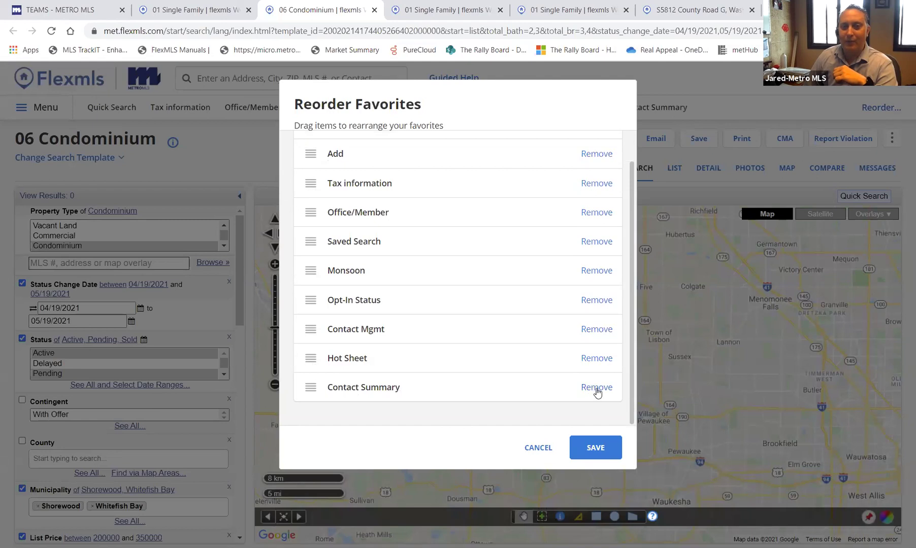
pyautogui.click(599, 390)
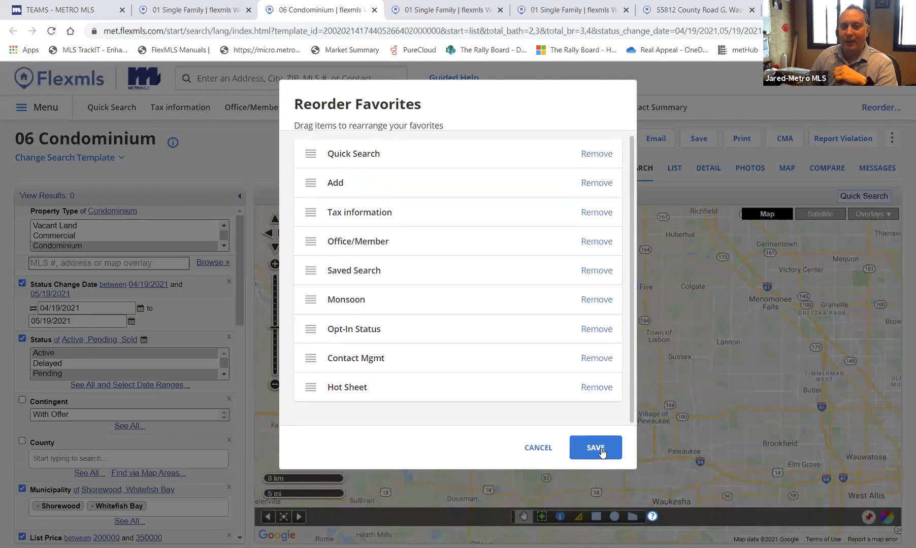
pyautogui.click(595, 447)
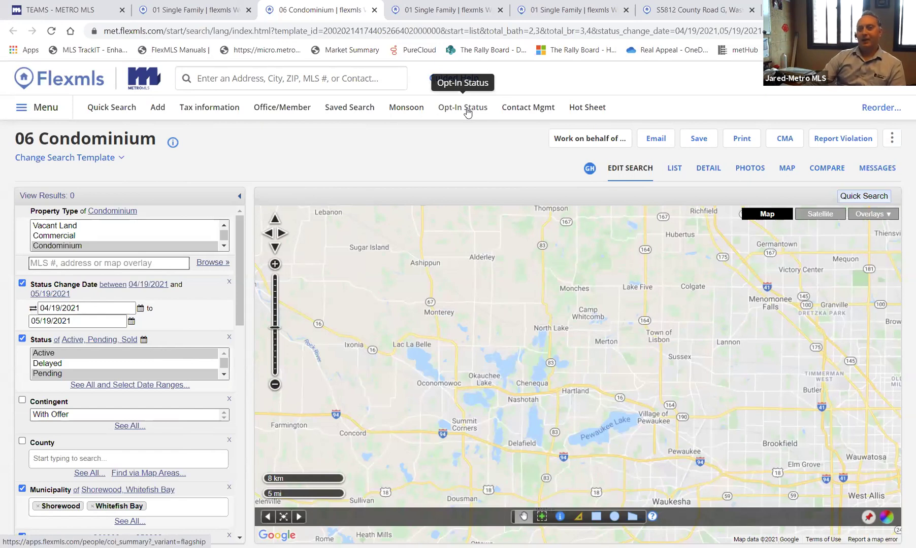
# - Open the Opt-In Status Report from the favorites bar
pyautogui.click(467, 108)
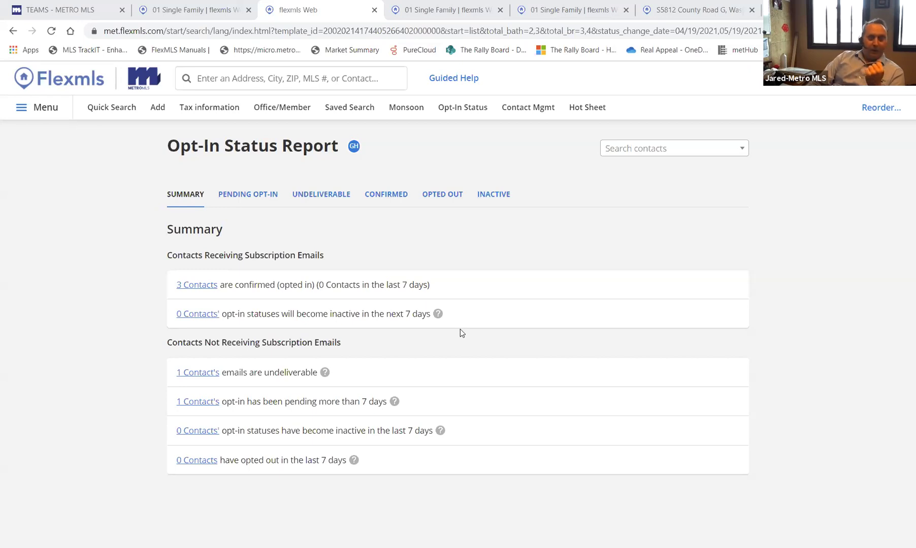
# - Open Monsoon in a new tab and save Monsoon Blue as the colour theme
pyautogui.click(411, 110)
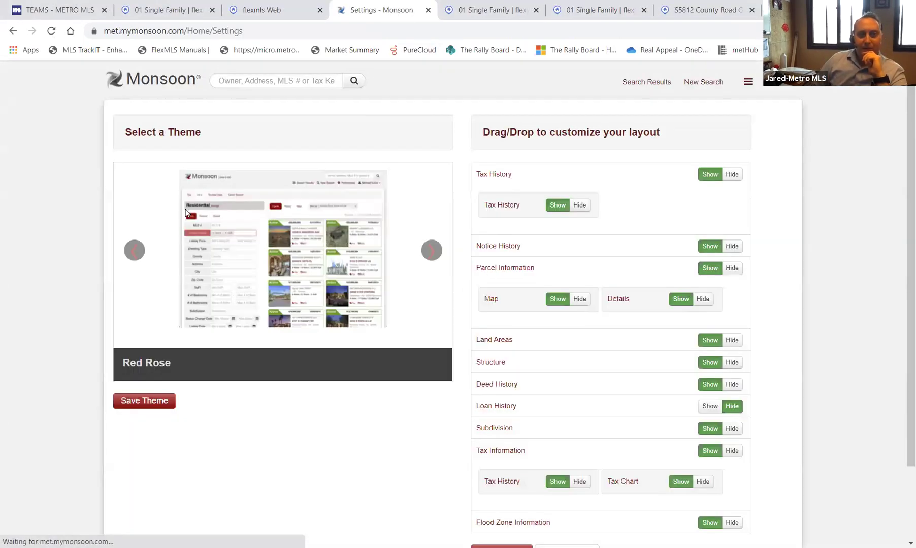
pyautogui.click(430, 255)
pyautogui.click(431, 250)
pyautogui.click(431, 250)
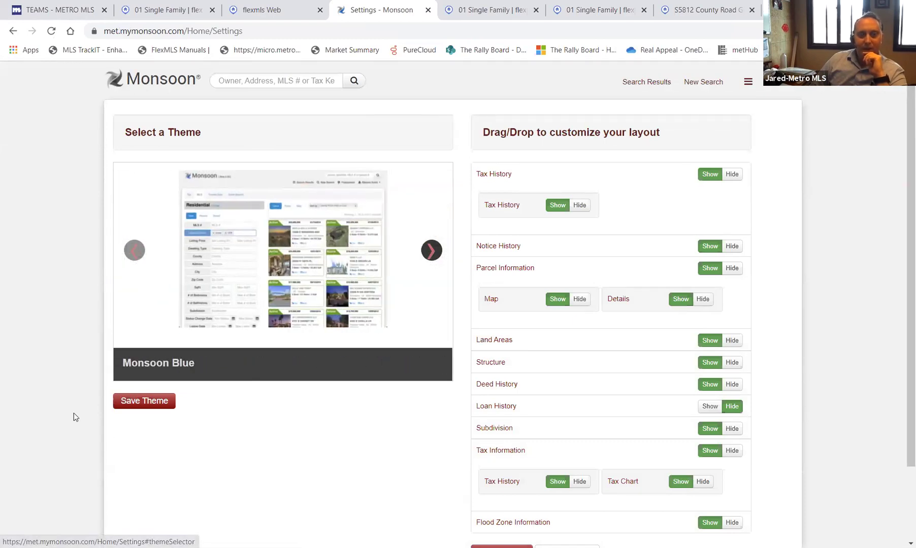
pyautogui.click(139, 403)
# - Reset the section layout to its original order, save it, and return to the Monsoon home page
pyautogui.scroll(-3, 464, 423)
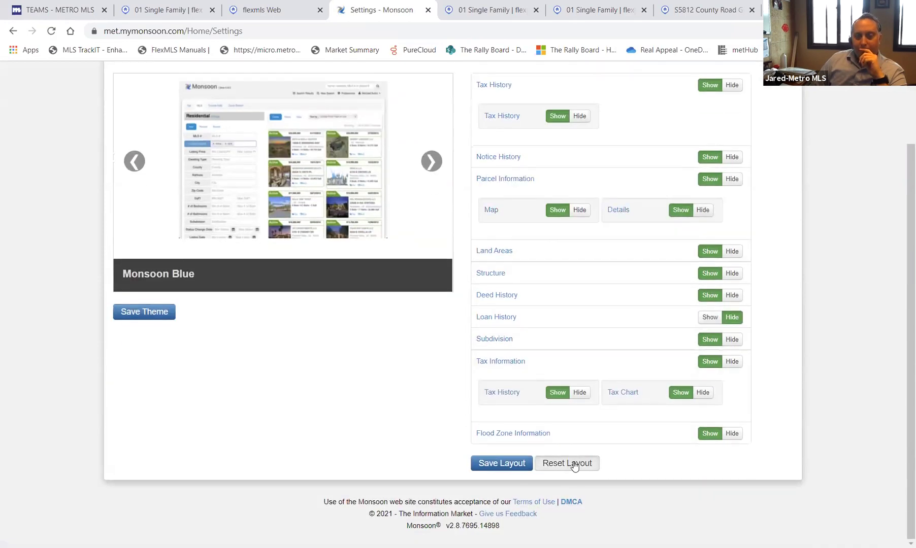
pyautogui.click(567, 463)
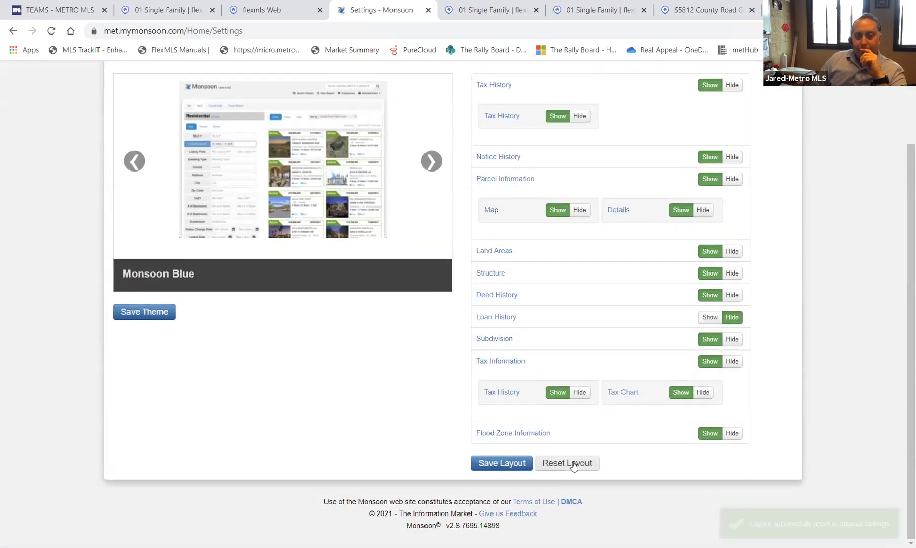
pyautogui.click(499, 463)
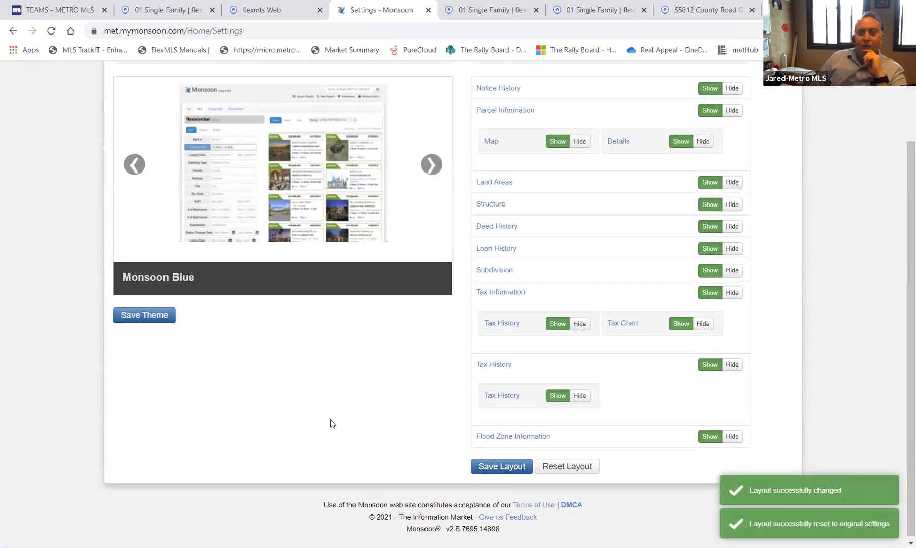
pyautogui.scroll(3, 330, 423)
pyautogui.click(159, 81)
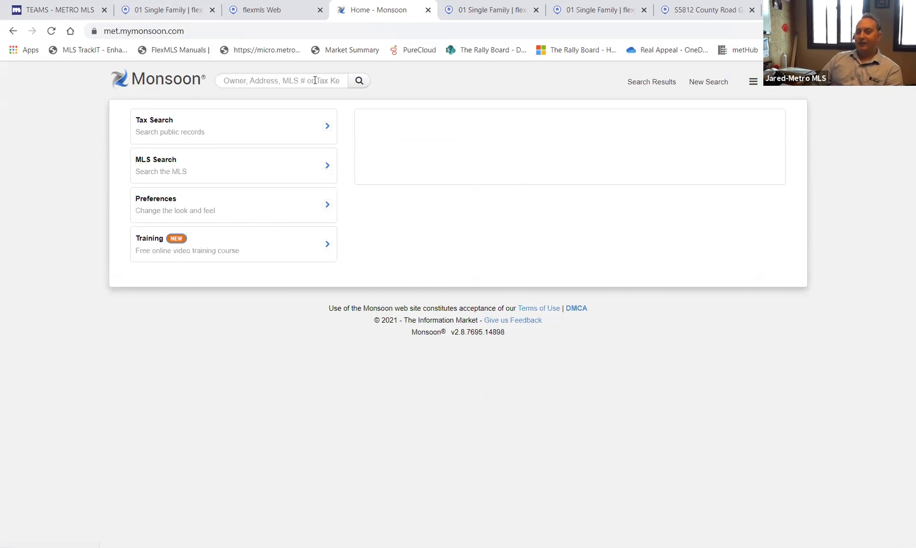
# - From the listing page, search Monsoon by the owner's surname to get 14 matching properties
pyautogui.click(165, 14)
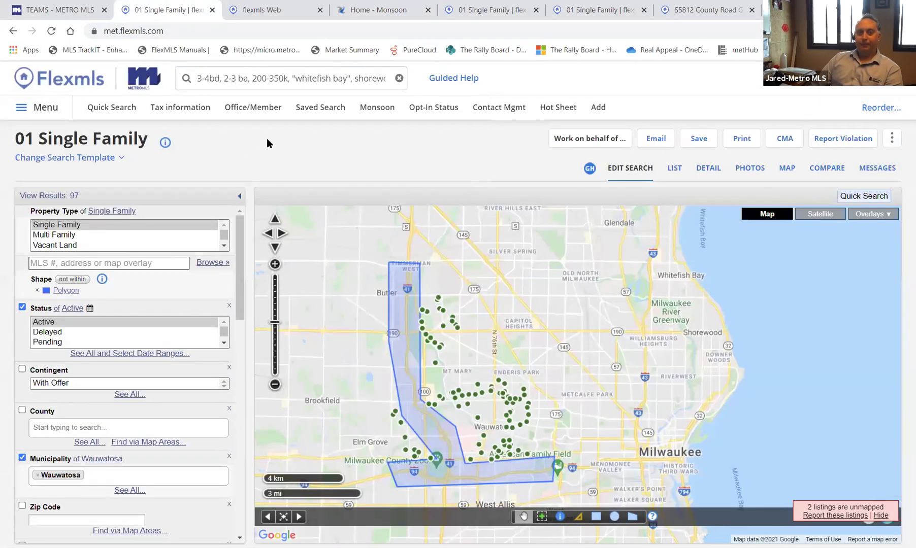
pyautogui.click(741, 12)
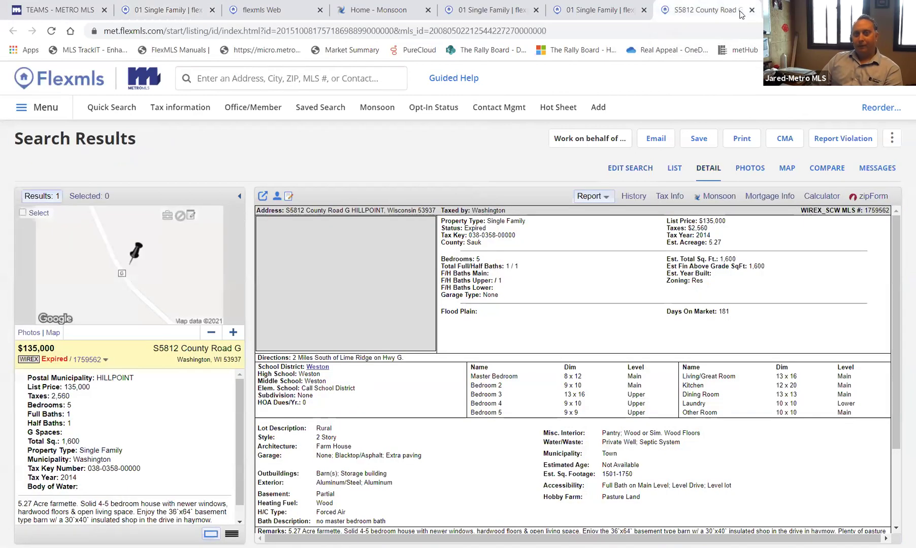
pyautogui.click(380, 108)
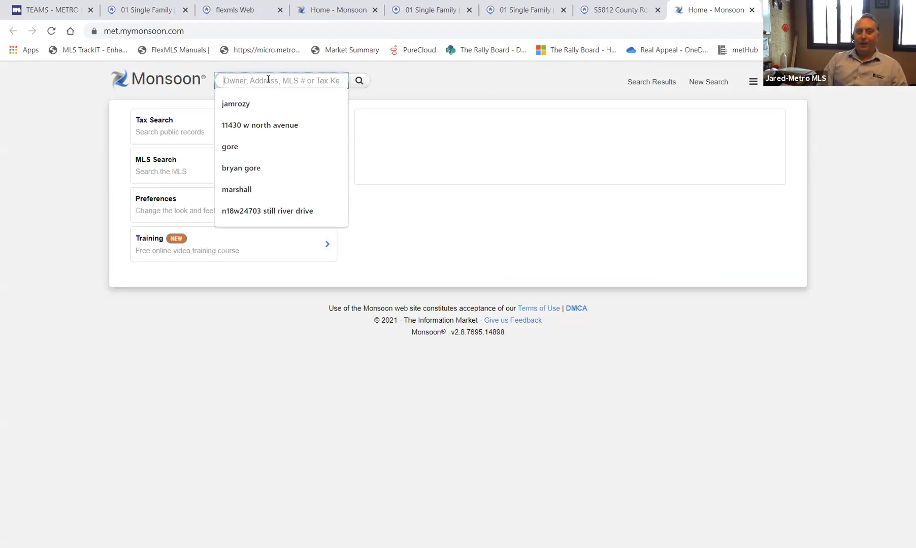
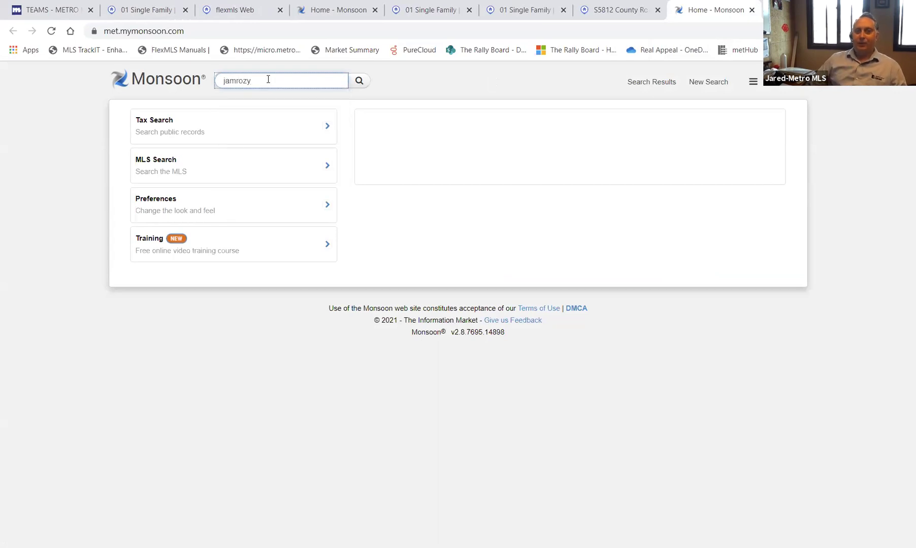
pyautogui.click(359, 82)
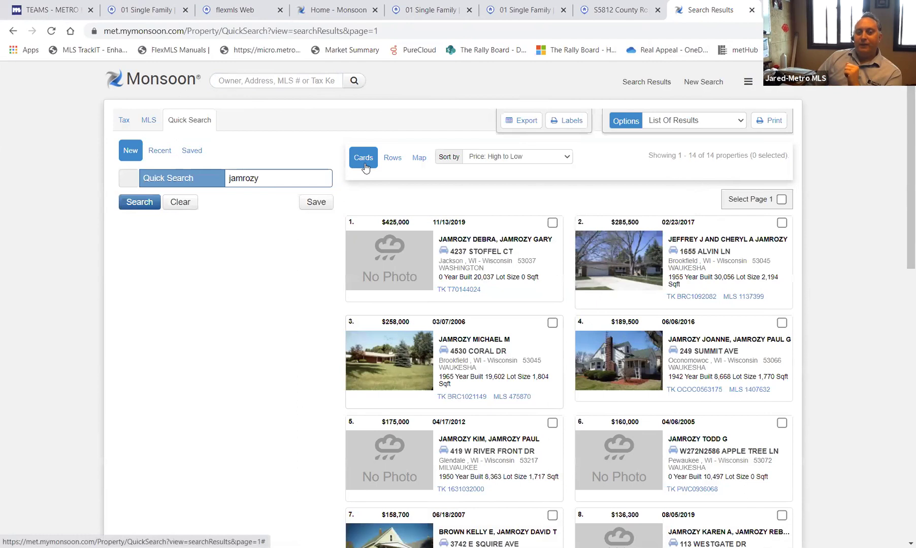
# - View the owner results as rows, on a map, and as cards, then open the Grafton property's tax record
pyautogui.scroll(-1, 435, 310)
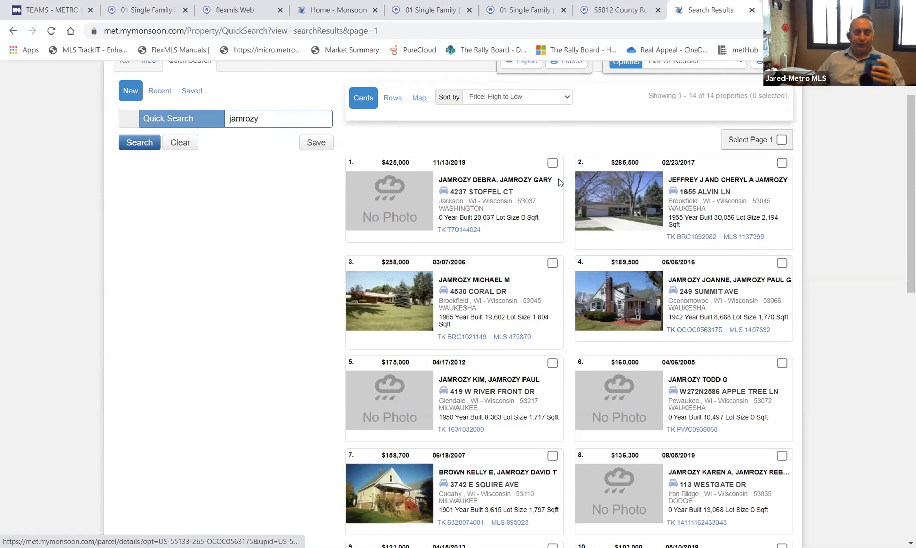
pyautogui.click(399, 98)
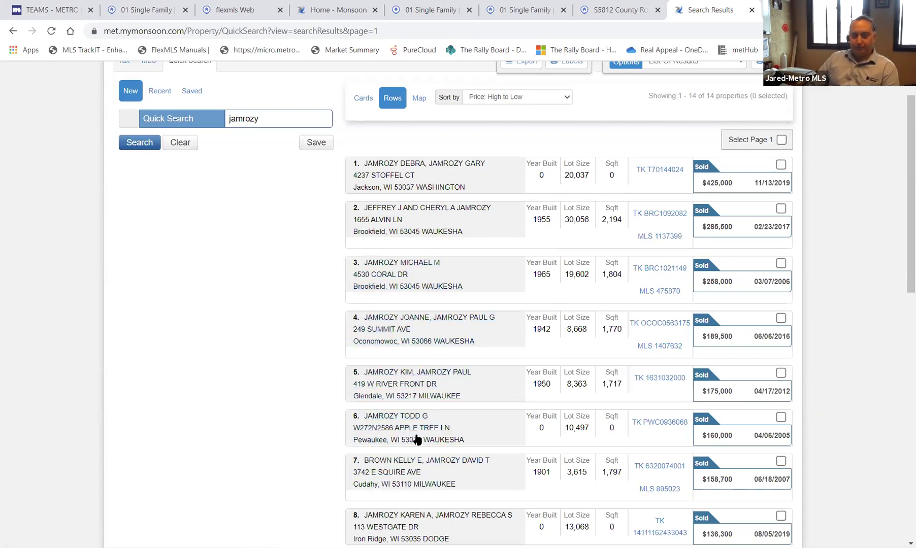
pyautogui.click(418, 101)
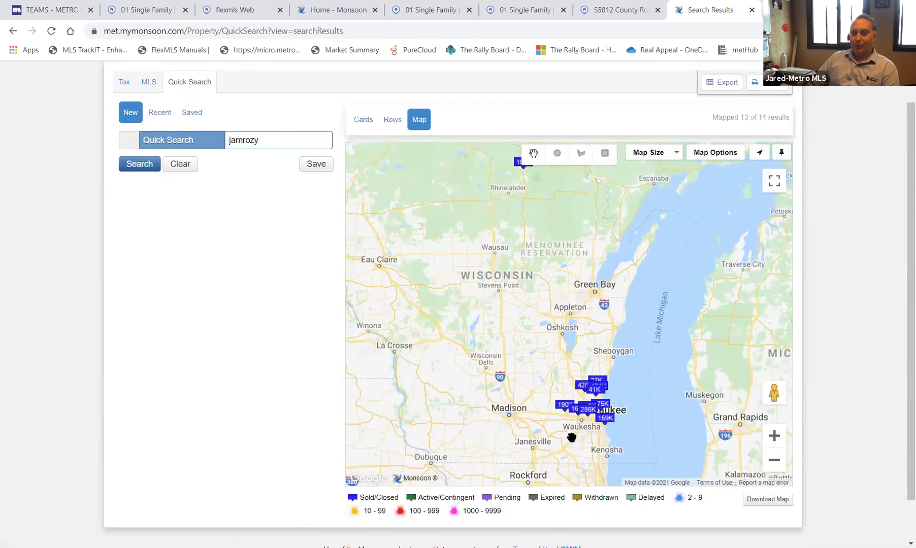
pyautogui.click(363, 120)
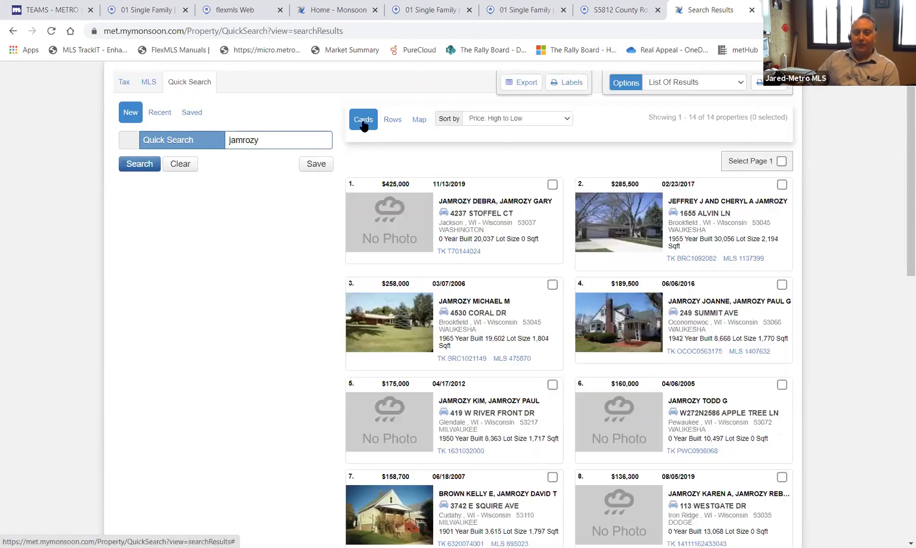
pyautogui.scroll(-3, 417, 396)
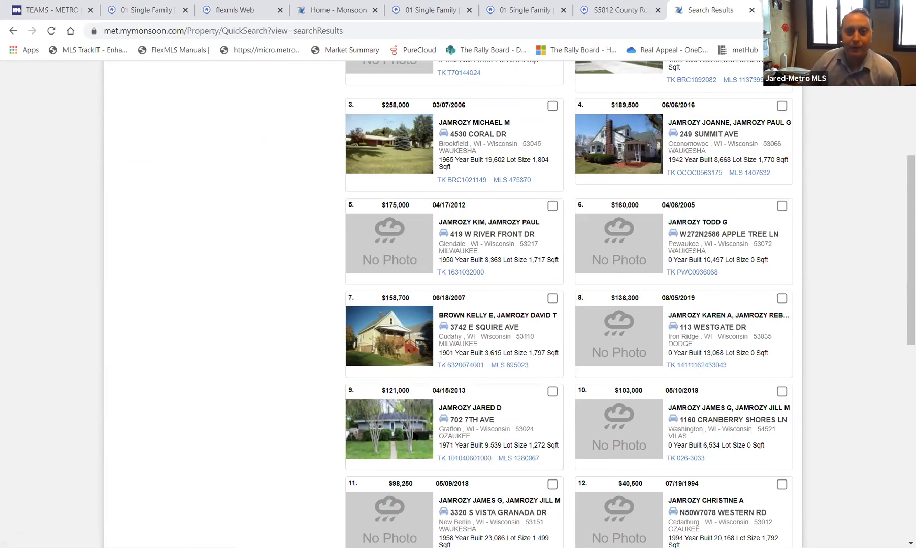
pyautogui.click(471, 459)
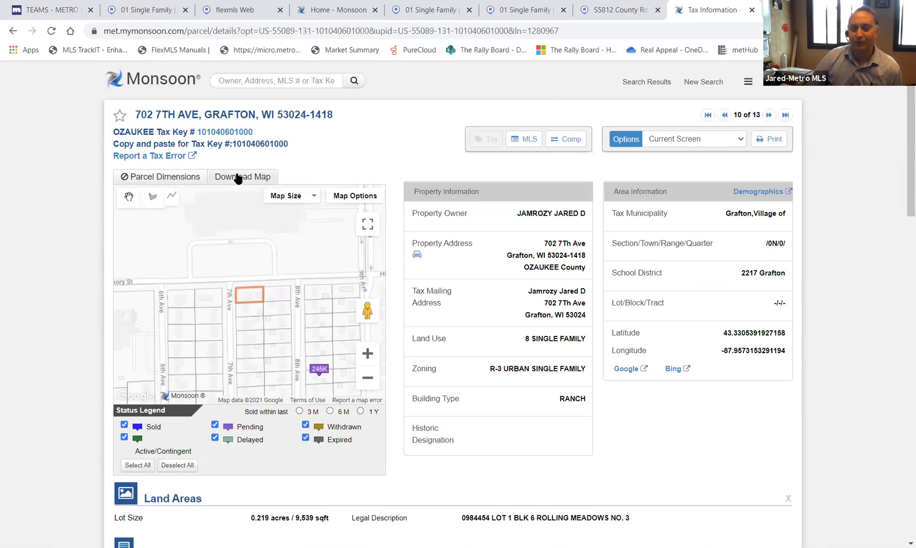
pyautogui.click(238, 177)
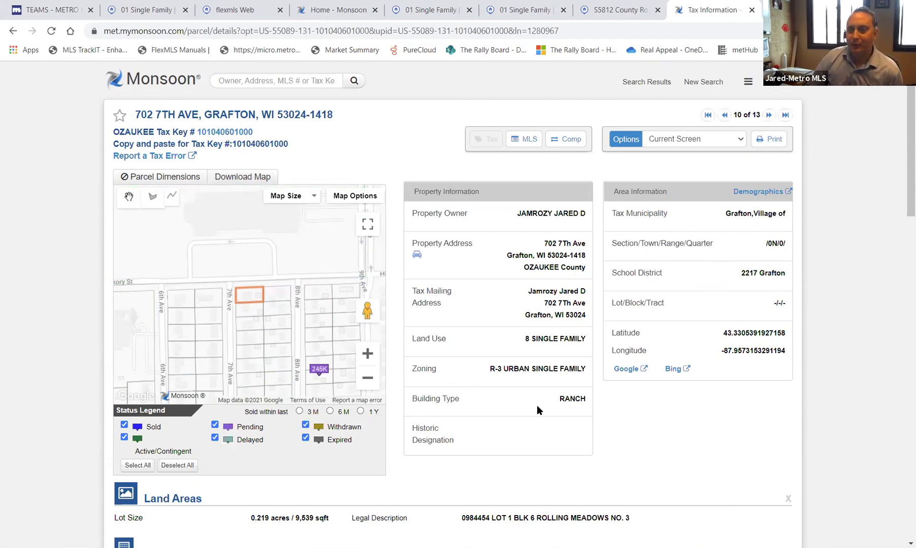
pyautogui.scroll(-3, 640, 379)
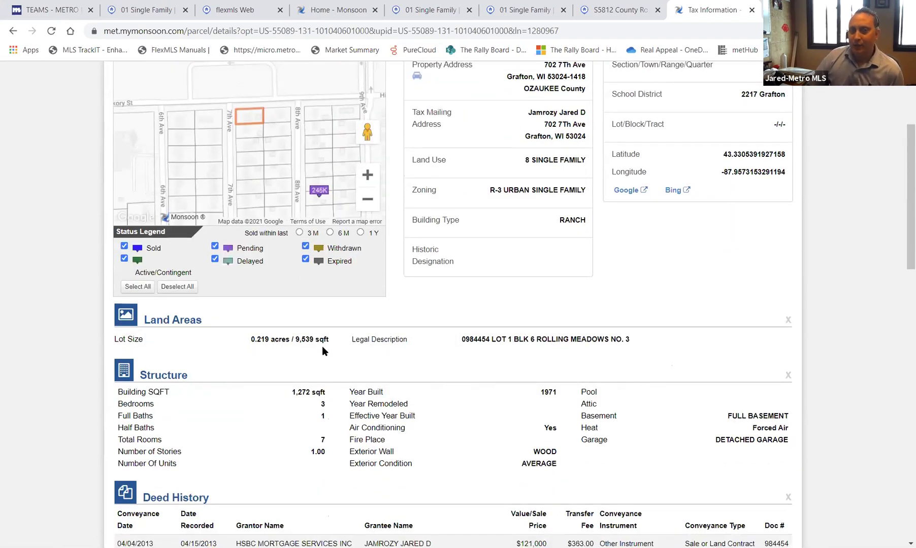
pyautogui.scroll(-1, 310, 358)
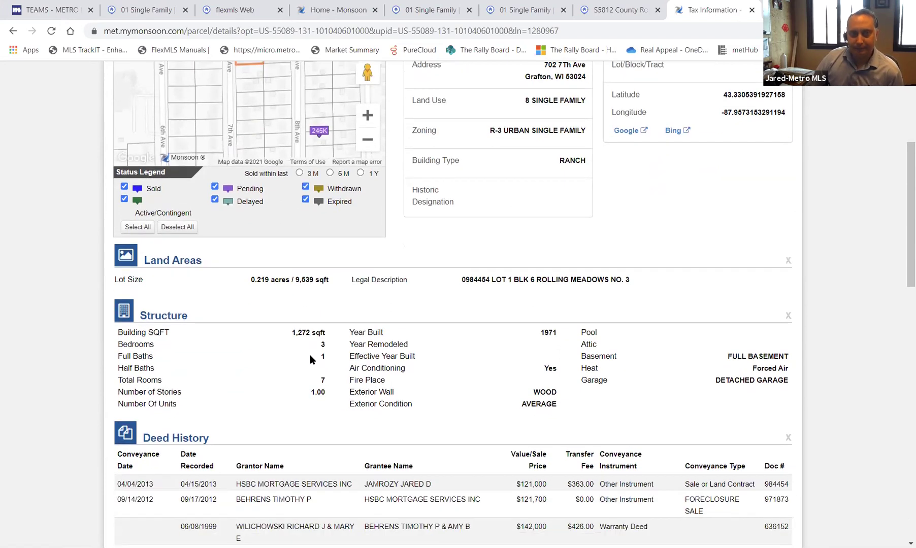
pyautogui.scroll(-8, 416, 378)
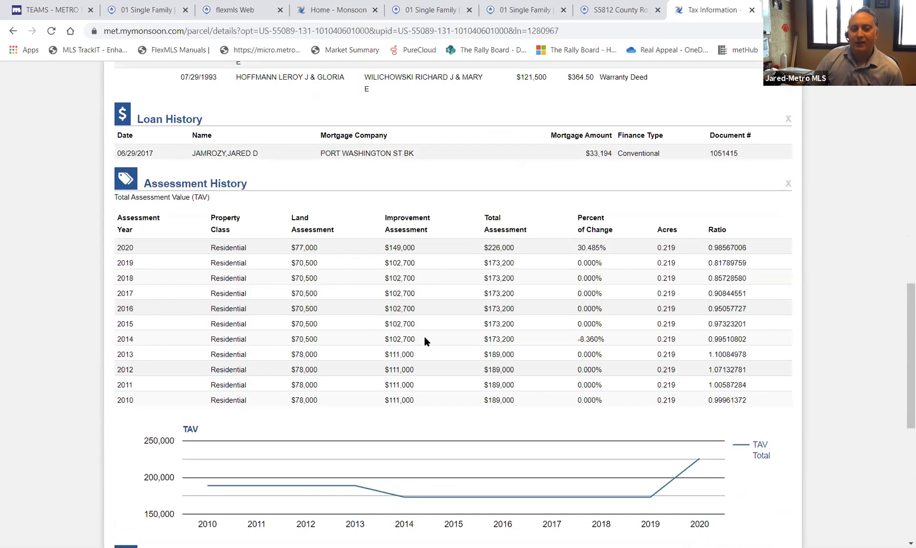
pyautogui.scroll(-6, 424, 342)
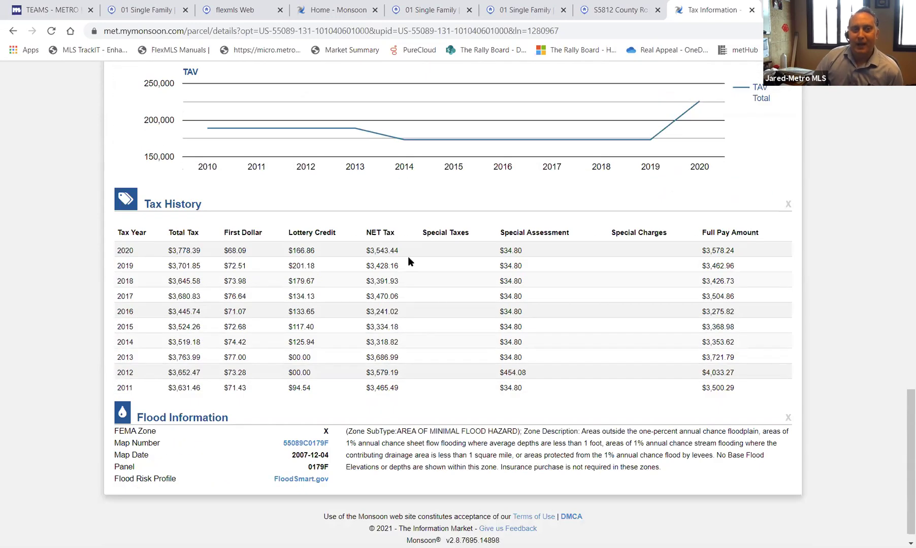
pyautogui.scroll(3, 408, 257)
pyautogui.scroll(-3, 407, 264)
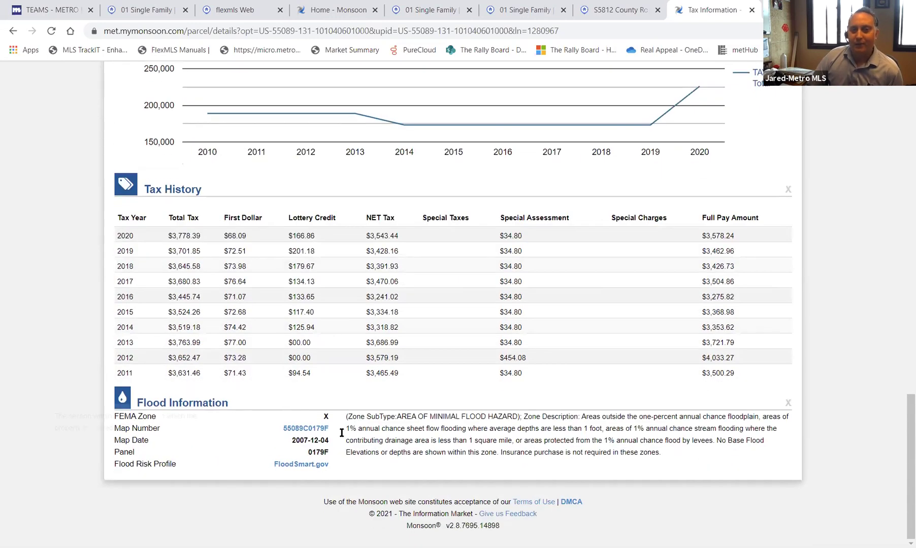
pyautogui.scroll(4, 333, 408)
pyautogui.scroll(4, 332, 404)
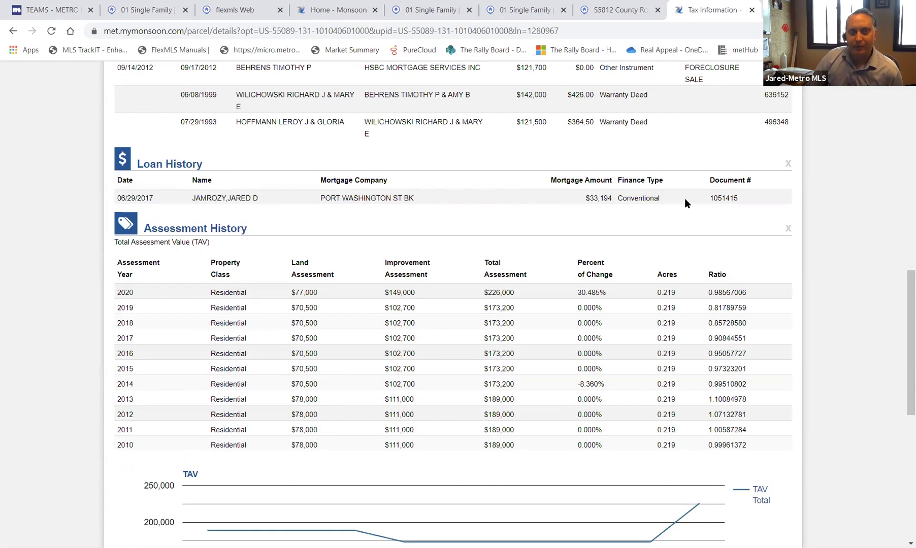
pyautogui.scroll(1, 610, 227)
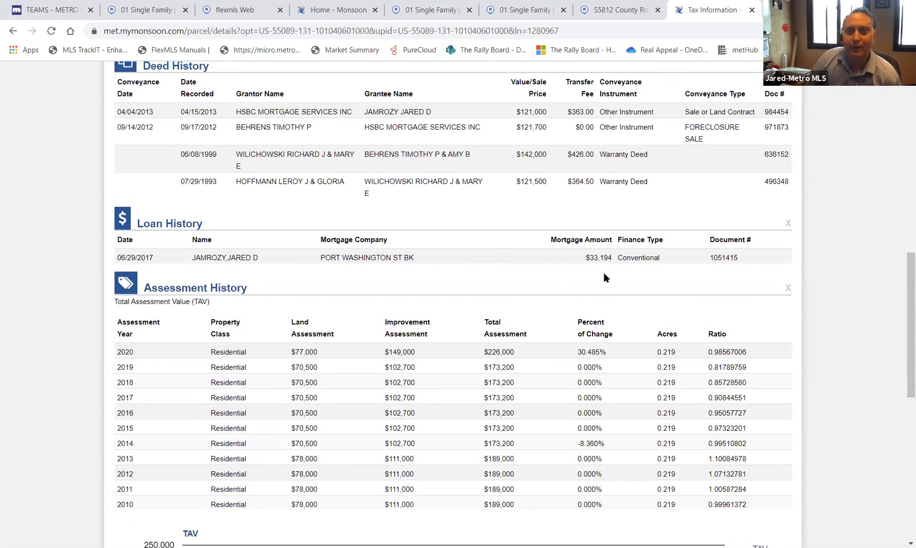
pyautogui.scroll(8, 603, 274)
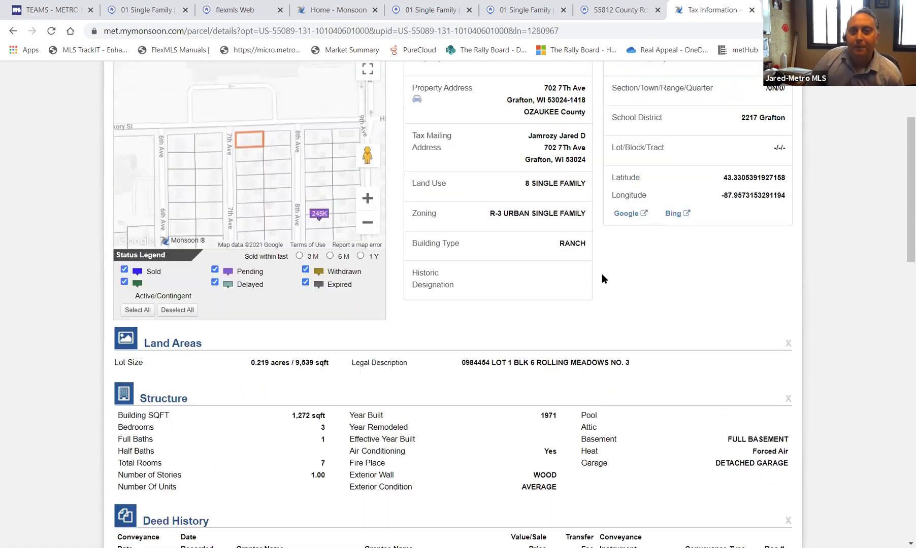
pyautogui.scroll(3, 601, 274)
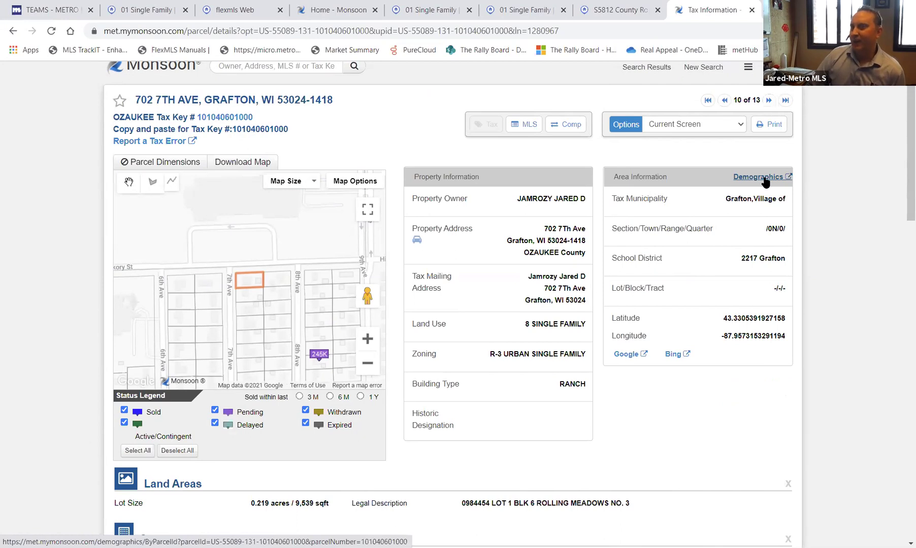
# - Open the Grafton parcel's demographics report, scroll through it, and go back to the Tax Information tab
pyautogui.click(765, 178)
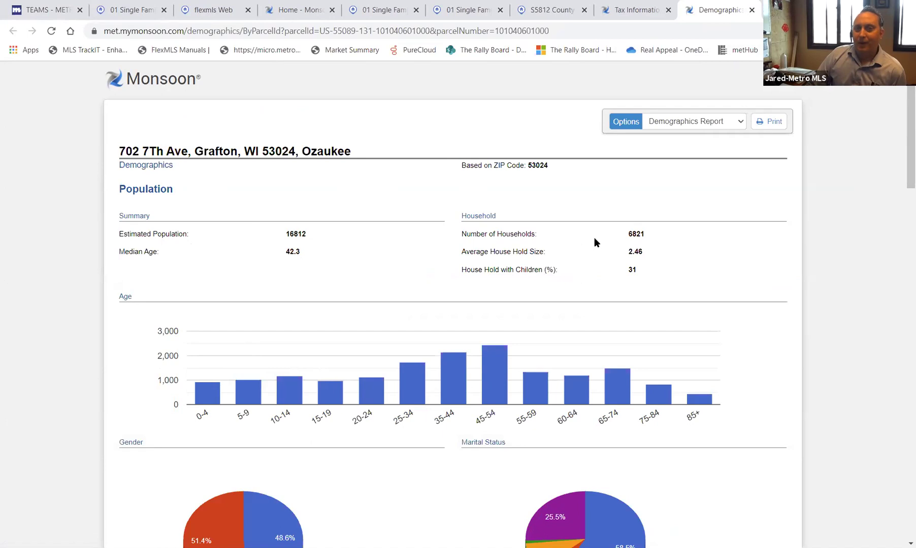
pyautogui.scroll(-2, 422, 254)
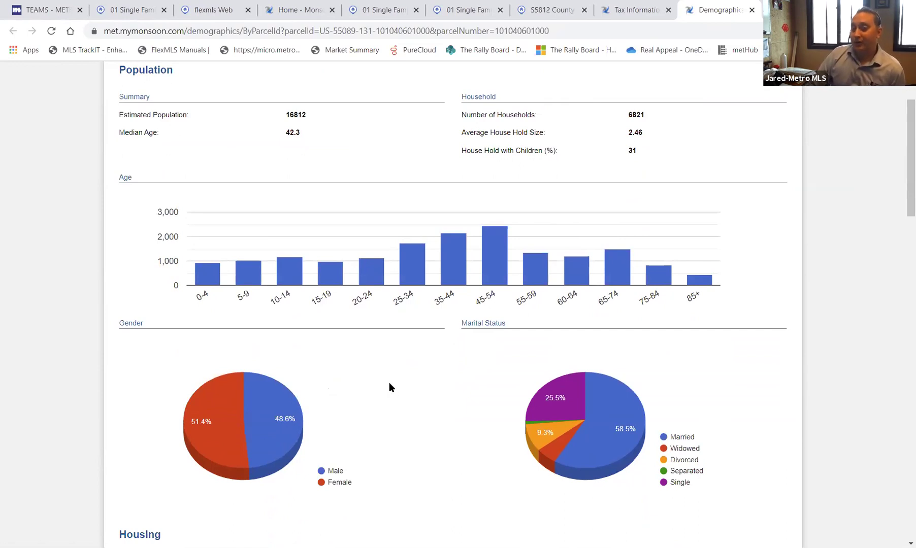
pyautogui.scroll(-4, 395, 383)
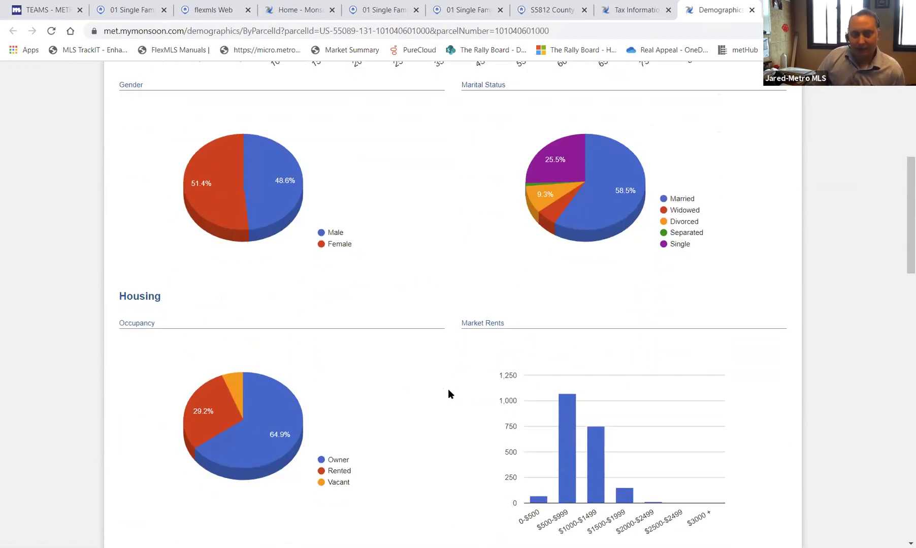
pyautogui.scroll(-2, 202, 248)
pyautogui.scroll(-4, 424, 319)
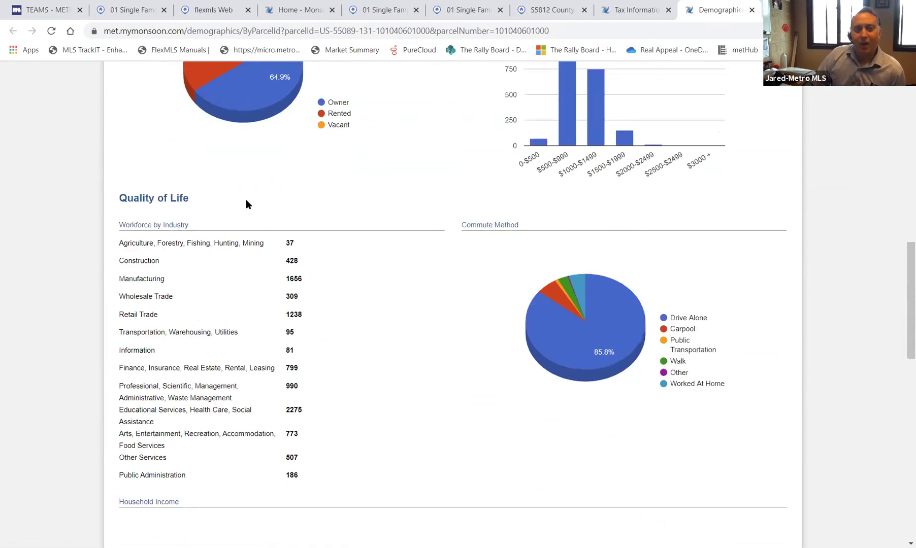
pyautogui.scroll(-4, 411, 382)
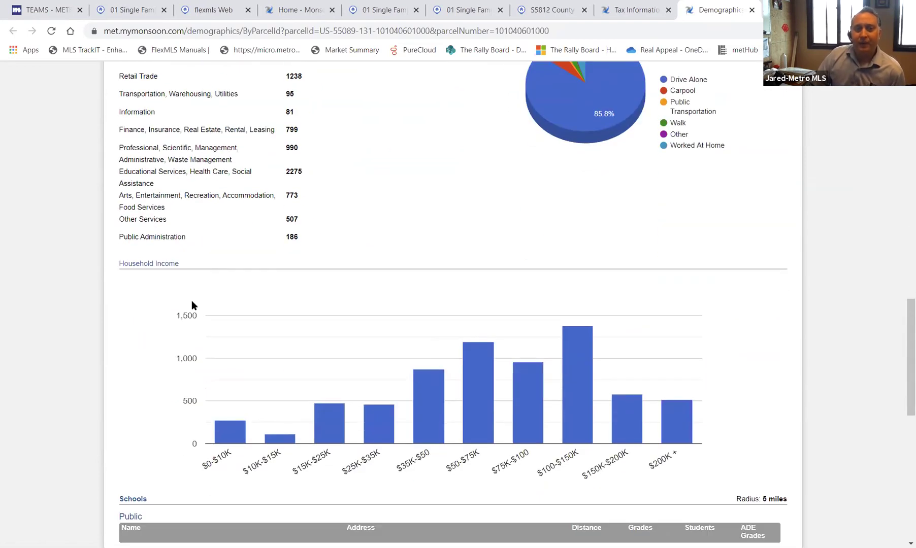
pyautogui.scroll(-4, 386, 386)
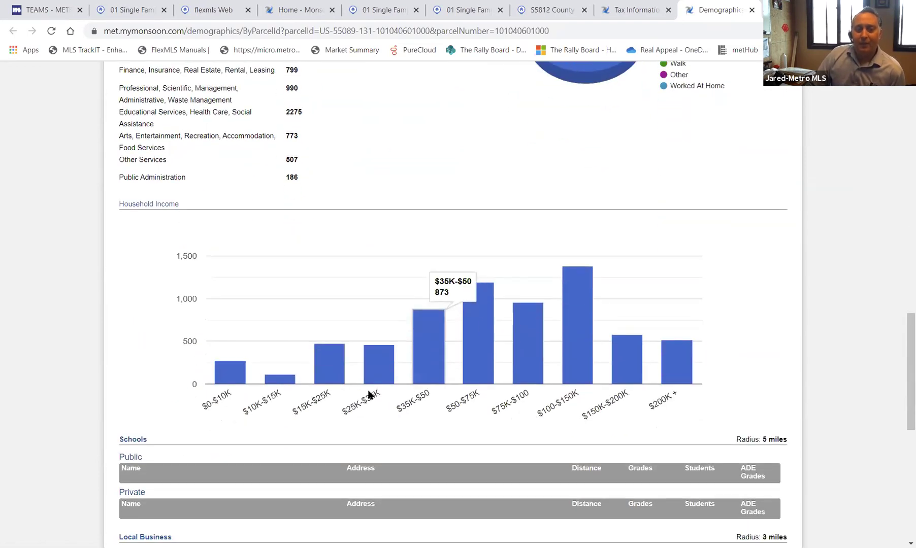
pyautogui.scroll(-4, 360, 386)
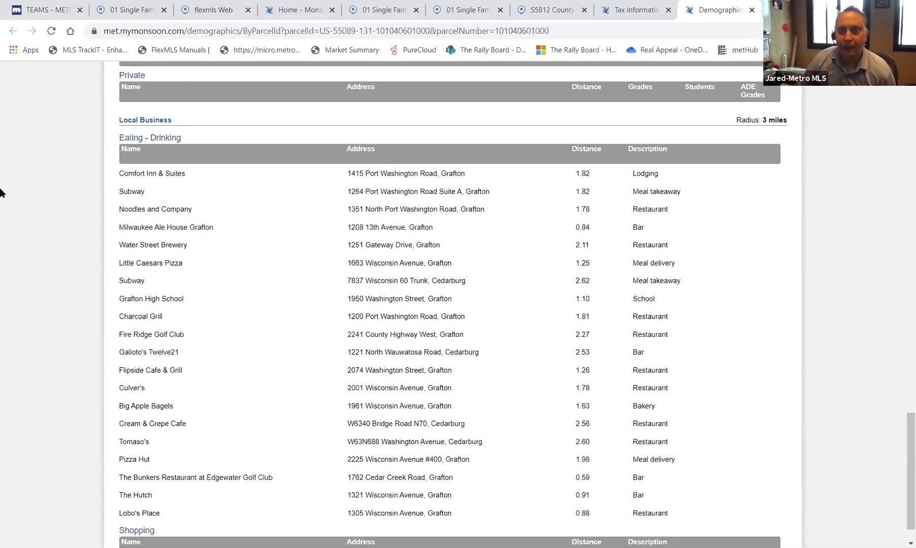
pyautogui.scroll(10, 528, 203)
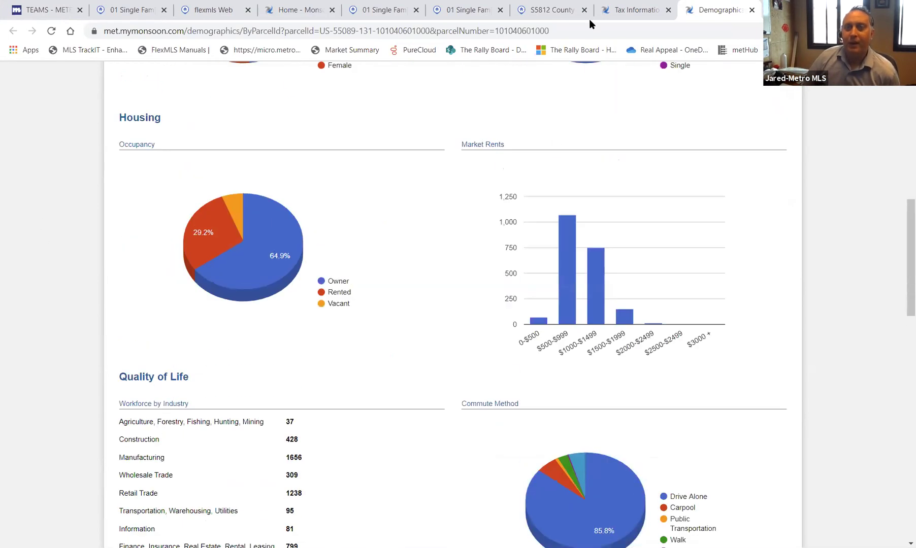
pyautogui.click(630, 11)
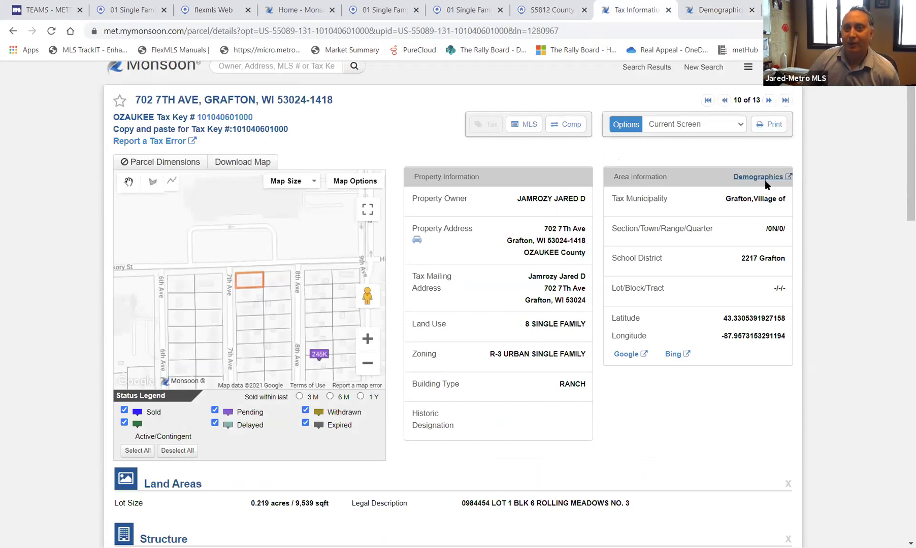
# - Start a new public tax records search from the home page and clear the existing county selections
pyautogui.scroll(1, 285, 127)
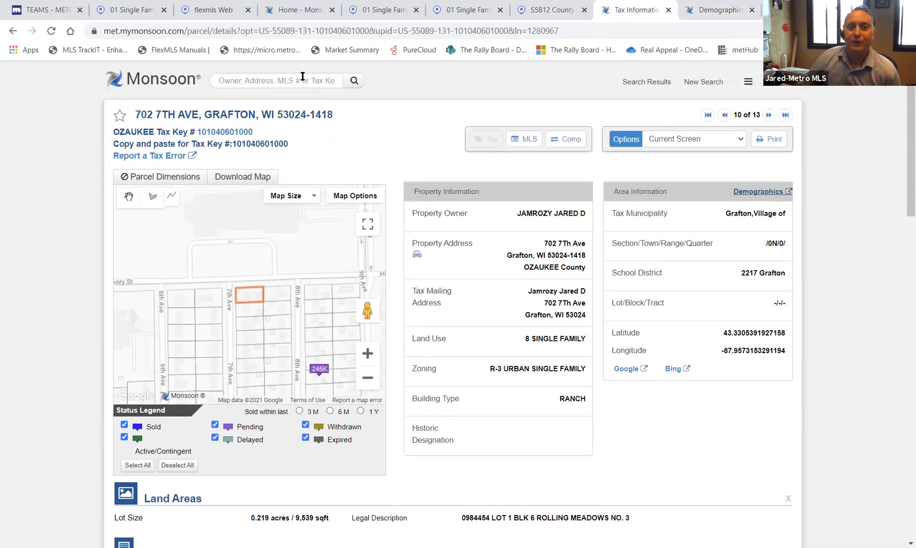
pyautogui.click(168, 84)
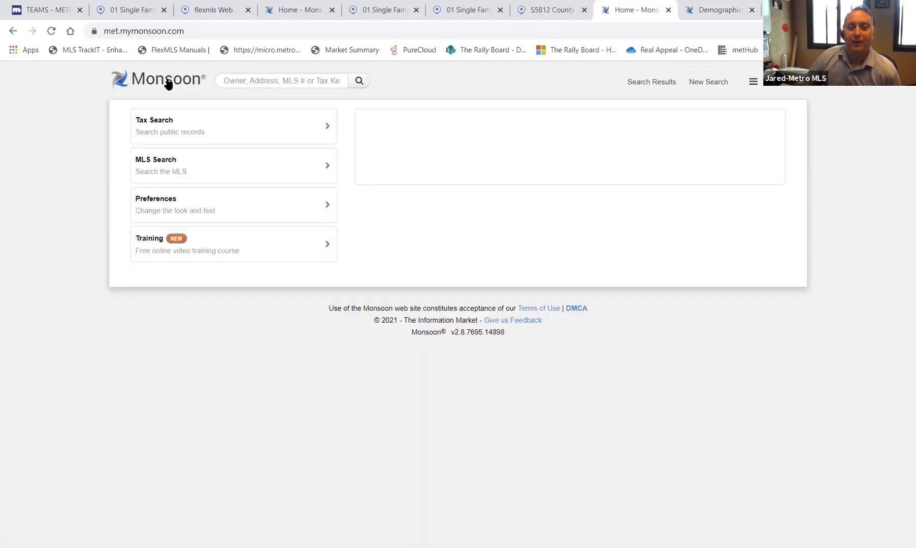
pyautogui.click(157, 131)
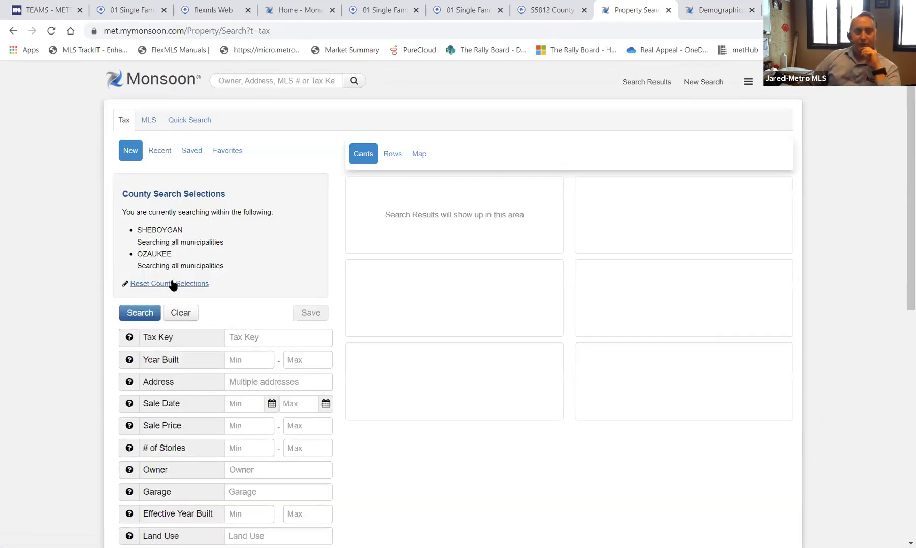
pyautogui.scroll(-3, 231, 266)
pyautogui.scroll(3, 231, 266)
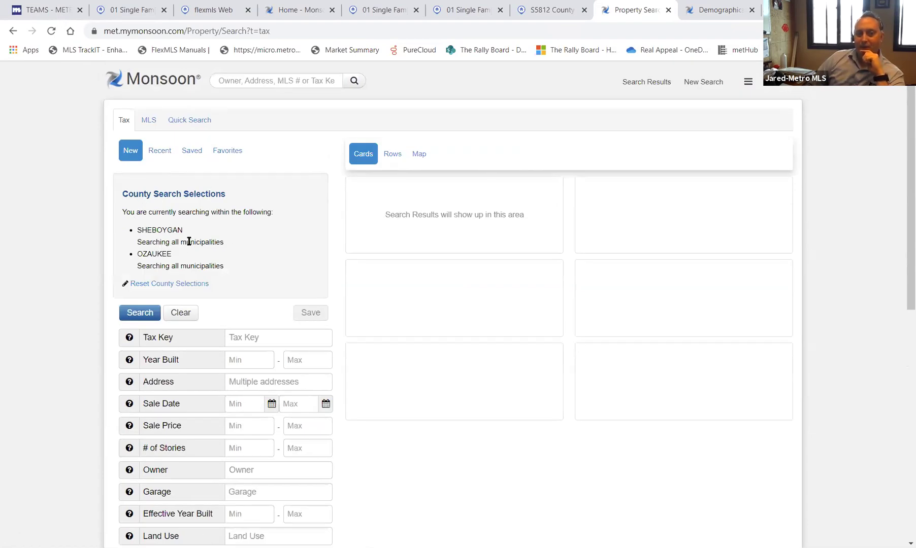
pyautogui.click(180, 284)
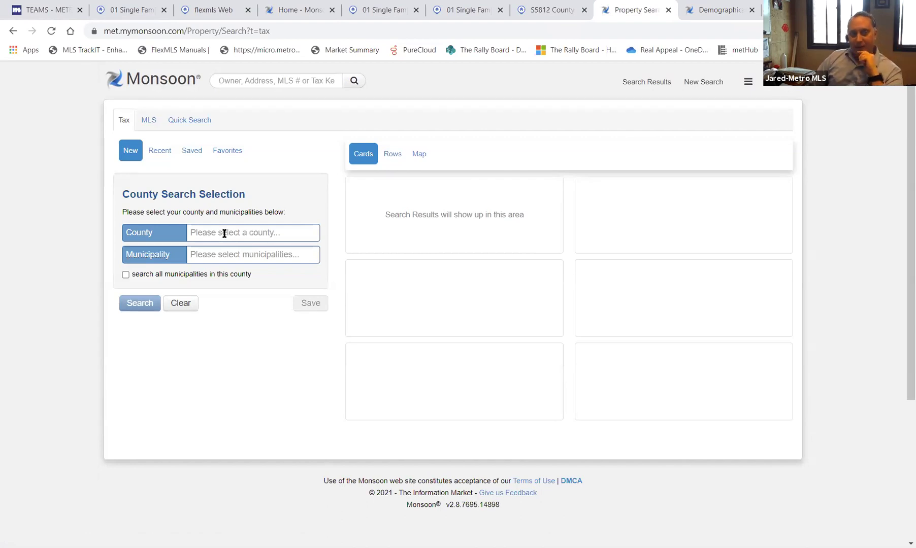
# - Choose OZAUKEE as the first county, covering all its municipalities
pyautogui.click(223, 232)
pyautogui.write('ozau')
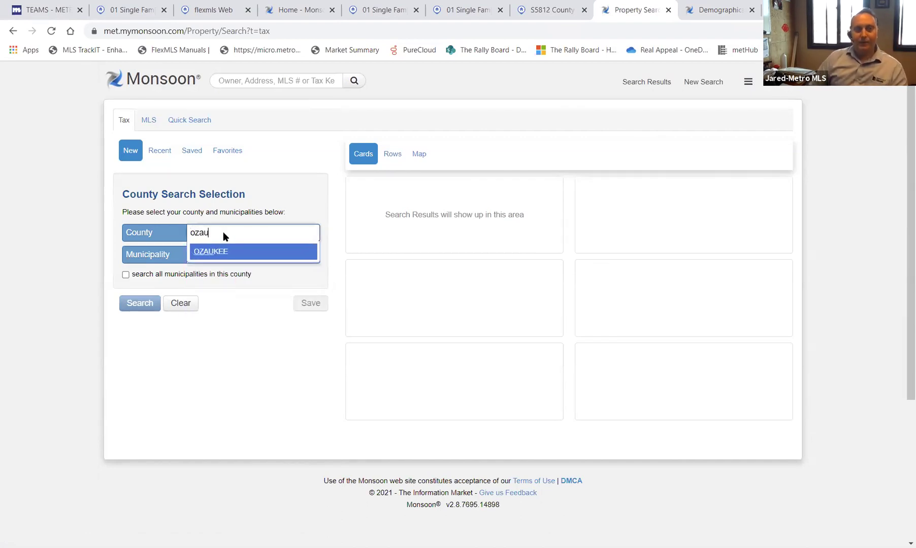
pyautogui.click(224, 252)
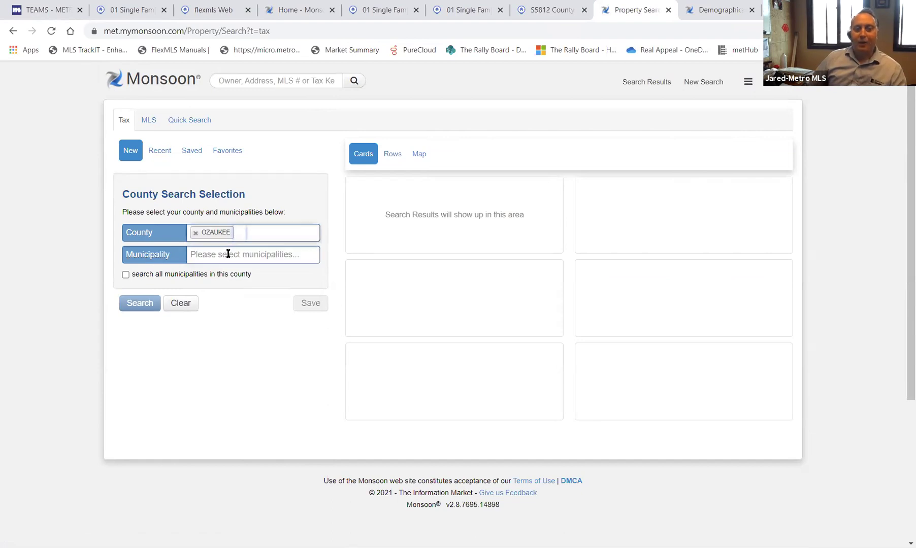
pyautogui.click(228, 254)
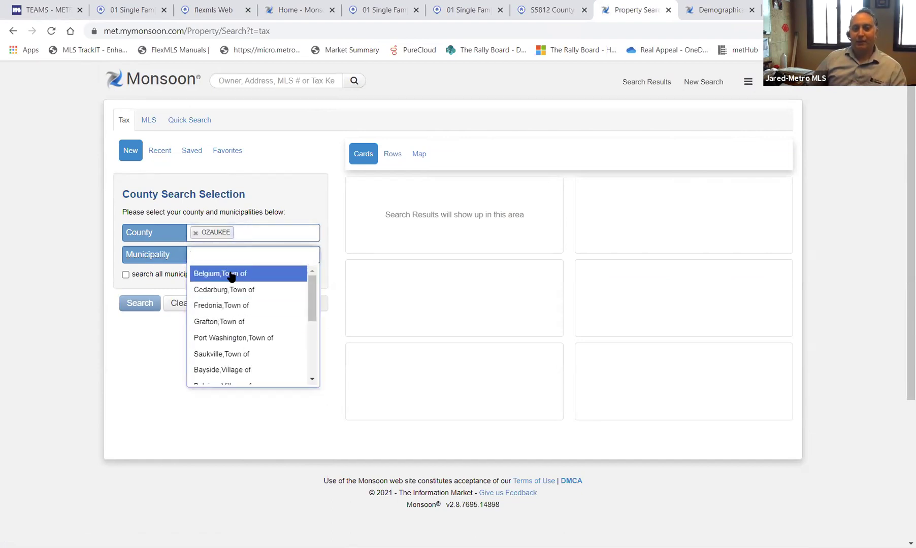
pyautogui.click(123, 275)
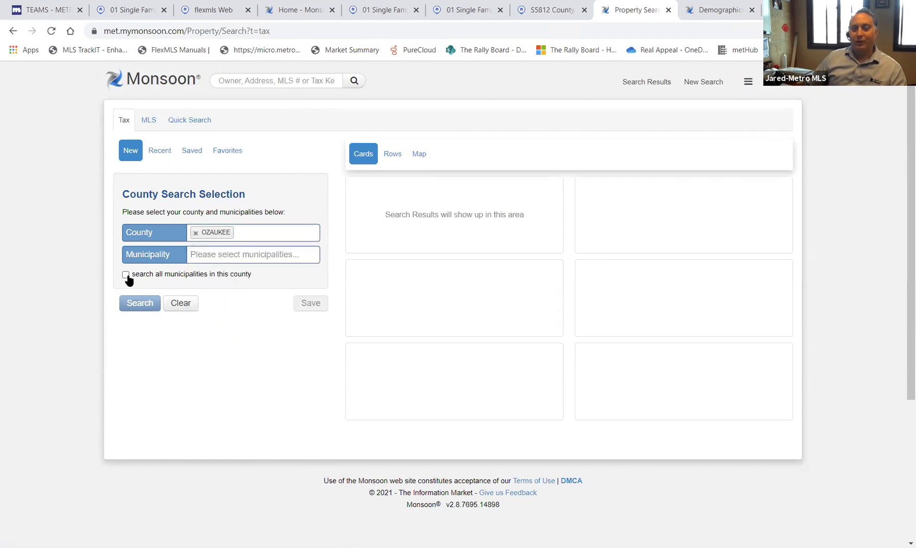
pyautogui.click(126, 276)
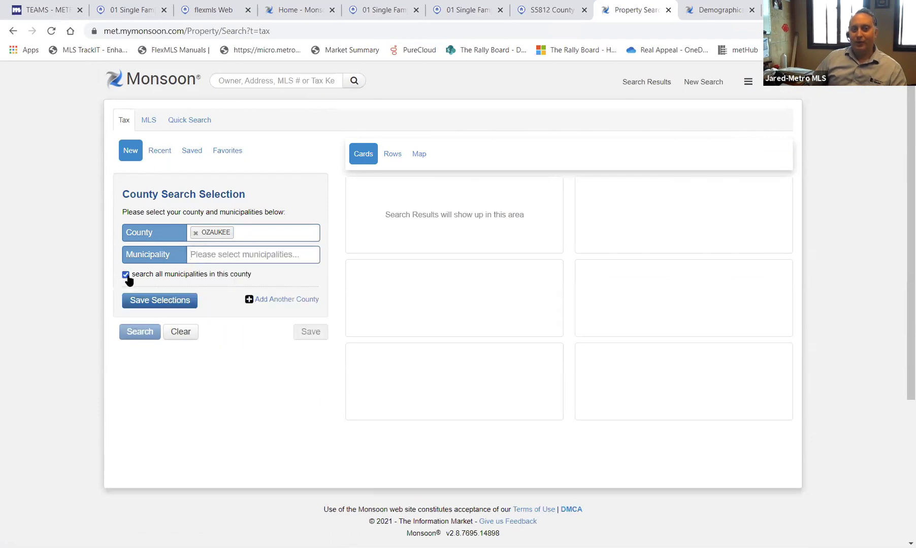
# - Add MILWAUKEE as a second county with all municipalities and save both selections
pyautogui.click(293, 301)
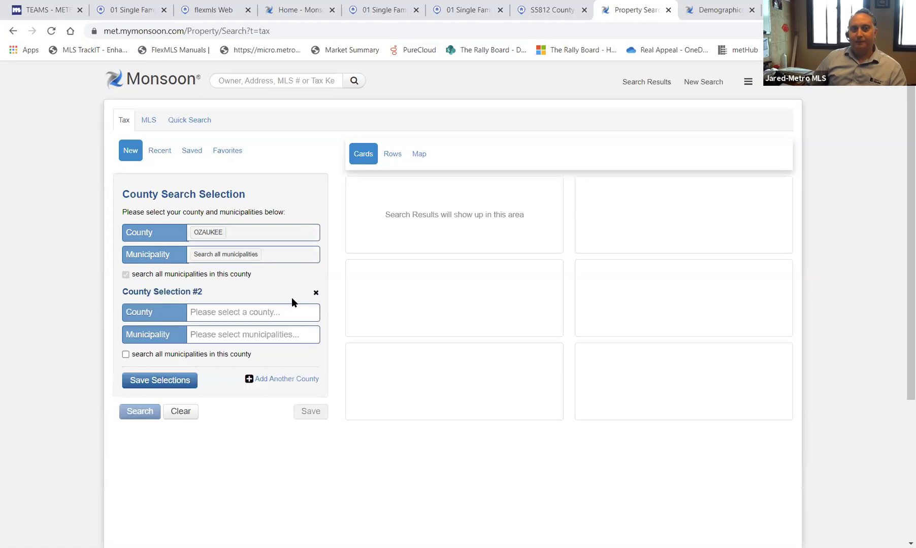
pyautogui.click(261, 308)
pyautogui.write('milwau')
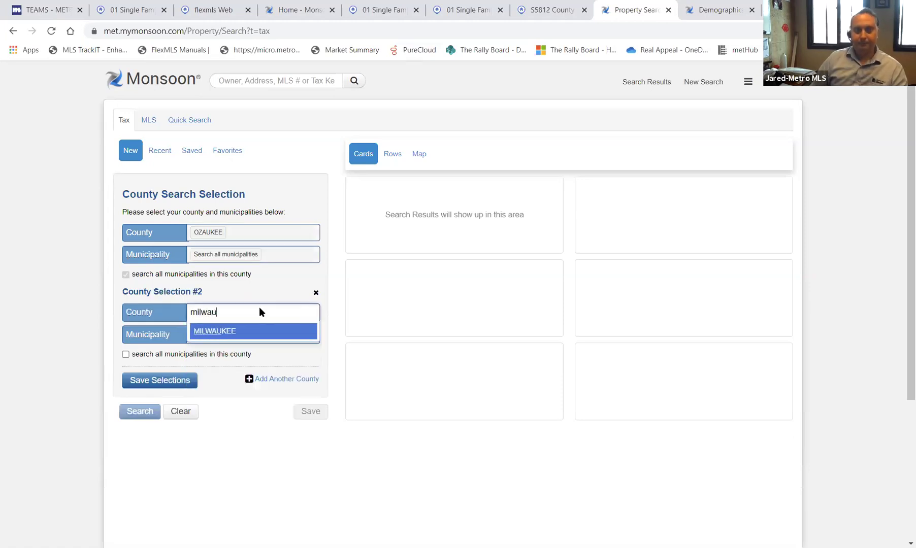
pyautogui.press('Return')
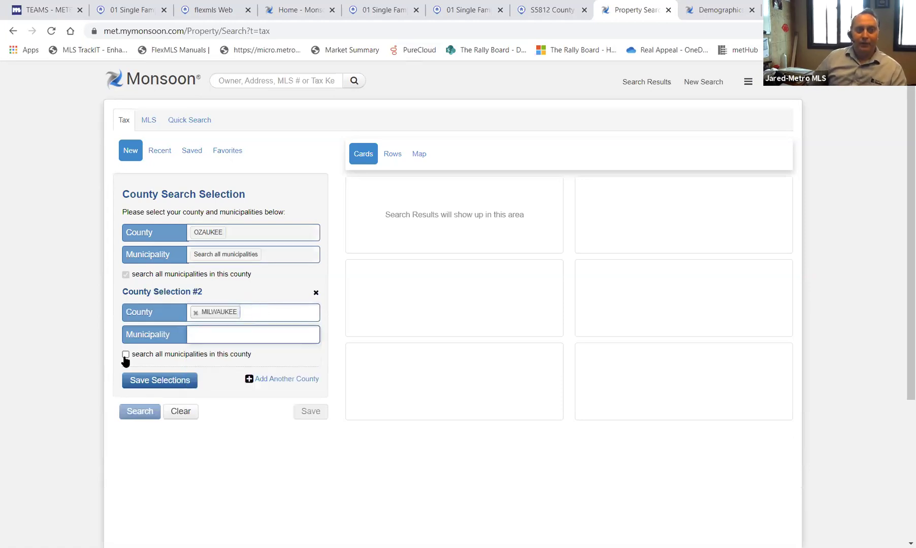
pyautogui.click(126, 355)
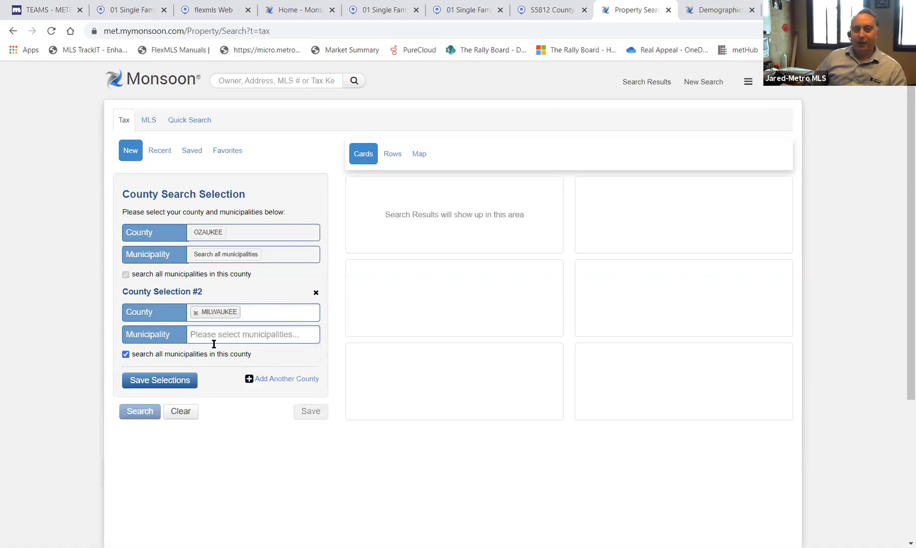
pyautogui.click(160, 382)
pyautogui.scroll(-1, 163, 376)
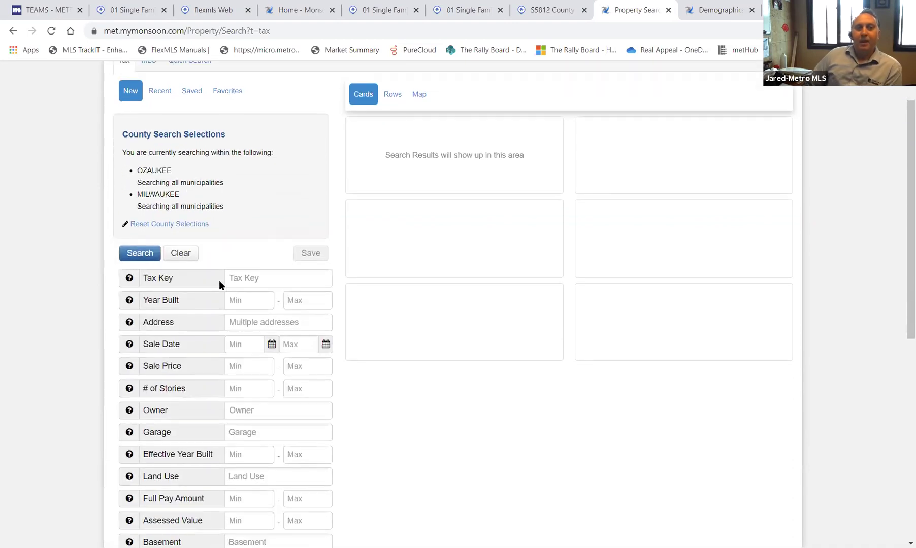
# - Open the Add / Modify / Reorder Fields editor for the tax search
pyautogui.scroll(-2, 199, 363)
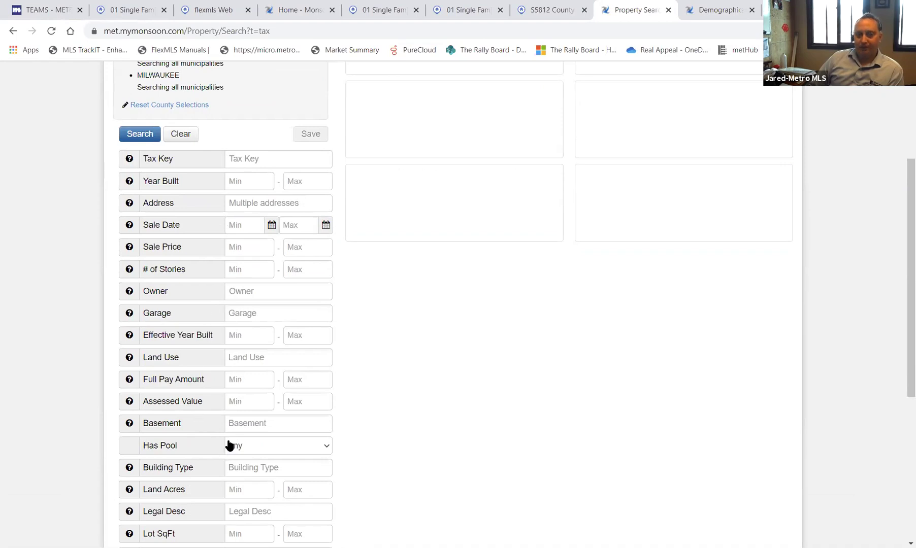
pyautogui.scroll(-5, 226, 445)
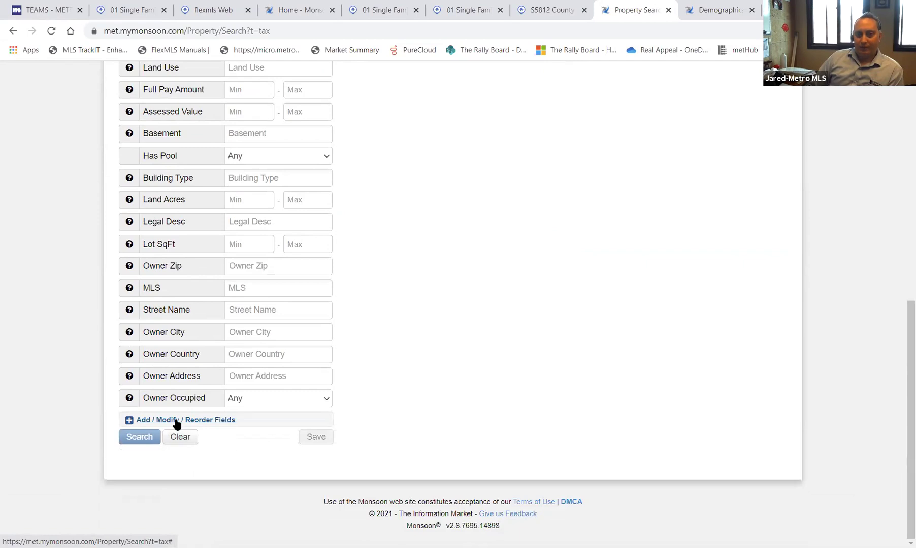
pyautogui.click(176, 421)
pyautogui.scroll(-8, 249, 252)
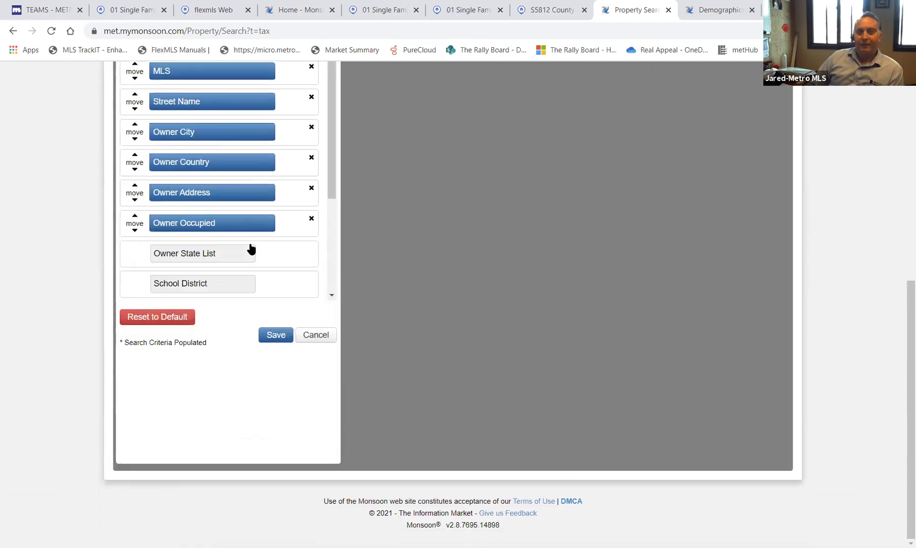
pyautogui.scroll(-2, 231, 269)
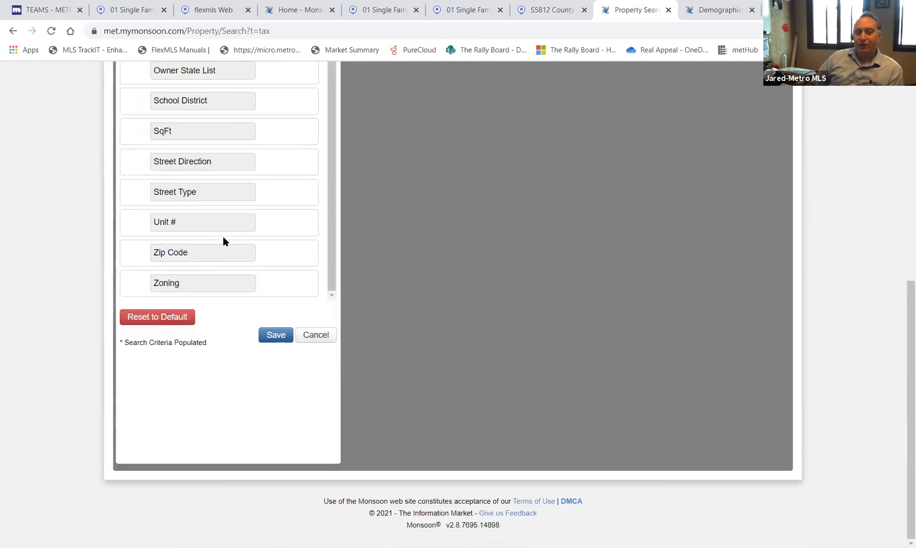
# - Add Zoning, Owner State List, School District, SqFt, Street Direction, Street Type and Unit #, then save
pyautogui.click(197, 284)
pyautogui.click(194, 118)
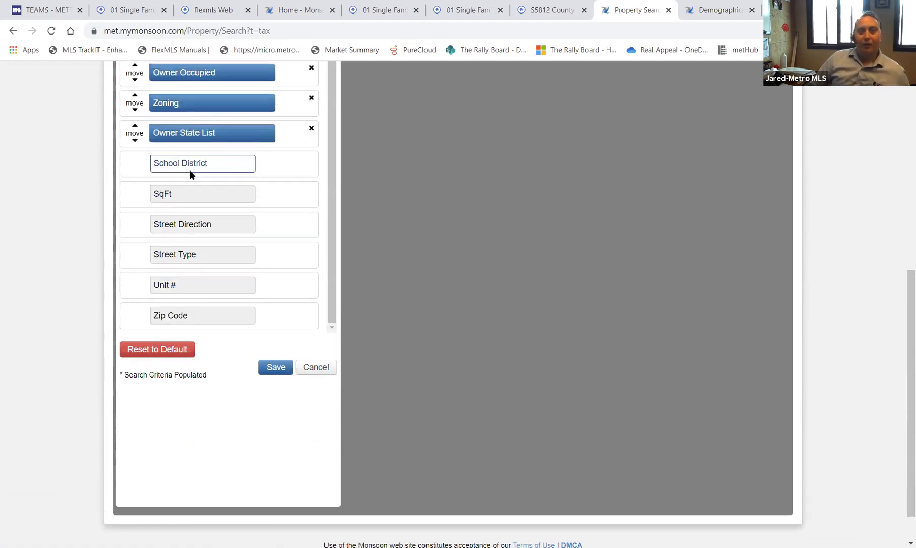
pyautogui.click(191, 168)
pyautogui.click(196, 209)
pyautogui.click(199, 304)
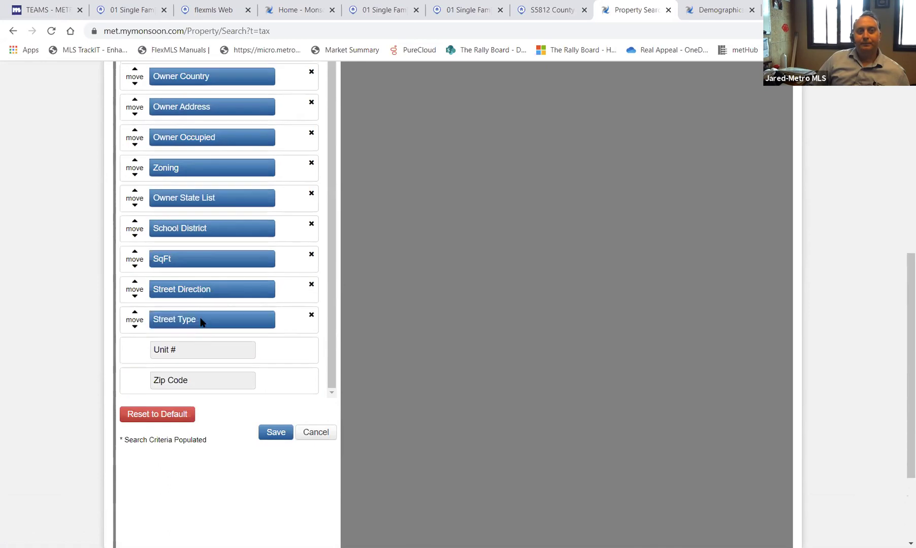
pyautogui.click(203, 350)
pyautogui.click(204, 395)
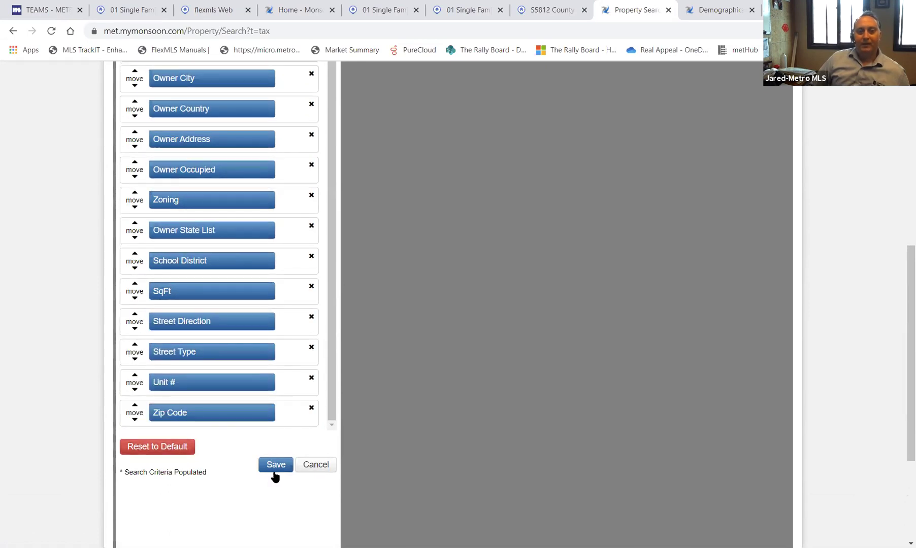
pyautogui.click(274, 465)
pyautogui.scroll(-4, 213, 321)
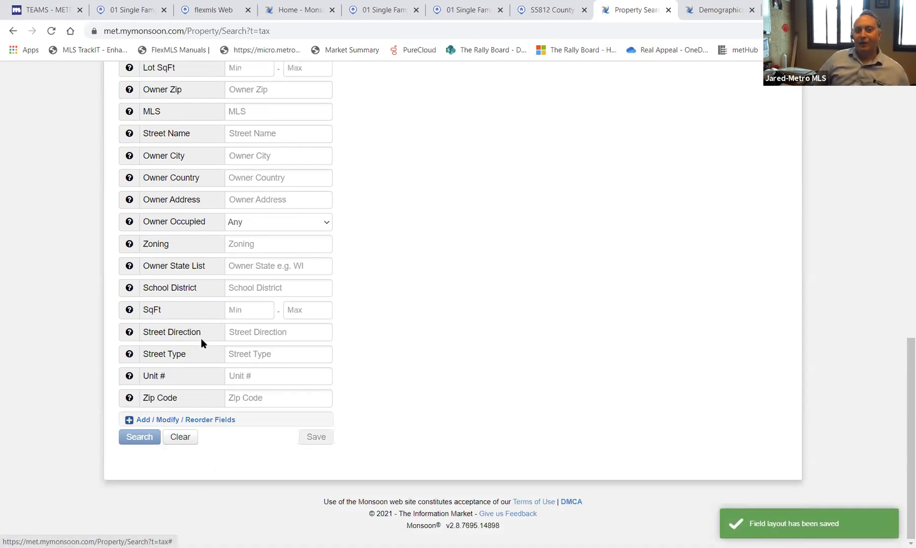
pyautogui.scroll(10, 224, 269)
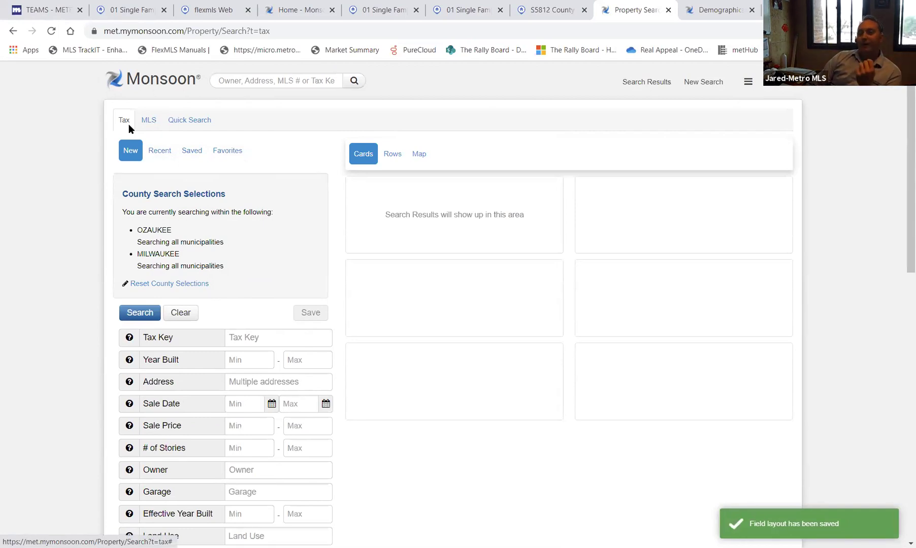
# - Switch the search area to Map view, panning and zooming until Grafton is centered
pyautogui.click(419, 154)
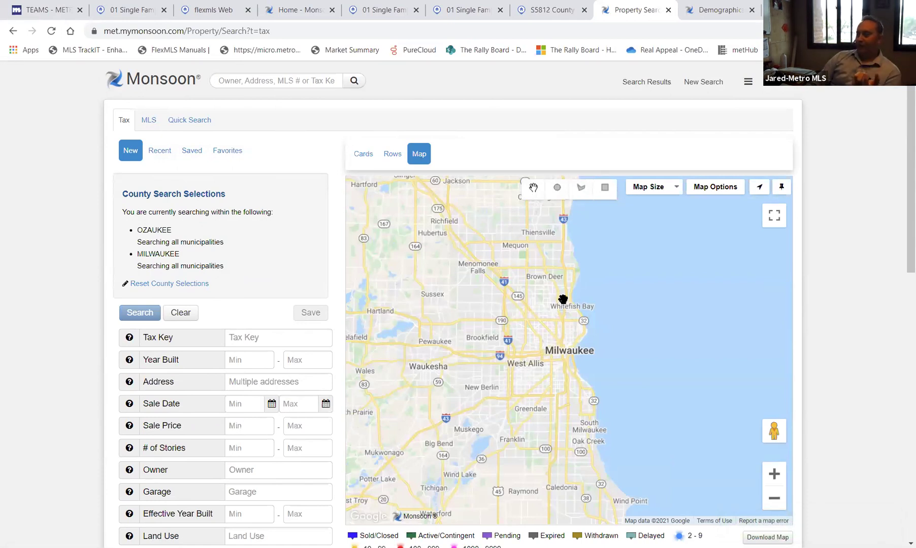
pyautogui.moveTo(552, 276); pyautogui.dragTo(520, 441)
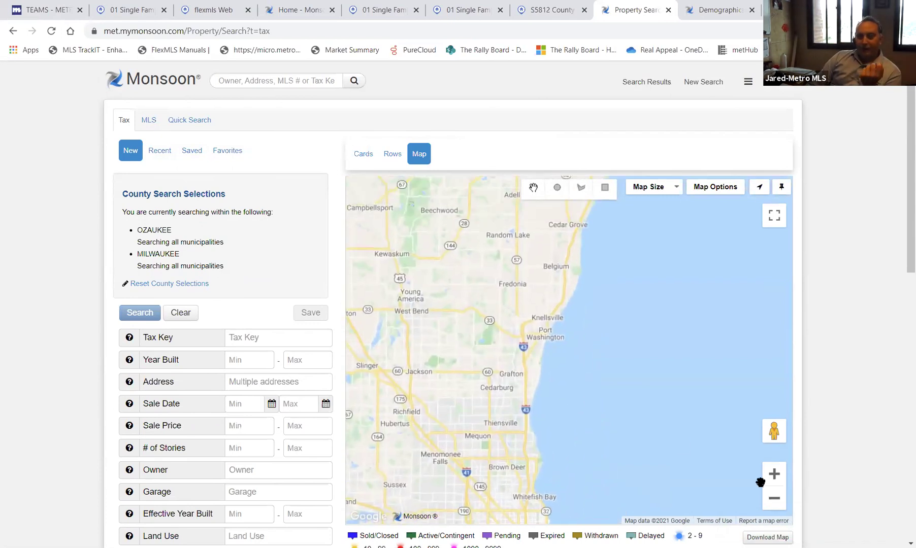
pyautogui.click(774, 474)
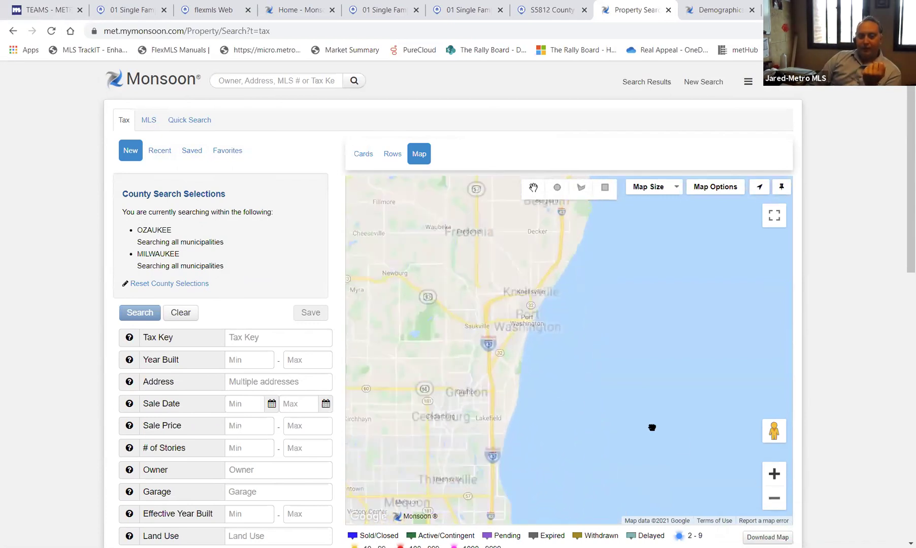
pyautogui.moveTo(652, 427); pyautogui.dragTo(734, 436)
pyautogui.doubleClick(774, 474)
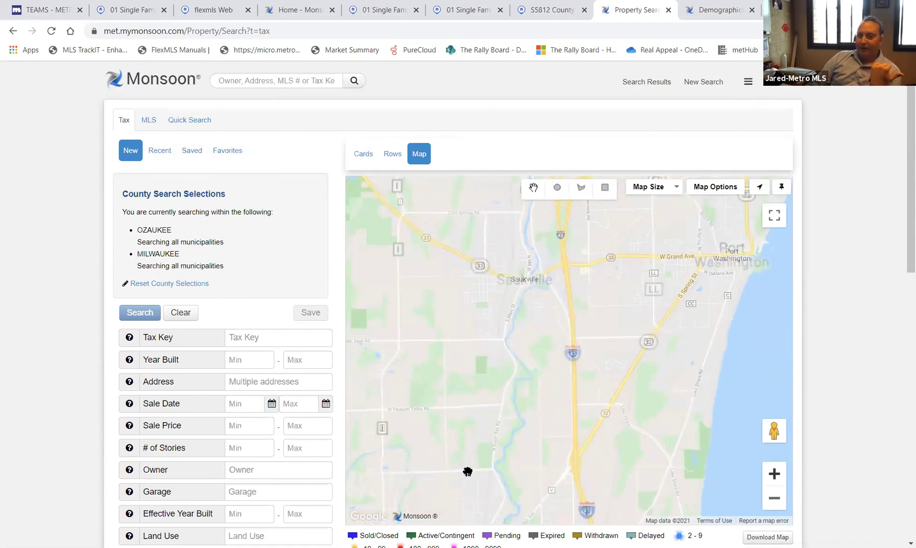
pyautogui.moveTo(468, 472); pyautogui.dragTo(533, 268)
pyautogui.moveTo(558, 421); pyautogui.dragTo(573, 405)
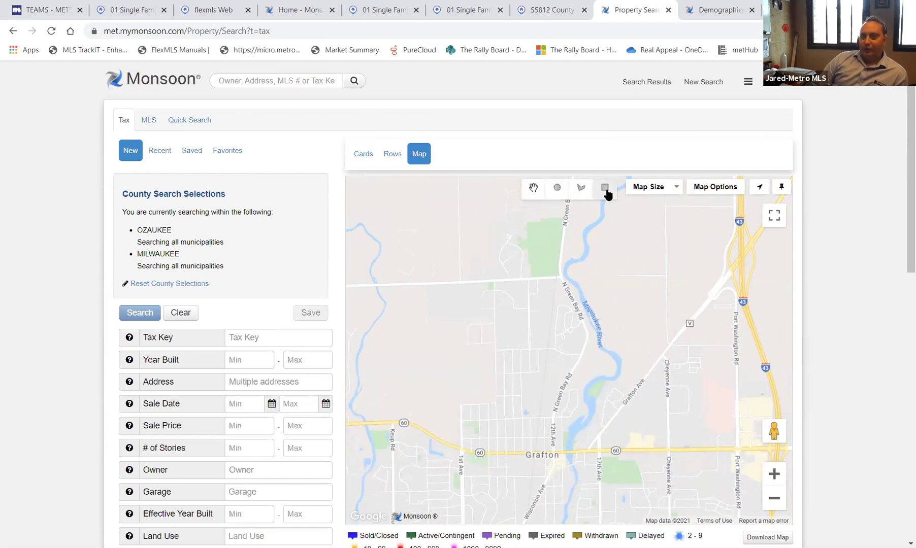
# - Draw a six-corner polygon around Grafton north of highway 60 as the map search area
pyautogui.click(581, 189)
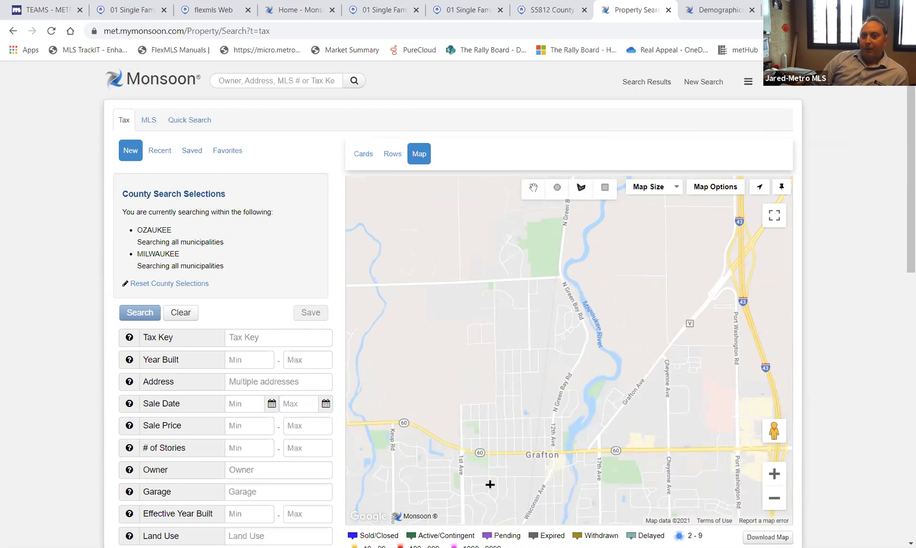
pyautogui.click(564, 451)
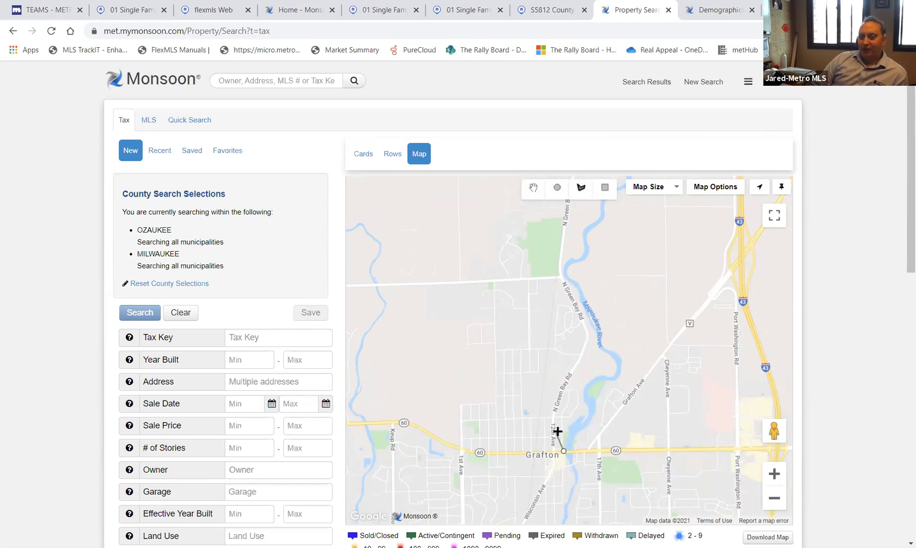
pyautogui.click(542, 338)
pyautogui.click(482, 352)
pyautogui.click(435, 408)
pyautogui.click(449, 449)
pyautogui.click(473, 453)
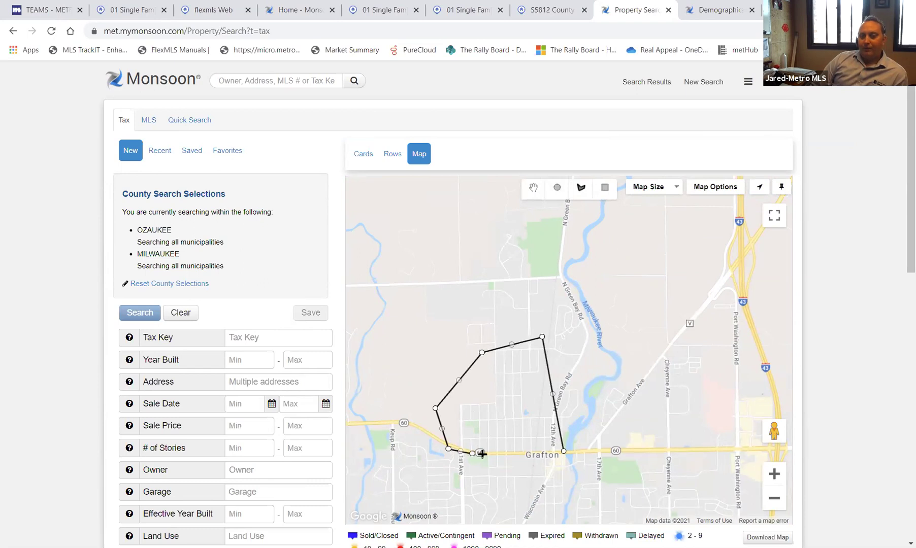
pyautogui.click(564, 452)
pyautogui.click(564, 452)
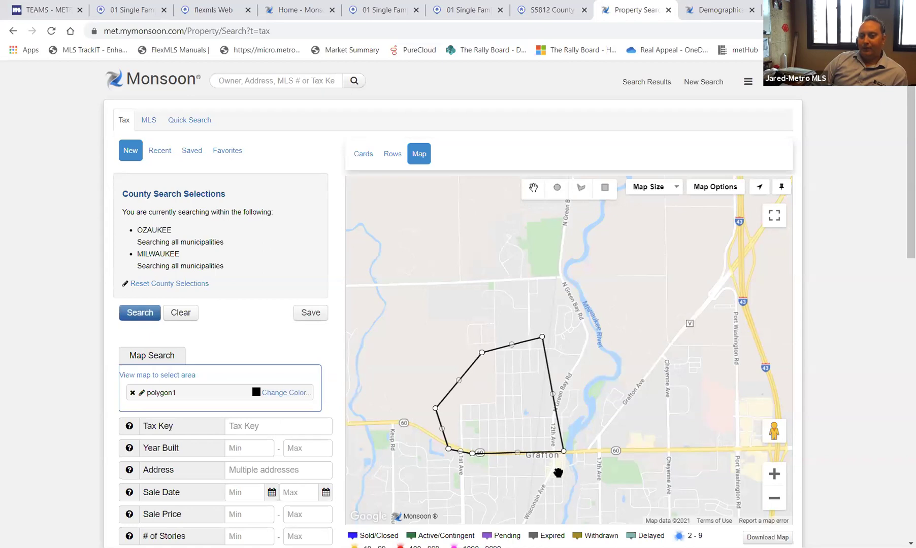
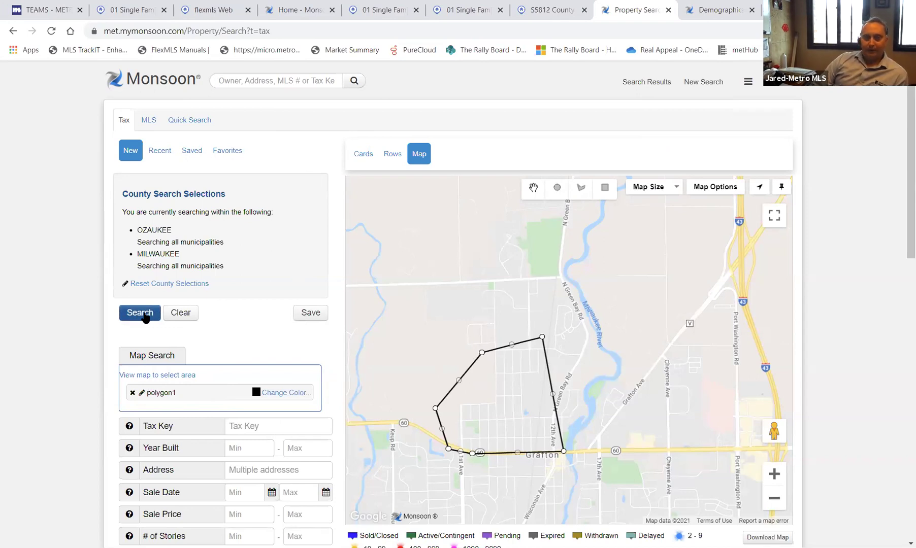
# - Run the tax search in polygon1, zoom in three times until sale prices show, then open Export Results
pyautogui.click(142, 314)
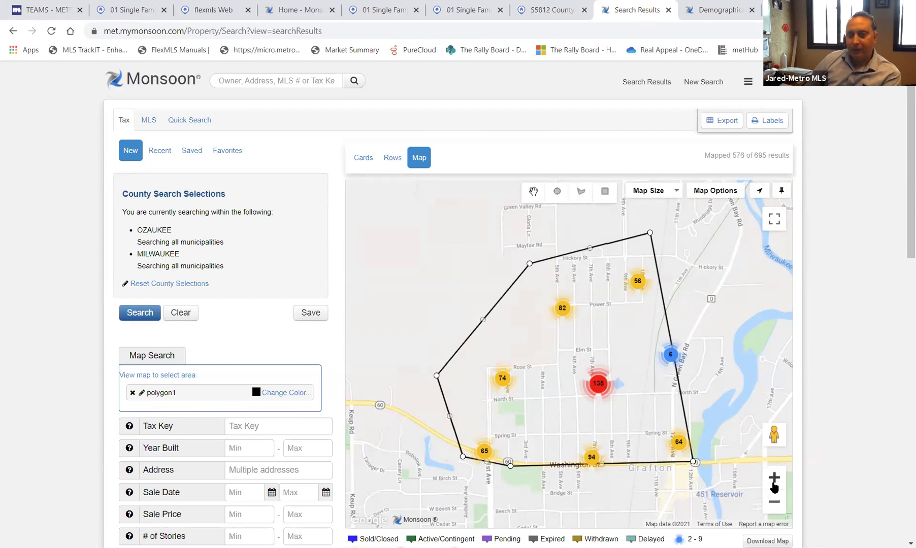
pyautogui.click(774, 477)
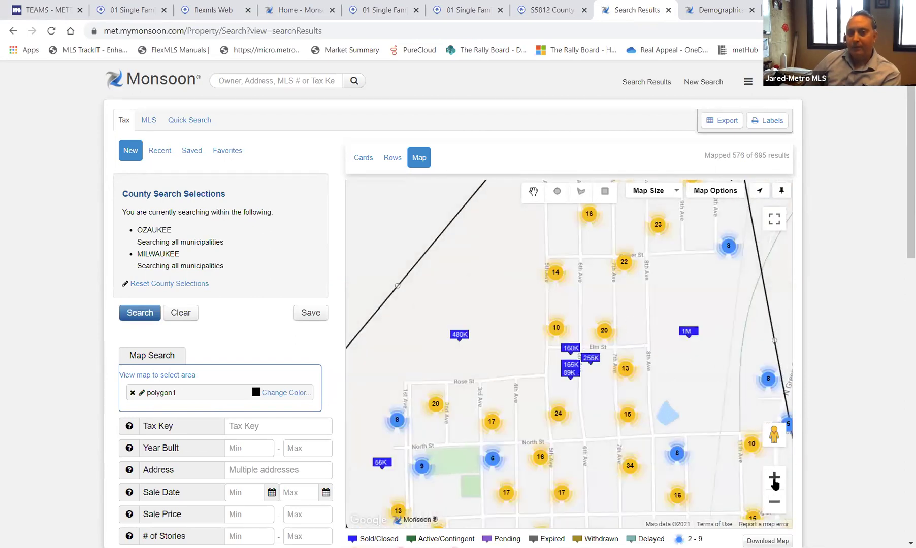
pyautogui.click(775, 477)
pyautogui.click(774, 478)
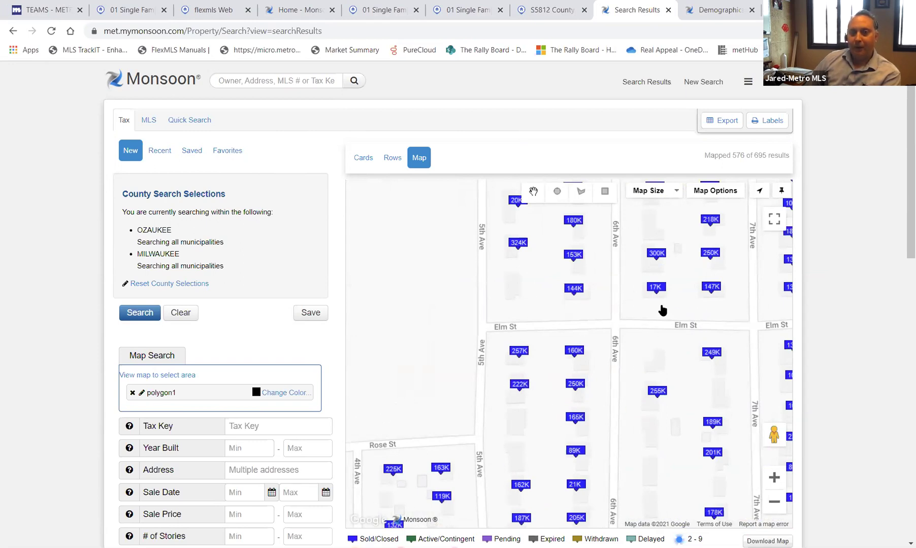
pyautogui.click(722, 122)
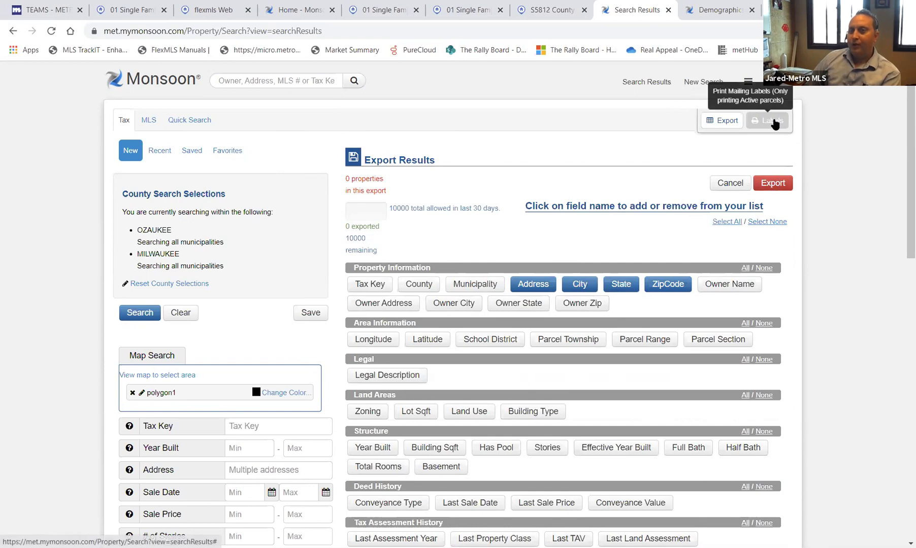
# - Create an Avery 5160 label PDF of property addresses with owner names and open it
pyautogui.click(773, 122)
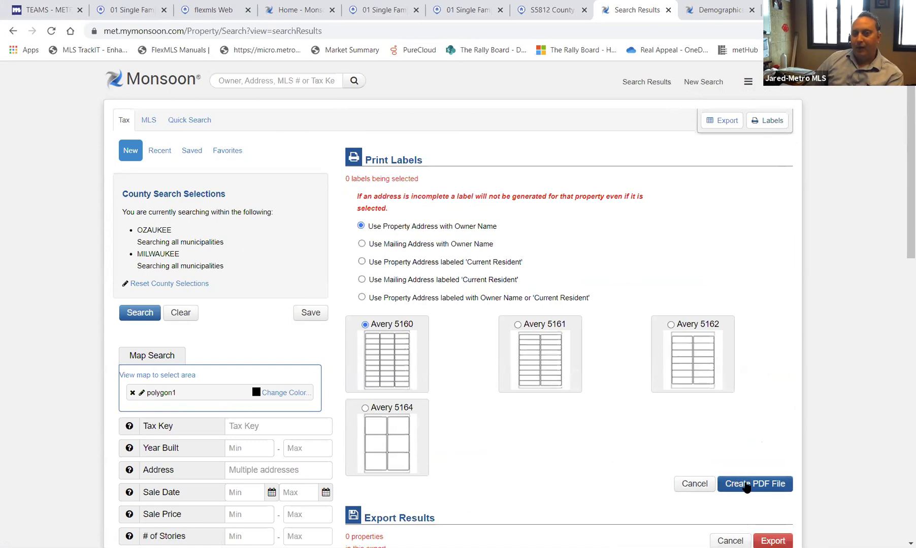
pyautogui.click(747, 485)
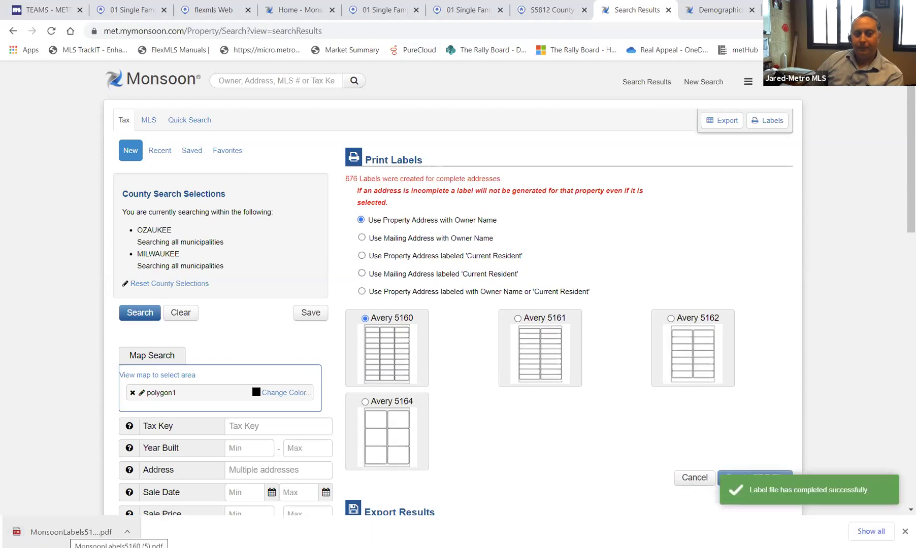
pyautogui.click(71, 532)
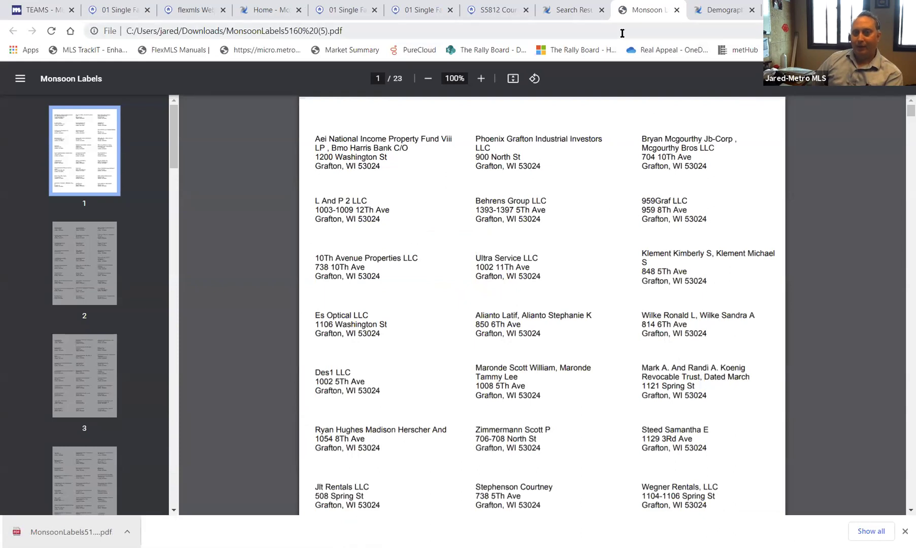
# - Switch from the label PDF back to the Monsoon Search Results tab
pyautogui.click(591, 15)
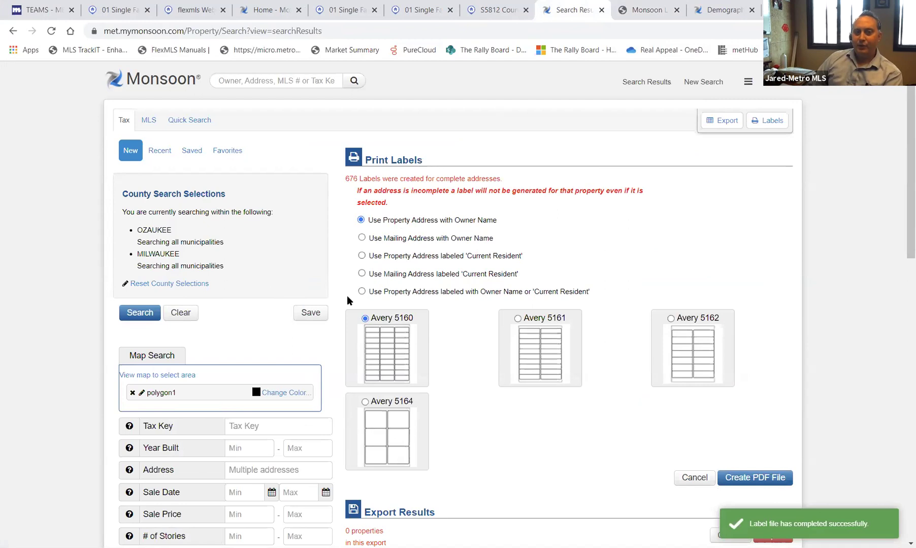
# - Save the current polygon search under the name 'KW Avenues Test'
pyautogui.click(311, 313)
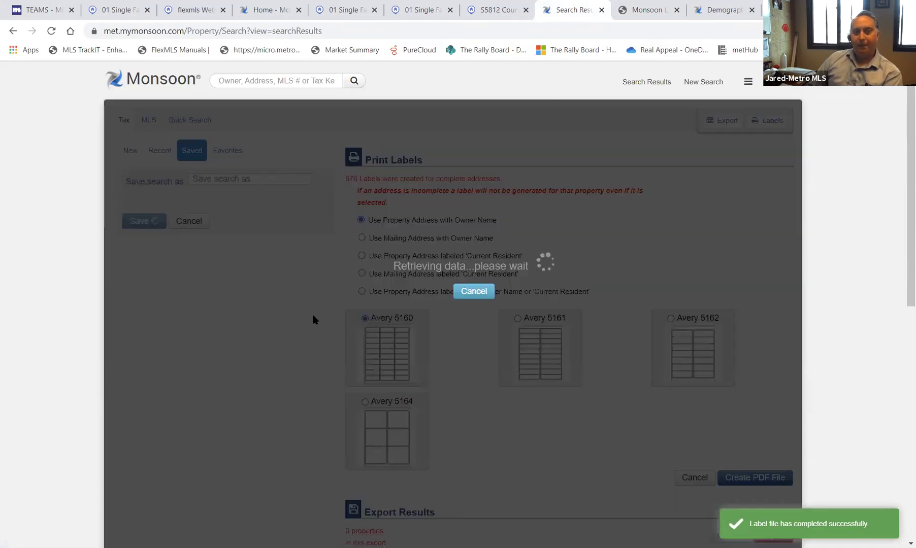
pyautogui.click(281, 180)
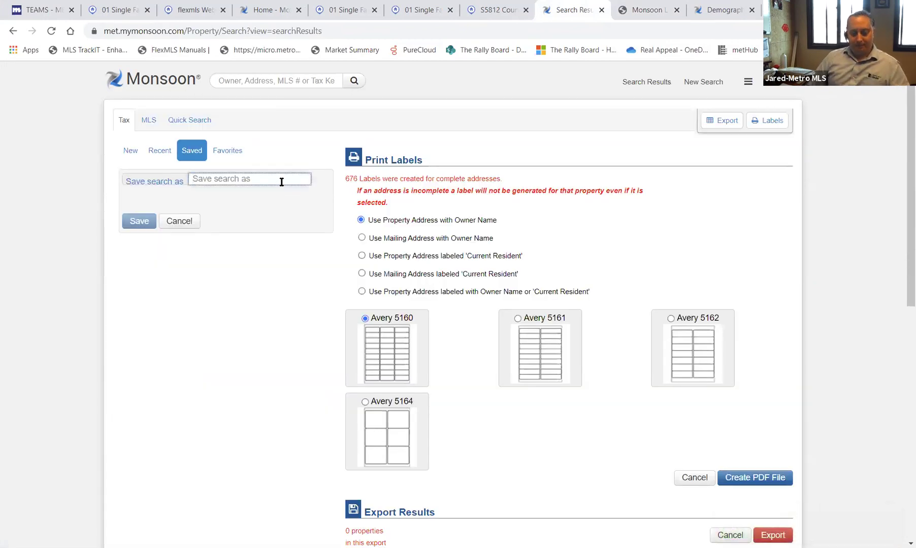
pyautogui.write('KW Ave')
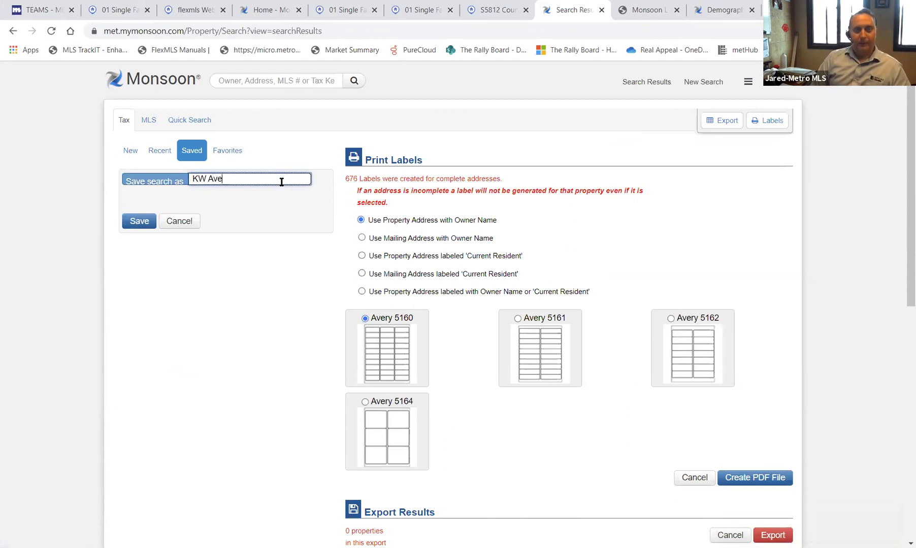
pyautogui.write('nues Test')
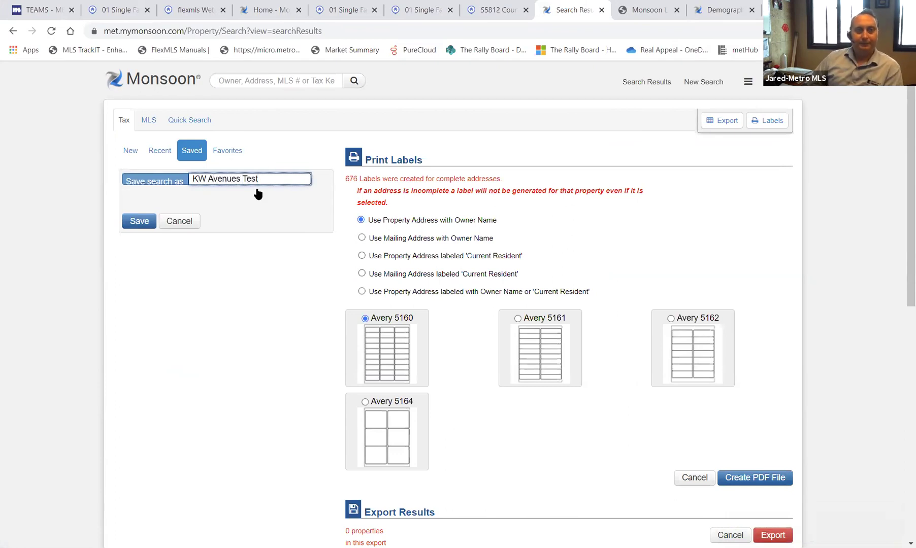
pyautogui.click(137, 223)
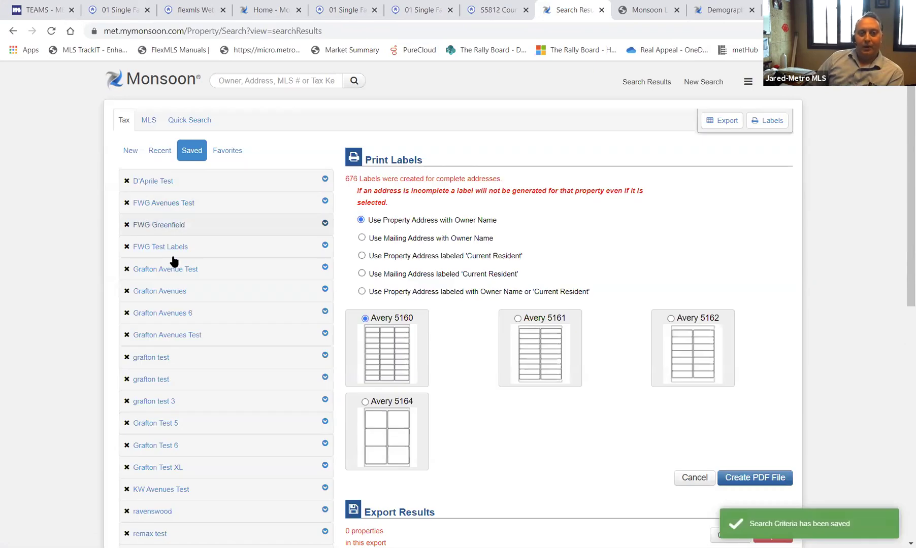
pyautogui.scroll(-3, 175, 304)
pyautogui.scroll(3, 205, 289)
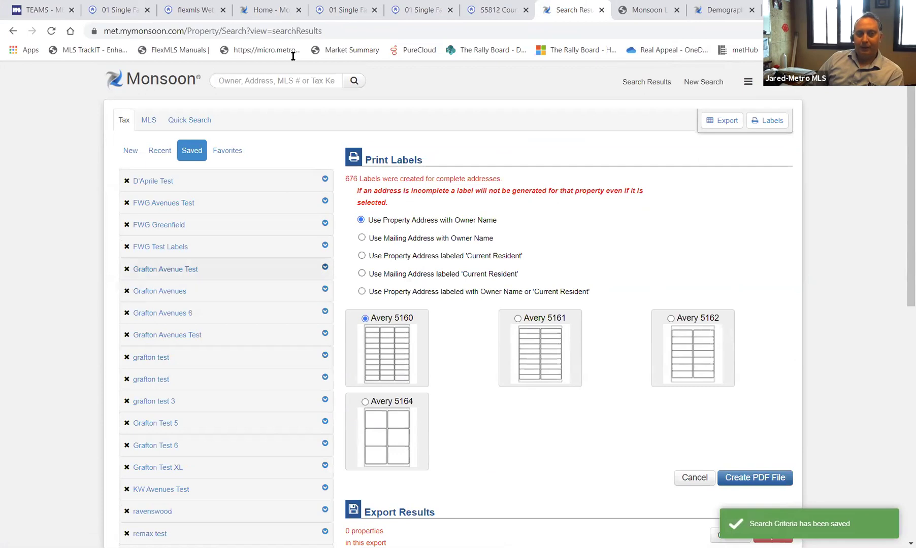
# - Rerun KW Avenues Test from Tax Search's saved searches, then go back to the home page
pyautogui.click(161, 86)
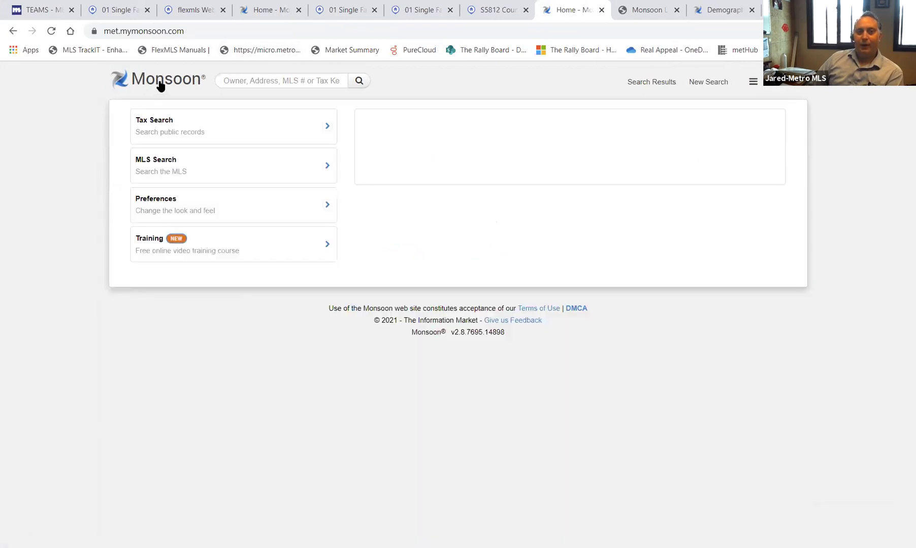
pyautogui.click(165, 125)
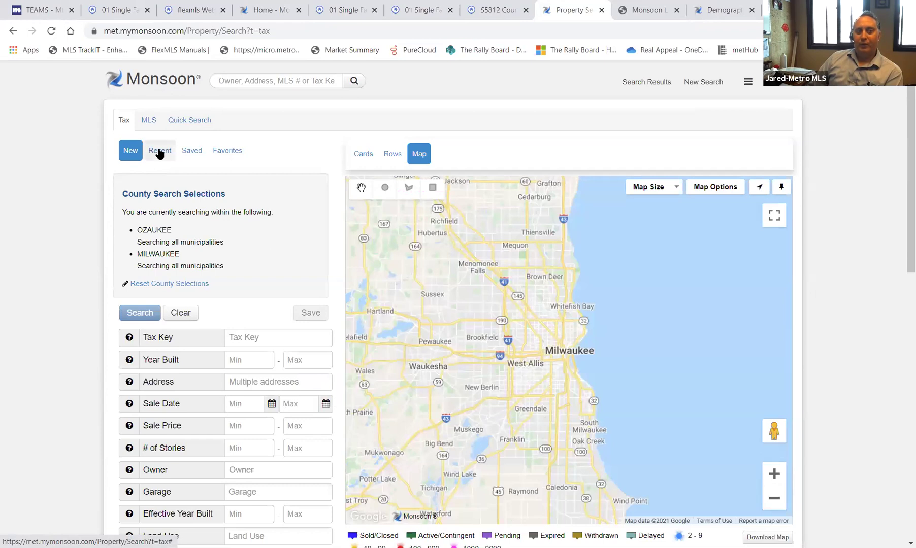
pyautogui.click(191, 151)
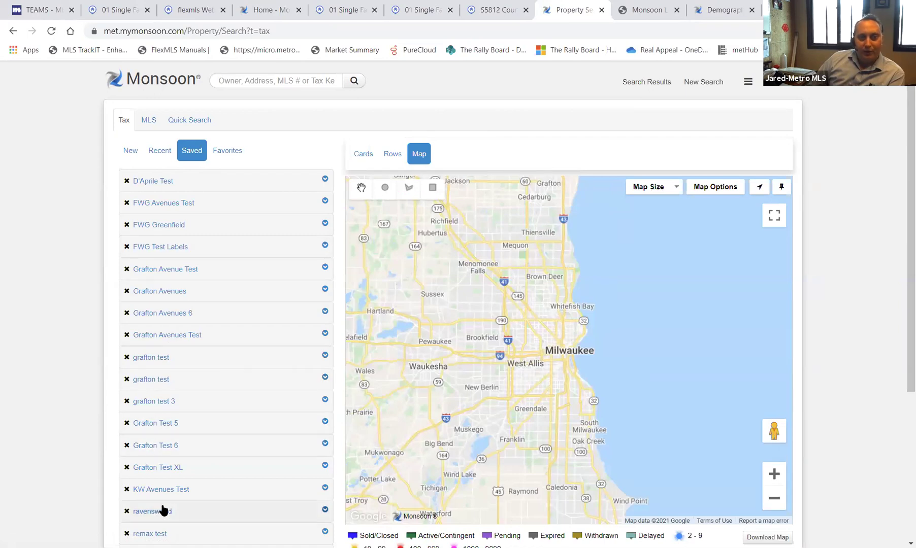
pyautogui.click(218, 493)
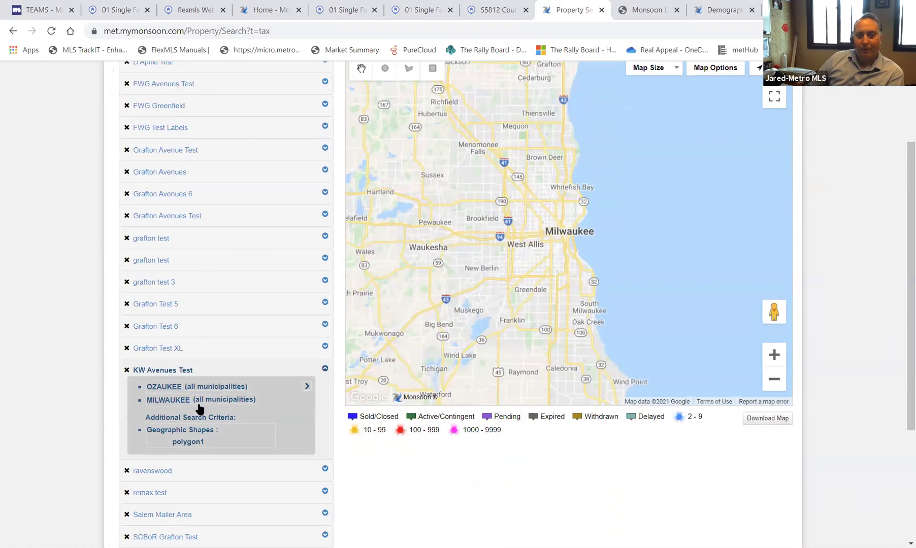
pyautogui.click(308, 389)
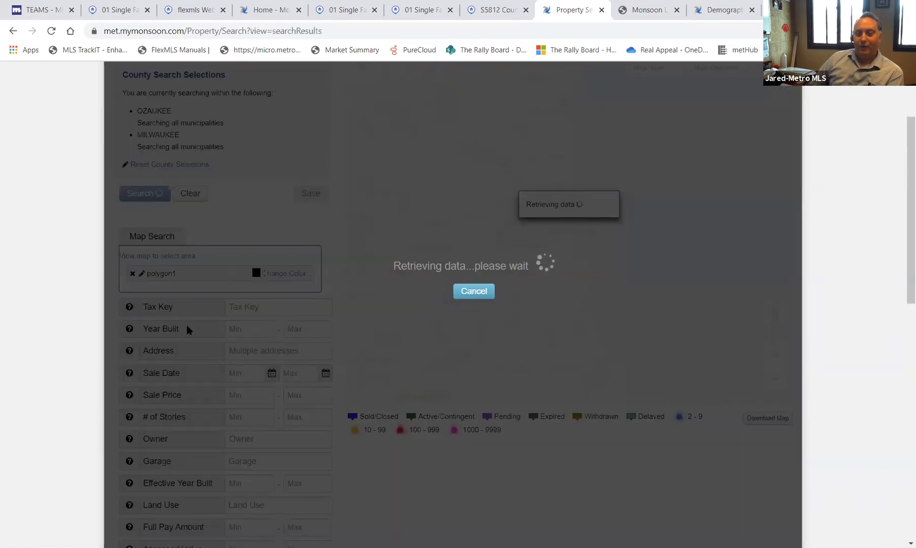
pyautogui.scroll(3, 701, 228)
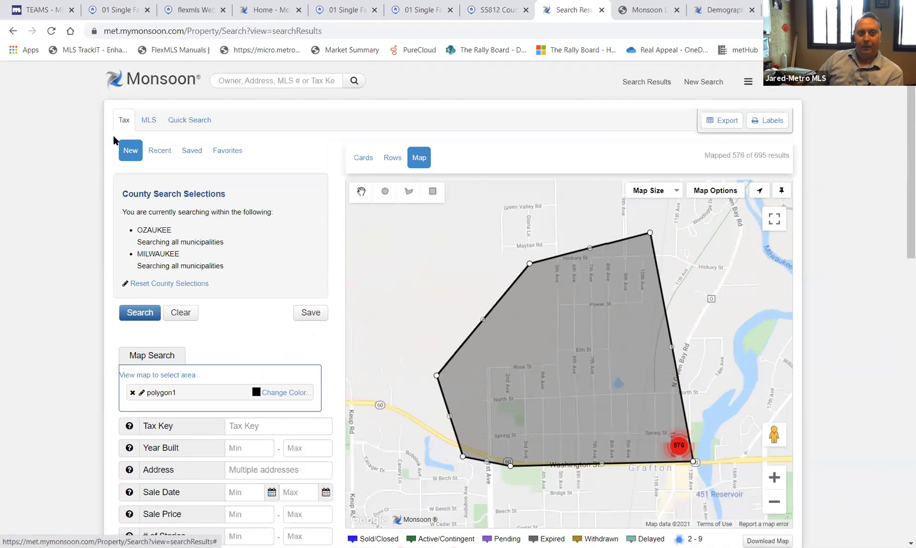
pyautogui.click(161, 87)
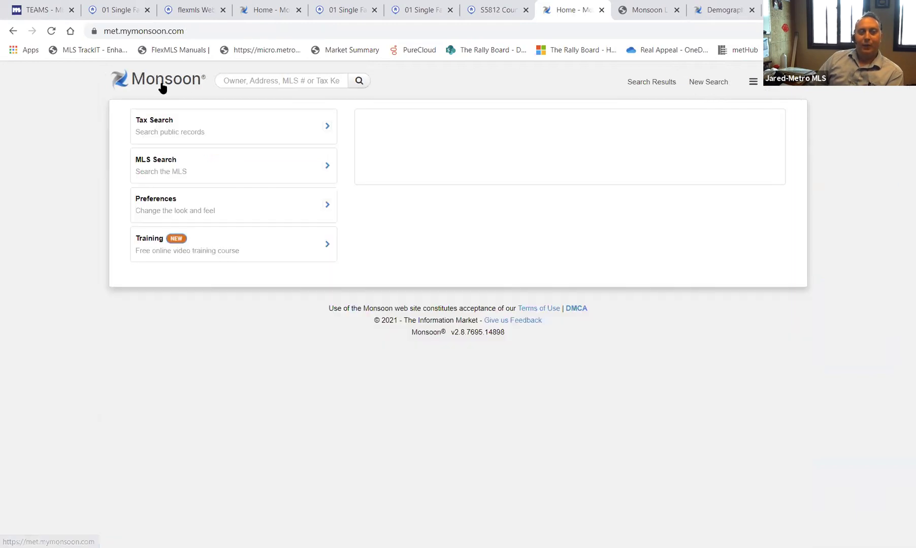
# - Review the Single-Family MLS search form for Ozaukee and Milwaukee counties, then return home
pyautogui.click(160, 172)
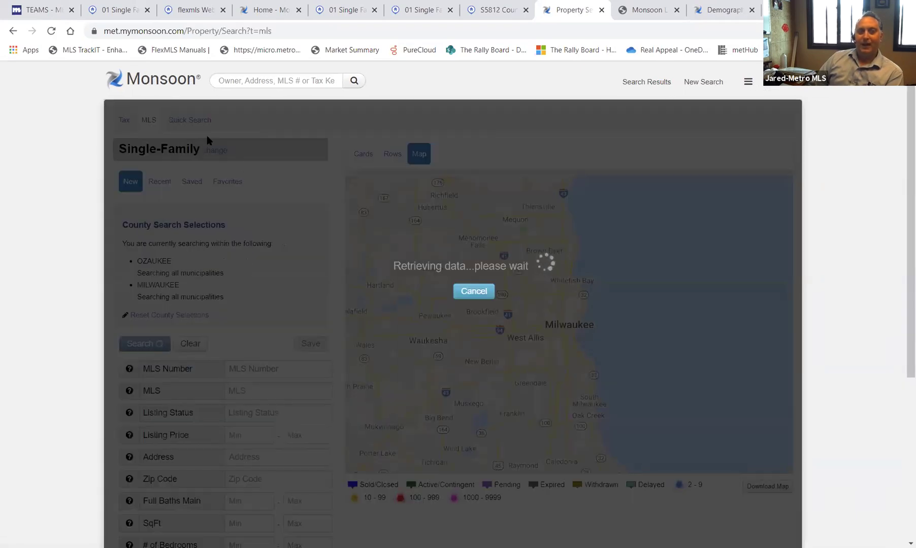
pyautogui.scroll(-3, 194, 364)
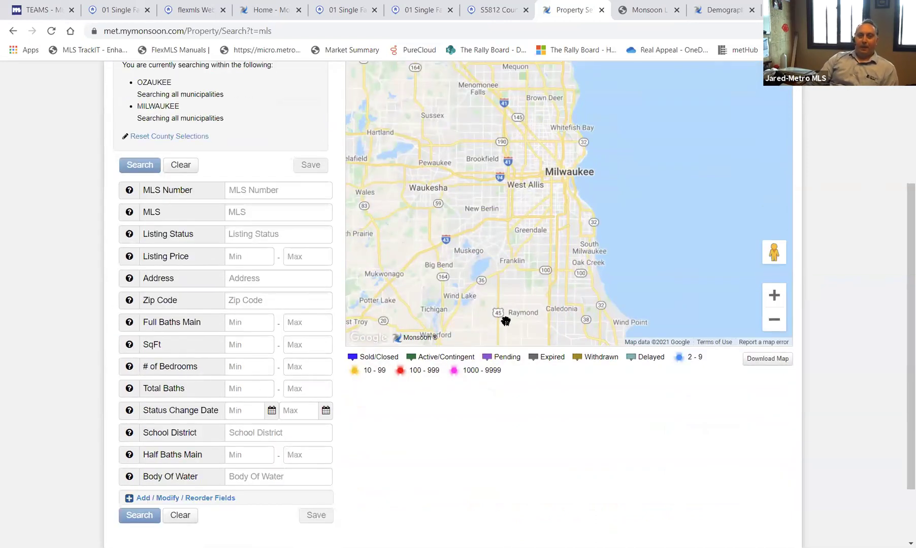
pyautogui.scroll(3, 715, 103)
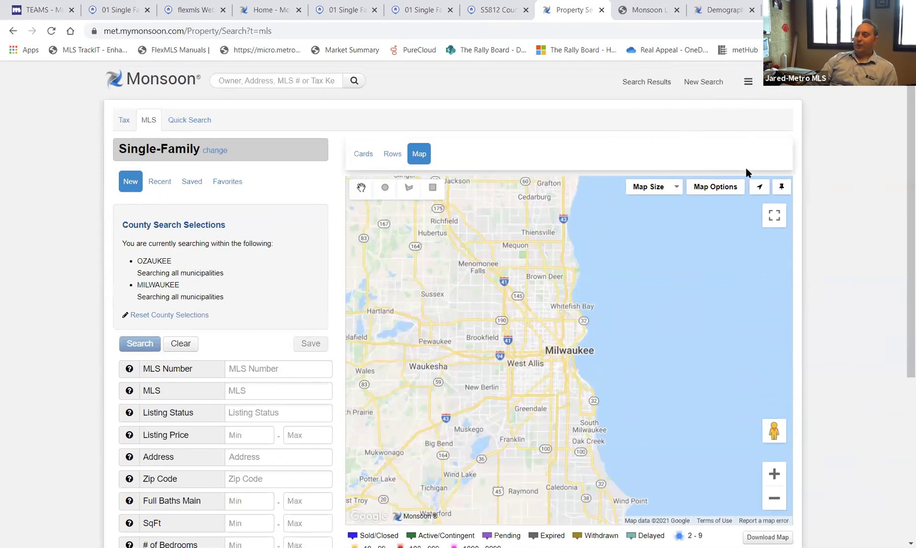
pyautogui.scroll(-2, 476, 243)
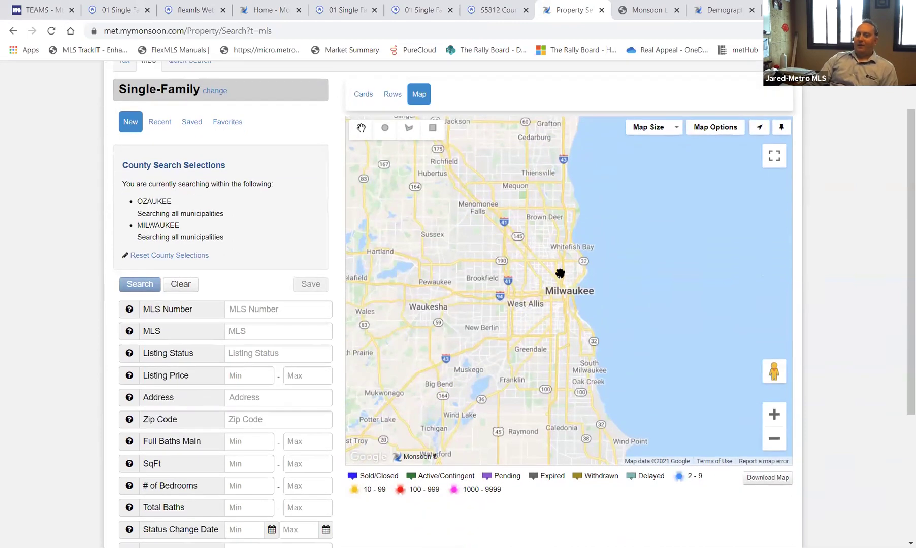
pyautogui.scroll(-3, 280, 343)
pyautogui.scroll(4, 271, 352)
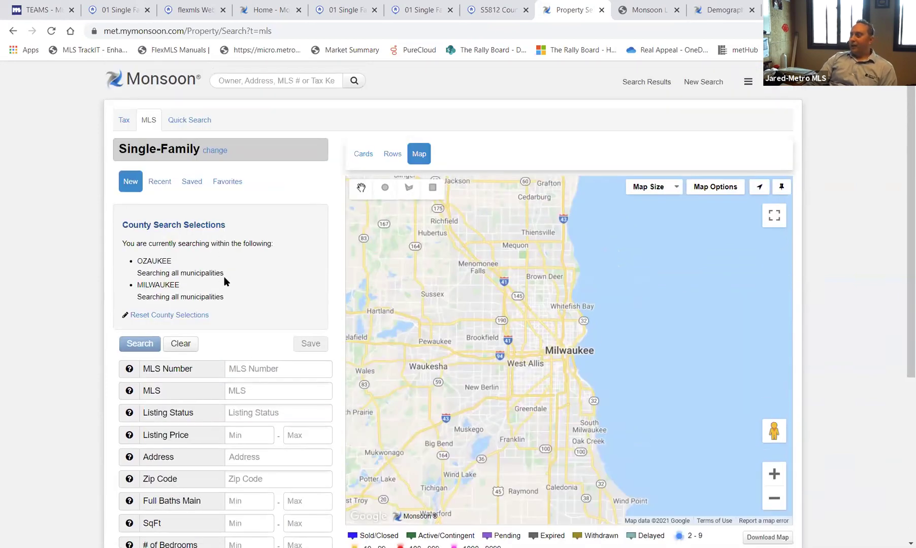
pyautogui.scroll(-3, 223, 281)
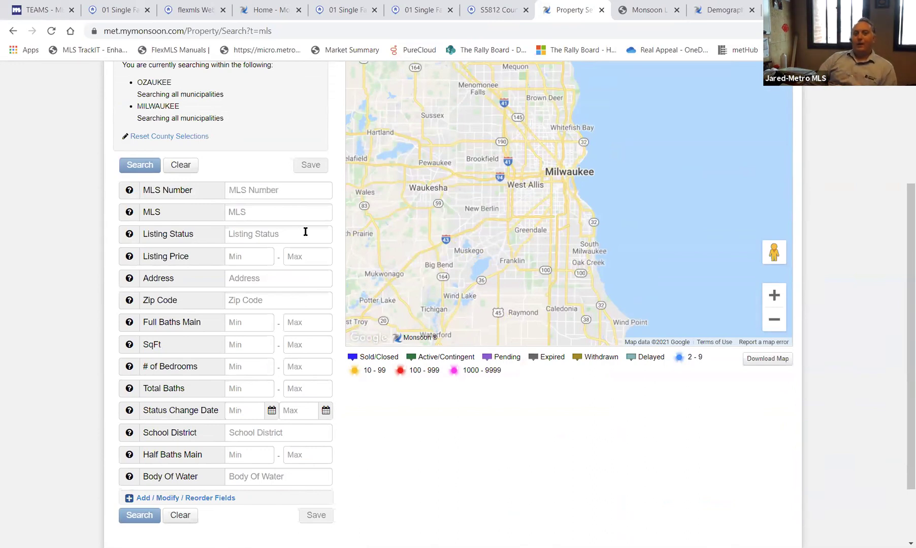
pyautogui.scroll(-1, 396, 322)
pyautogui.scroll(5, 408, 323)
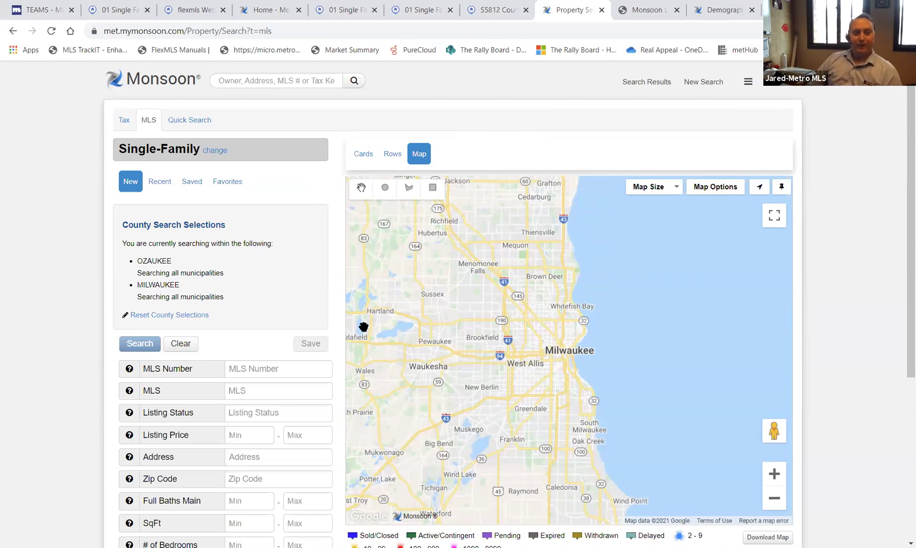
pyautogui.click(160, 85)
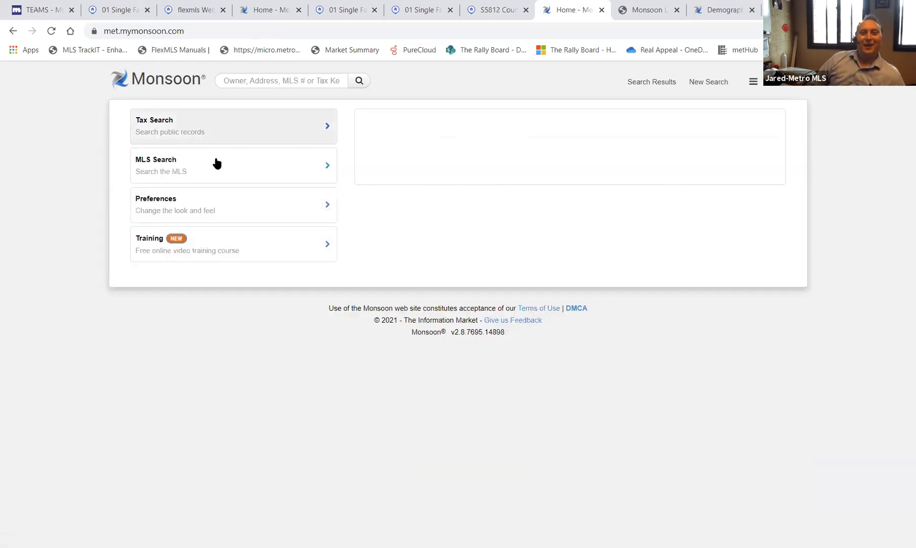
# - Switch the Monsoon site theme to Red Rose in Preferences
pyautogui.click(202, 214)
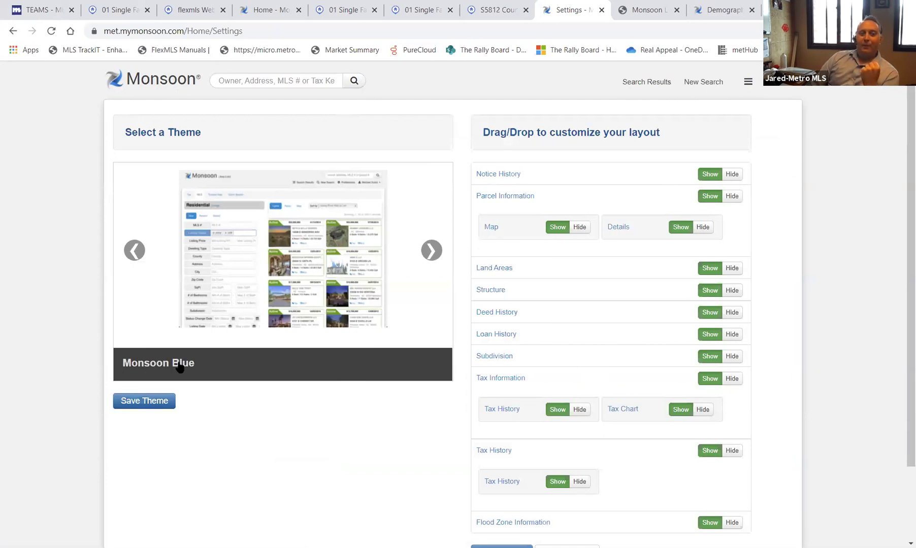
pyautogui.click(432, 254)
pyautogui.click(432, 254)
pyautogui.click(434, 254)
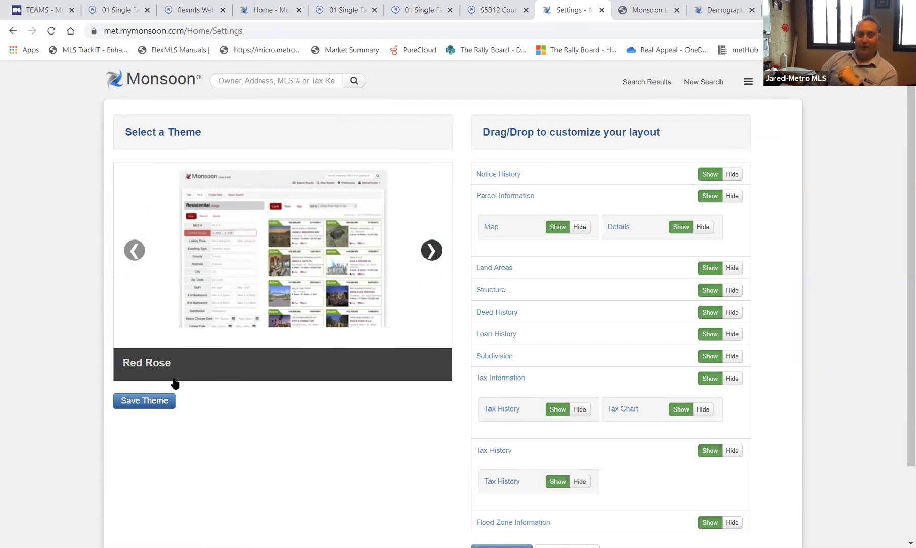
pyautogui.click(162, 403)
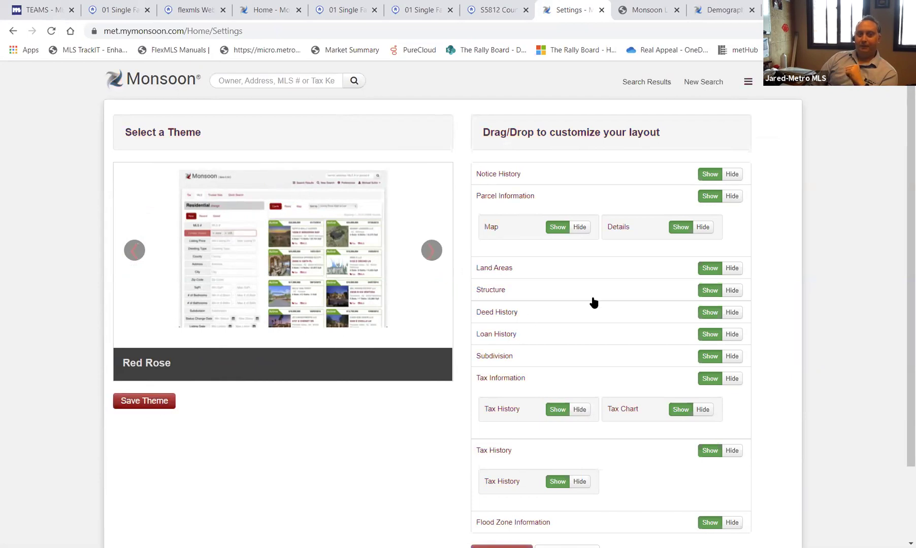
# - Hide the Loan History section in the property layout
pyautogui.scroll(-2, 600, 311)
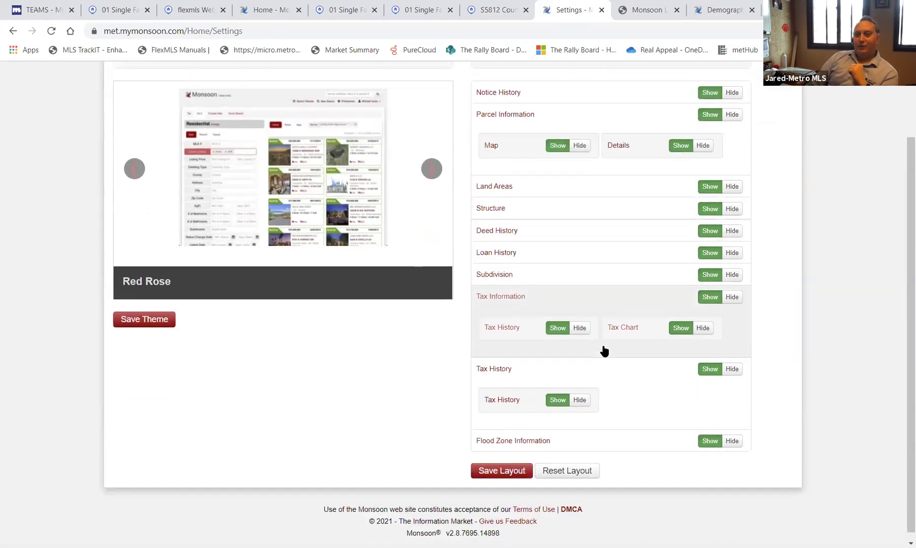
pyautogui.scroll(2, 604, 350)
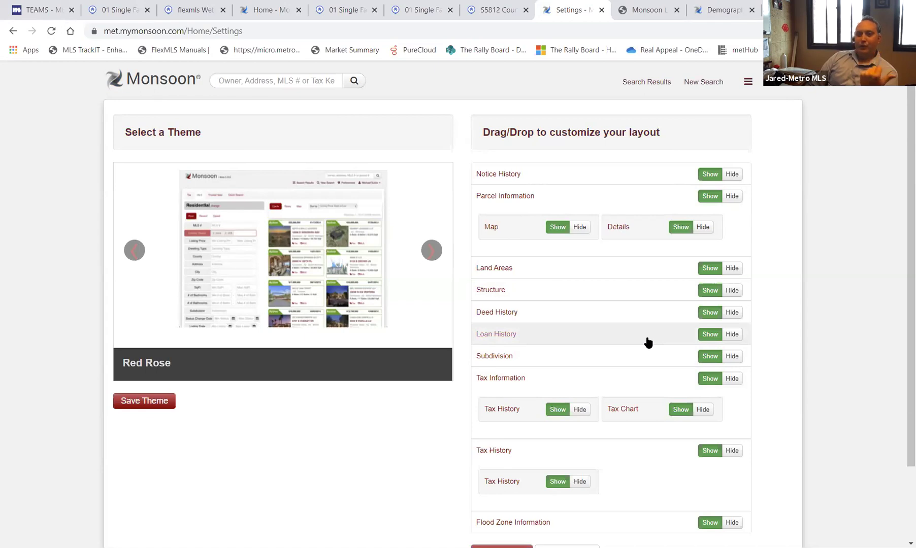
pyautogui.click(736, 336)
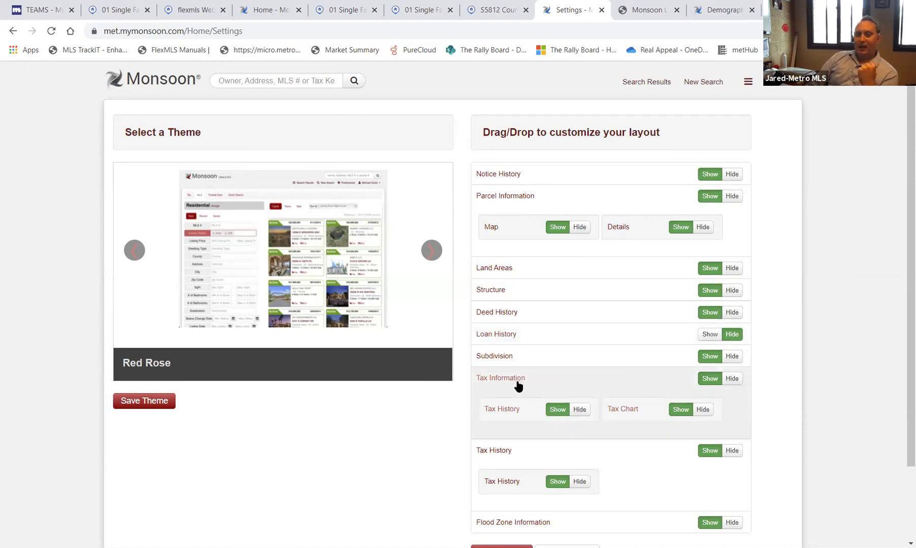
# - Move Tax Information to the top of the property layout and save the layout
pyautogui.moveTo(517, 382); pyautogui.dragTo(507, 183)
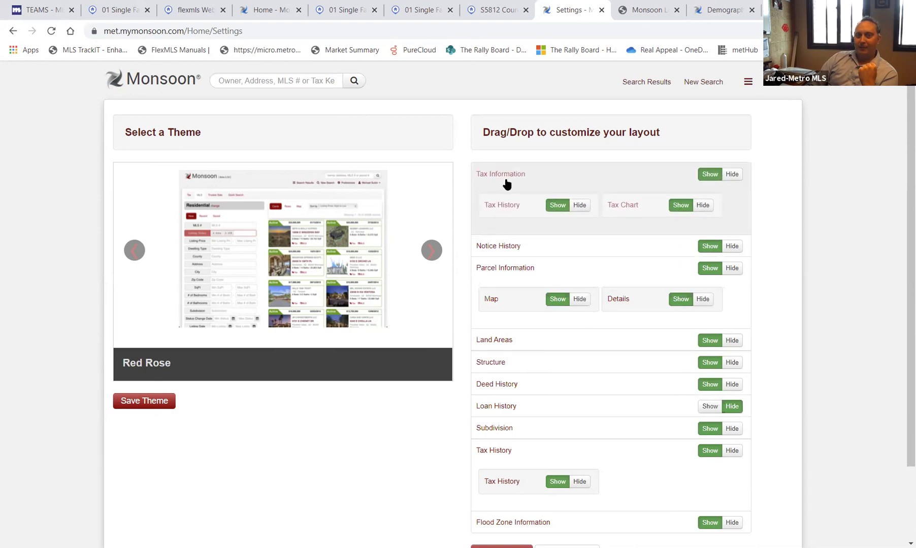
pyautogui.scroll(-2, 543, 222)
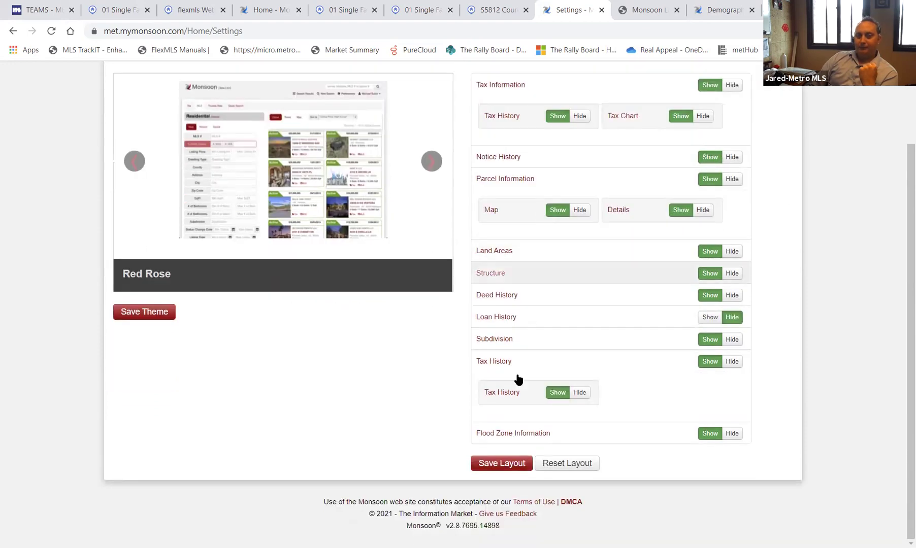
pyautogui.click(502, 464)
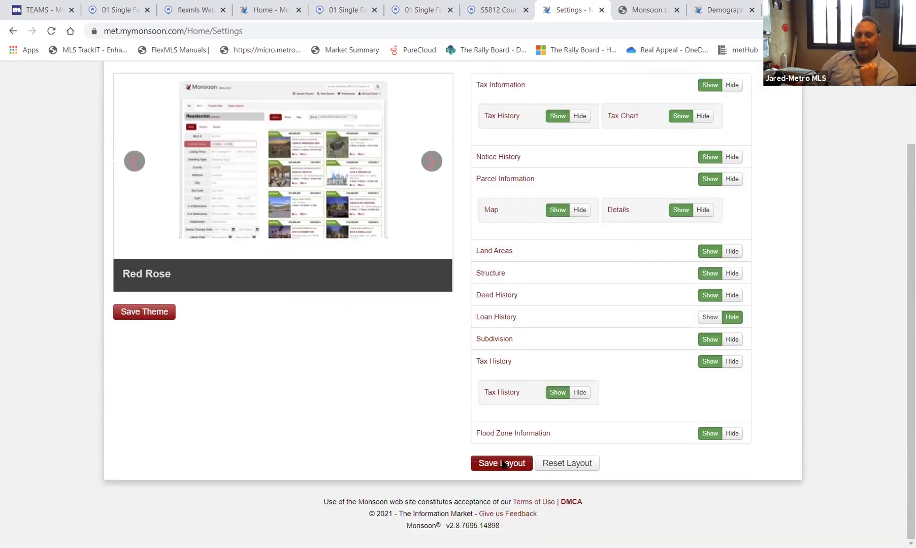
pyautogui.scroll(2, 367, 459)
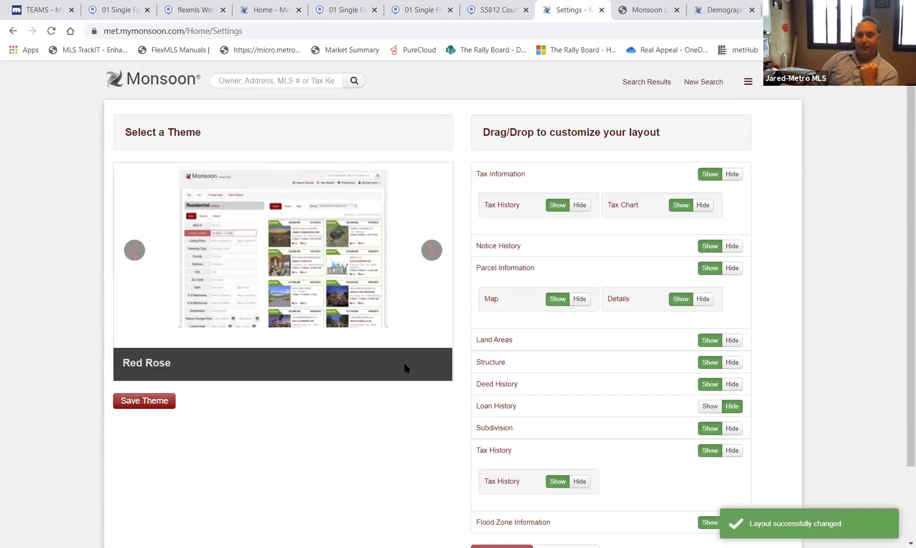
# - Rerun the earlier owner-name quick search as cards, view a Grafton tax record, then return home
pyautogui.click(292, 80)
pyautogui.click(279, 106)
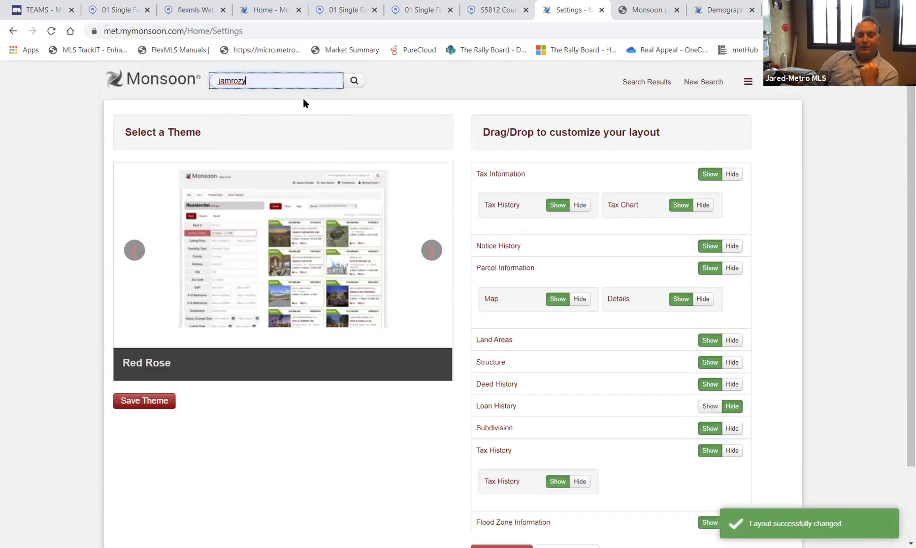
pyautogui.click(356, 82)
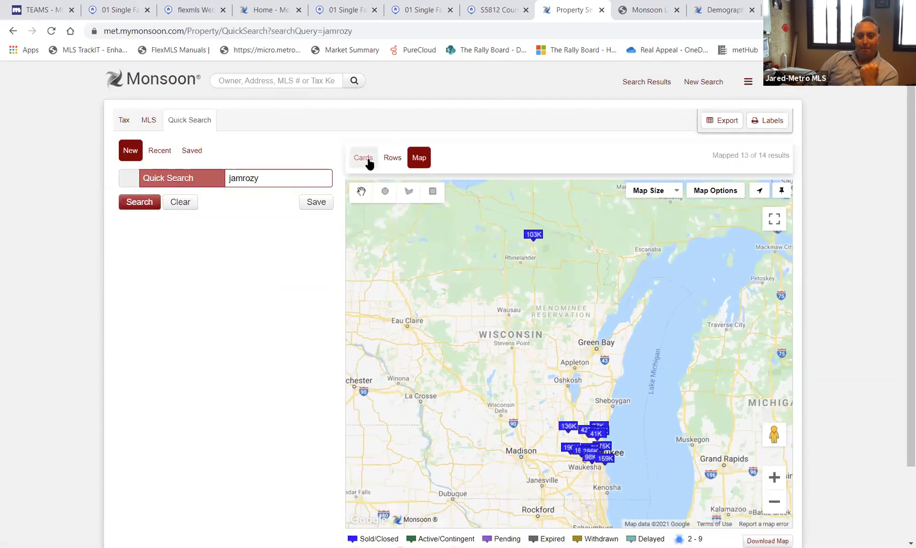
pyautogui.click(365, 158)
pyautogui.scroll(-1, 431, 411)
pyautogui.scroll(-4, 431, 407)
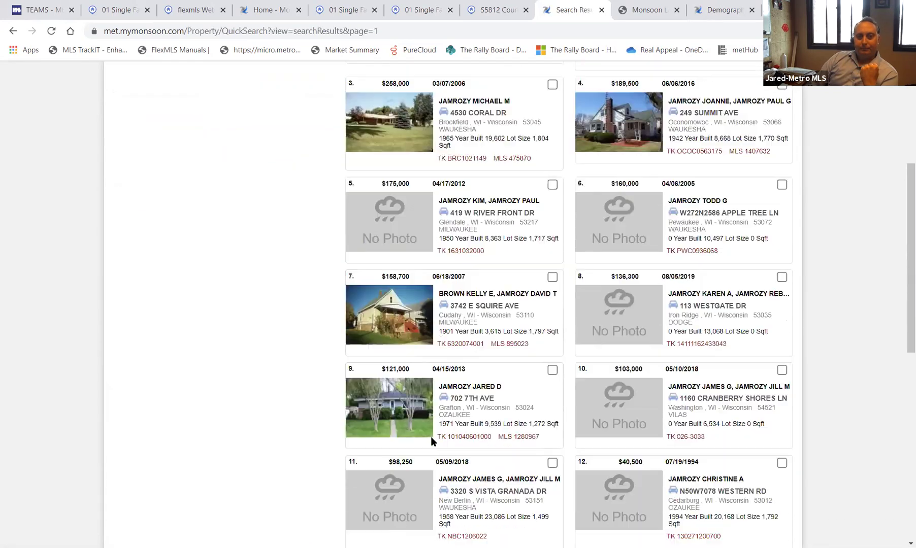
pyautogui.click(456, 439)
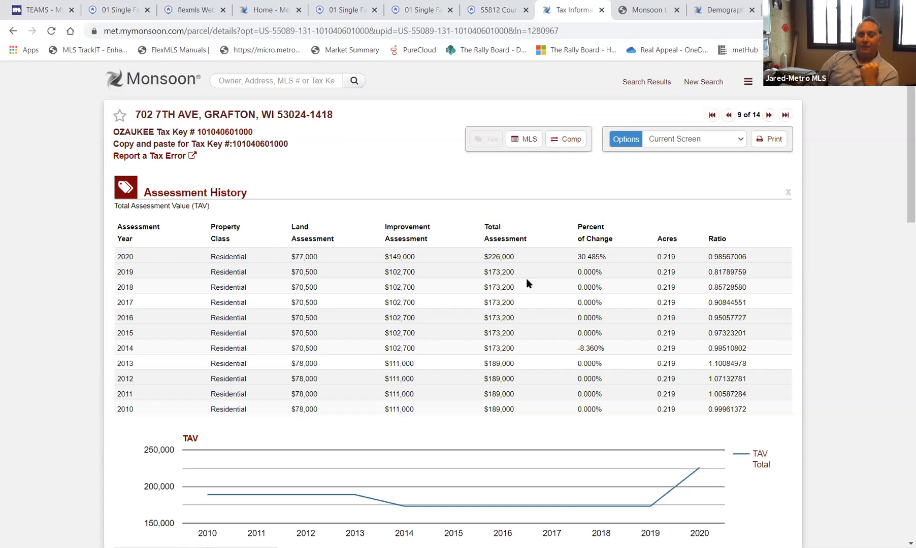
pyautogui.scroll(-15, 339, 348)
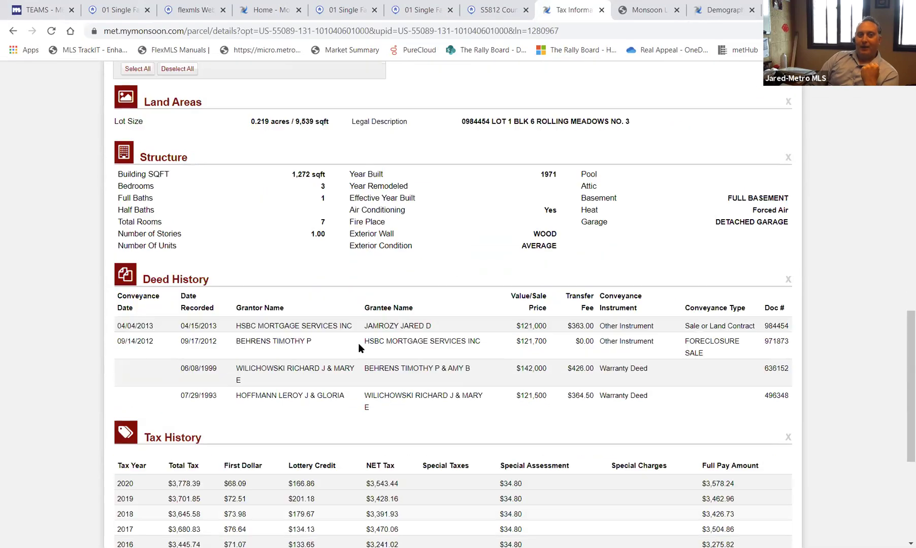
pyautogui.scroll(-3, 359, 344)
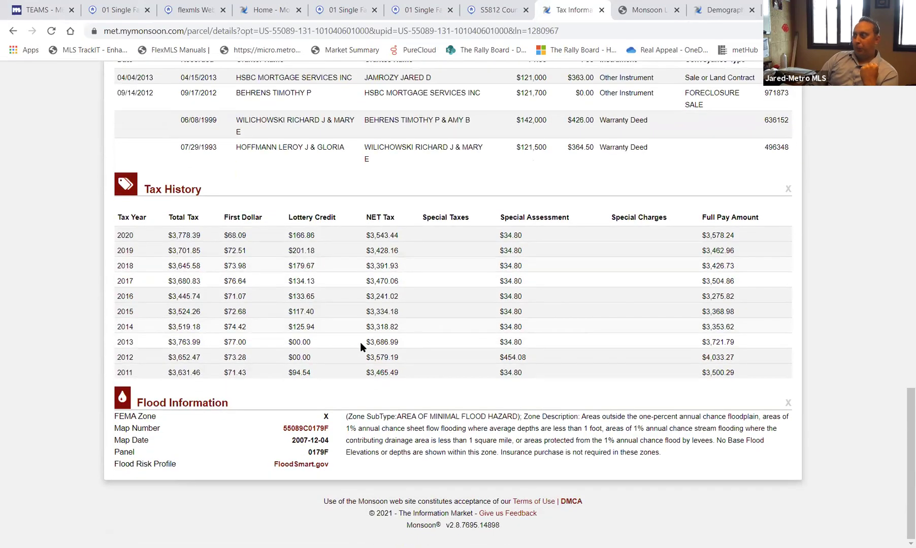
pyautogui.scroll(18, 360, 343)
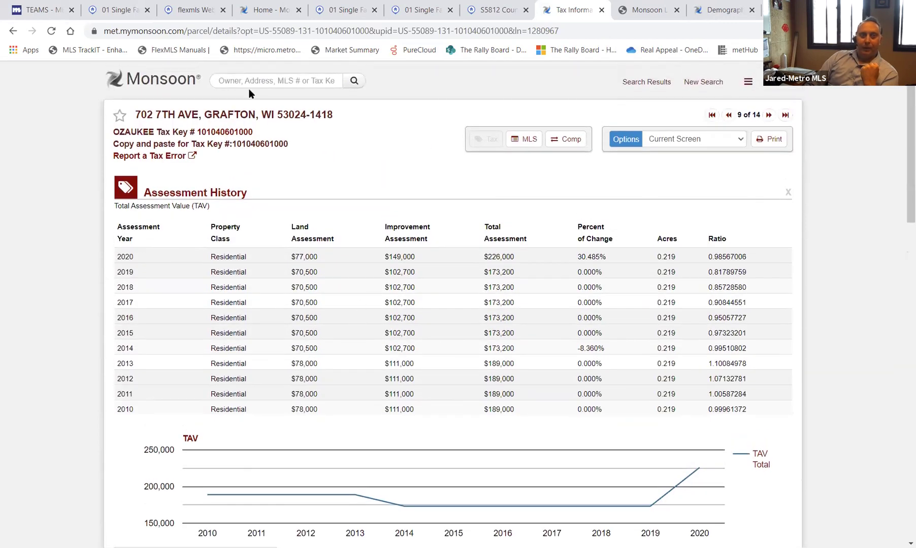
pyautogui.click(172, 88)
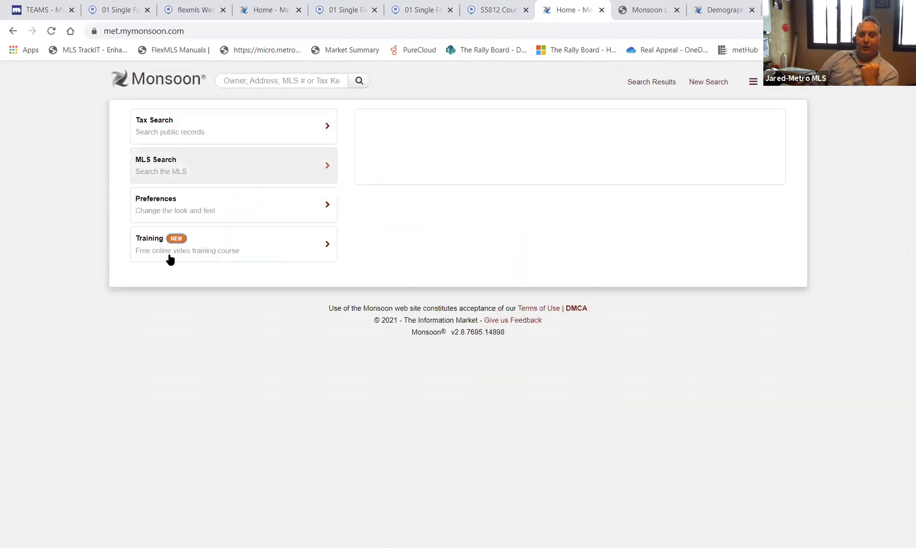
# - Browse the six sections of the Monsoon Tax System training course, then move to the Metro MLS Teams page
pyautogui.click(145, 248)
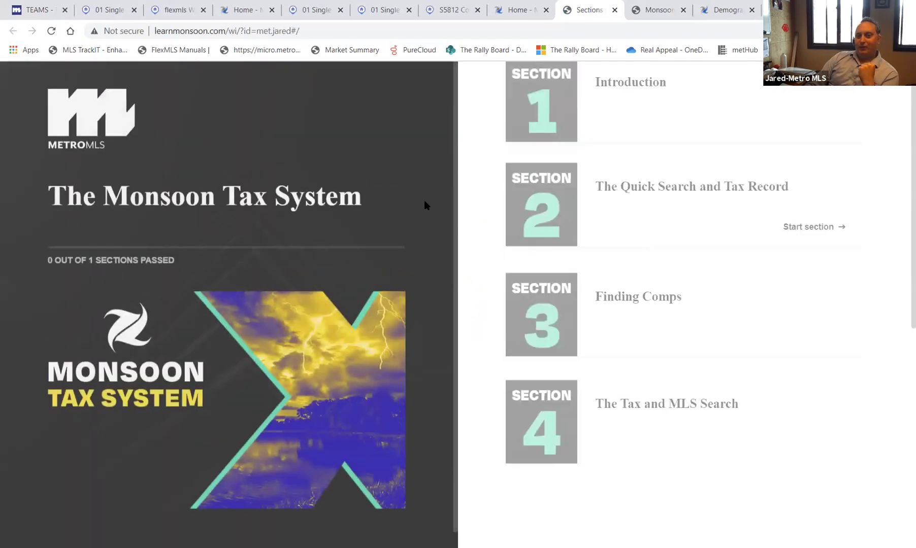
pyautogui.scroll(-5, 641, 397)
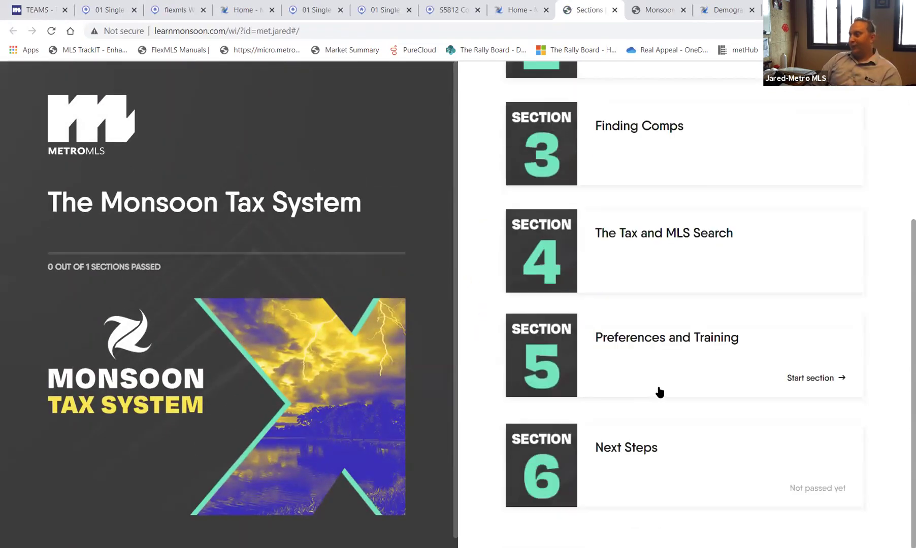
pyautogui.scroll(2, 658, 388)
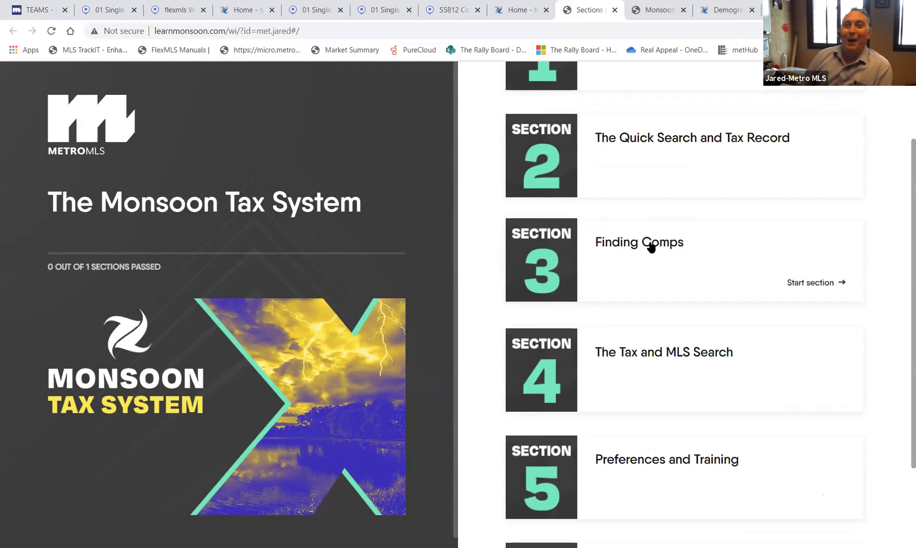
pyautogui.click(40, 13)
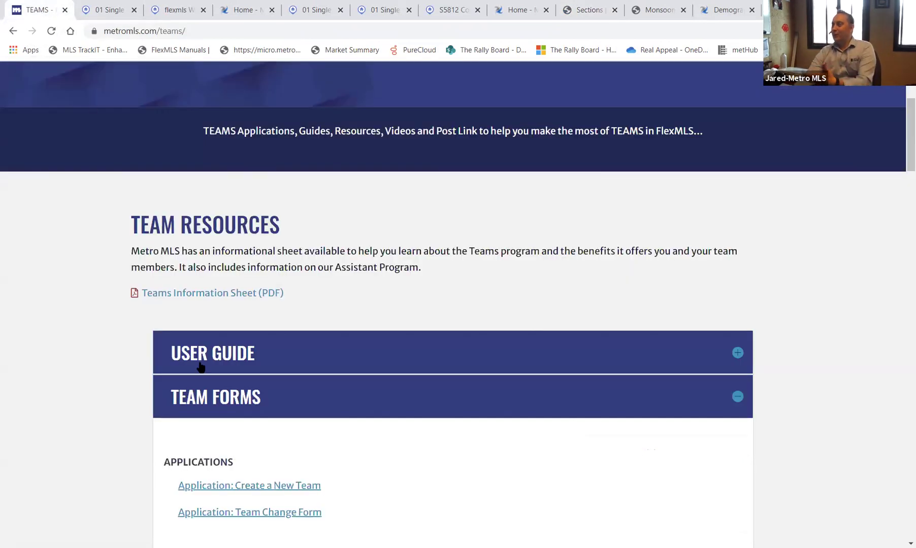
# - Go to Classes under Metro MLS's Learning menu to see the May 2021 schedule
pyautogui.scroll(4, 378, 231)
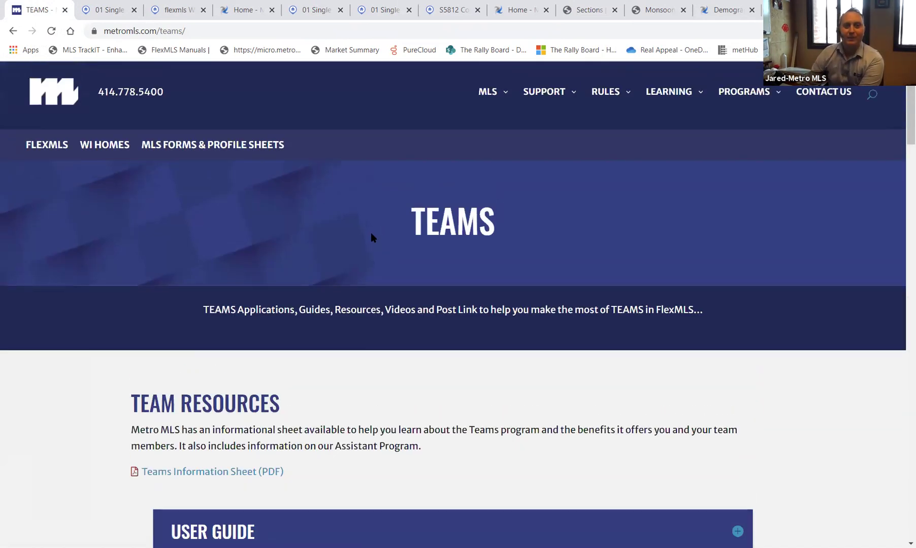
pyautogui.moveTo(553, 96)
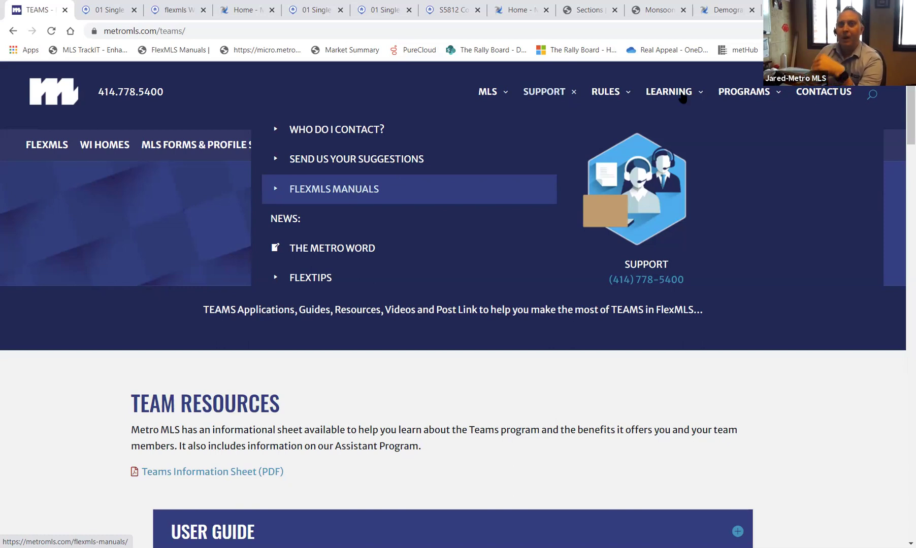
pyautogui.moveTo(683, 97)
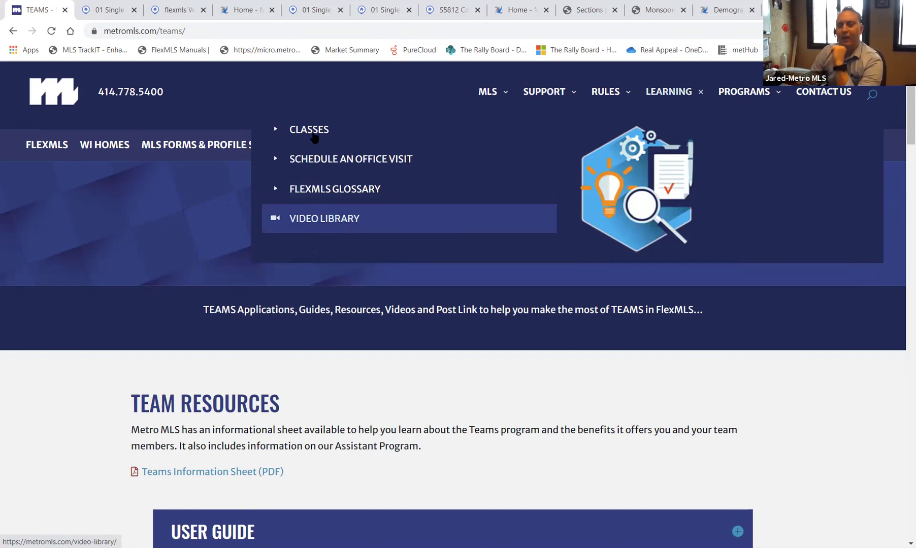
pyautogui.click(311, 133)
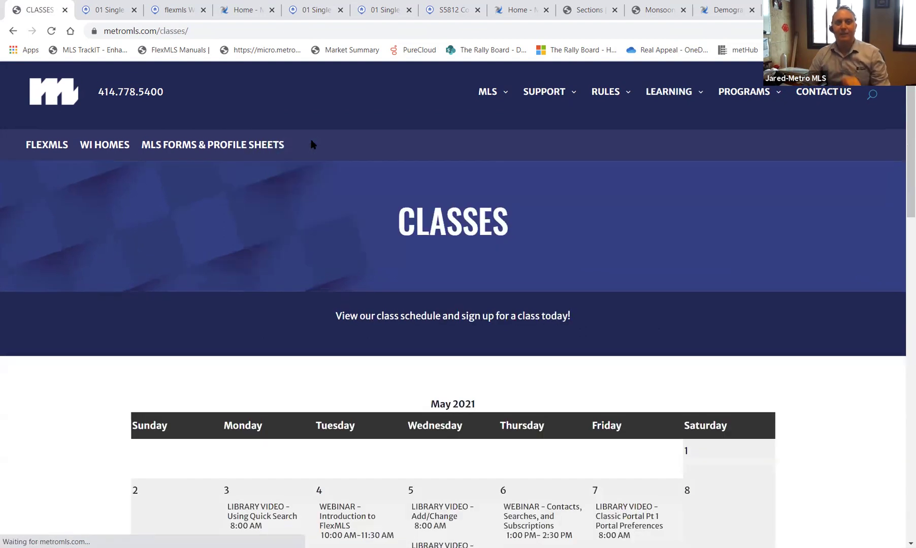
# - Review the May 2021 sessions on the Classes page, then bring up the MLS mega menu
pyautogui.scroll(-5, 339, 358)
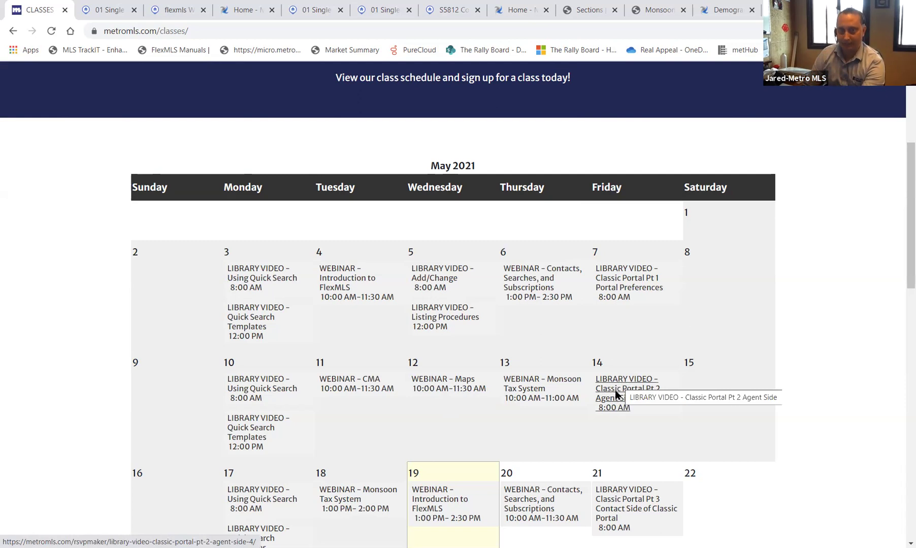
pyautogui.scroll(5, 619, 388)
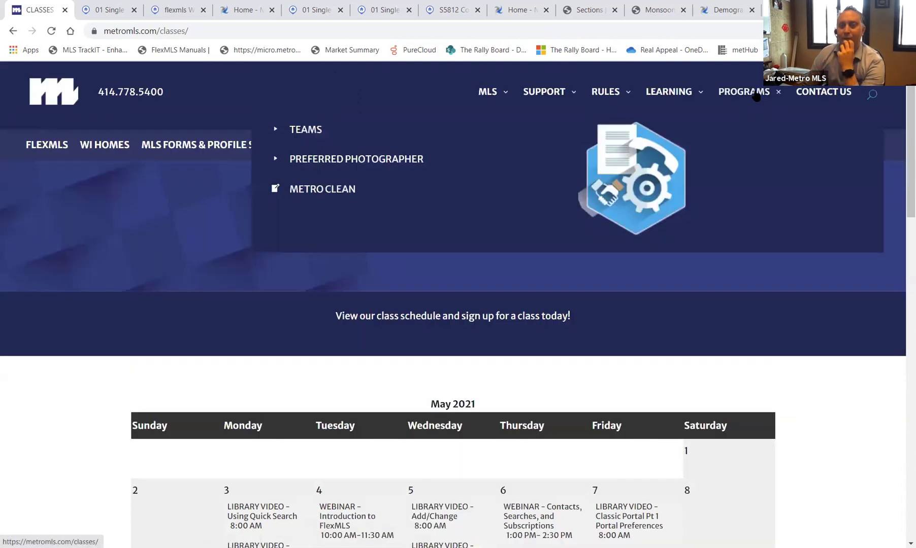
pyautogui.moveTo(498, 92)
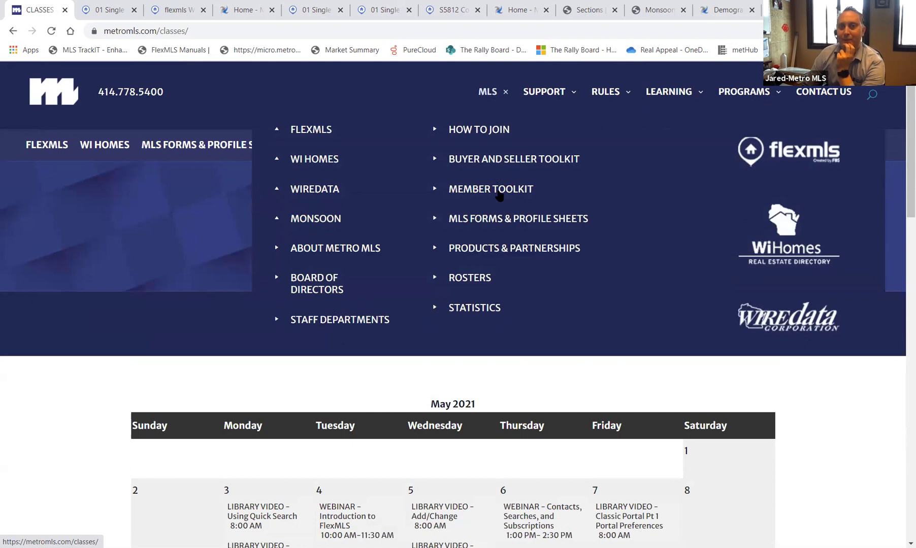
# - Go to the Member Toolkit page and expand its Listing Resources guides
pyautogui.click(499, 197)
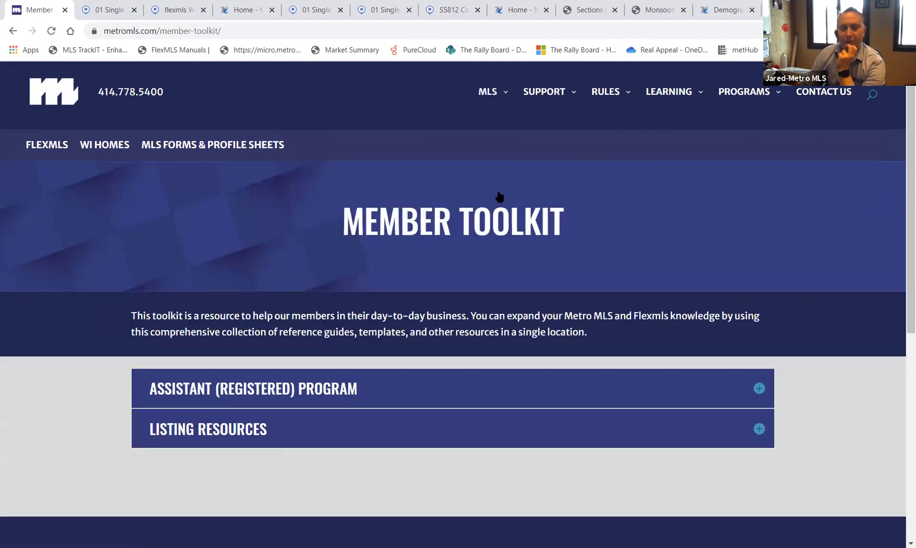
pyautogui.scroll(-4, 439, 341)
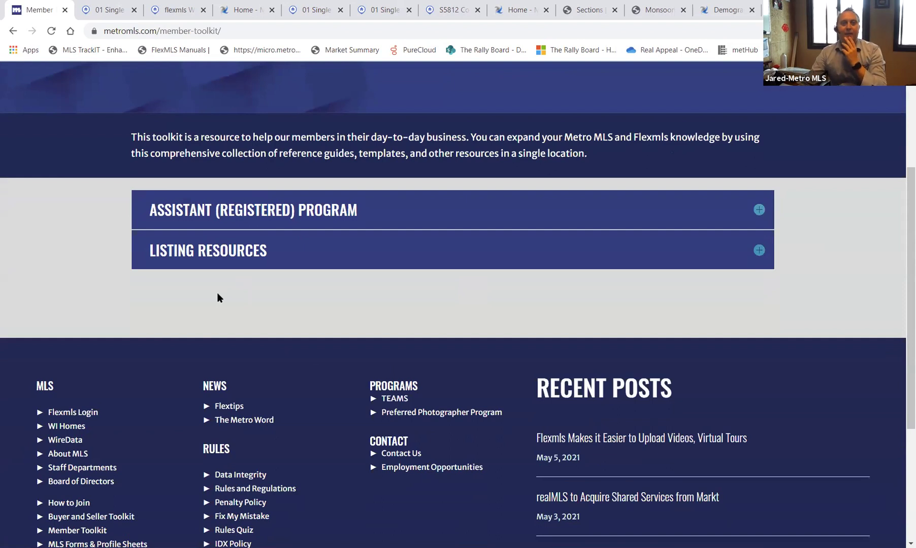
pyautogui.click(231, 252)
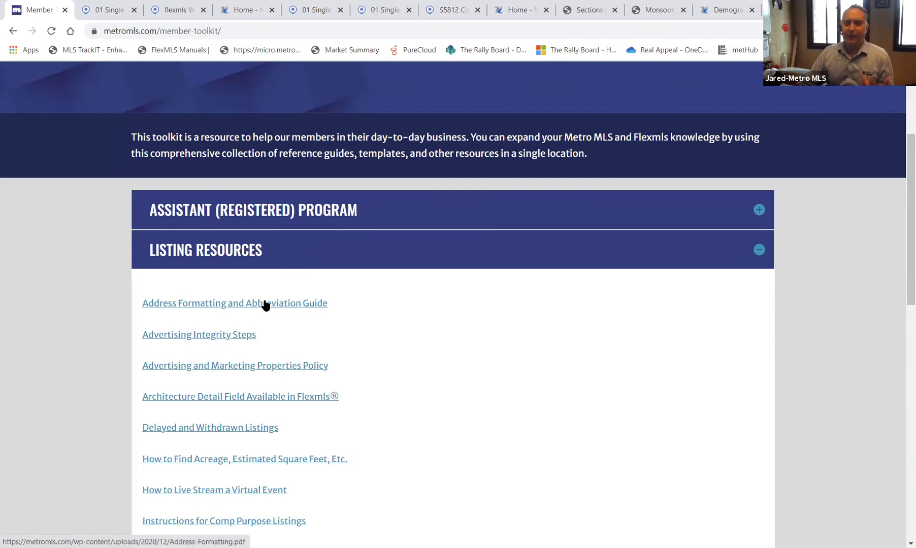
# - Open and skim the Address Formatting and Abbreviation Guide PDF
pyautogui.click(225, 307)
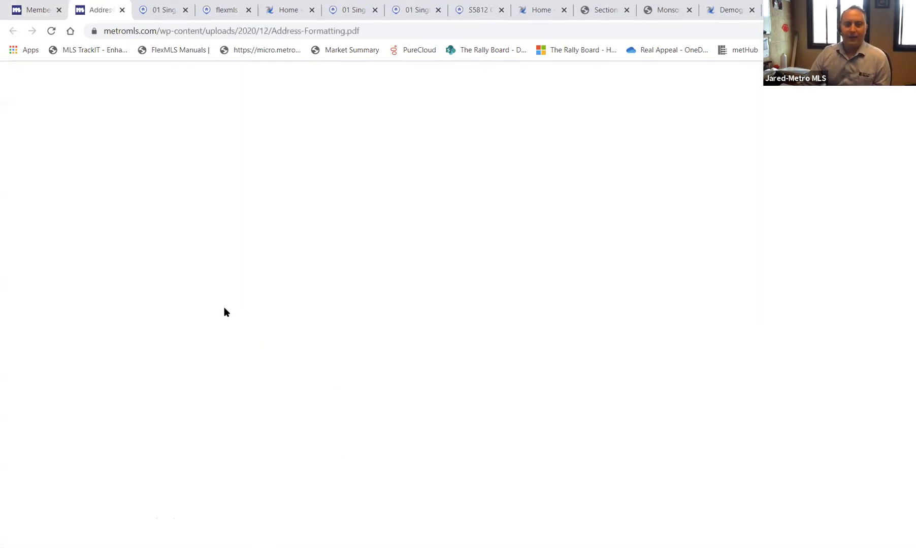
pyautogui.scroll(-12, 435, 447)
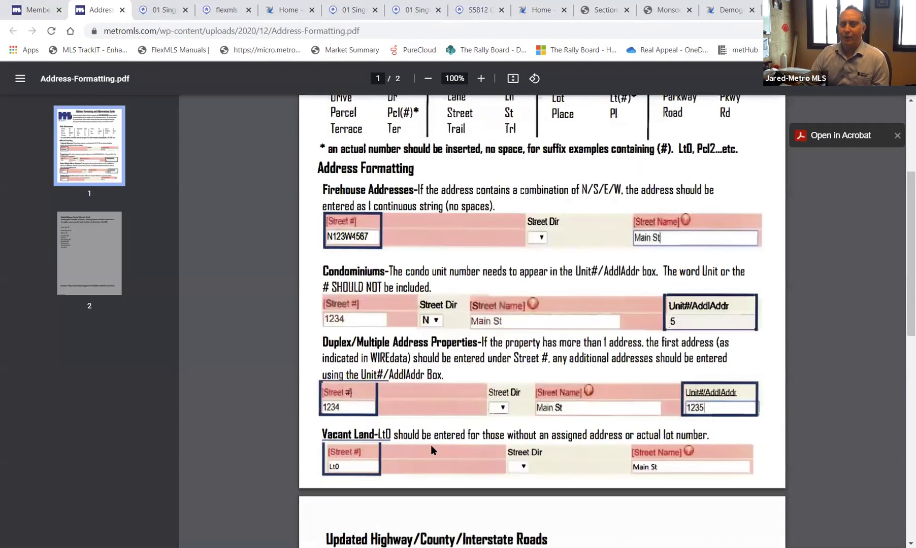
pyautogui.scroll(12, 435, 447)
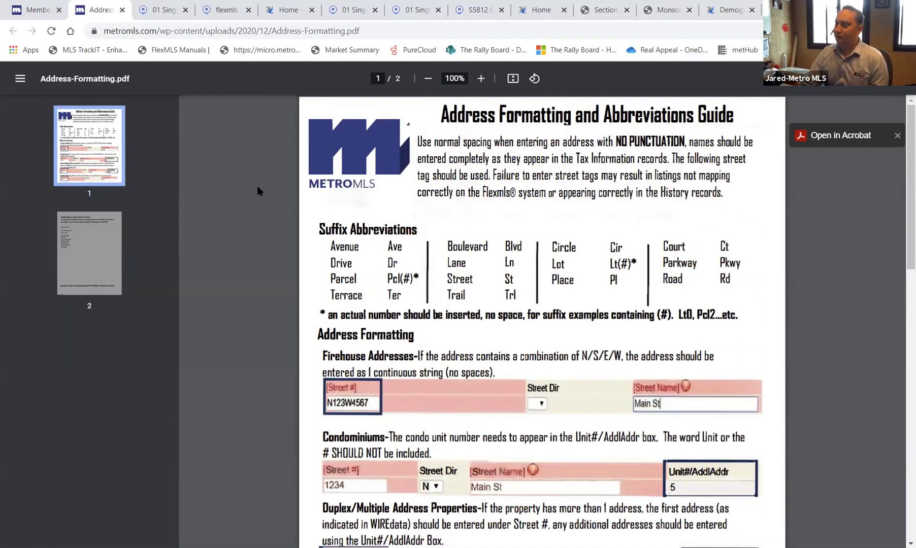
# - Return to the Member Toolkit tab and look over the expanded Listing Resources guides
pyautogui.click(36, 9)
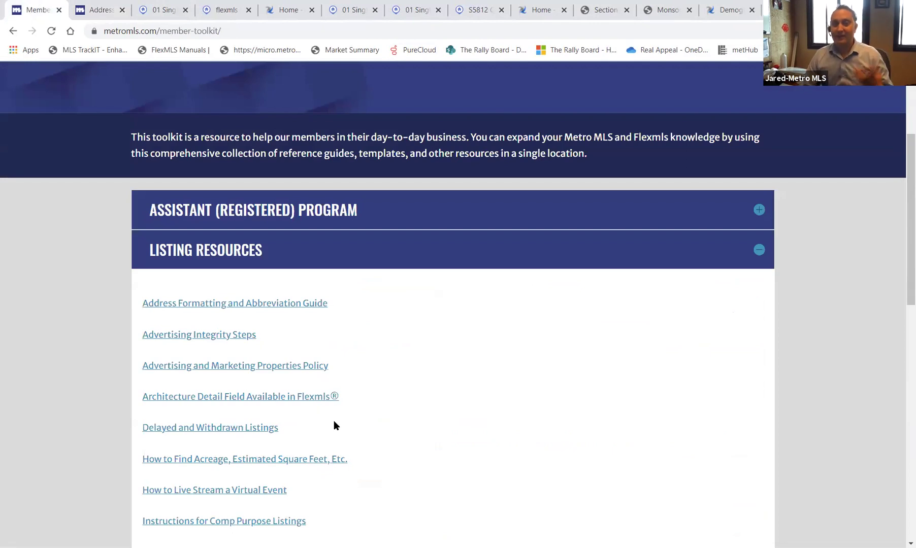
pyautogui.scroll(-3, 346, 414)
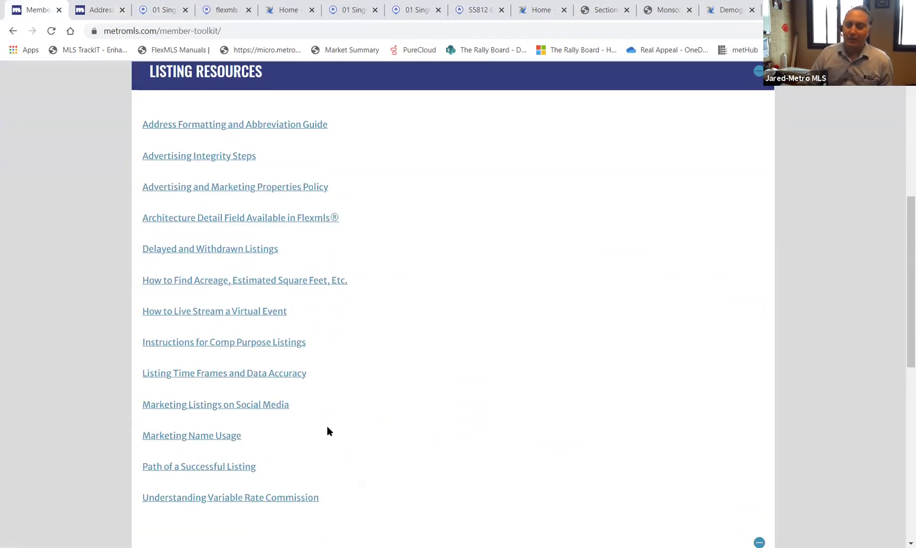
pyautogui.scroll(-2, 328, 429)
pyautogui.scroll(7, 426, 408)
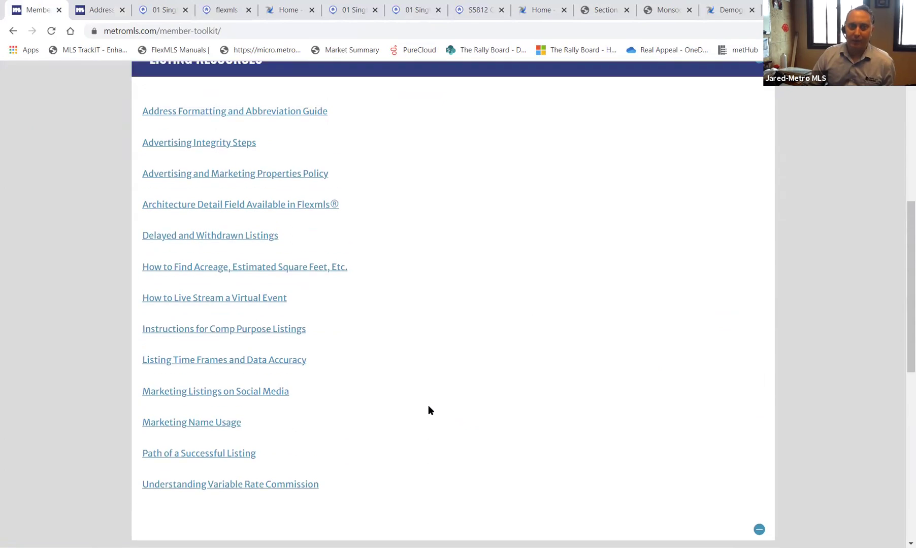
pyautogui.scroll(3, 429, 408)
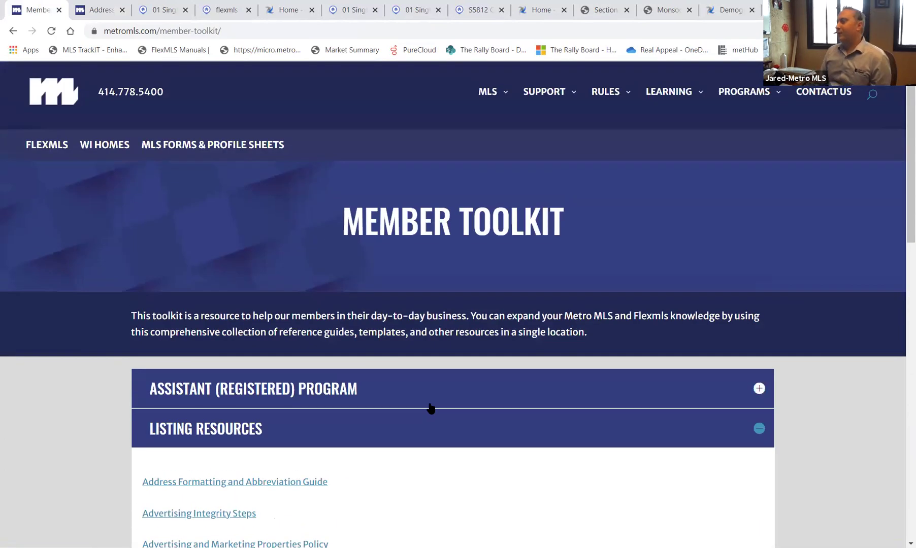